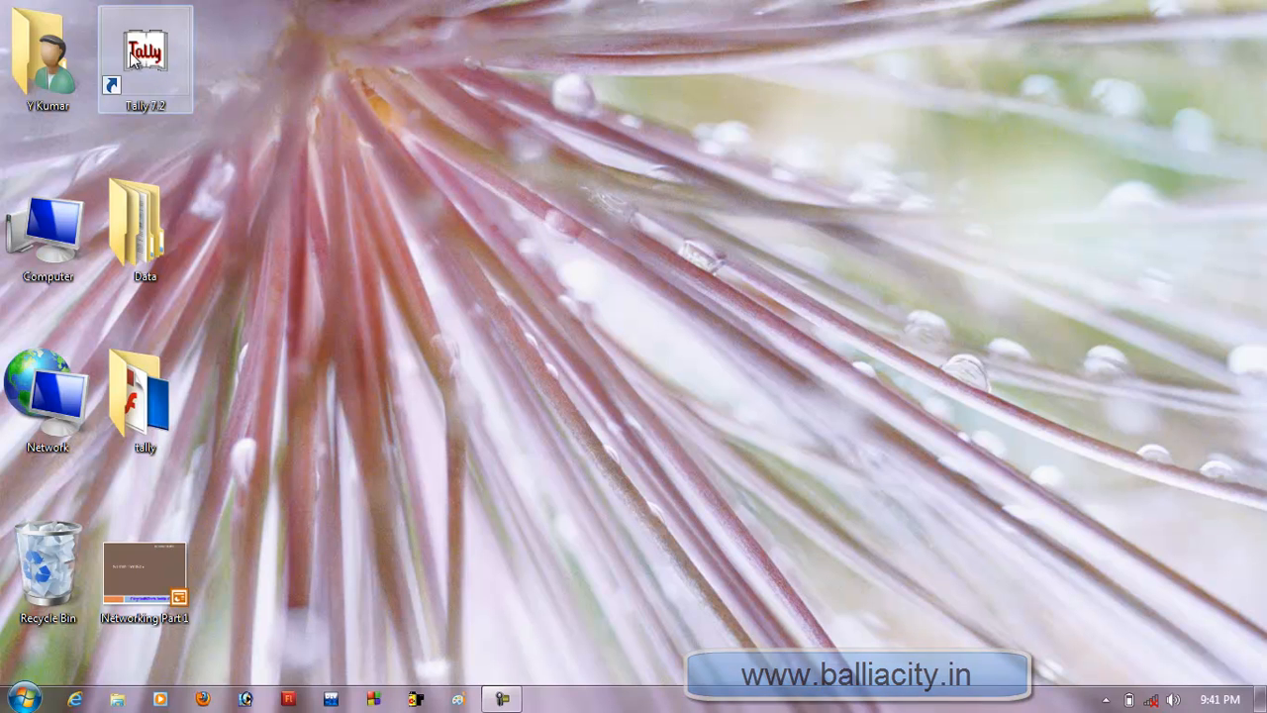
Launch Tally 7.2 without activating it, and quit the program.
{"action": "double_click", "coordinate": [163, 69]}
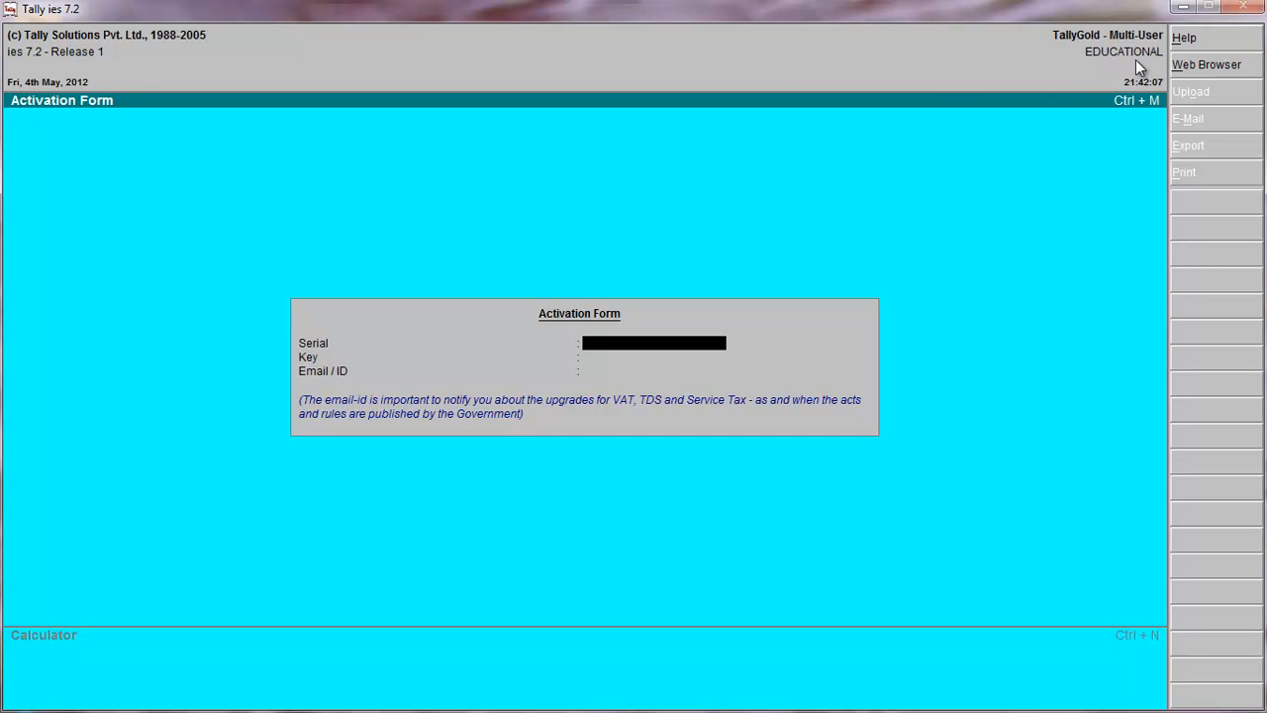
{"action": "key", "text": "Escape"}
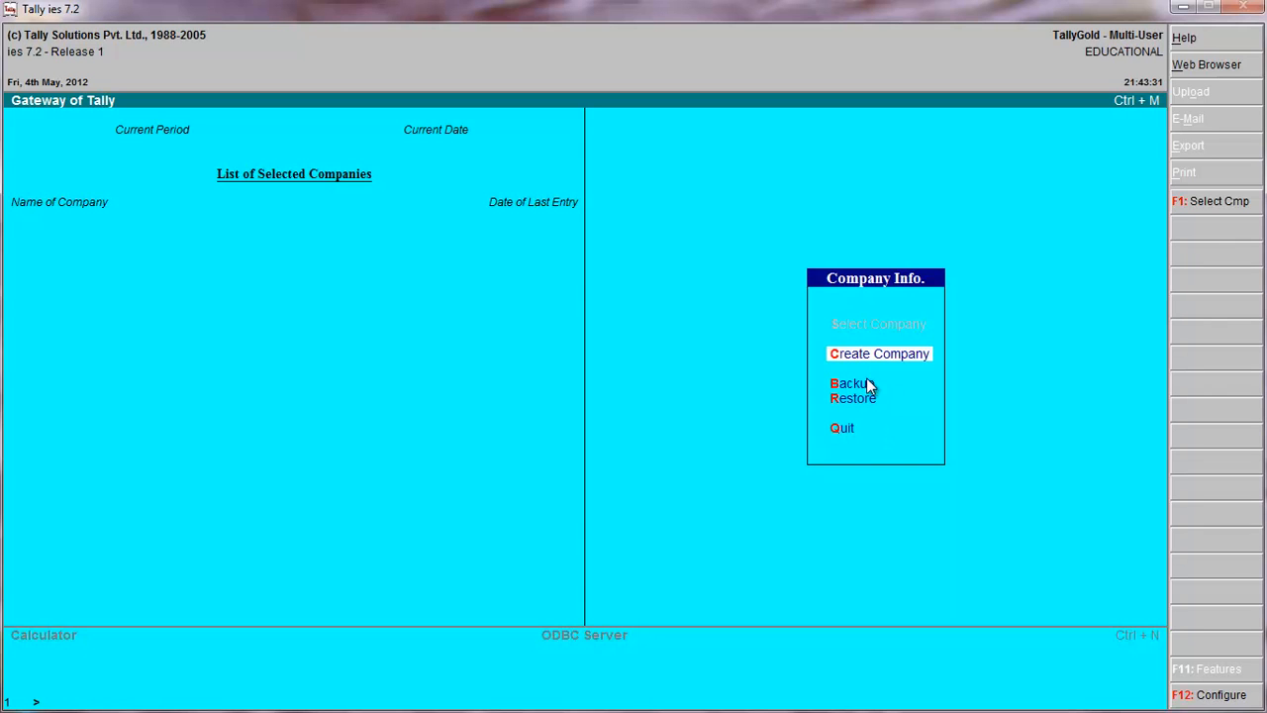
{"action": "left_click", "coordinate": [836, 430]}
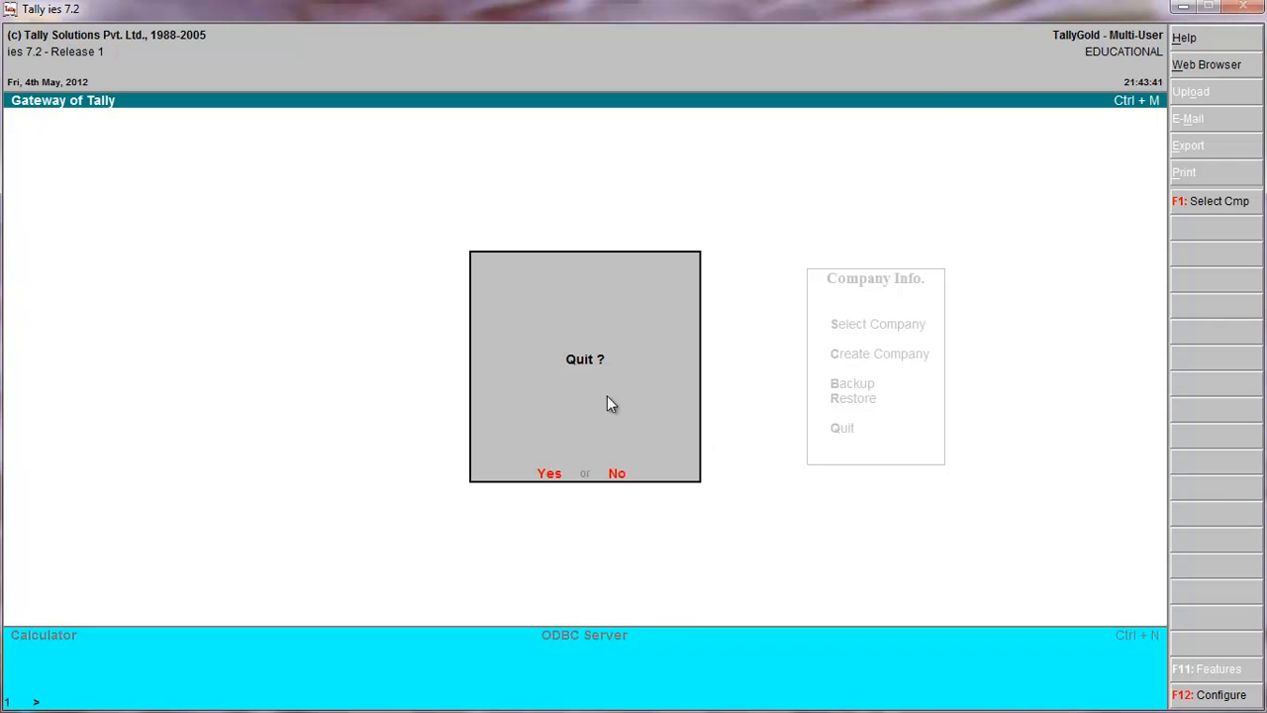
{"action": "left_click", "coordinate": [549, 473]}
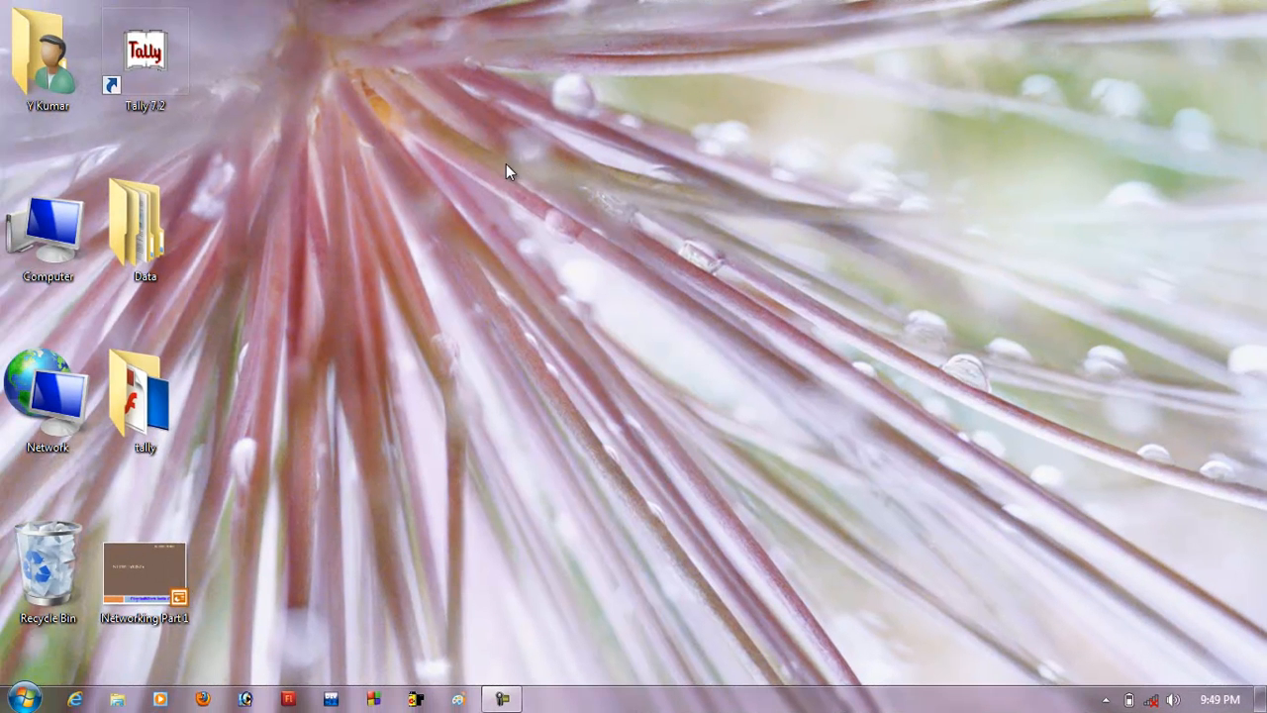
Launch Tally 7.2 and start a new company with City Infotech India as its name and mailing name.
{"action": "double_click", "coordinate": [148, 59]}
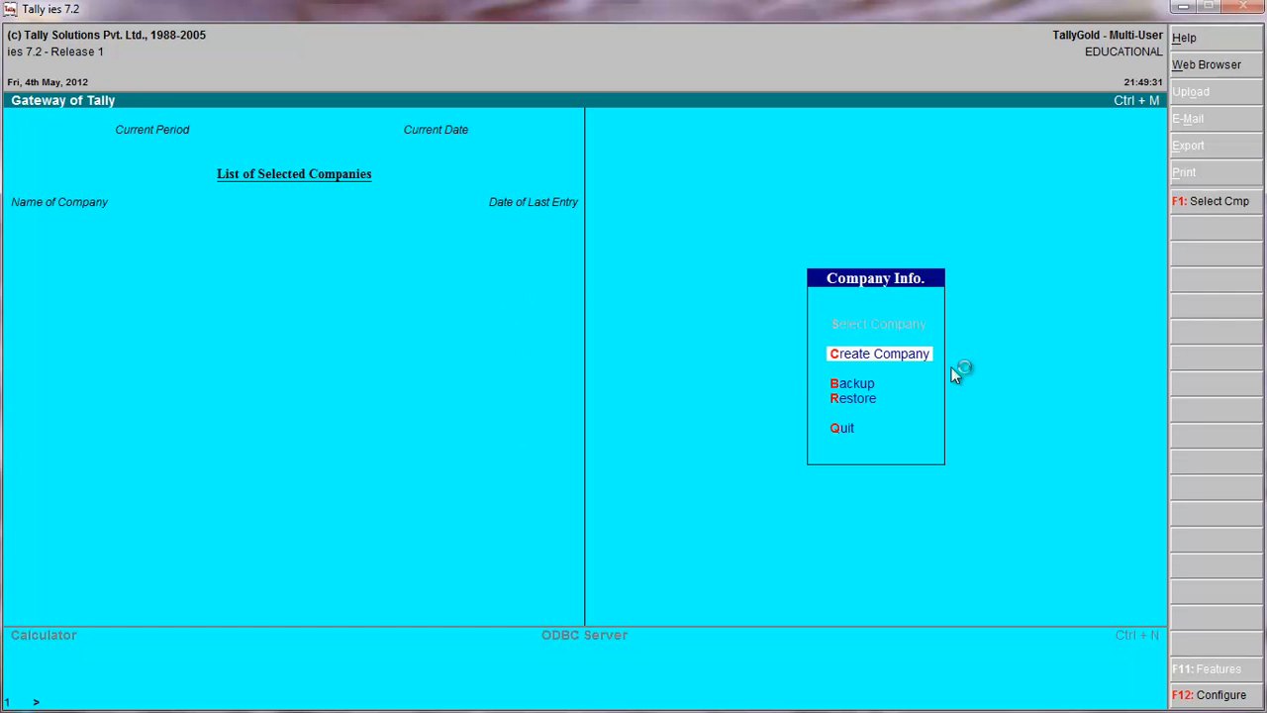
{"action": "left_click", "coordinate": [879, 353]}
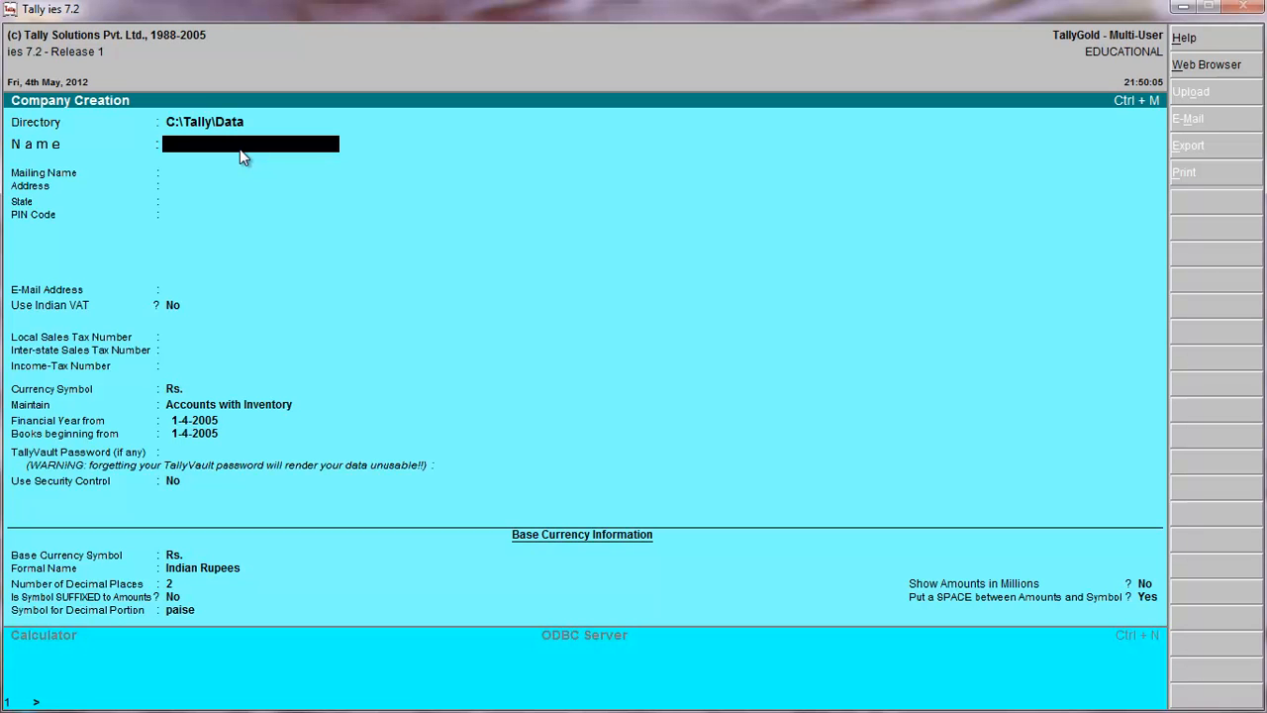
{"action": "type", "text": "City Infotech India"}
{"action": "key", "text": "Return"}
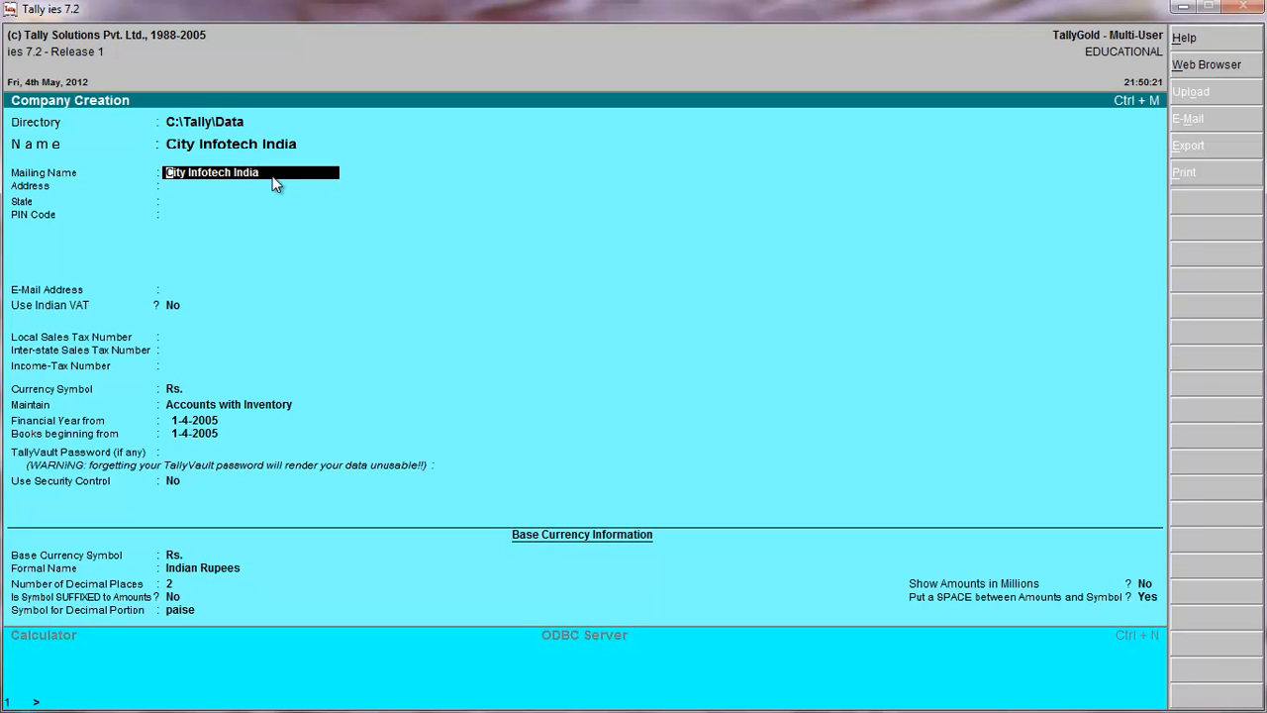
{"action": "key", "text": "Return"}
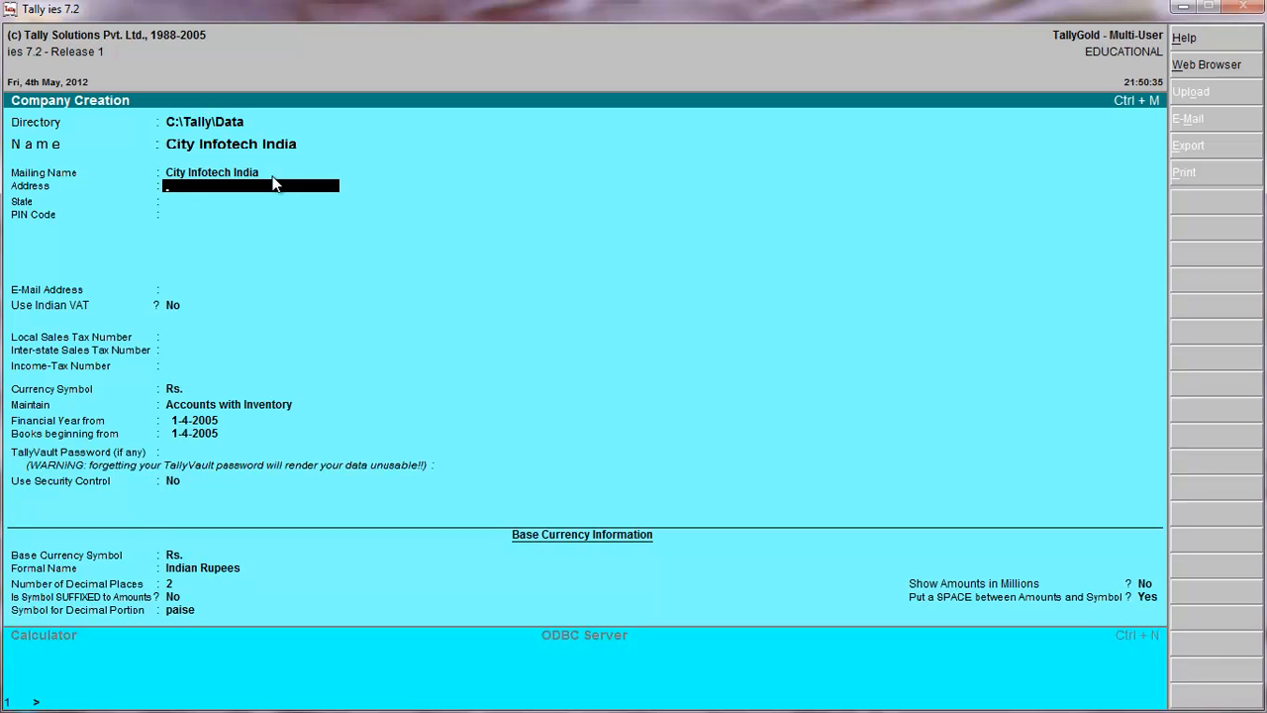
Enter Delhi as the company's address and choose Delhi as its state.
{"action": "type", "text": "Delhi"}
{"action": "key", "text": "Return"}
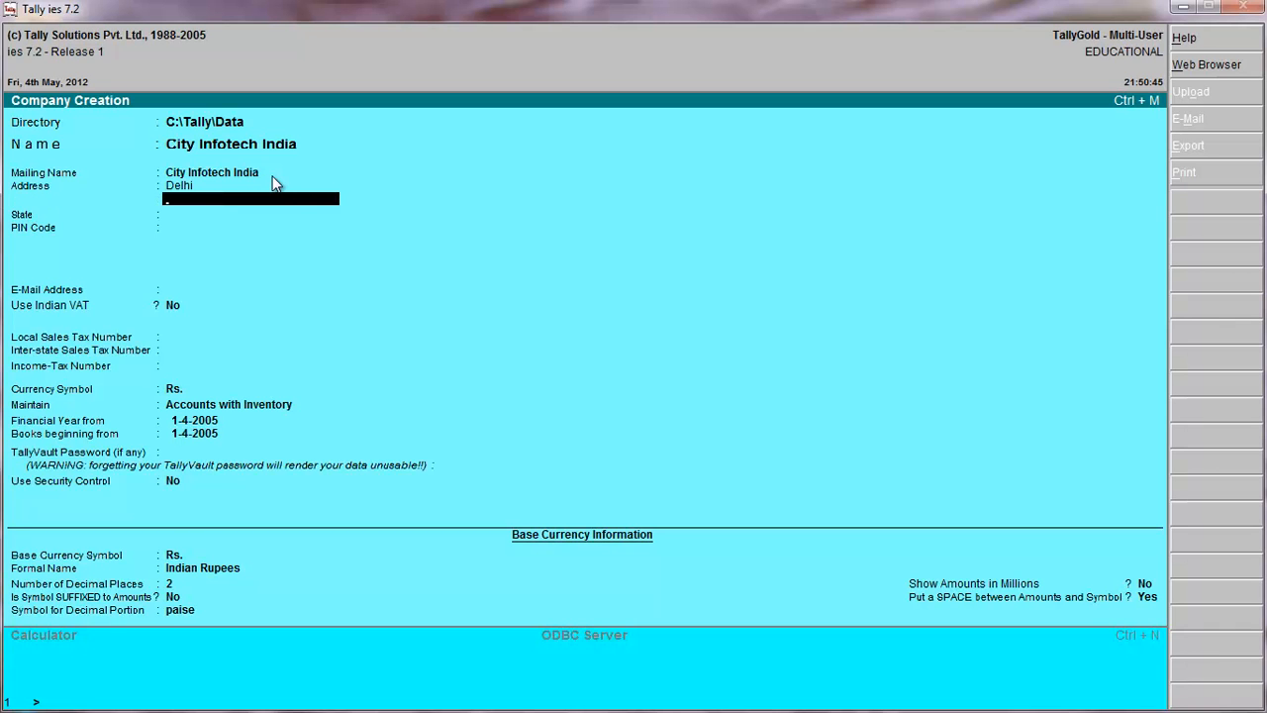
{"action": "key", "text": "Return"}
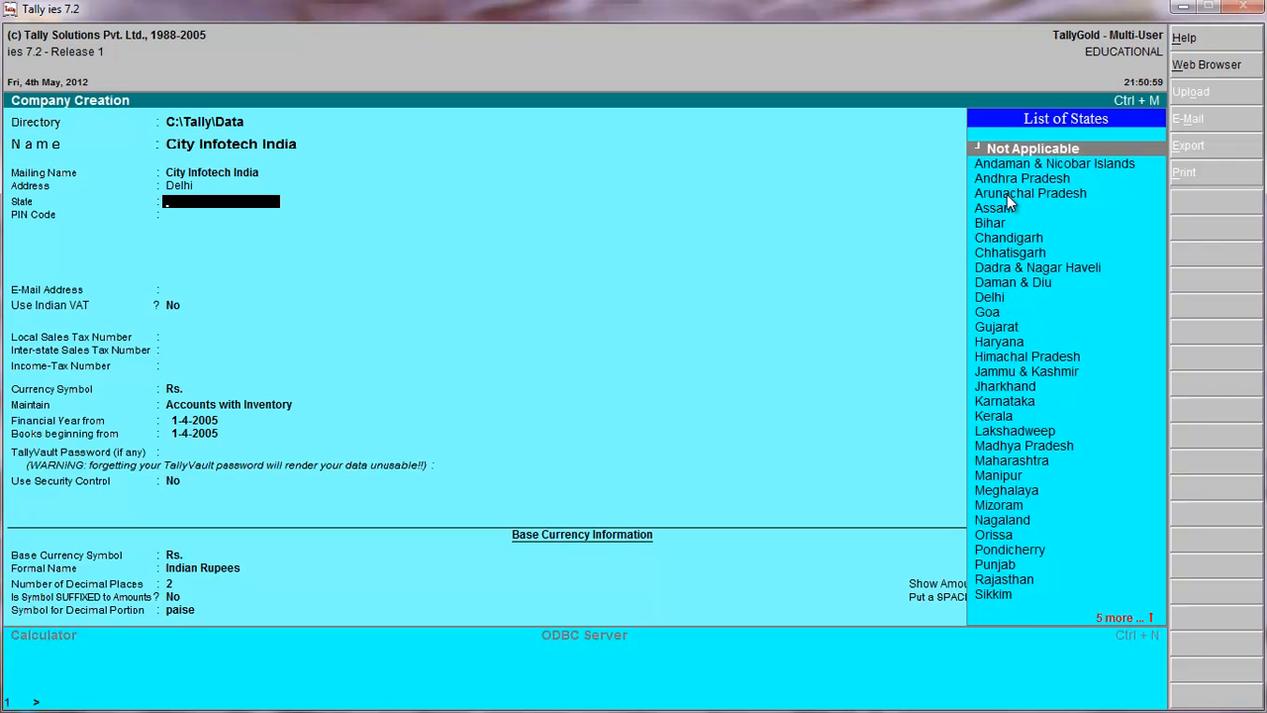
{"action": "type", "text": "D"}
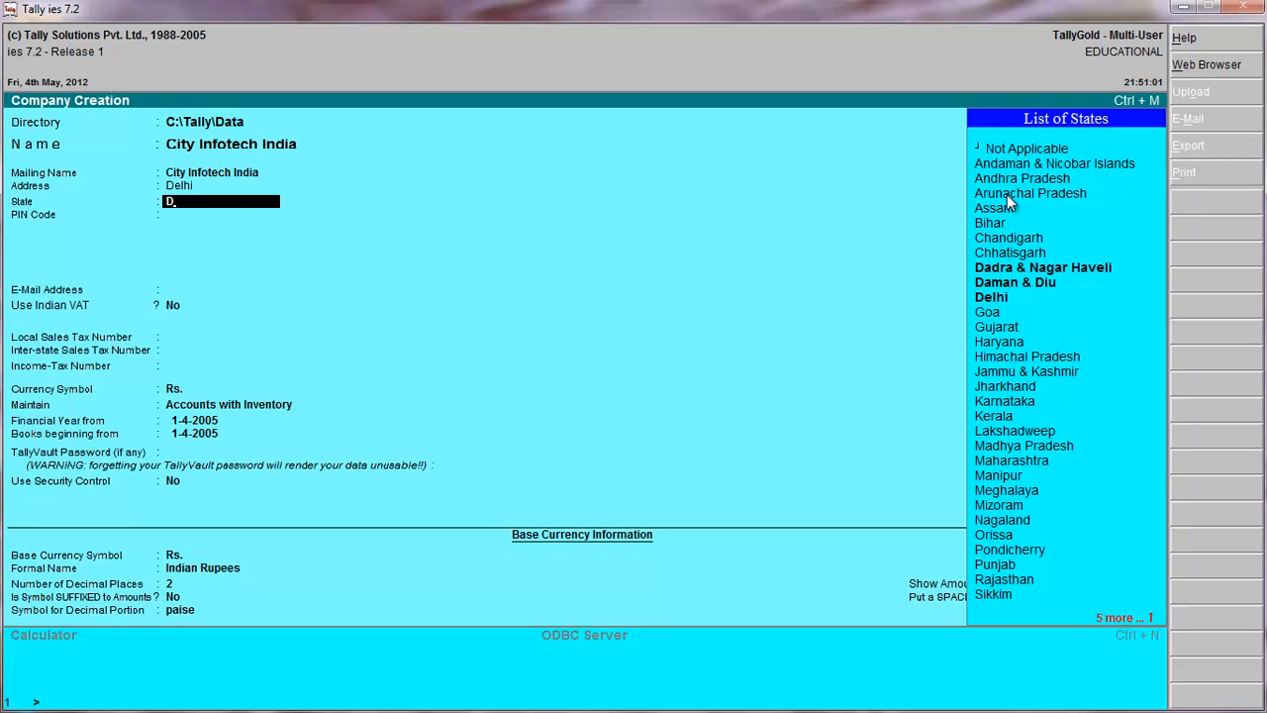
{"action": "left_click", "coordinate": [998, 300]}
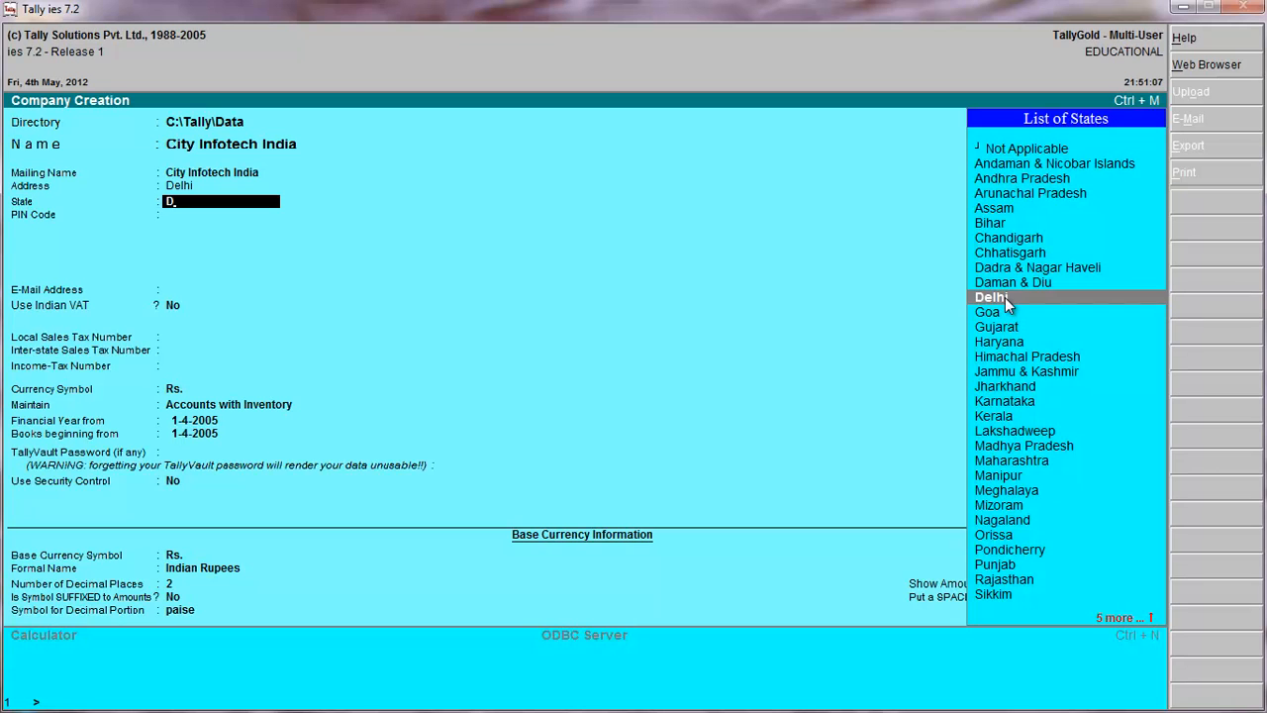
{"action": "key", "text": "Return"}
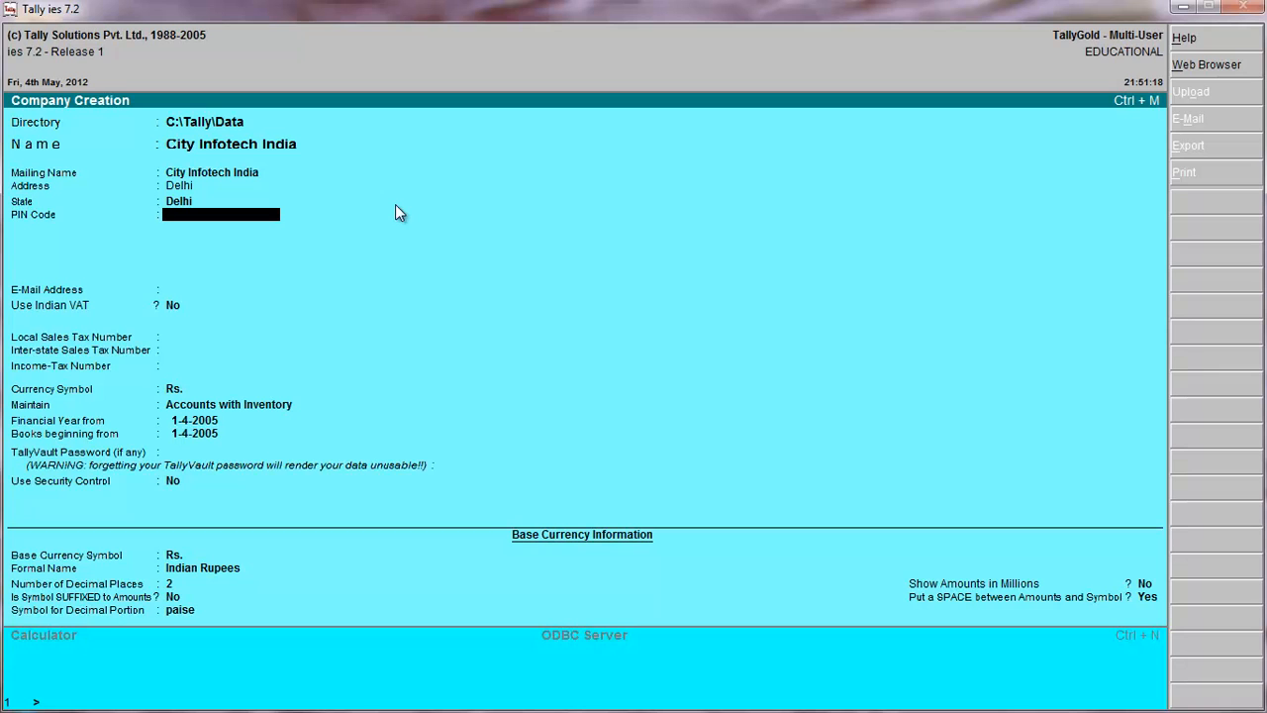
Enter the company's postal PIN code and e-mail address.
{"action": "type", "text": "123456"}
{"action": "key", "text": "Return"}
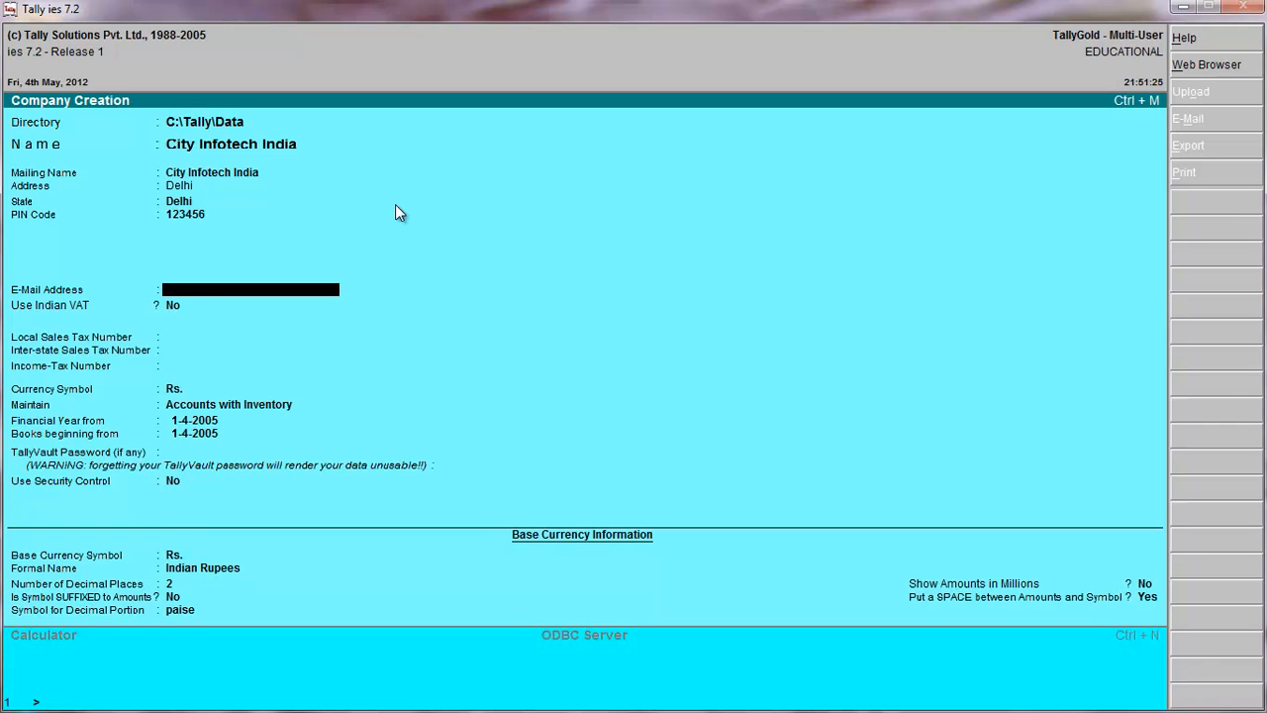
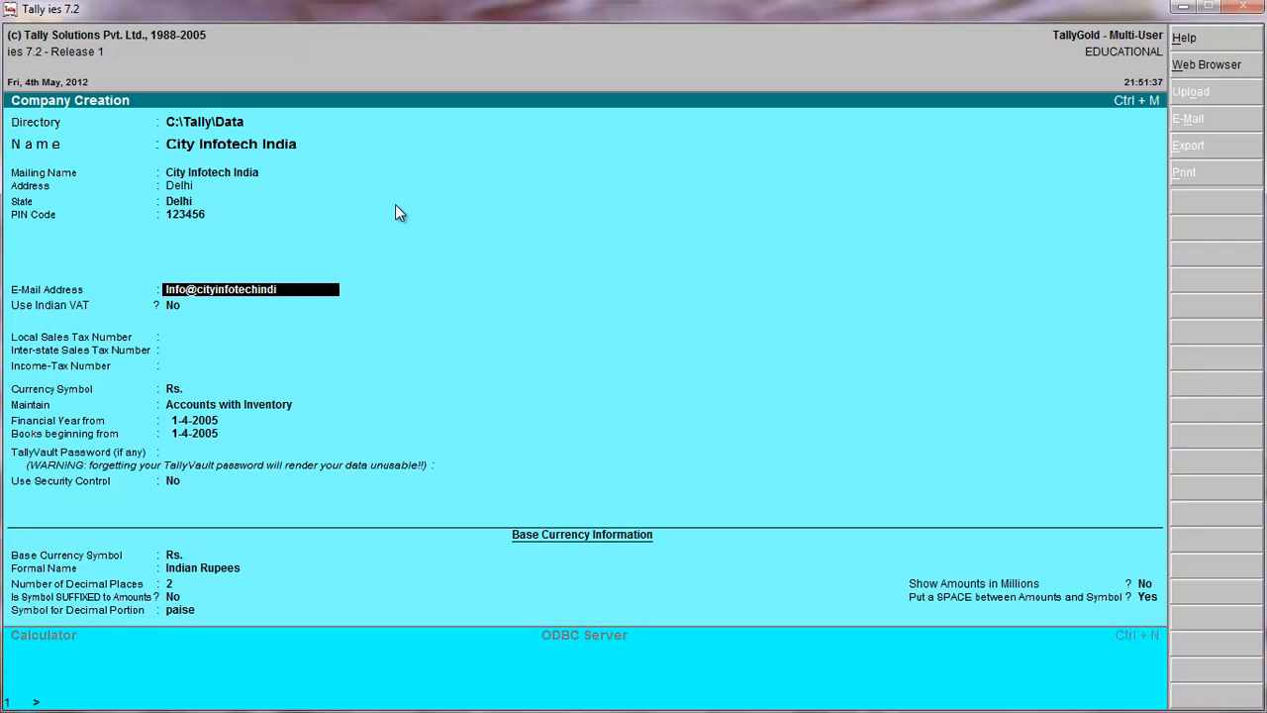
{"action": "key", "text": "Return"}
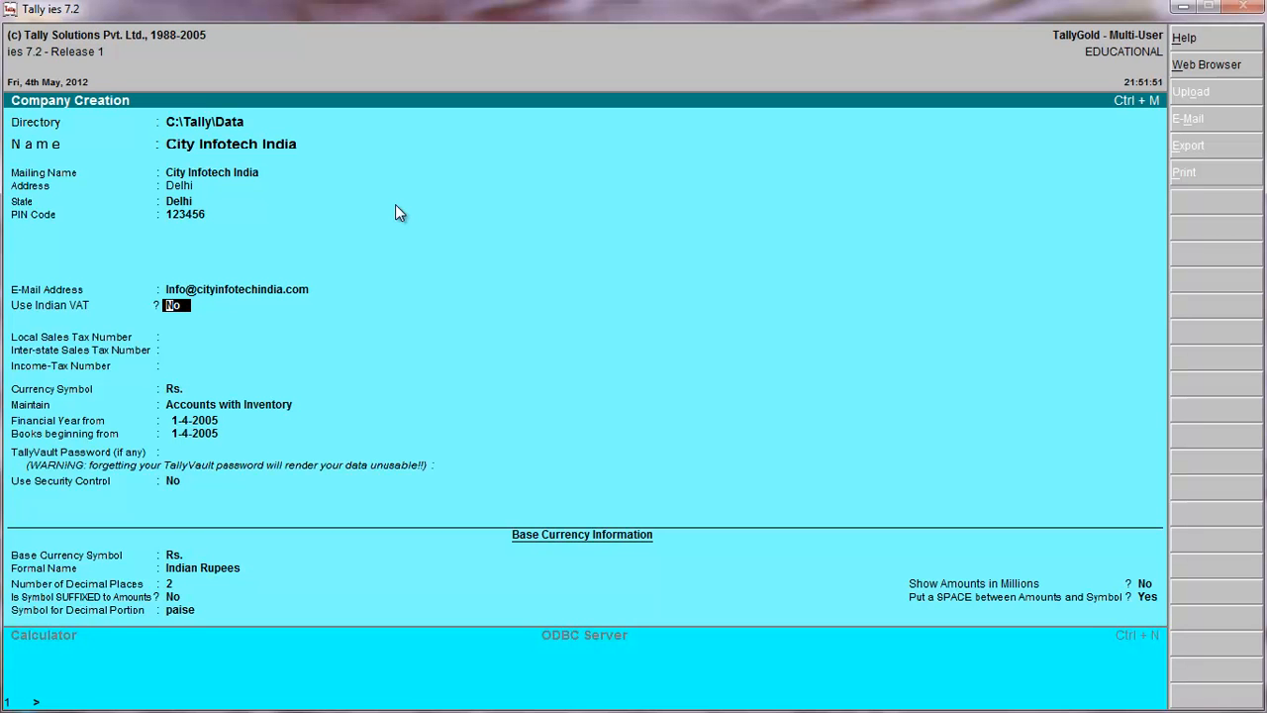
Keep Use Indian VAT at No and leave the local, inter-state and income-tax numbers blank.
{"action": "key", "text": "Return"}
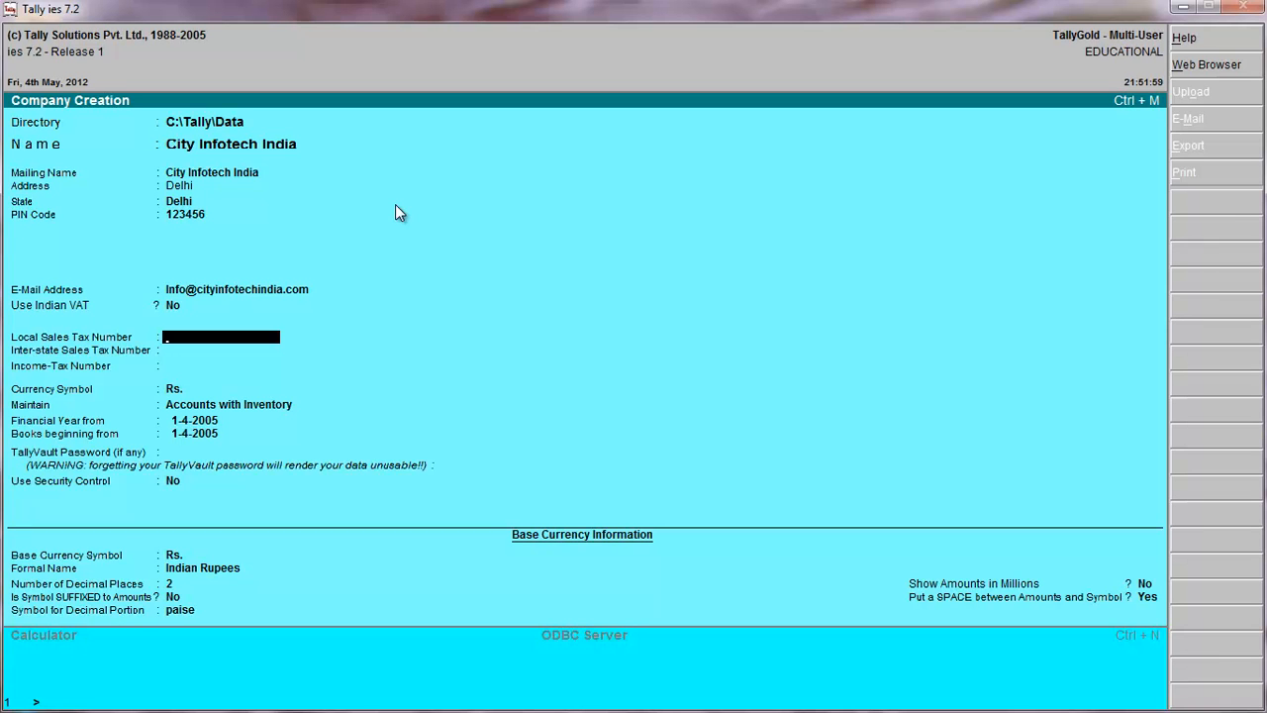
{"action": "key", "text": "Return"}
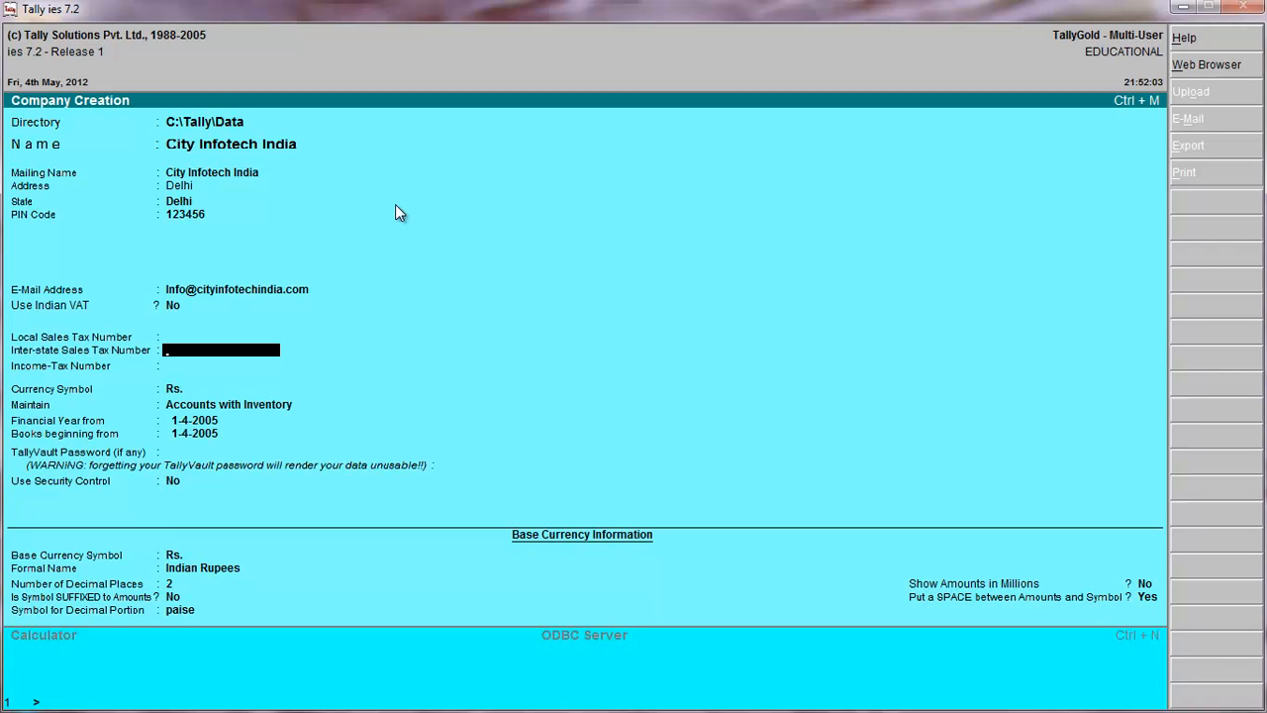
{"action": "key", "text": "Return"}
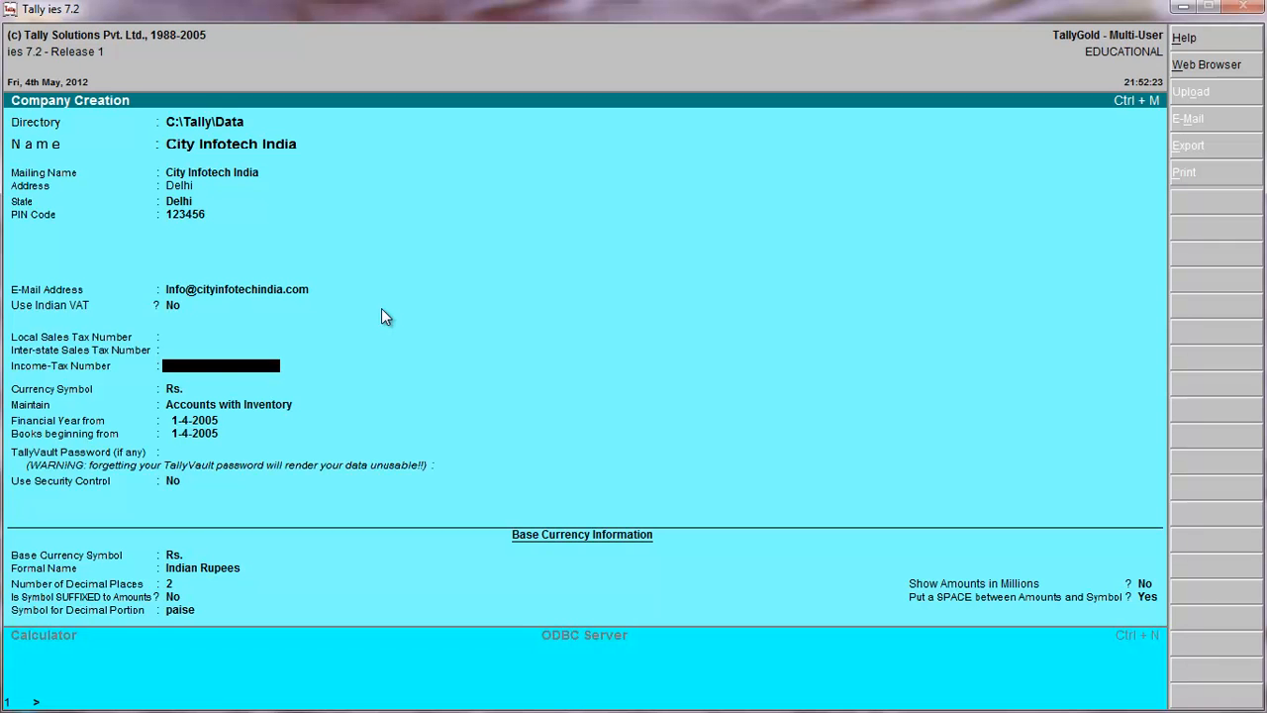
{"action": "key", "text": "Return"}
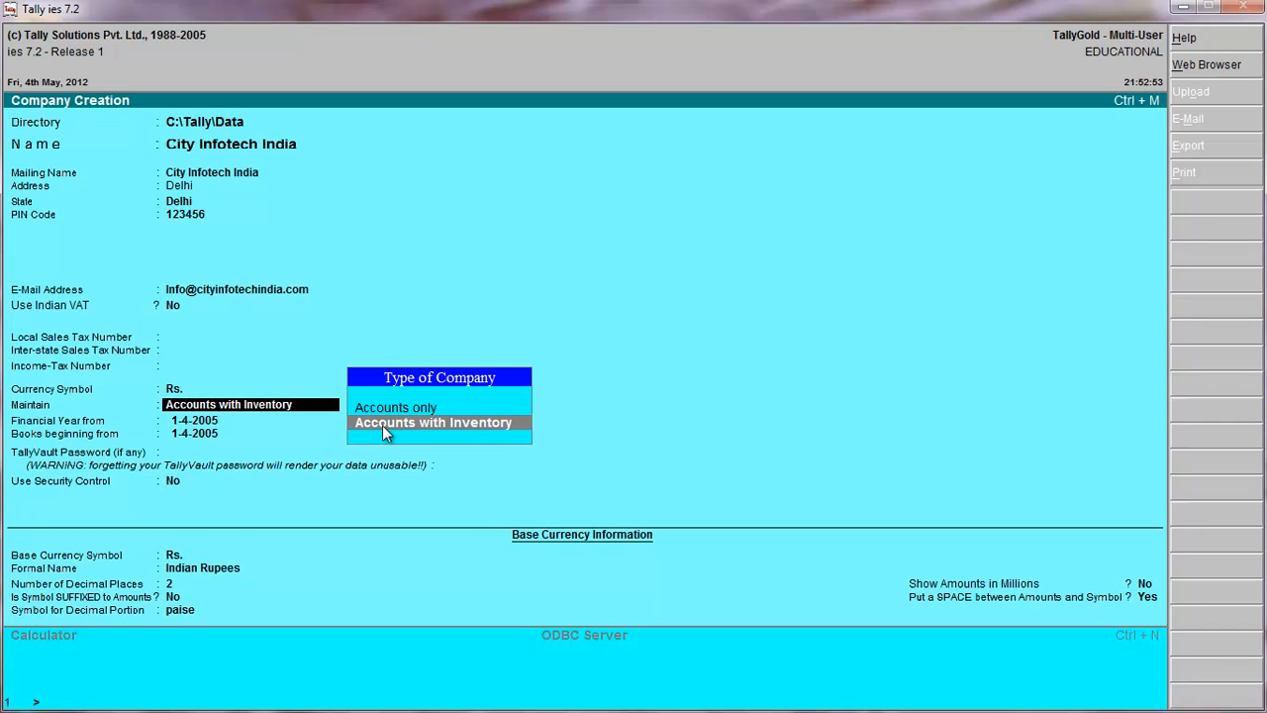
Maintain Accounts with Inventory, with the financial year from 1-4-2005 and the books beginning from 2-4-2005.
{"action": "key", "text": "Return"}
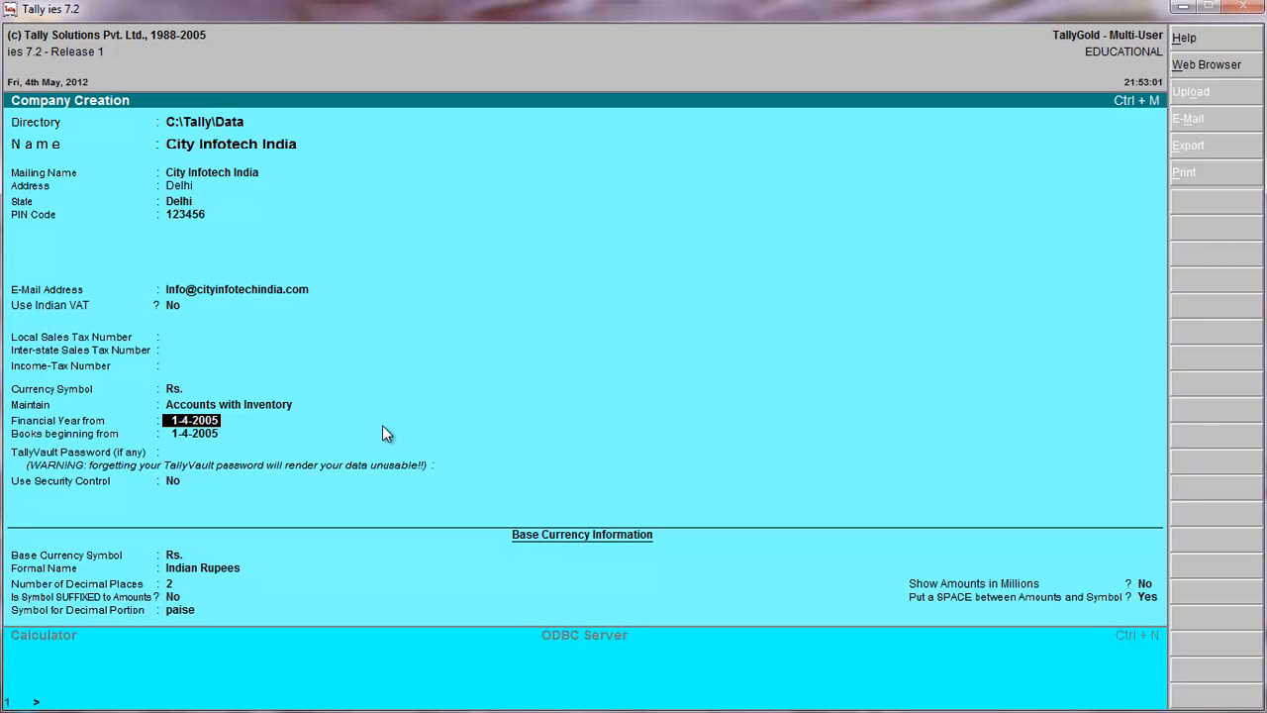
{"action": "key", "text": "Return"}
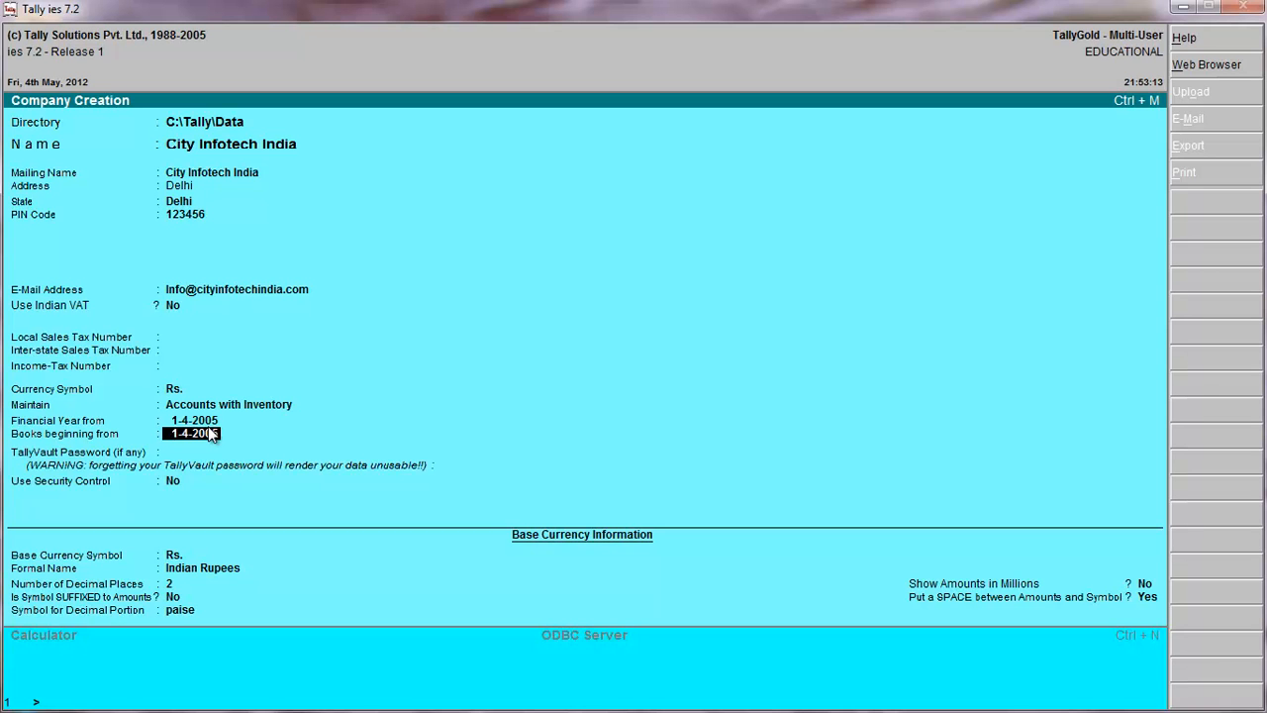
{"action": "type", "text": "2-4-2005"}
{"action": "key", "text": "Return"}
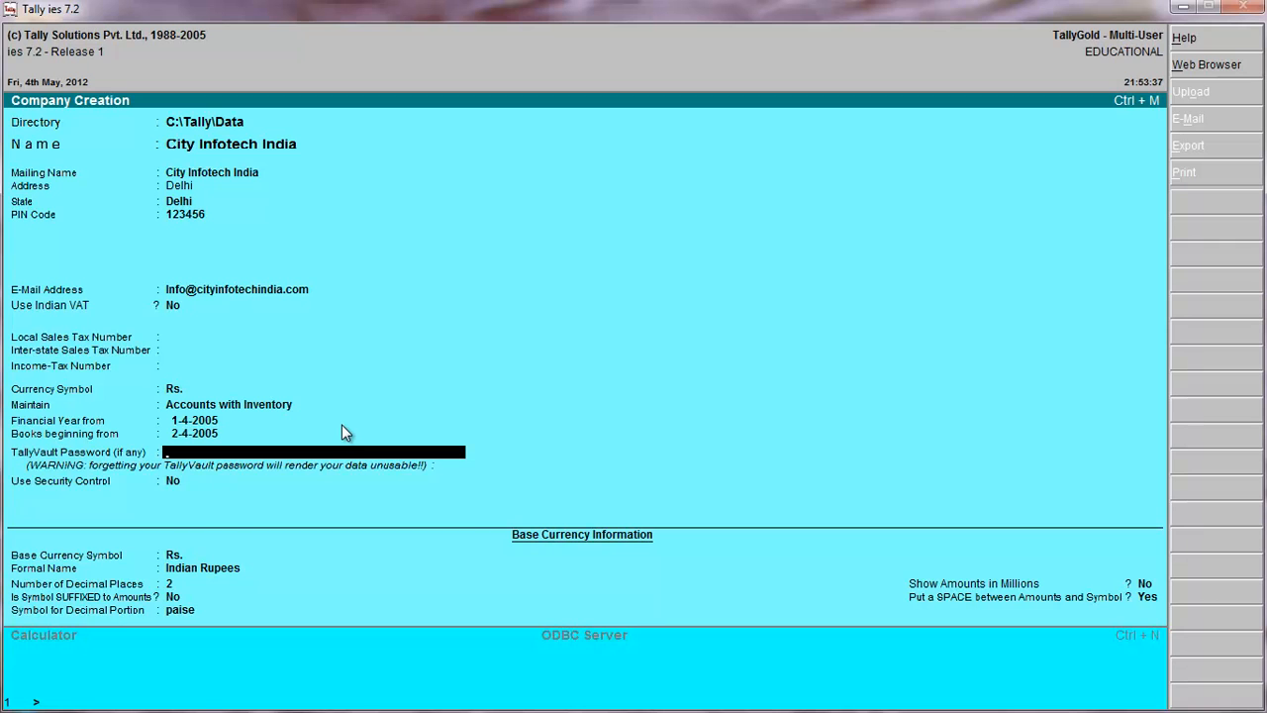
Leave the TallyVault password blank and security control at No, and accept the company creation.
{"action": "key", "text": "Return"}
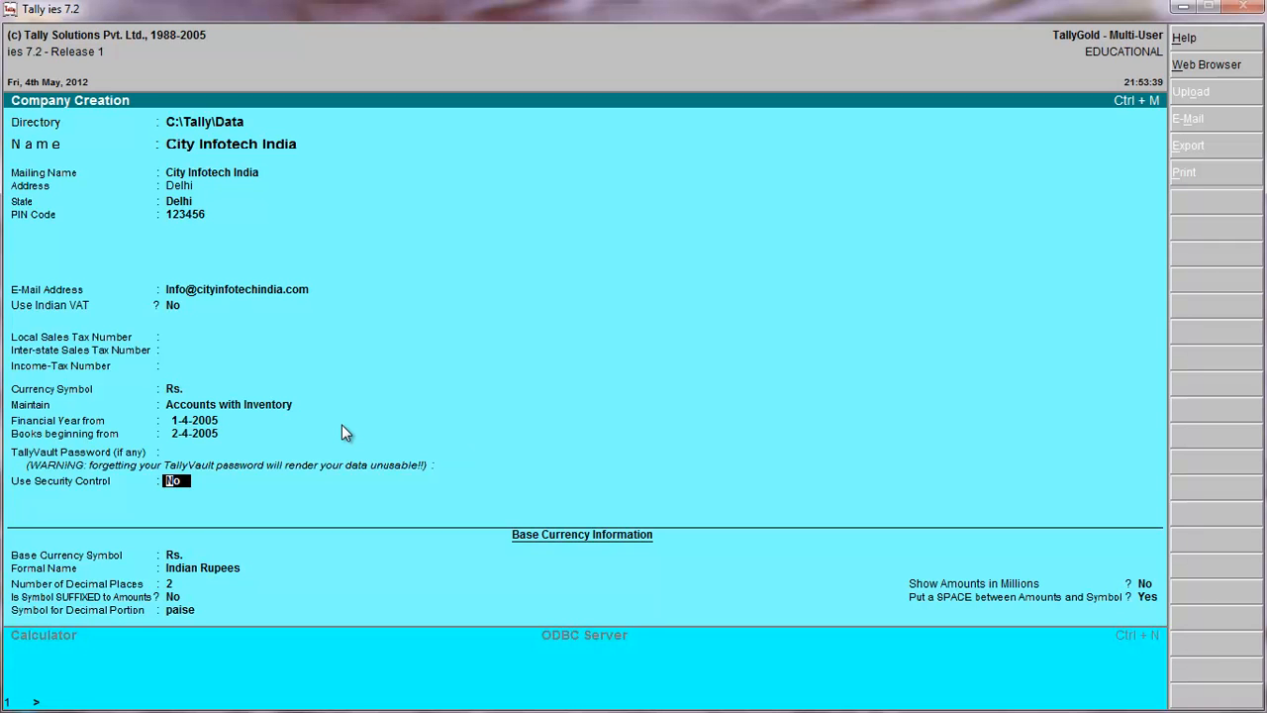
{"action": "key", "text": "Return"}
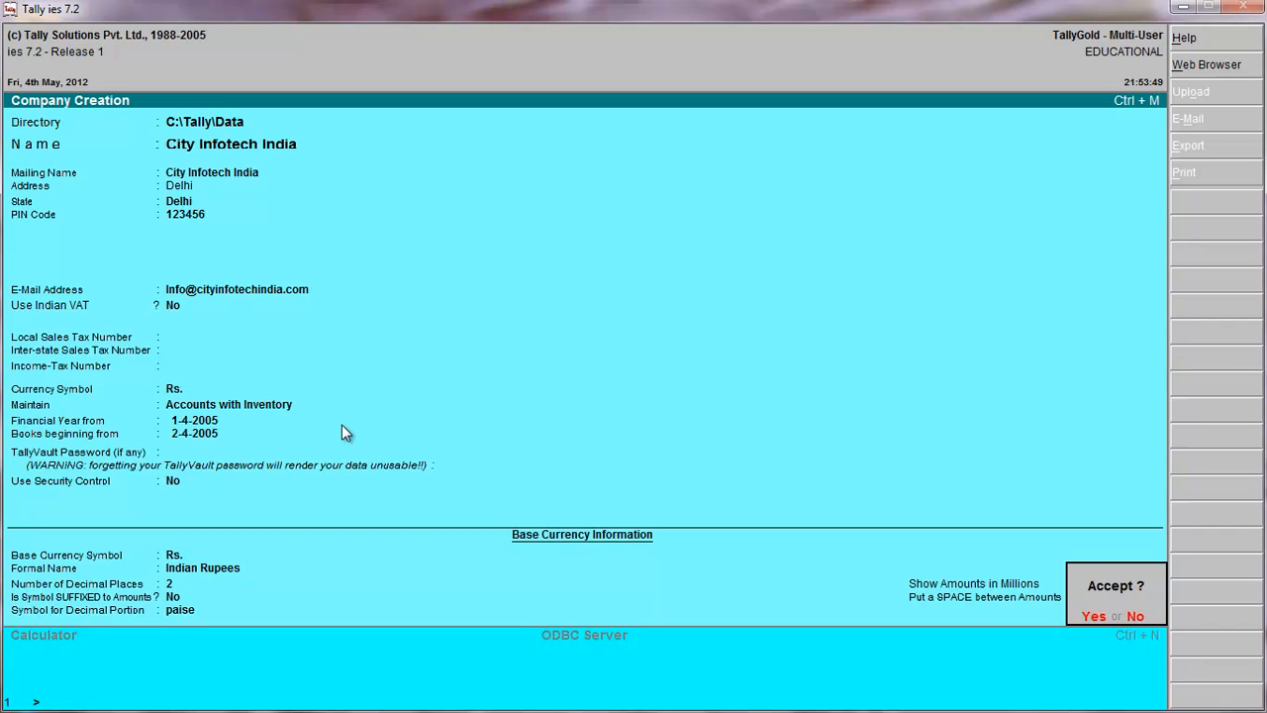
{"action": "key", "text": "y"}
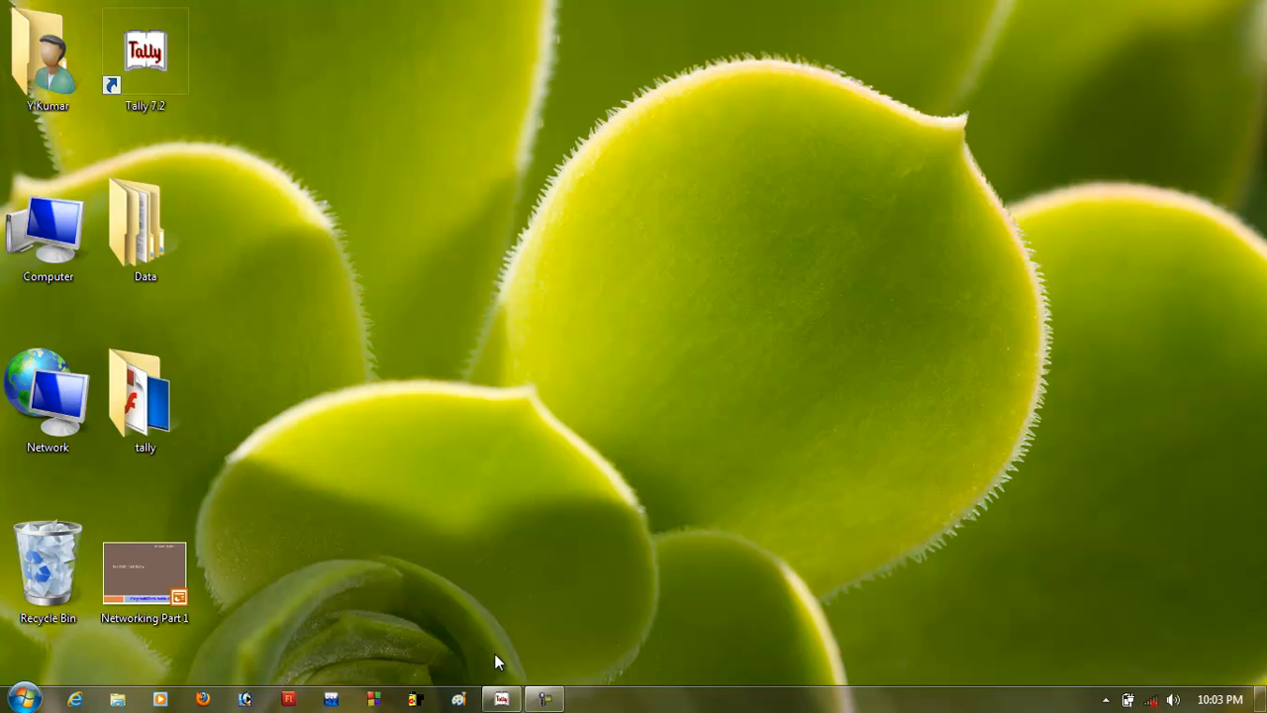
Switch back to Tally and open the City Infotech India company for alteration.
{"action": "left_click", "coordinate": [502, 699]}
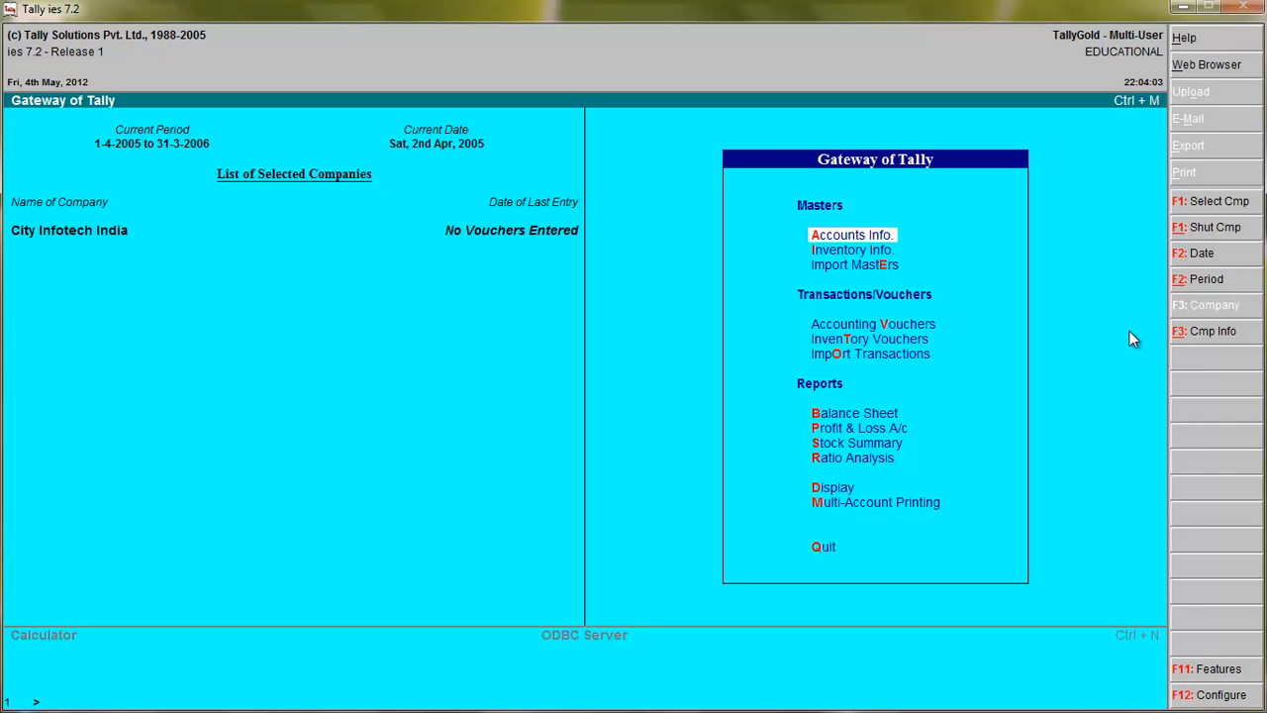
{"action": "key", "text": "alt+F3"}
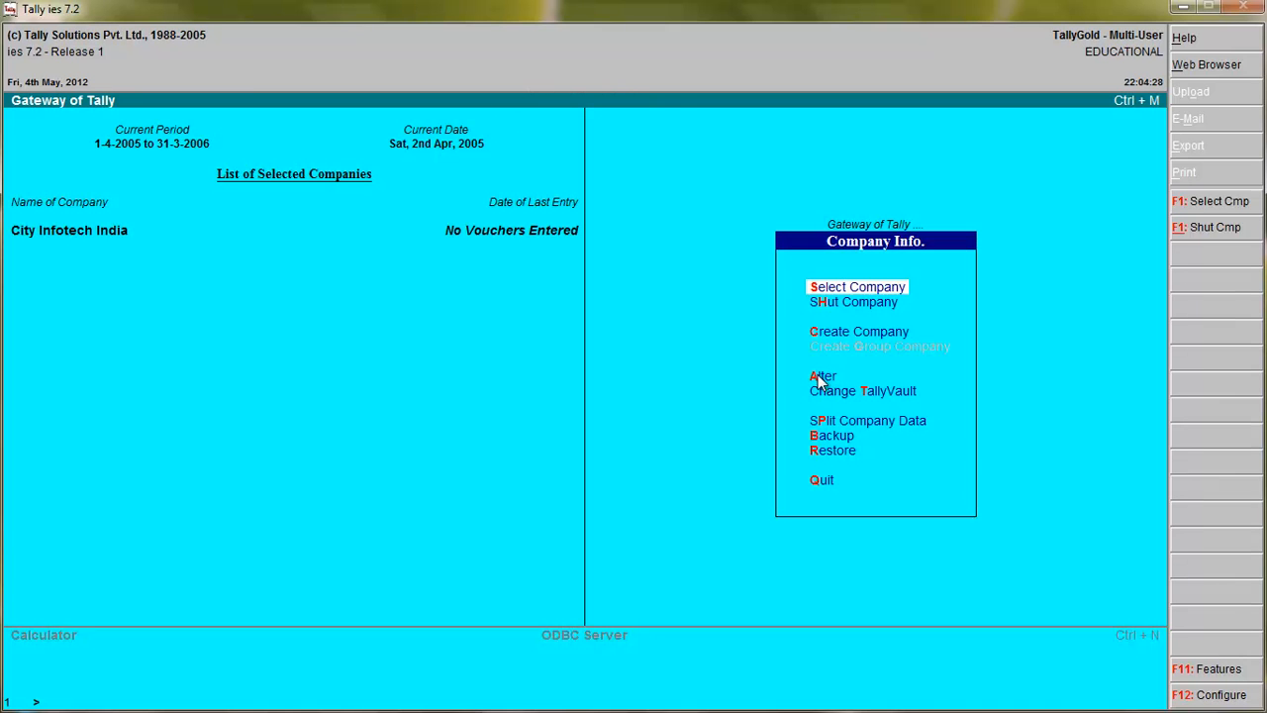
{"action": "left_click", "coordinate": [821, 382]}
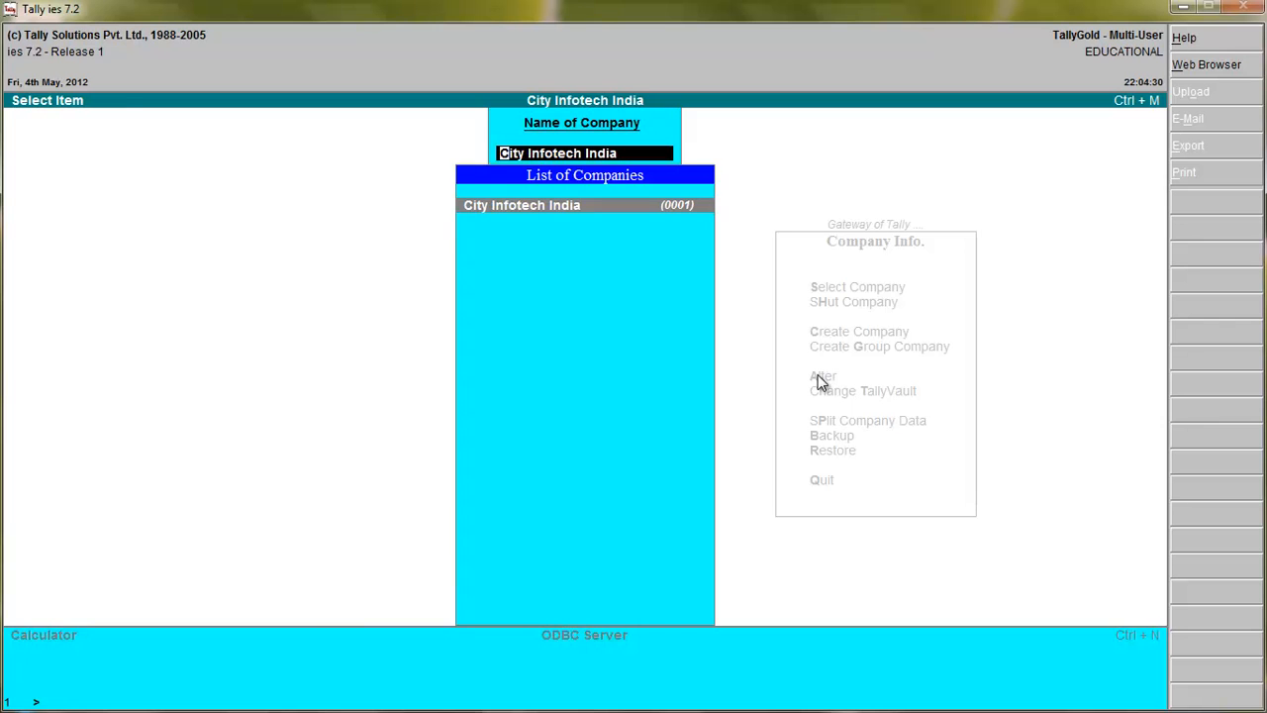
{"action": "key", "text": "Return"}
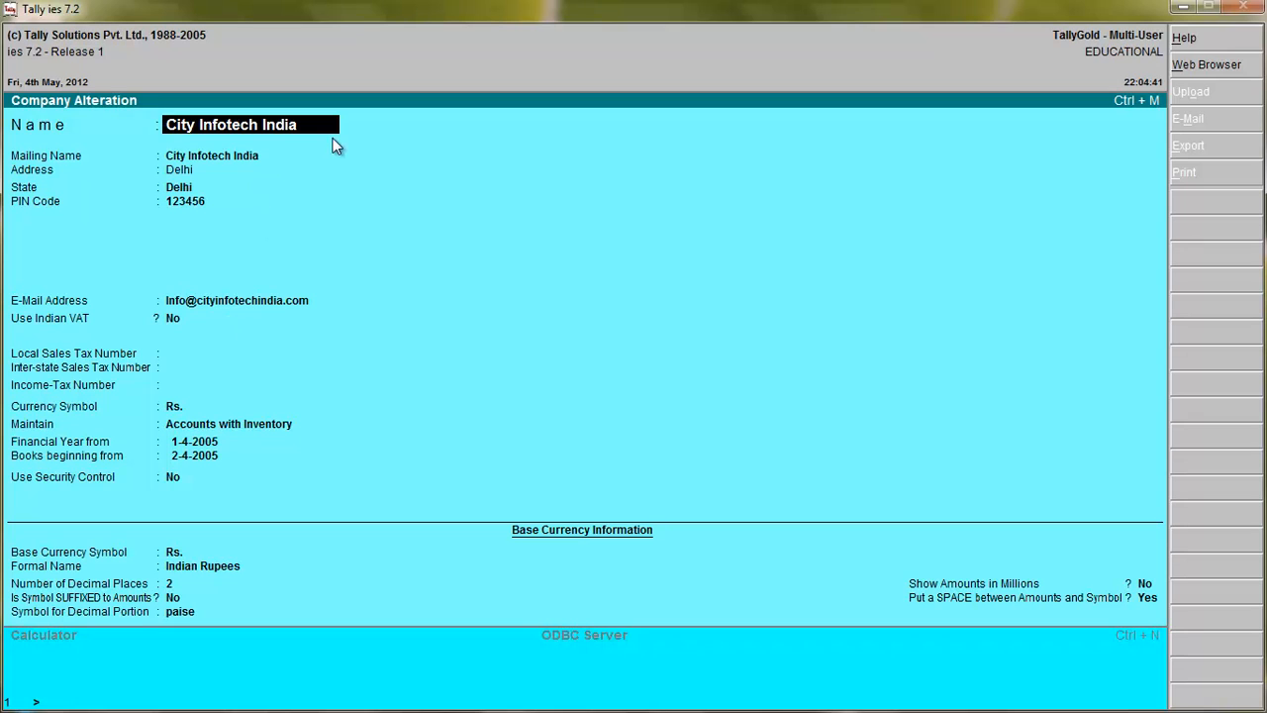
Change the company's address to New Delhi, keeping its name and mailing name.
{"action": "key", "text": "Return"}
{"action": "key", "text": "Return"}
{"action": "key", "text": "Return"}
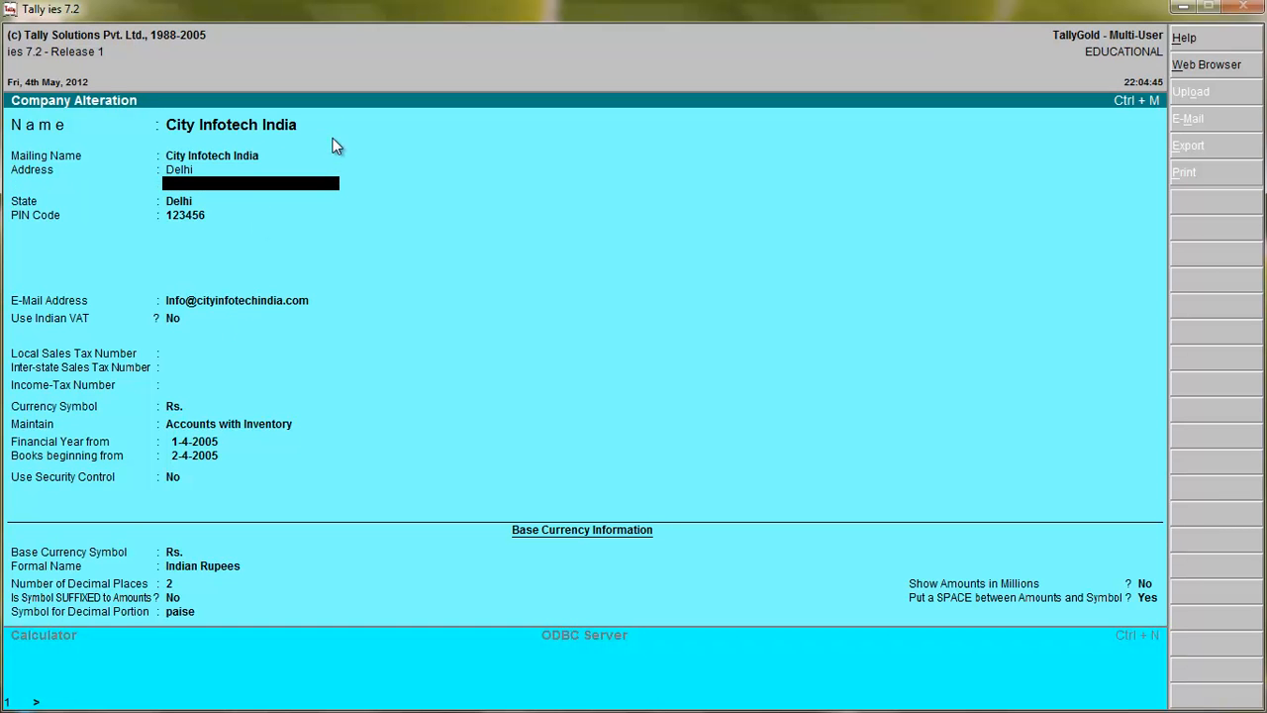
{"action": "key", "text": "BackSpace"}
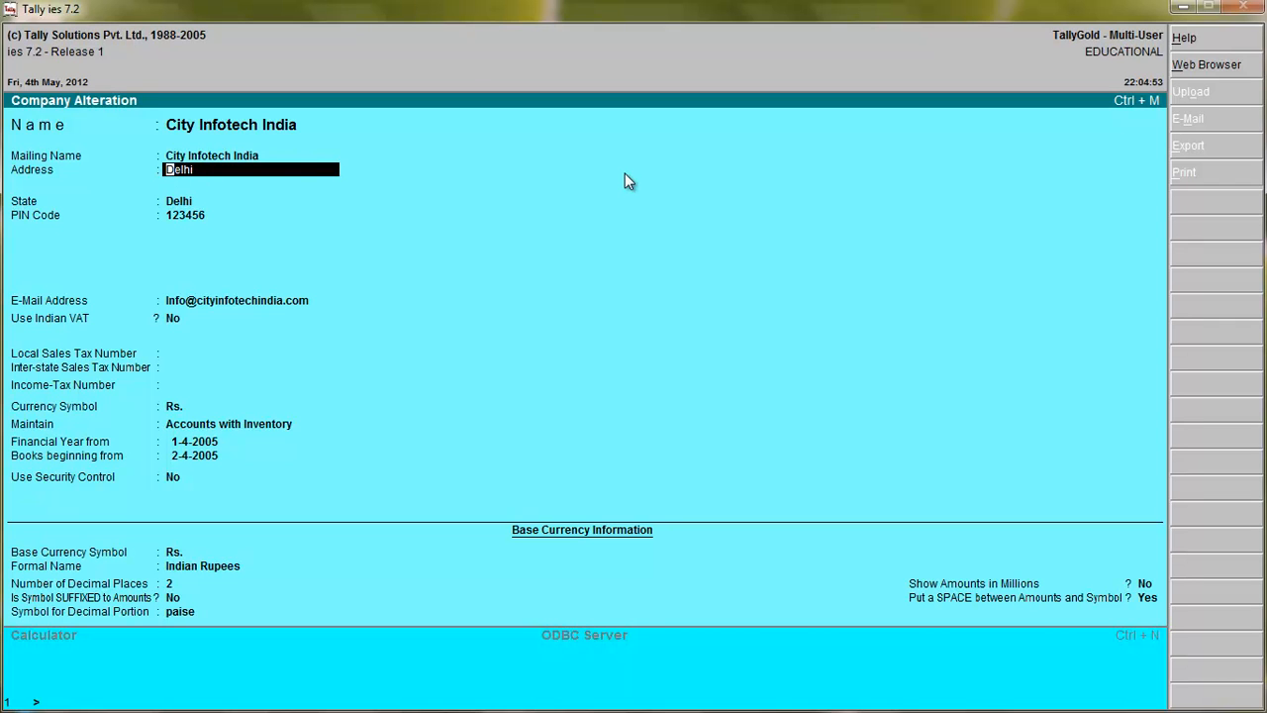
{"action": "type", "text": "New Delh"}
{"action": "key", "text": "Return"}
Keep the state as Delhi, the existing PIN code and e-mail address, Indian VAT at No, and the sales tax numbers blank.
{"action": "key", "text": "Return"}
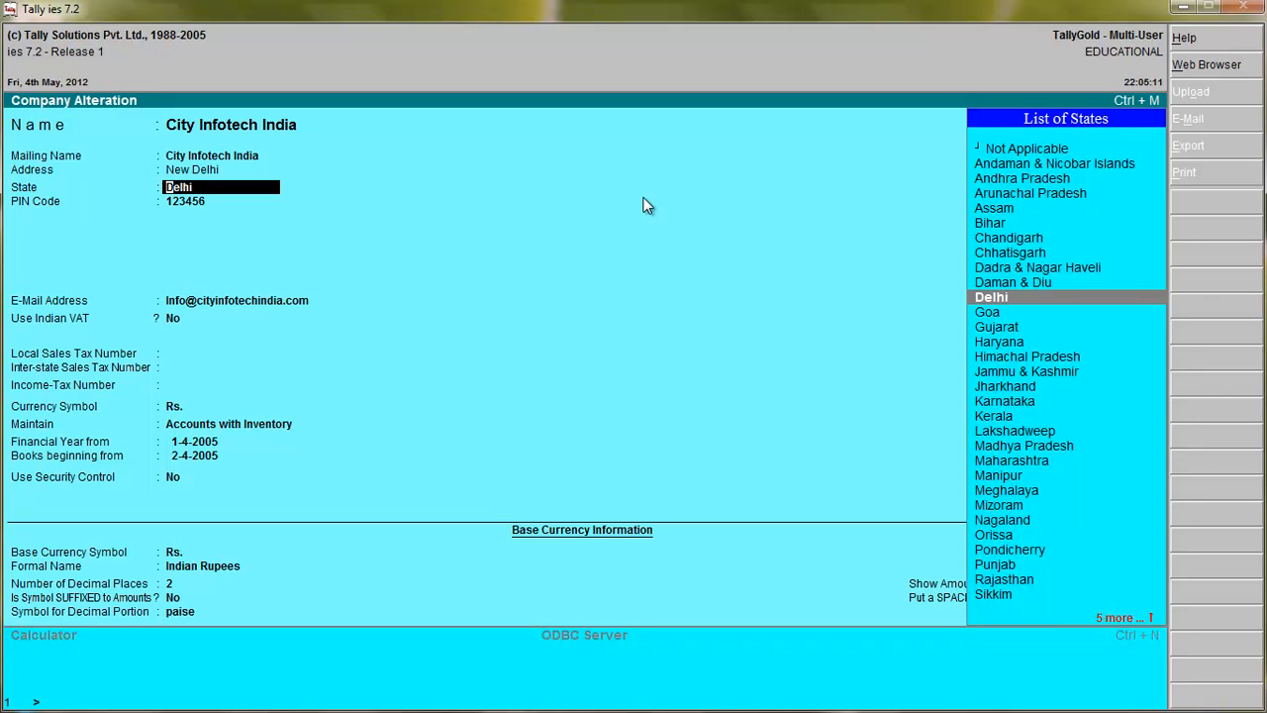
{"action": "key", "text": "Return"}
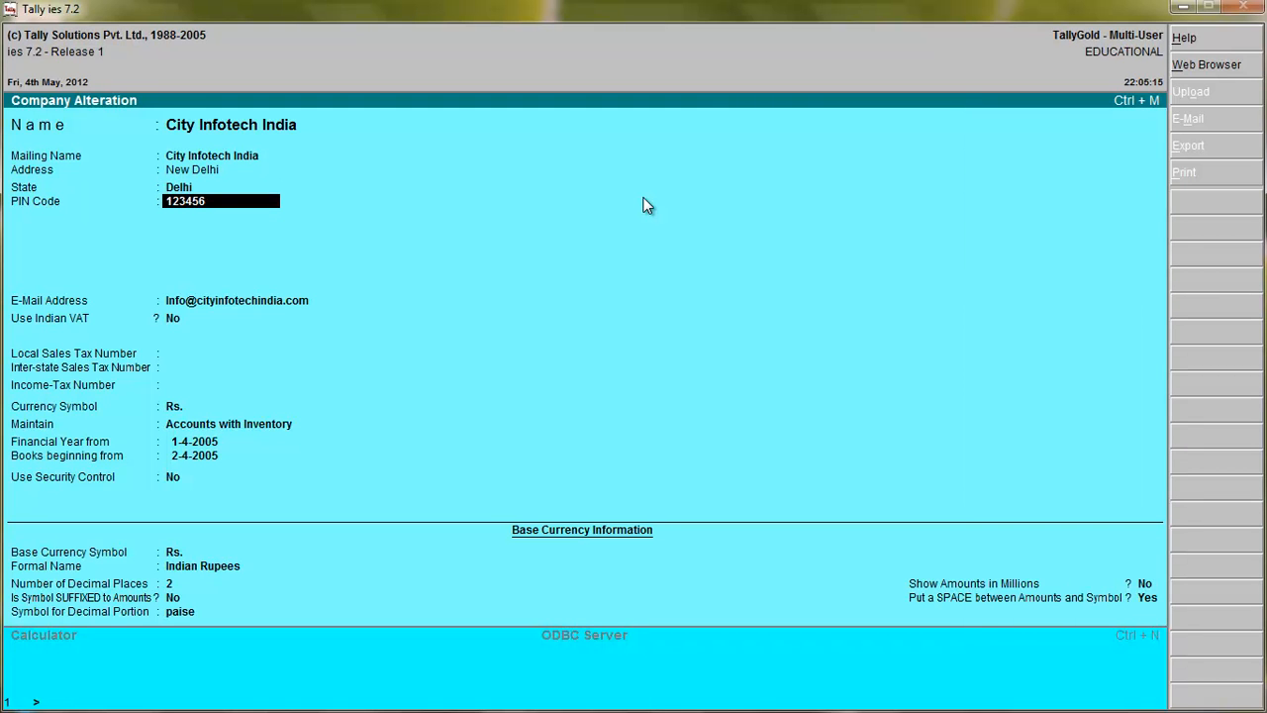
{"action": "key", "text": "Return"}
{"action": "key", "text": "Return"}
{"action": "key", "text": "Return"}
{"action": "key", "text": "Return"}
{"action": "key", "text": "Return"}
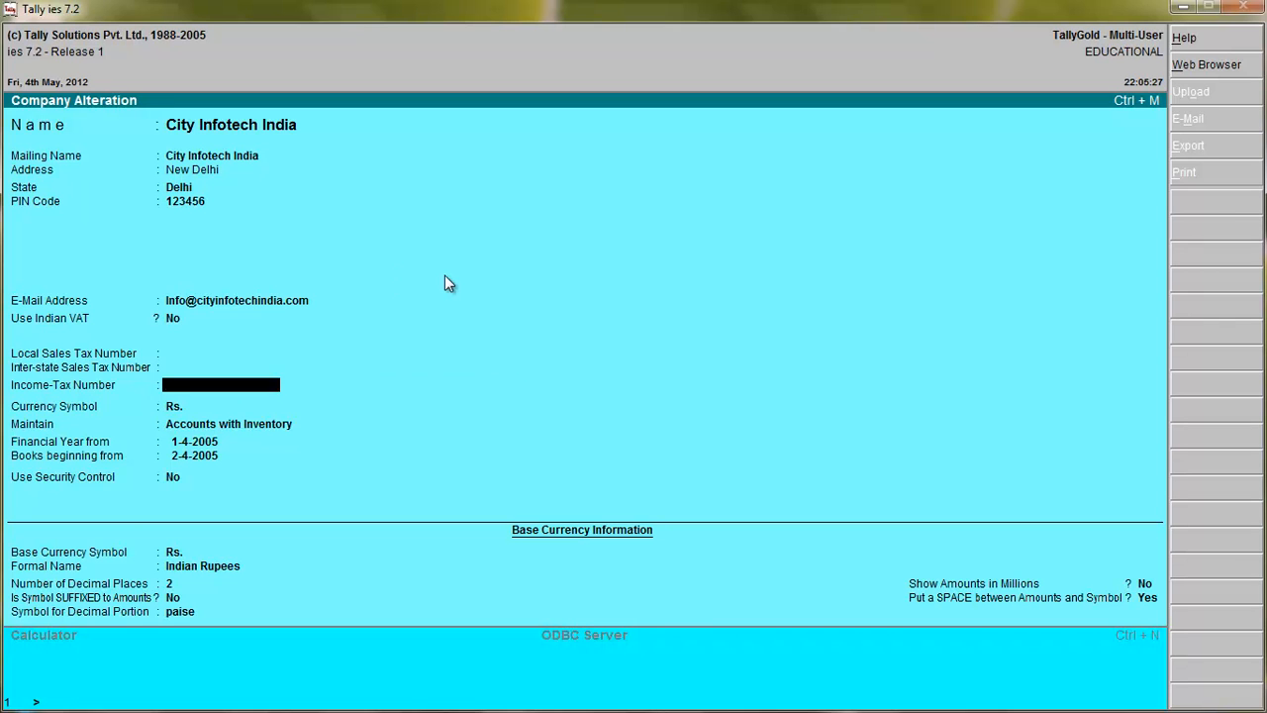
Leave the income-tax number blank, keep the currency, accounting, date and security settings, and accept the company alteration.
{"action": "key", "text": "Return"}
{"action": "key", "text": "Return"}
{"action": "key", "text": "Return"}
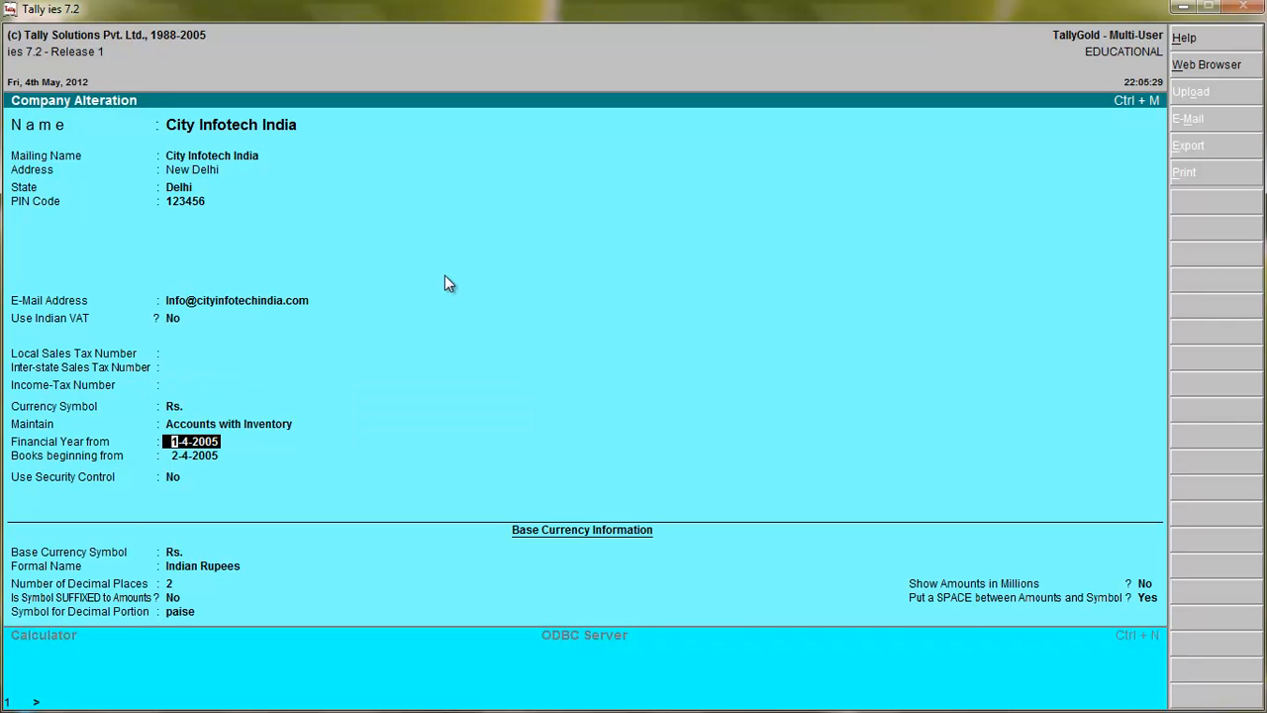
{"action": "key", "text": "Return"}
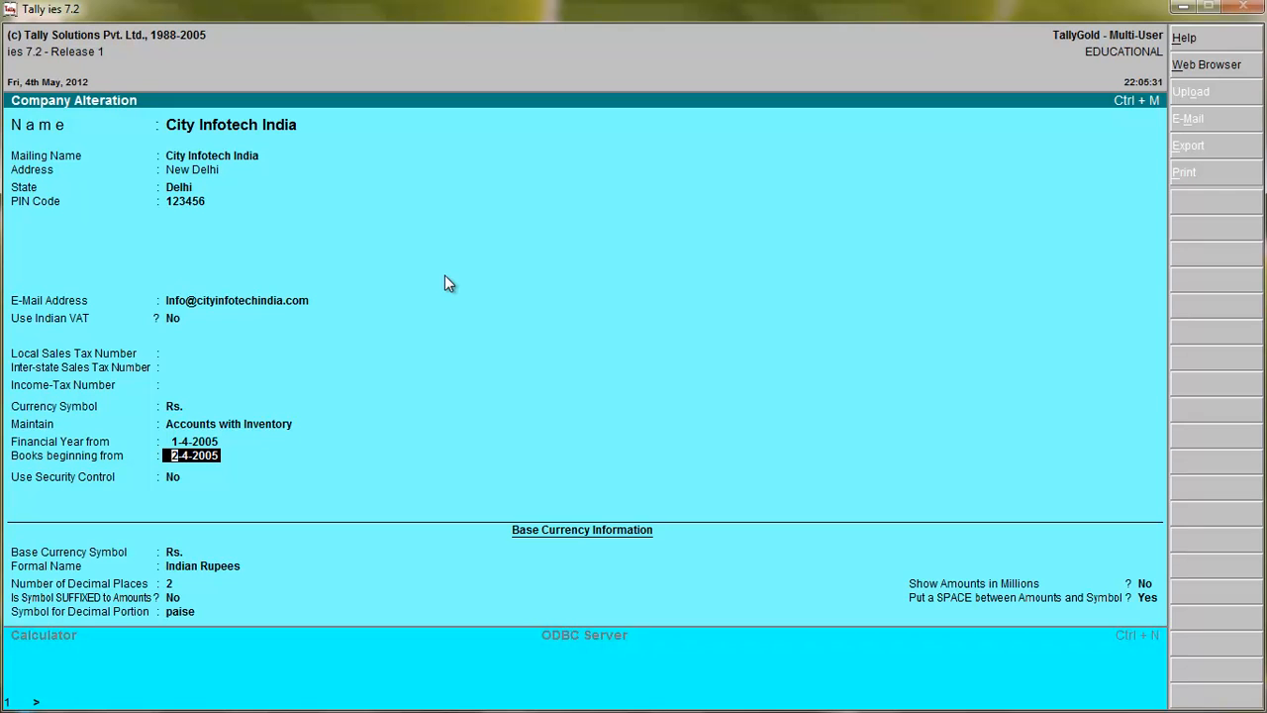
{"action": "key", "text": "Return"}
{"action": "key", "text": "Return"}
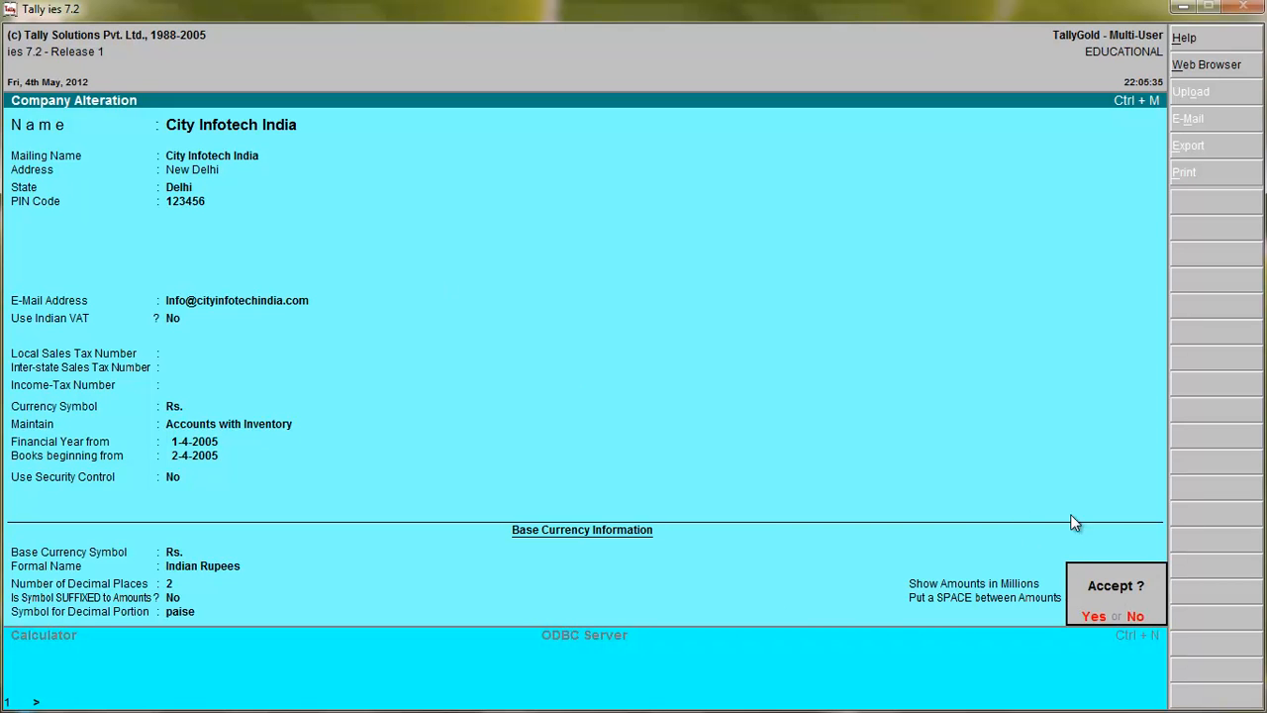
{"action": "key", "text": "Return"}
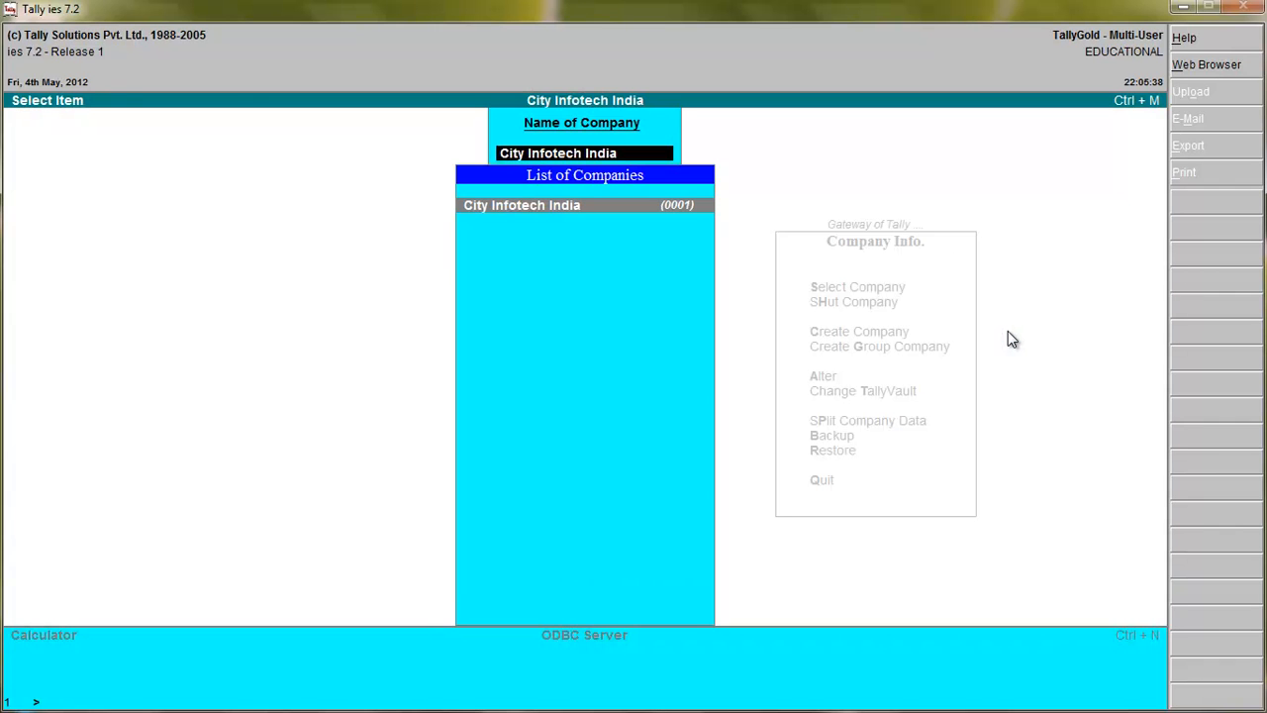
Reopen City Infotech India for alteration, accept all its details as they are, and leave the company selection.
{"action": "key", "text": "Return"}
{"action": "key", "text": "Return"}
{"action": "key", "text": "Return"}
{"action": "key", "text": "Return"}
{"action": "key", "text": "Return"}
{"action": "key", "text": "Return"}
{"action": "key", "text": "Return"}
{"action": "key", "text": "Return"}
{"action": "key", "text": "Return"}
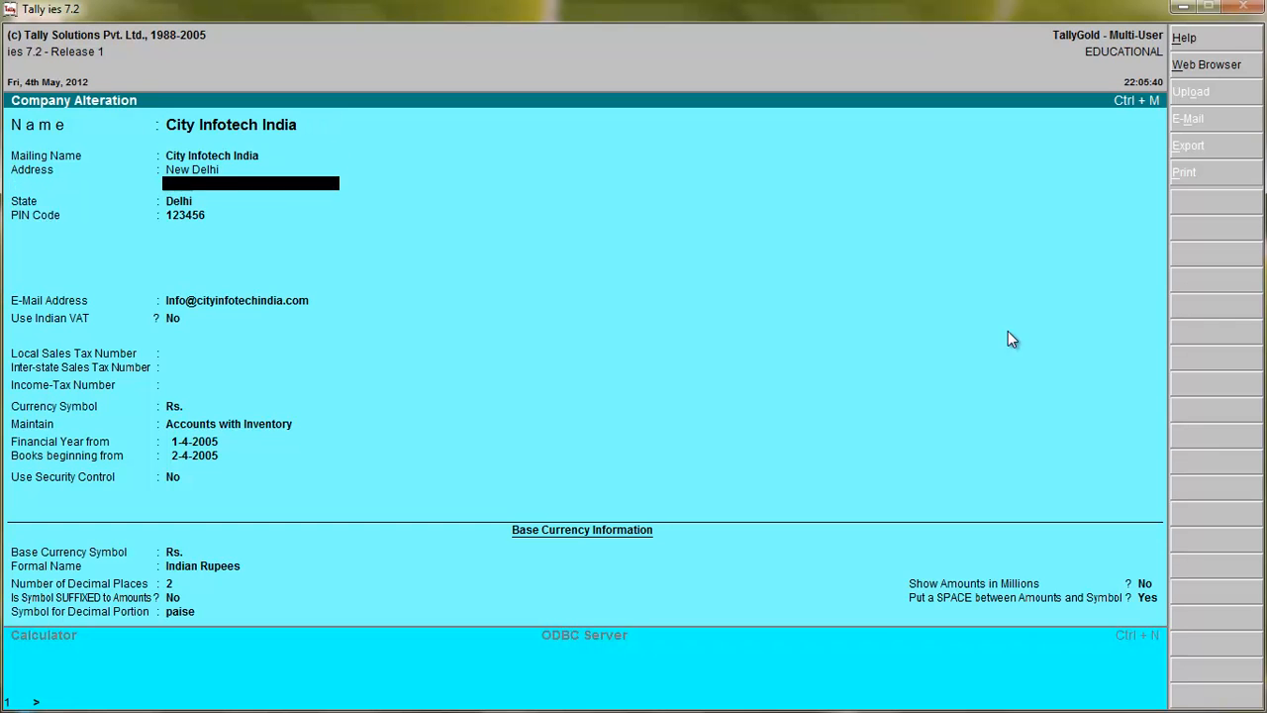
{"action": "key", "text": "Return"}
{"action": "key", "text": "Return"}
{"action": "key", "text": "Return"}
{"action": "key", "text": "Return"}
{"action": "key", "text": "Return"}
{"action": "key", "text": "Return"}
{"action": "key", "text": "Return"}
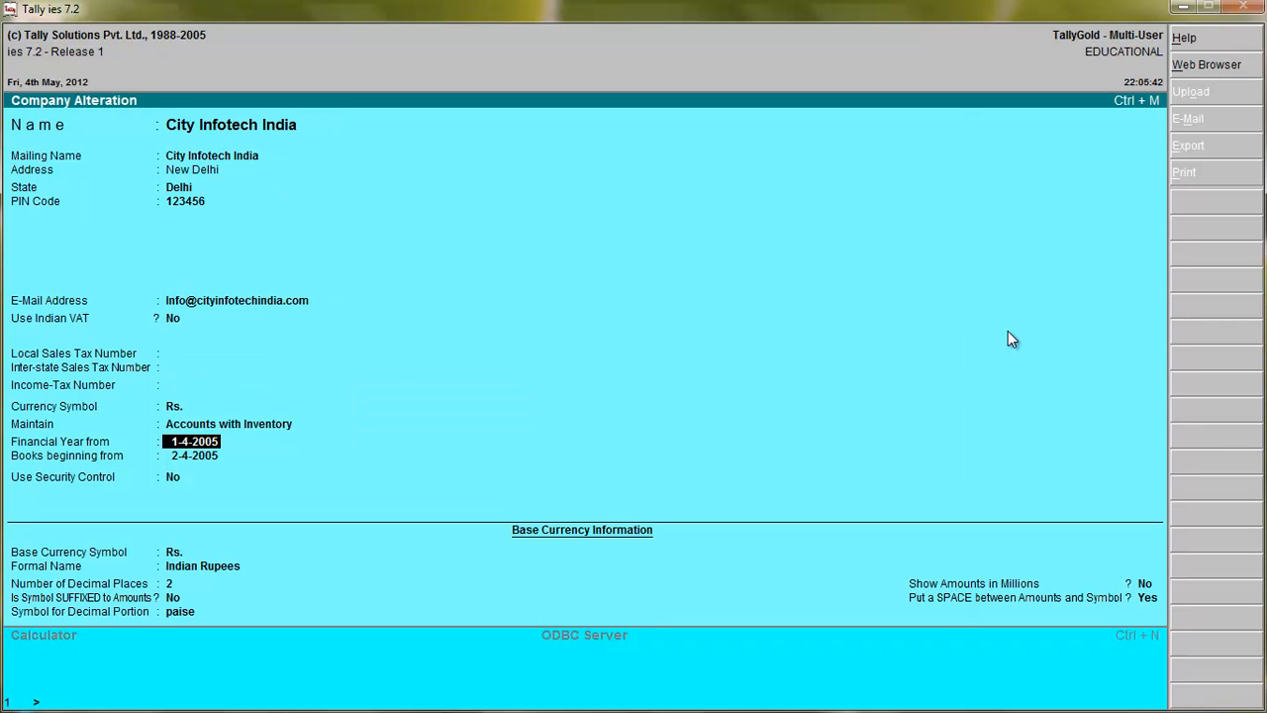
{"action": "key", "text": "Return"}
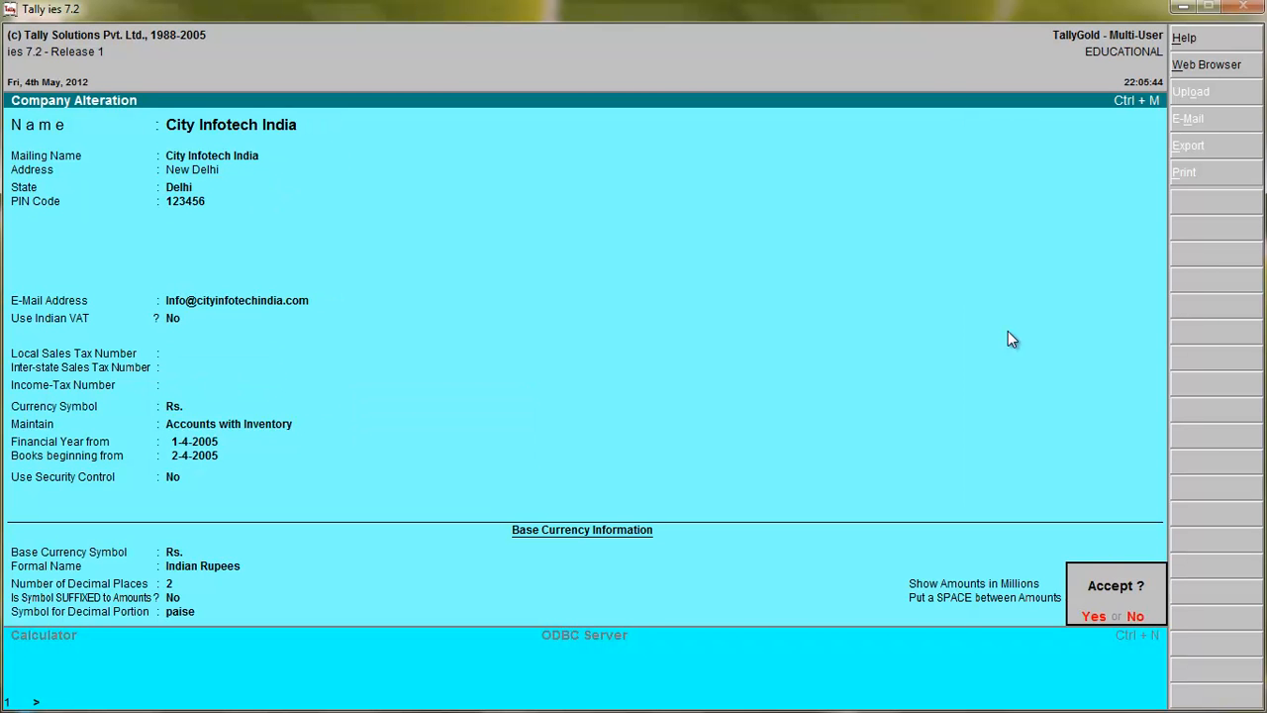
{"action": "key", "text": "Return"}
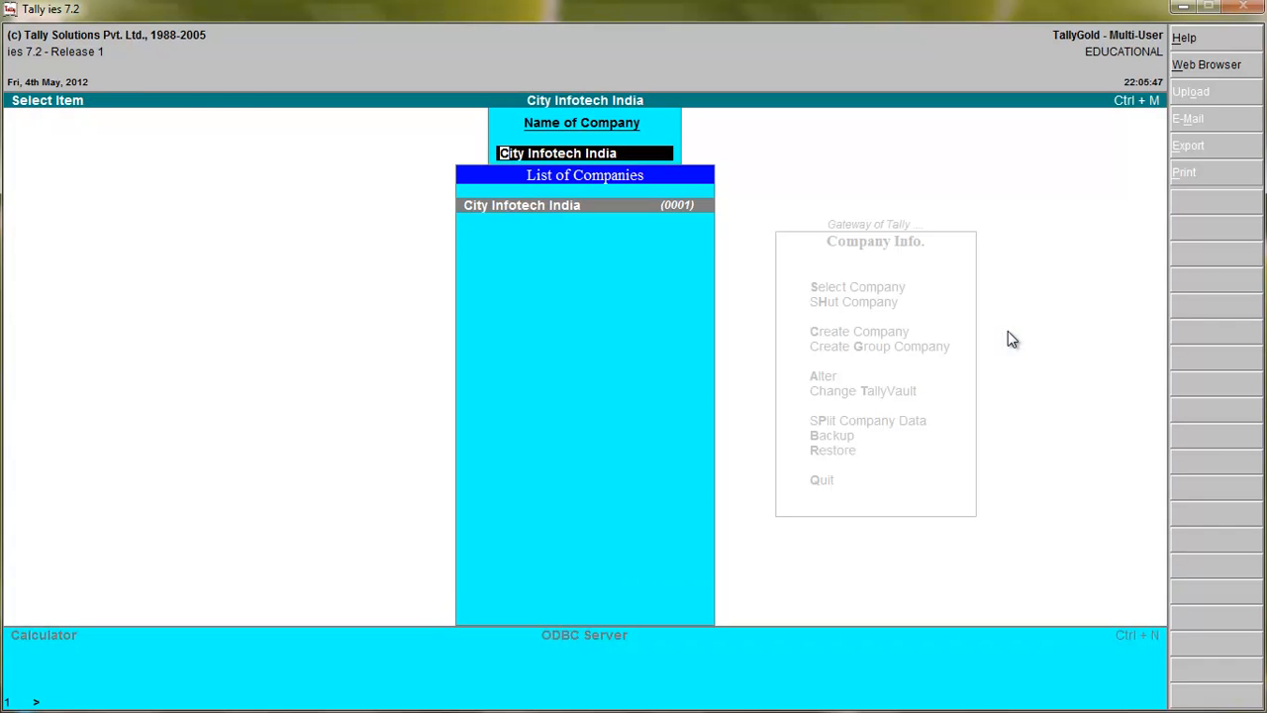
{"action": "key", "text": "Return"}
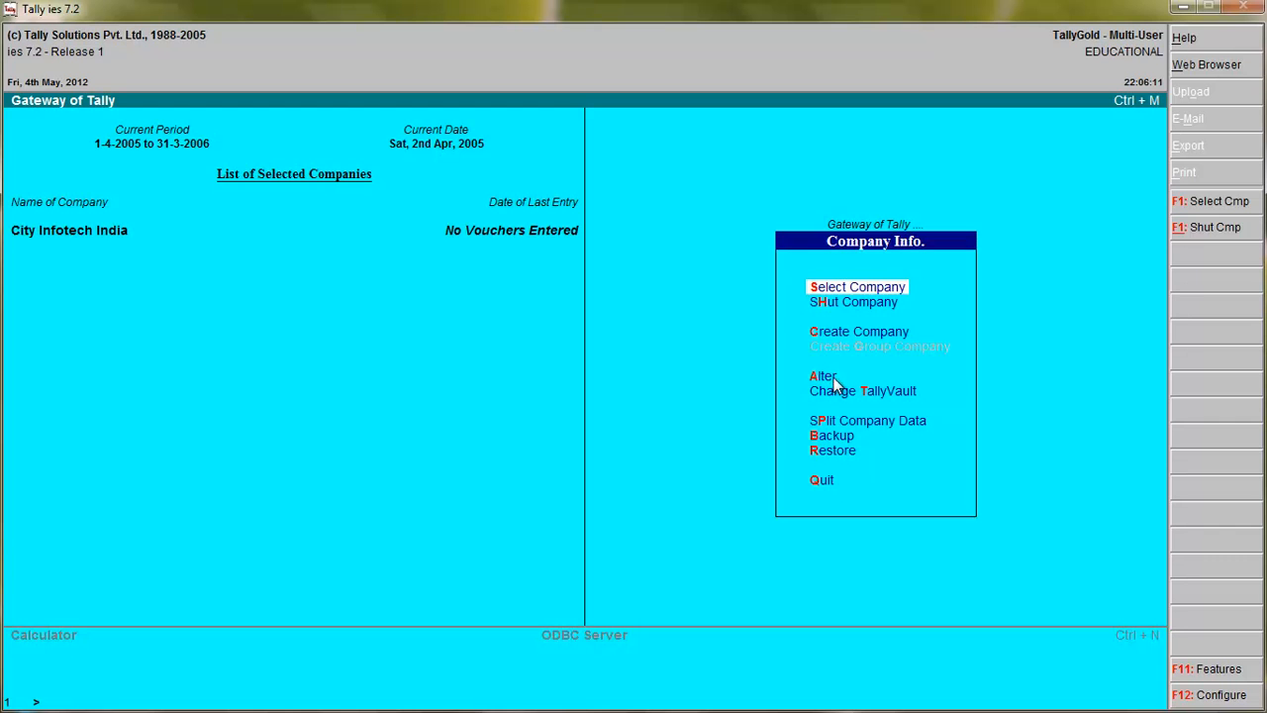
Open City Infotech India for alteration, request deletion of the company, and cancel the request.
{"action": "key", "text": "a"}
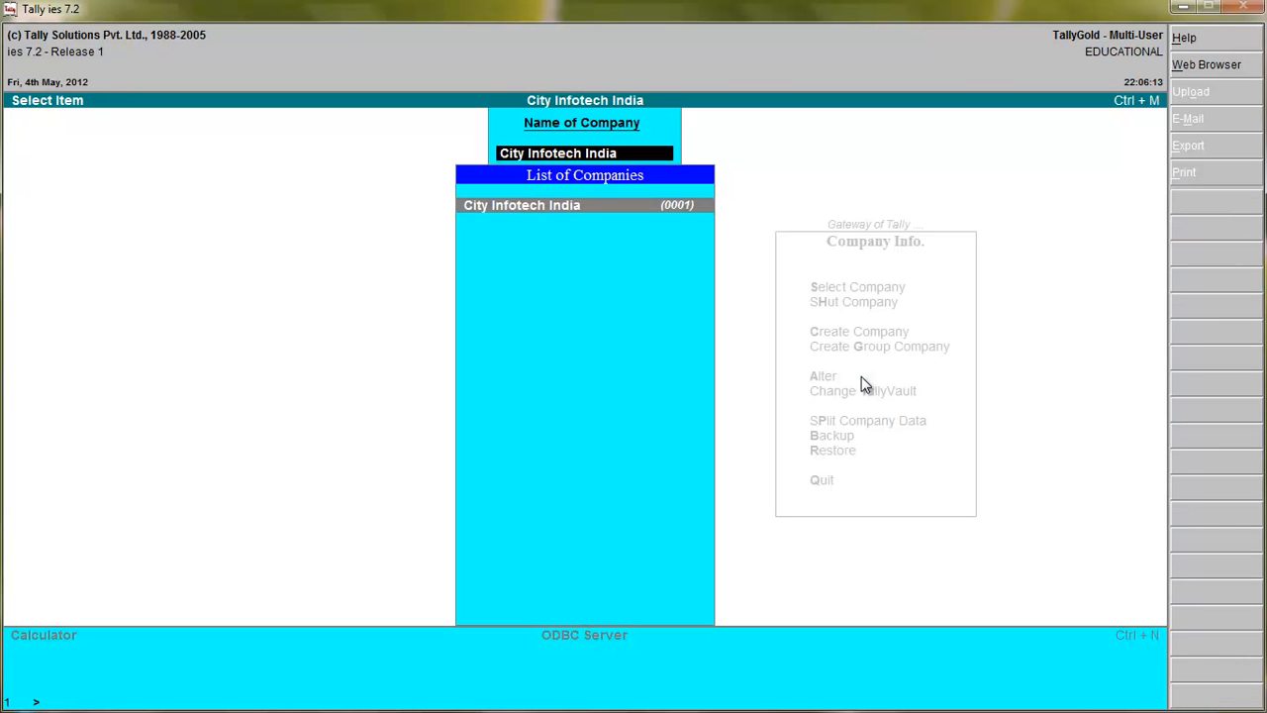
{"action": "key", "text": "Return"}
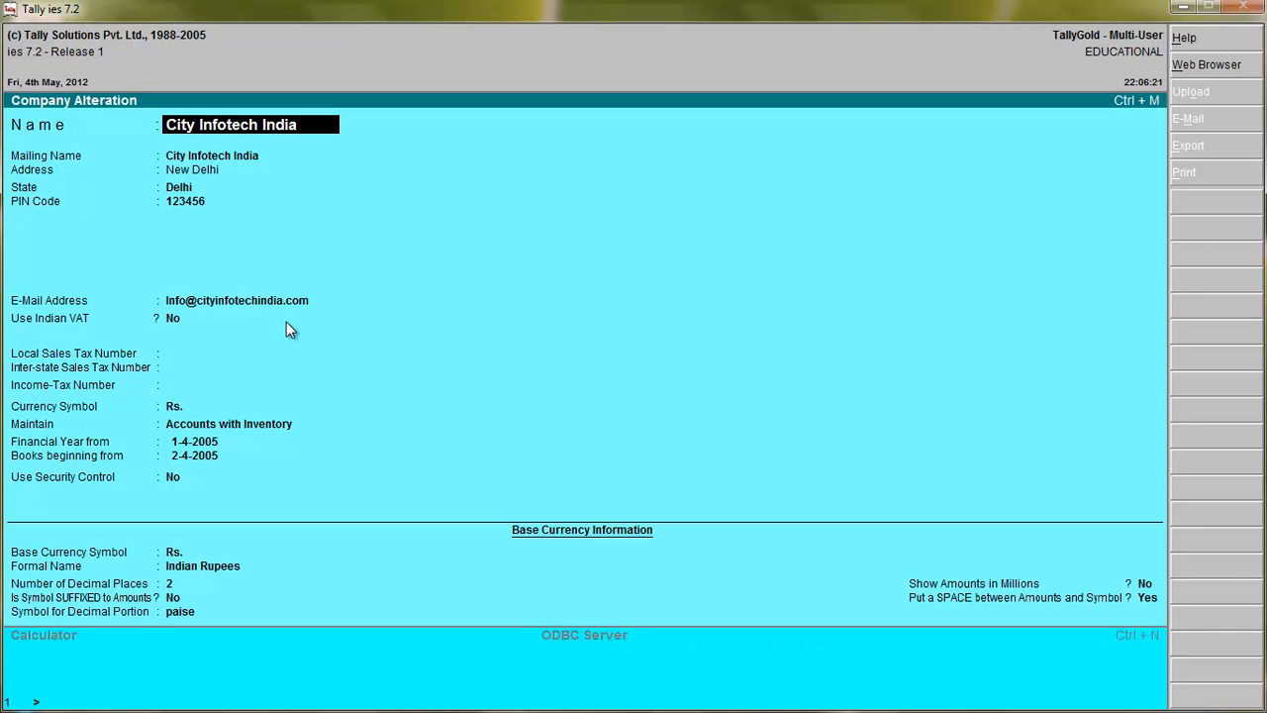
{"action": "key", "text": "alt+d"}
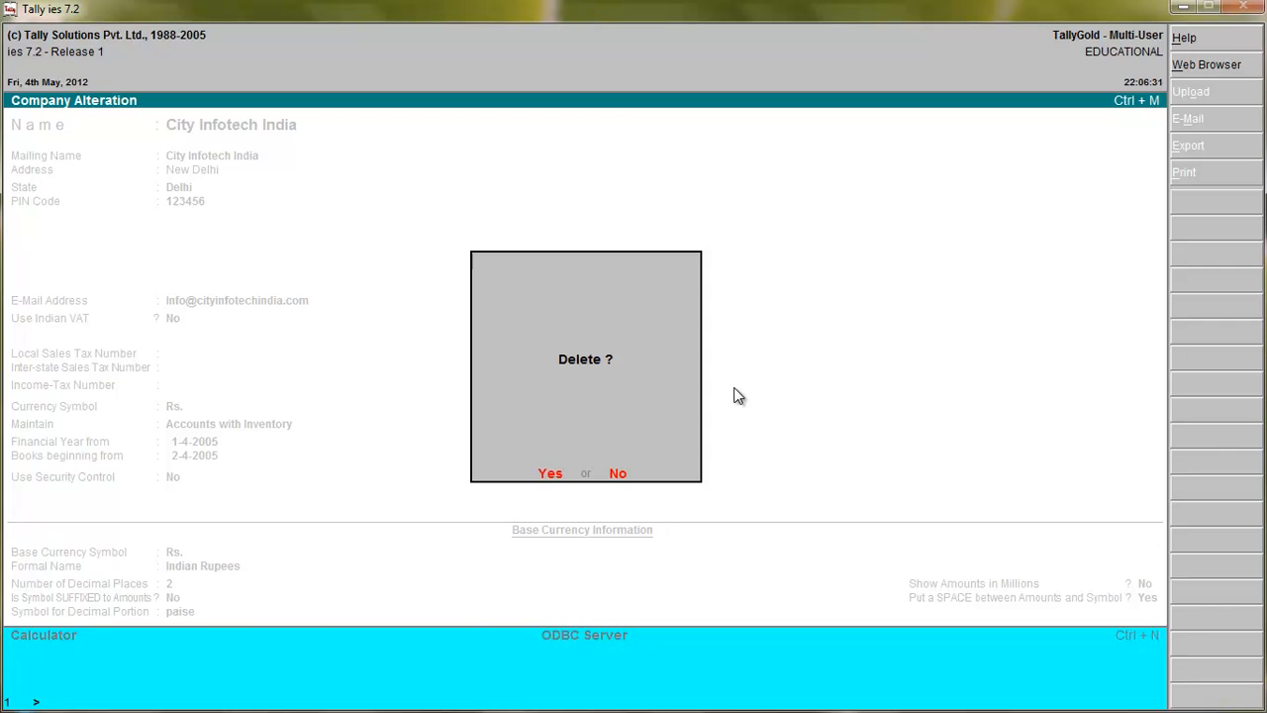
{"action": "key", "text": "Escape"}
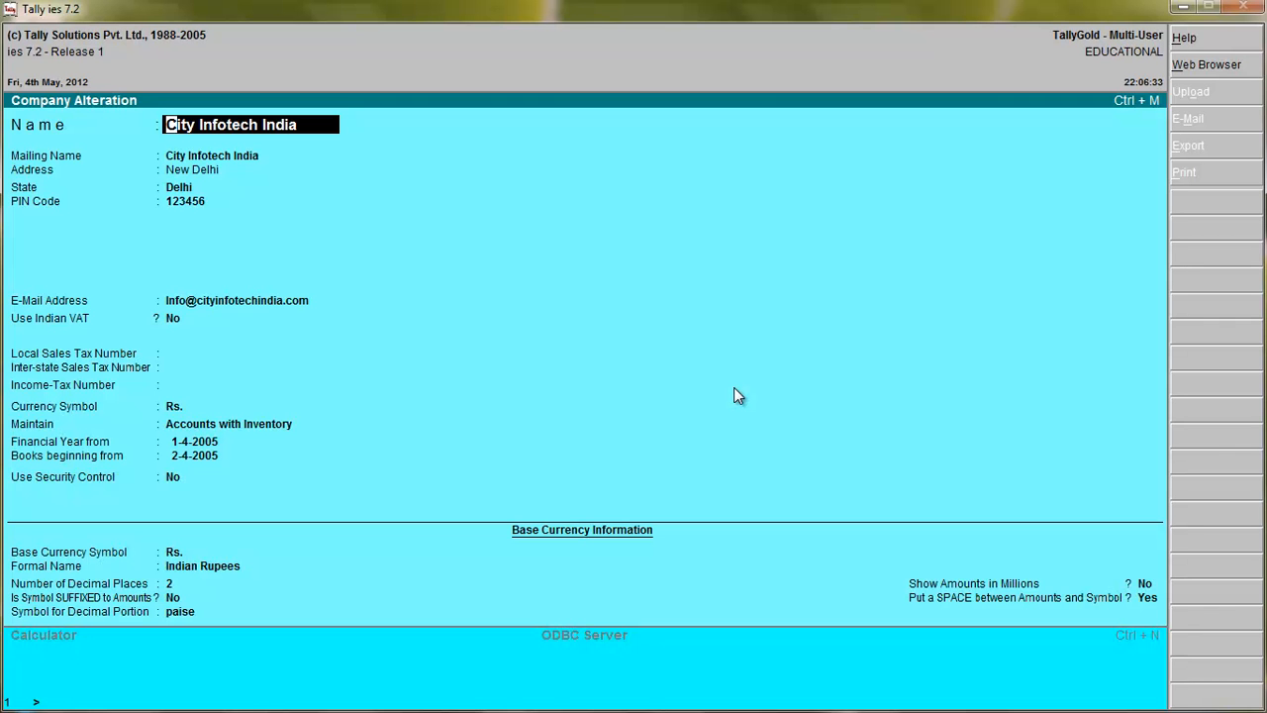
Go through the company's details without changing any, accept the alteration, and return to Company Info.
{"action": "key", "text": "Return"}
{"action": "key", "text": "Return"}
{"action": "key", "text": "Return"}
{"action": "key", "text": "Return"}
{"action": "key", "text": "Return"}
{"action": "key", "text": "Return"}
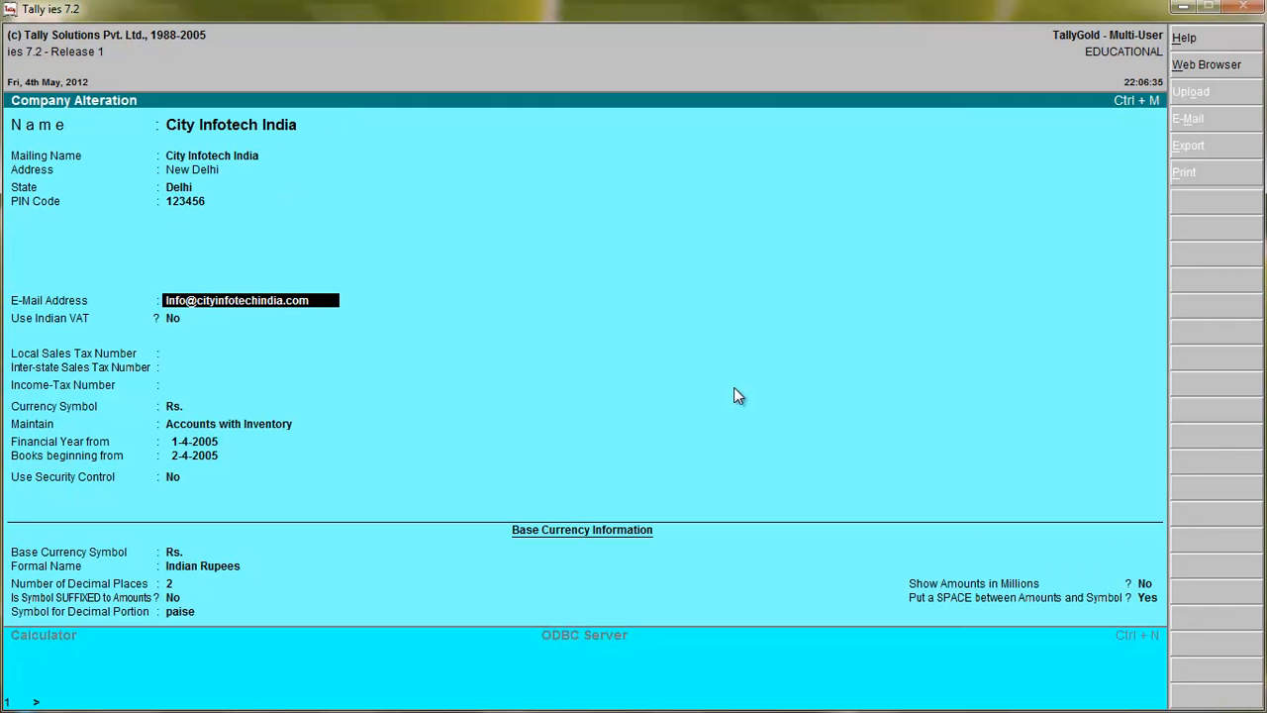
{"action": "key", "text": "Return"}
{"action": "key", "text": "Return"}
{"action": "key", "text": "Return"}
{"action": "key", "text": "Return"}
{"action": "key", "text": "Return"}
{"action": "key", "text": "Return"}
{"action": "key", "text": "Return"}
{"action": "key", "text": "Return"}
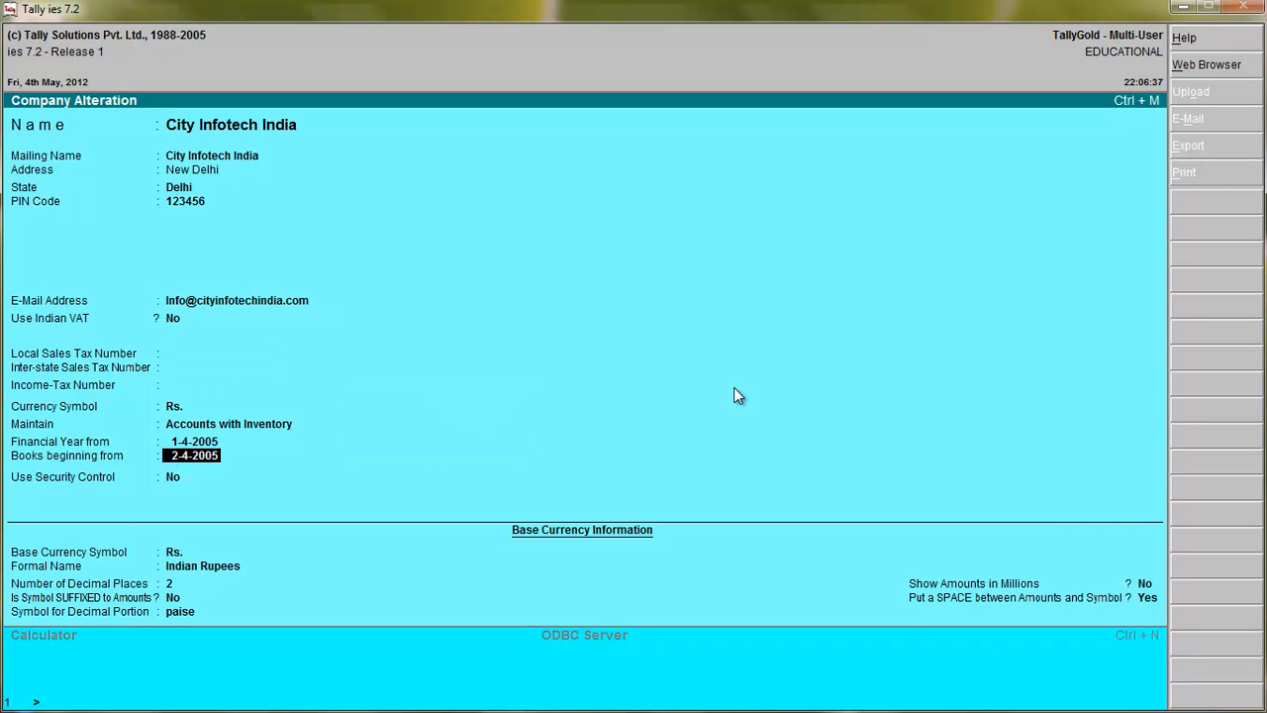
{"action": "key", "text": "Return"}
{"action": "key", "text": "Return"}
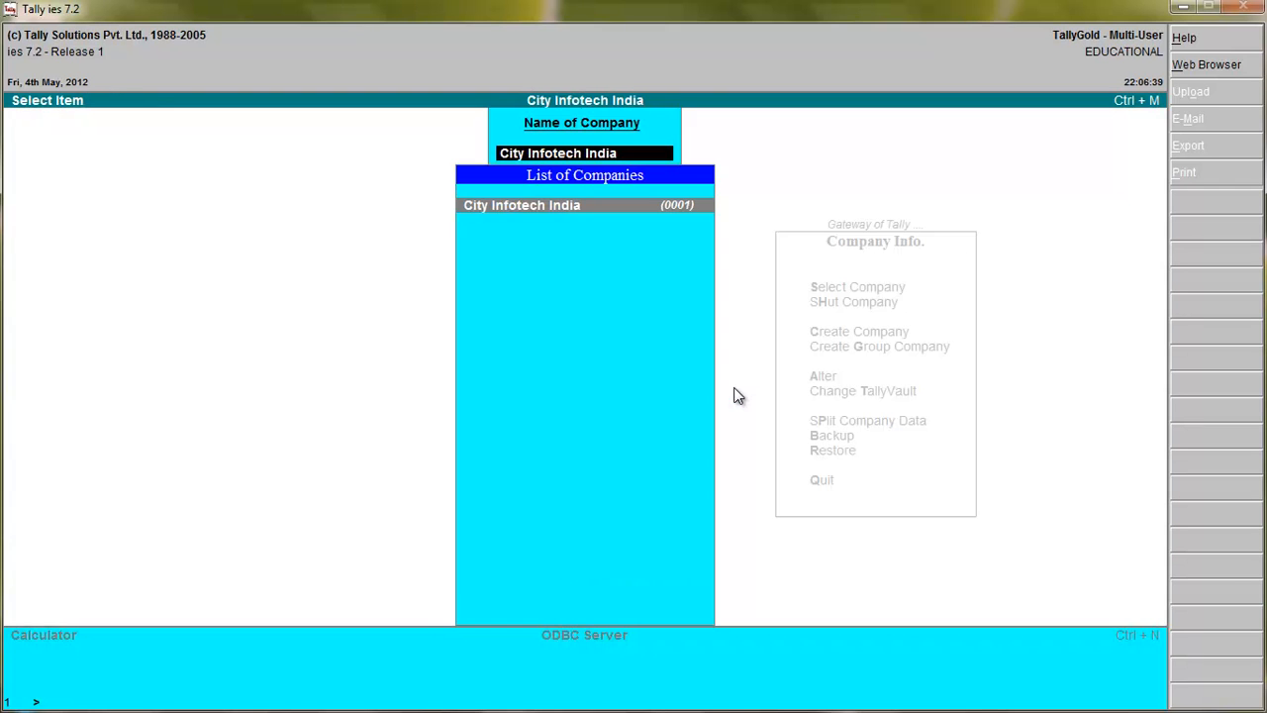
{"action": "key", "text": "Return"}
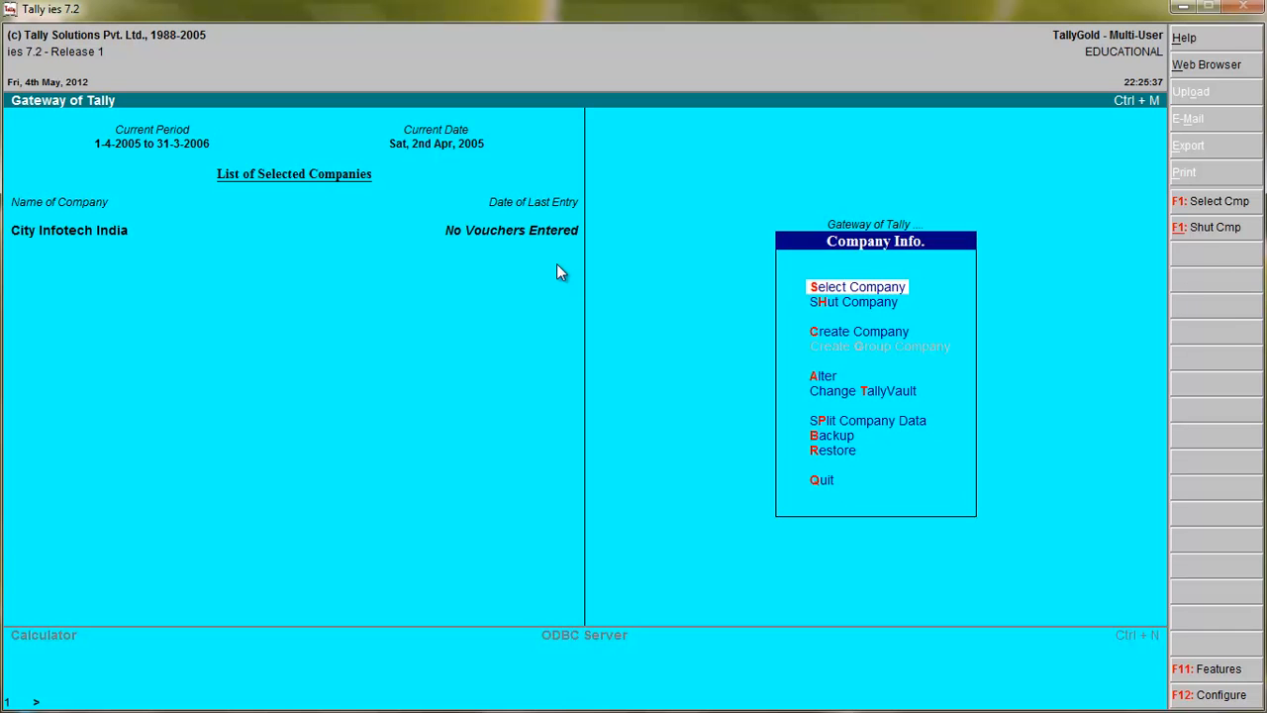
Start creating a single ledger in Accounts Info, name it Capital A/C, and leave the alias blank.
{"action": "key", "text": "Escape"}
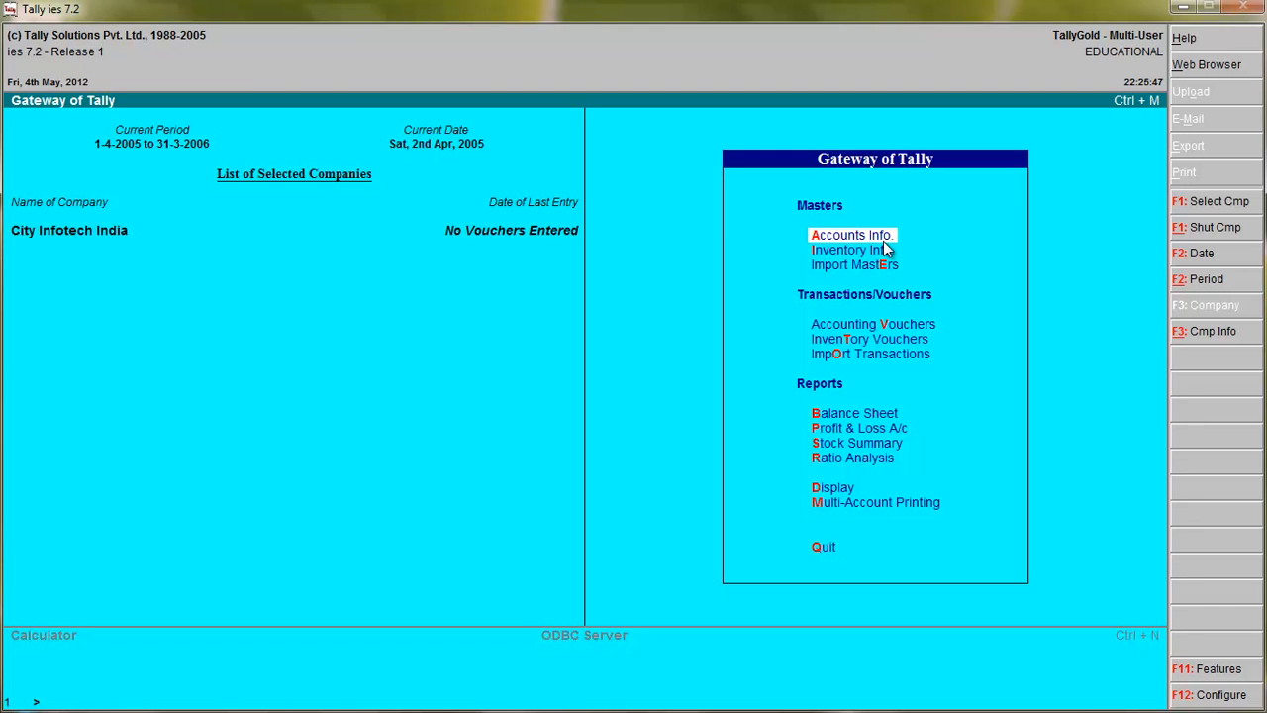
{"action": "key", "text": "Return"}
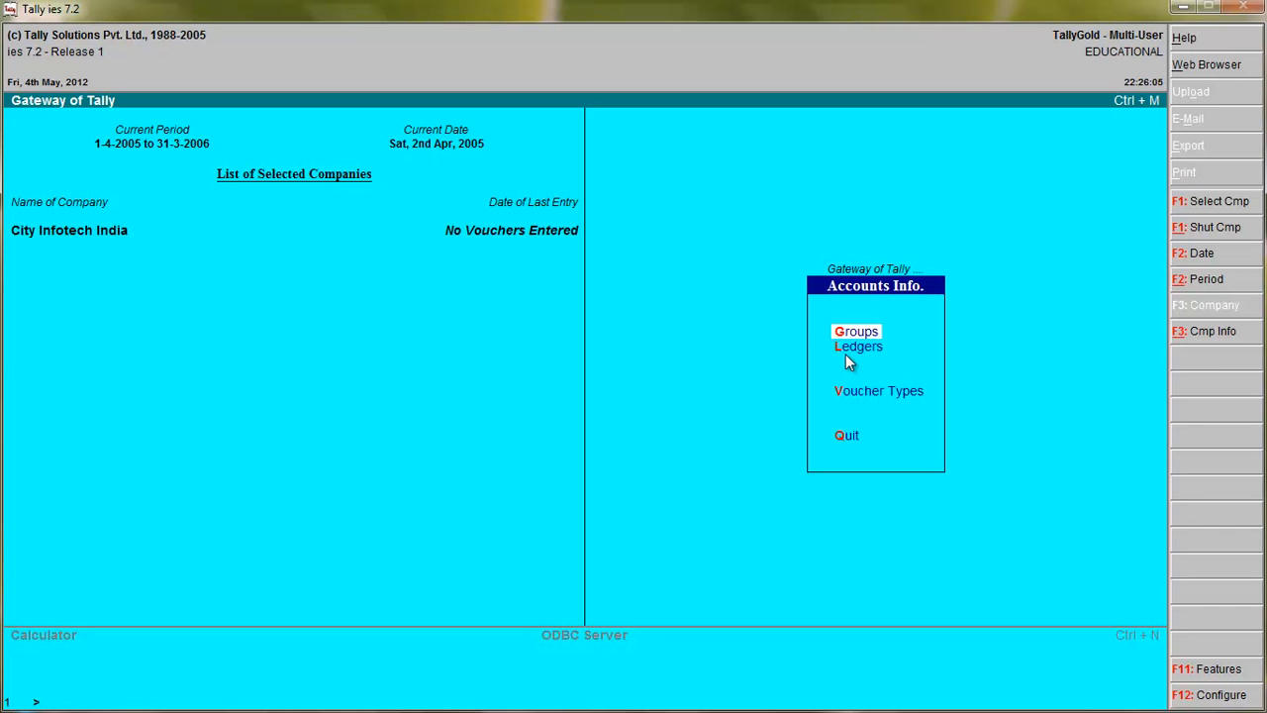
{"action": "key", "text": "l"}
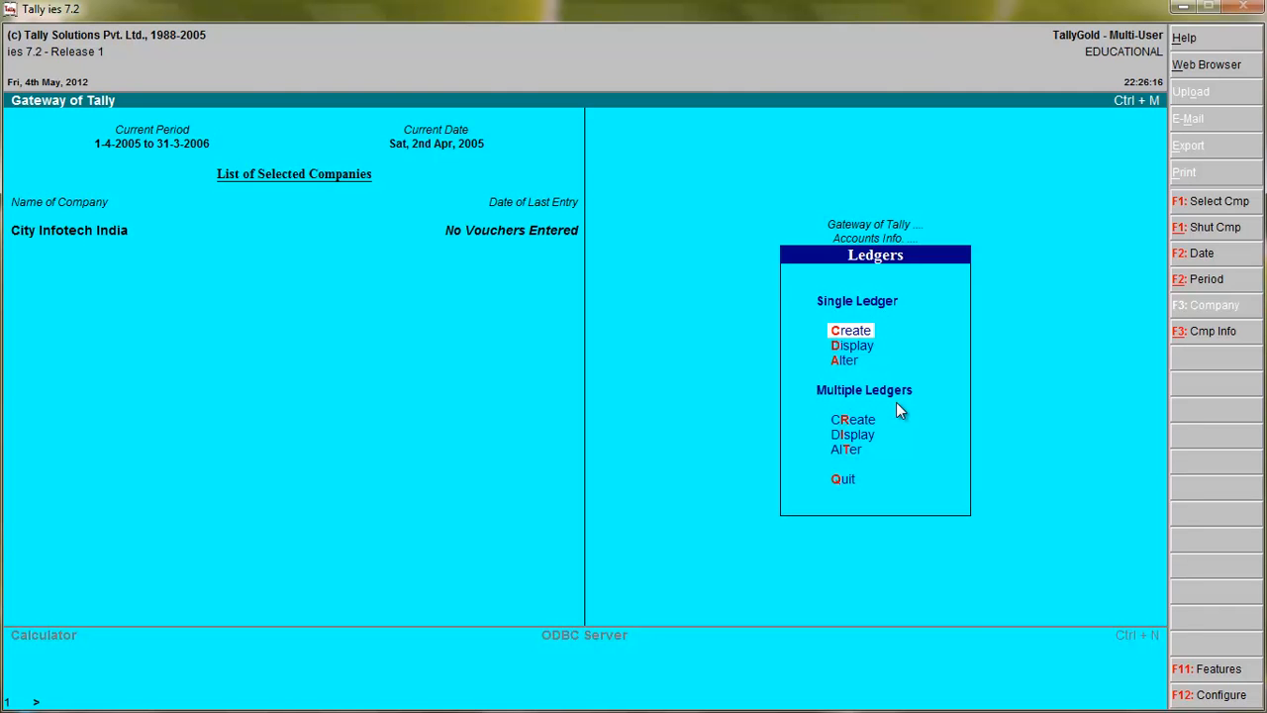
{"action": "left_click", "coordinate": [839, 337]}
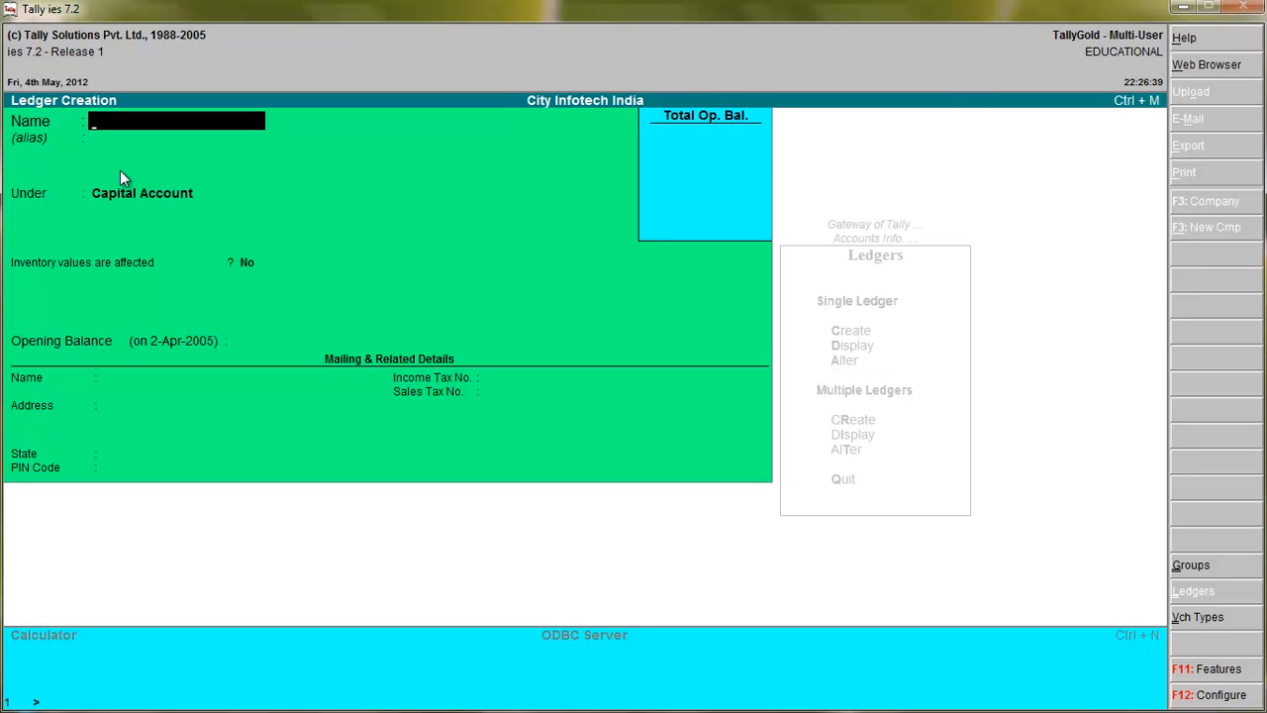
{"action": "type", "text": "Capital A/C"}
{"action": "key", "text": "Return"}
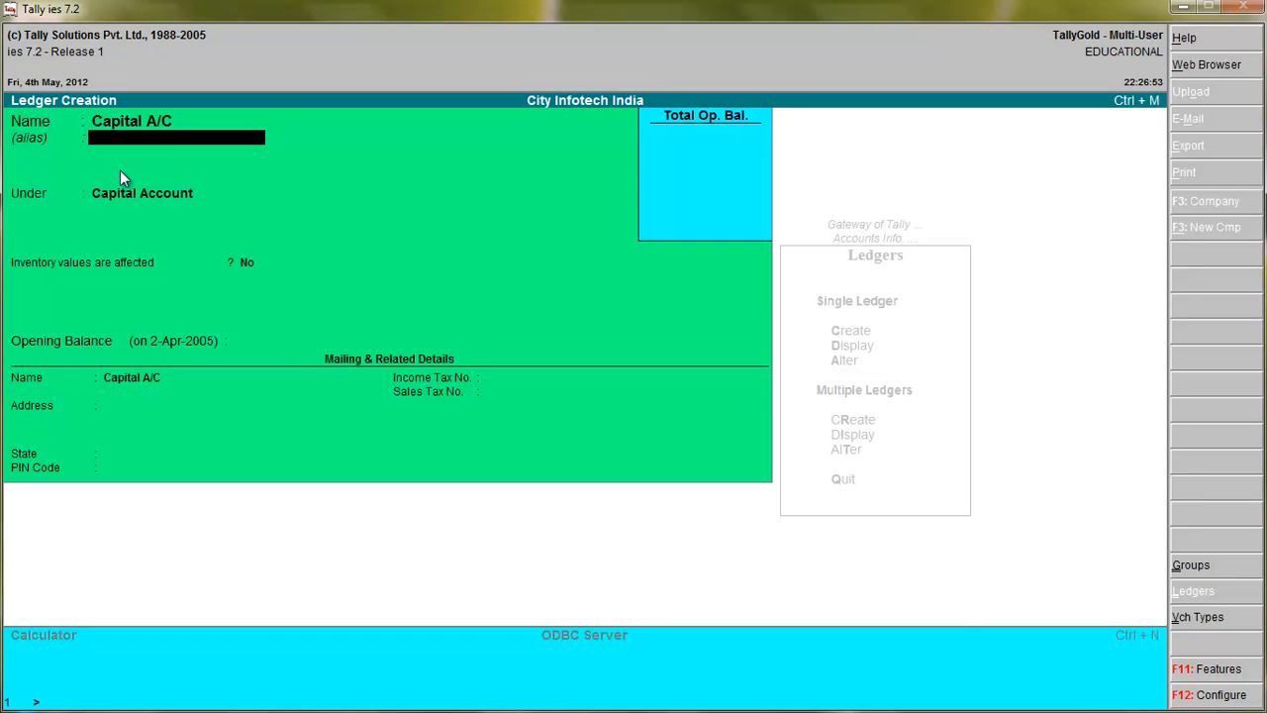
{"action": "key", "text": "Return"}
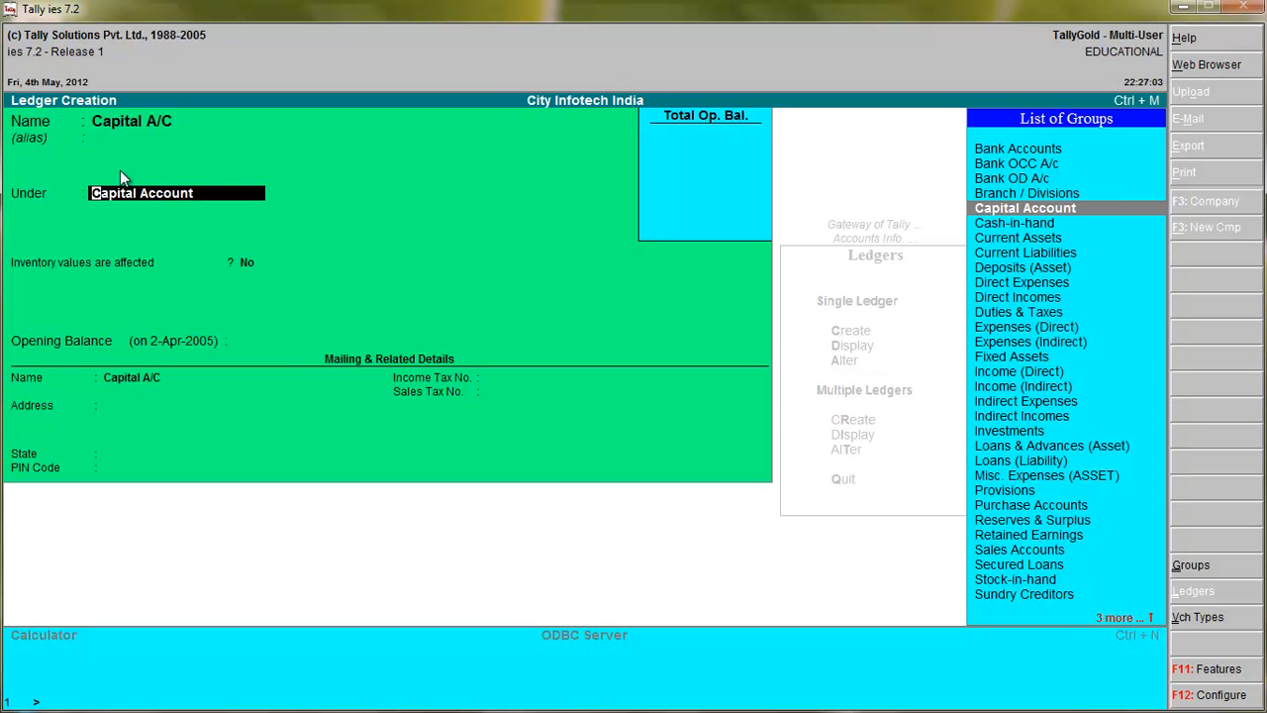
Place the Capital A/C ledger under Capital Account, with inventory values affected at No and a blank opening balance.
{"action": "left_click", "coordinate": [1045, 209]}
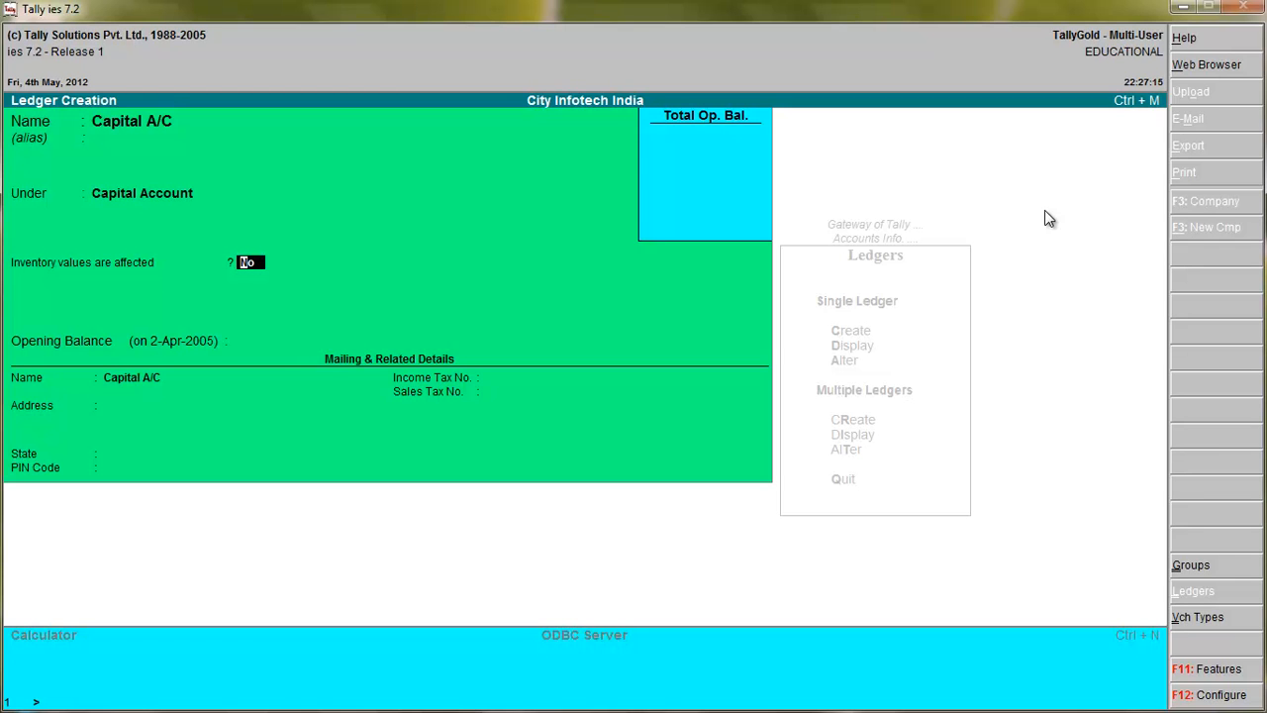
{"action": "key", "text": "Return"}
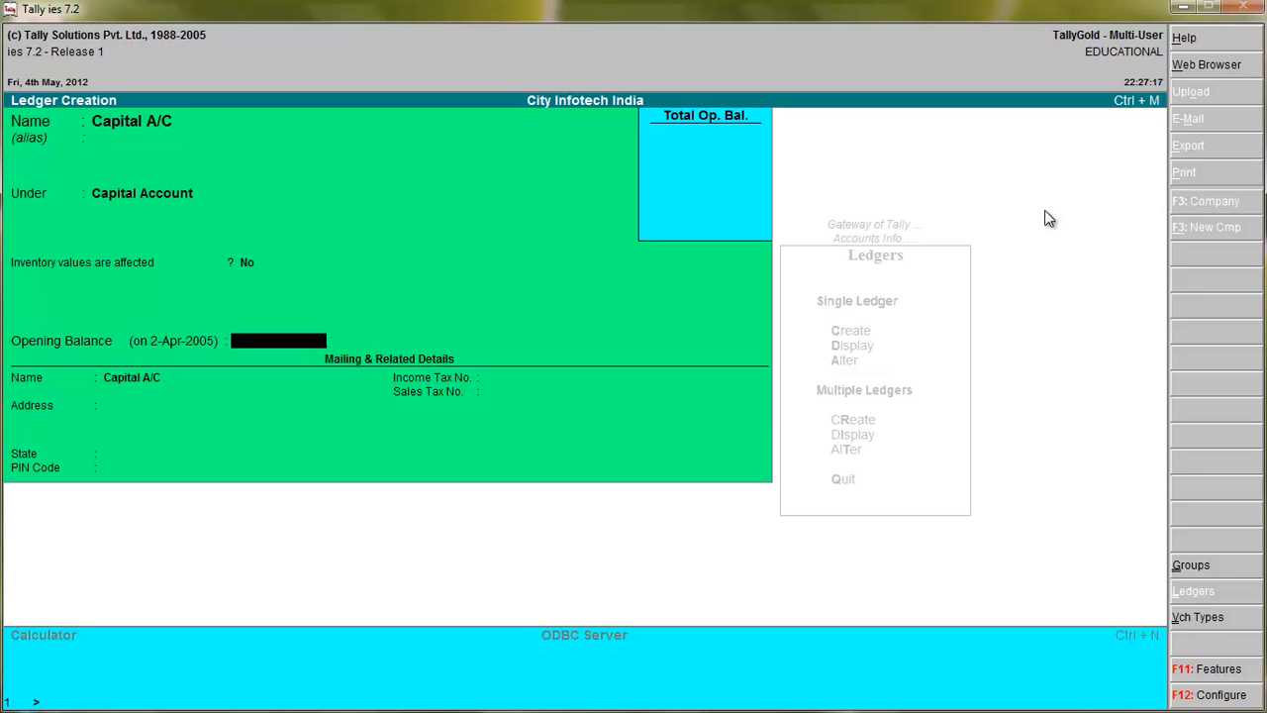
{"action": "key", "text": "Return"}
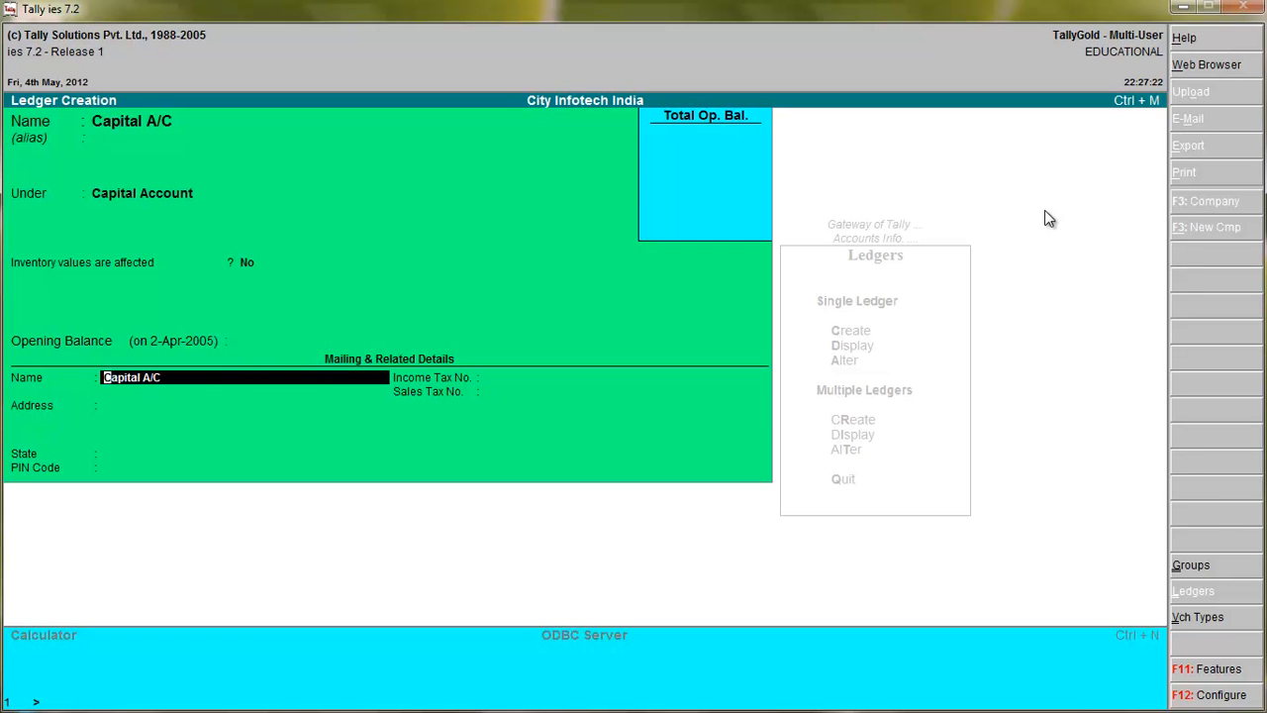
Keep Capital A/C as the mailing name, set the state to Not Applicable with the other details blank, and accept the ledger.
{"action": "key", "text": "Return"}
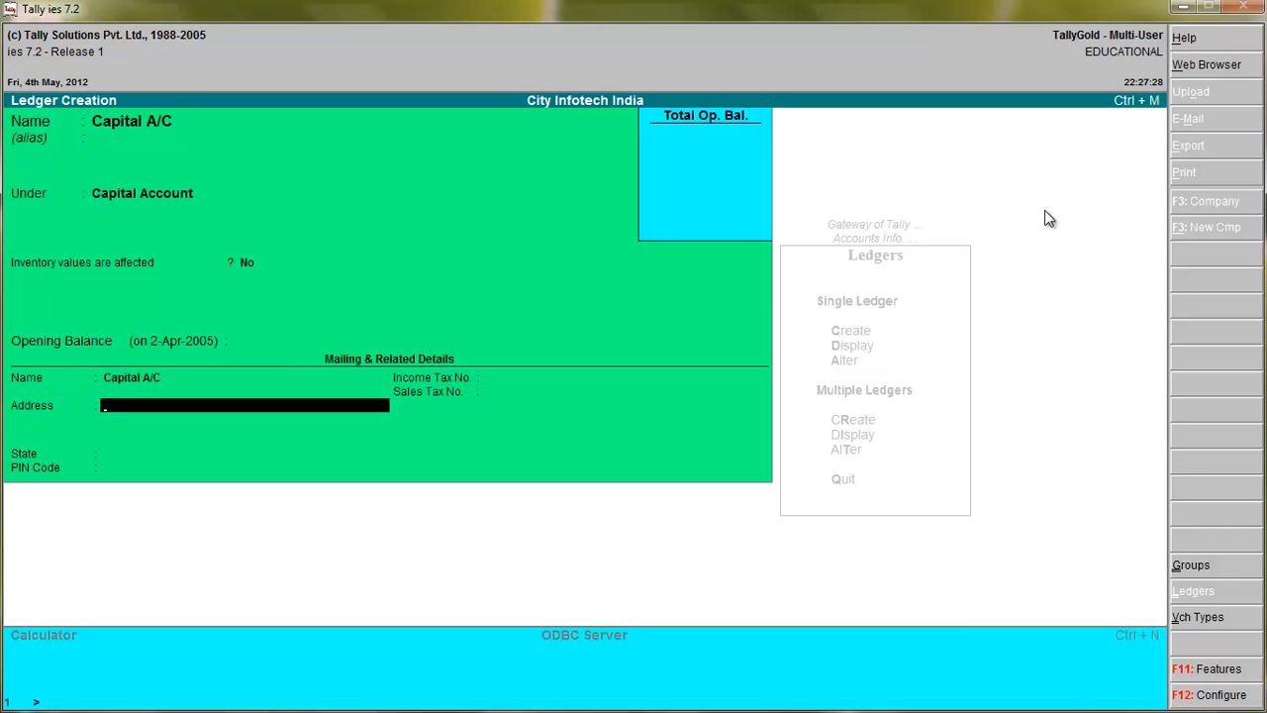
{"action": "key", "text": "Return"}
{"action": "key", "text": "Return"}
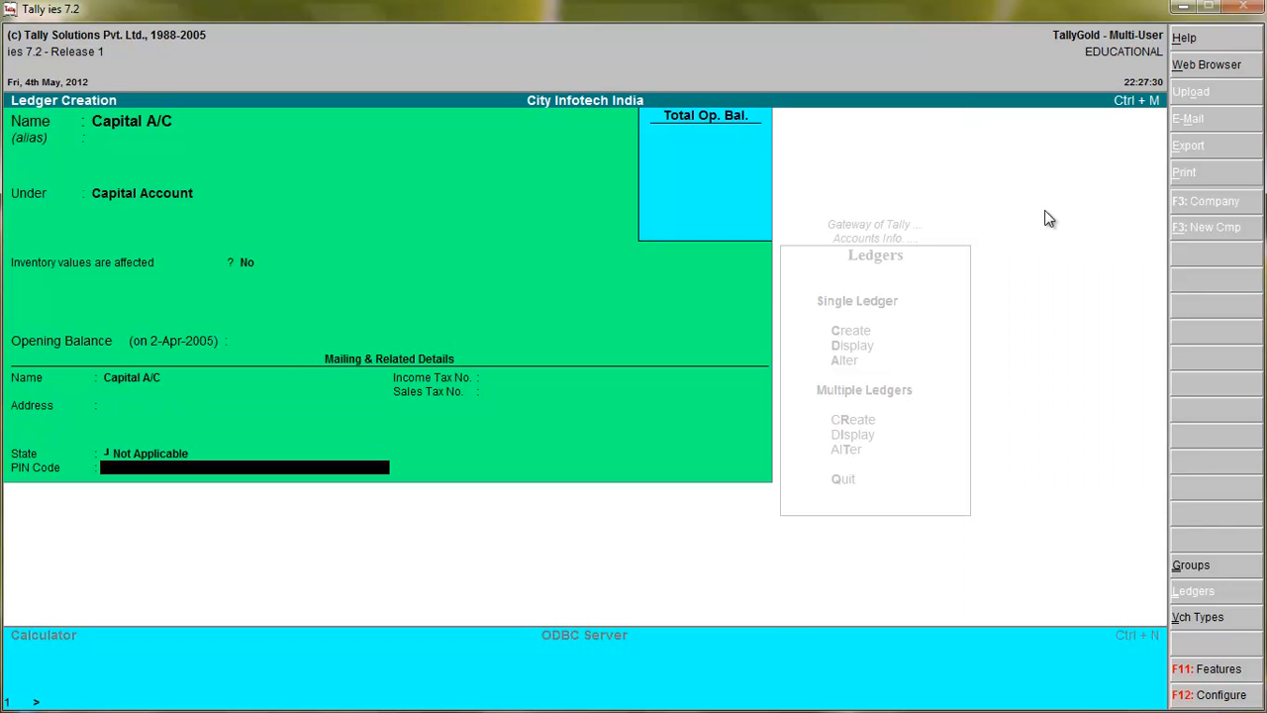
{"action": "key", "text": "Return"}
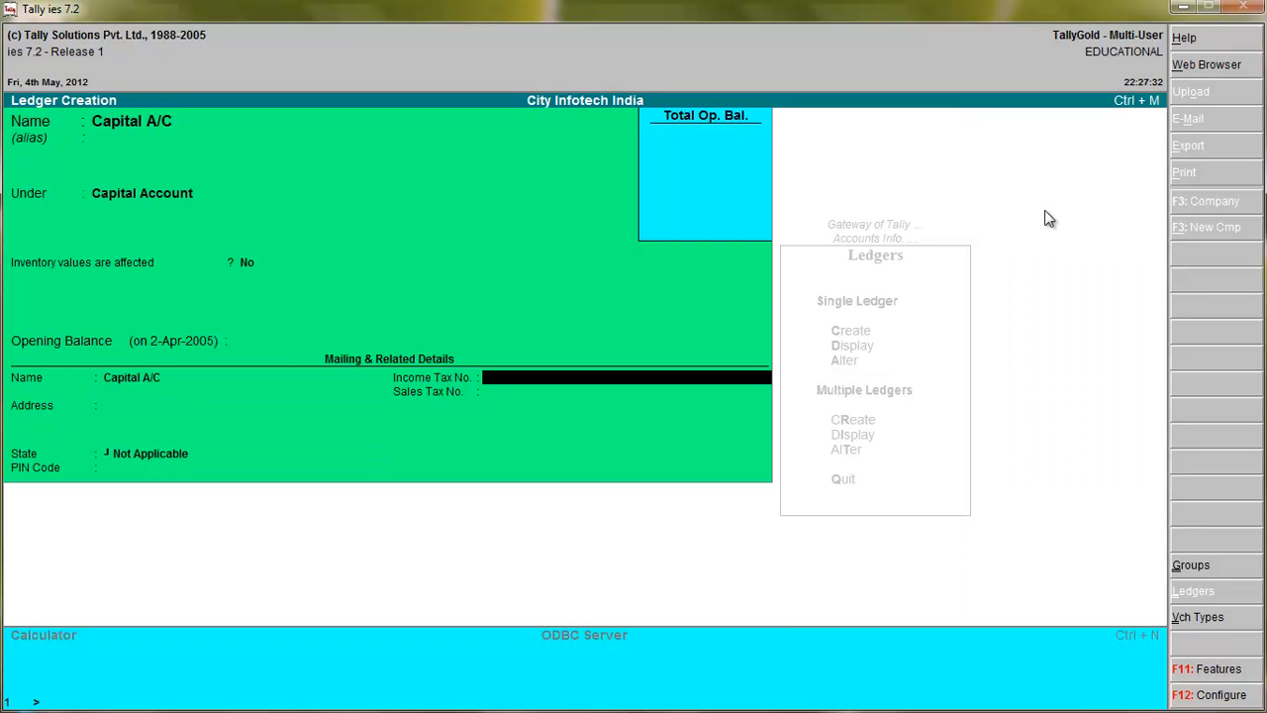
{"action": "key", "text": "Return"}
{"action": "key", "text": "Return"}
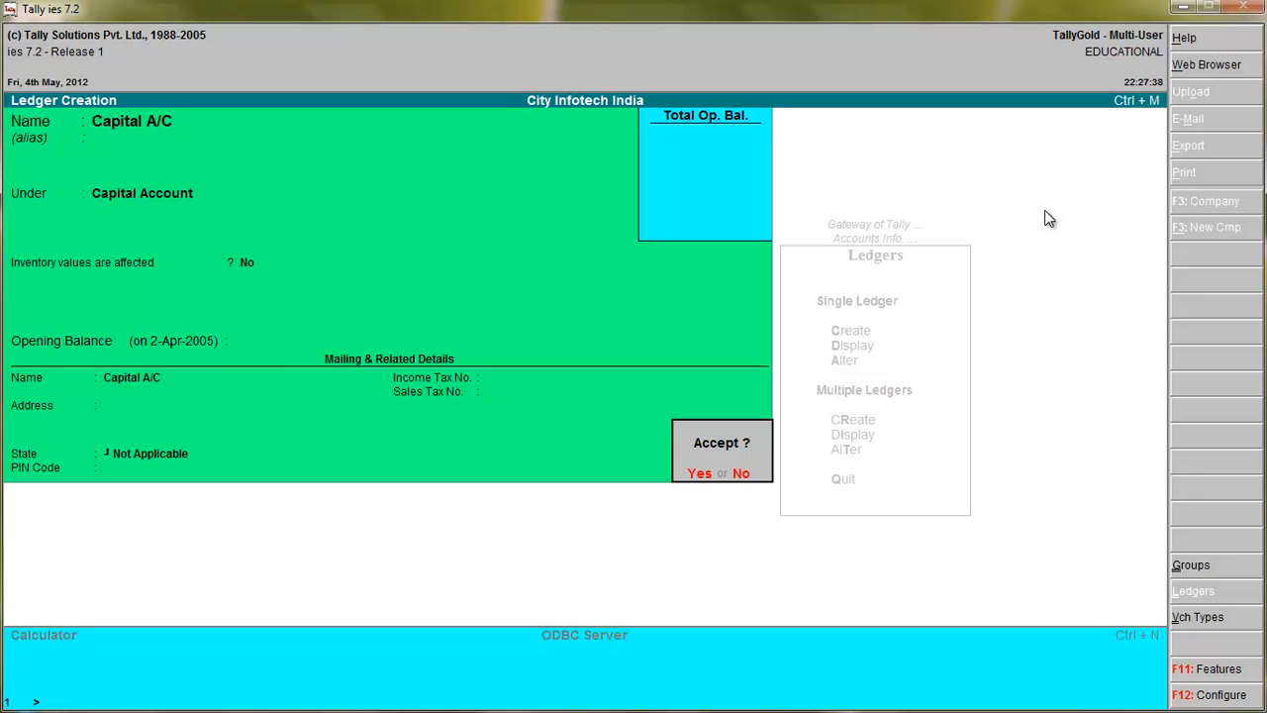
{"action": "key", "text": "Return"}
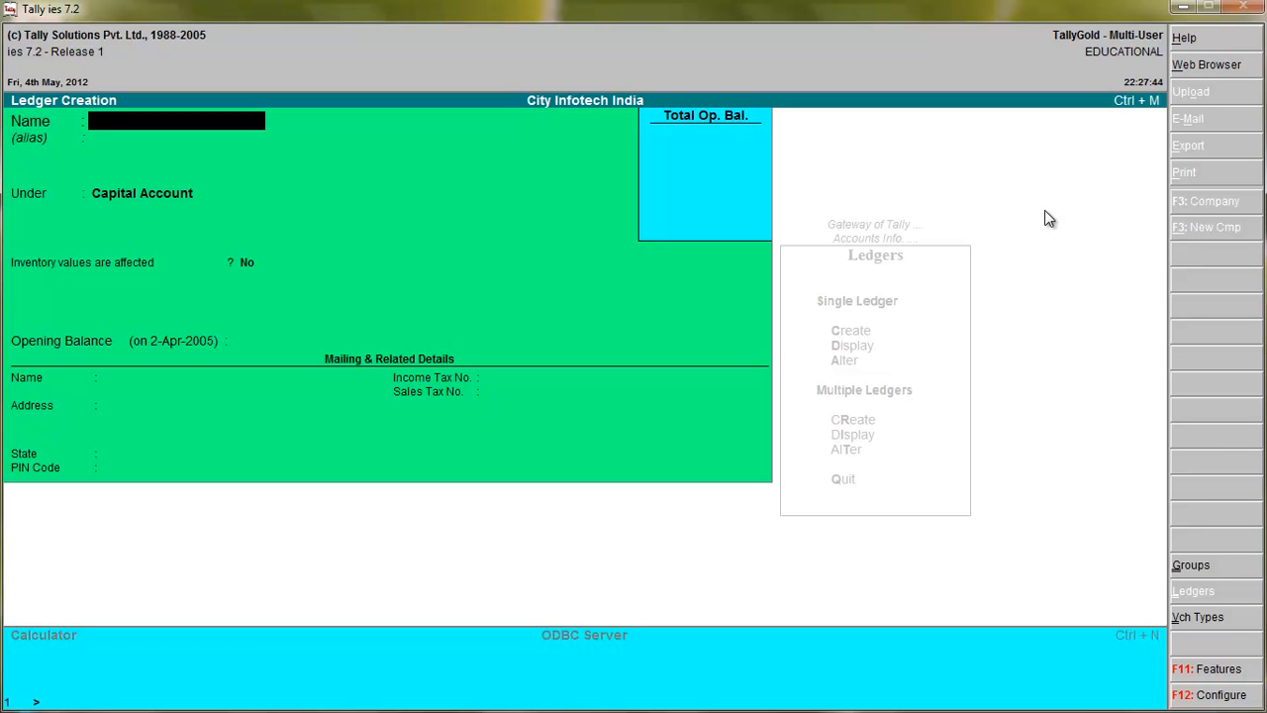
Name the next new ledger Sale A/C and leave its alias blank.
{"action": "type", "text": "Sale A/C"}
{"action": "key", "text": "Return"}
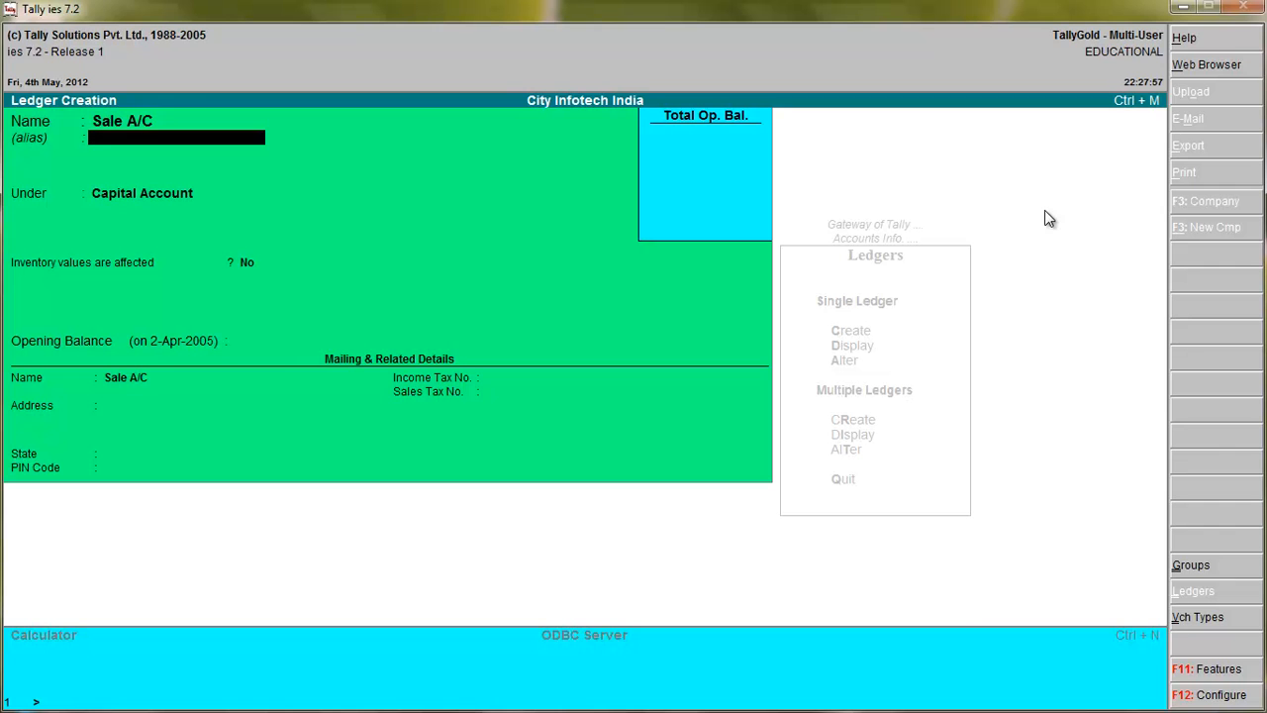
{"action": "key", "text": "Return"}
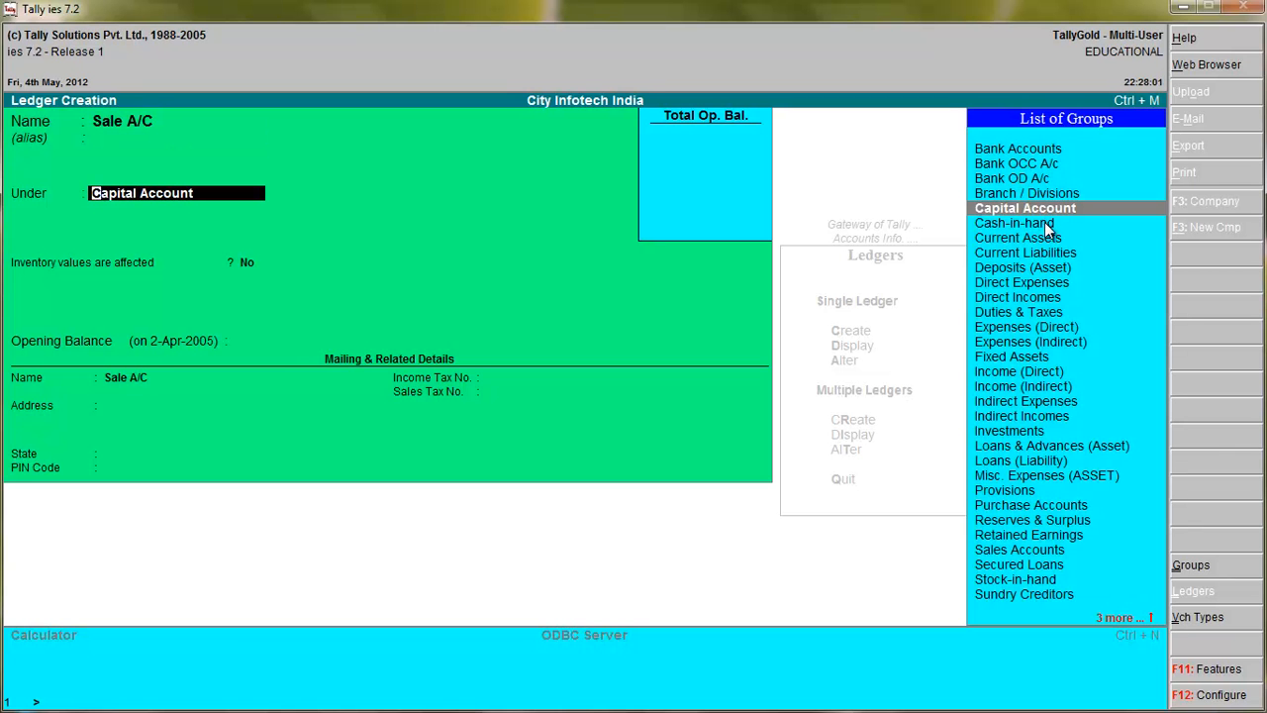
Place the Sale A/C ledger under Sales Accounts, set inventory values affected to No, leave the opening balance blank, and accept it.
{"action": "type", "text": "S"}
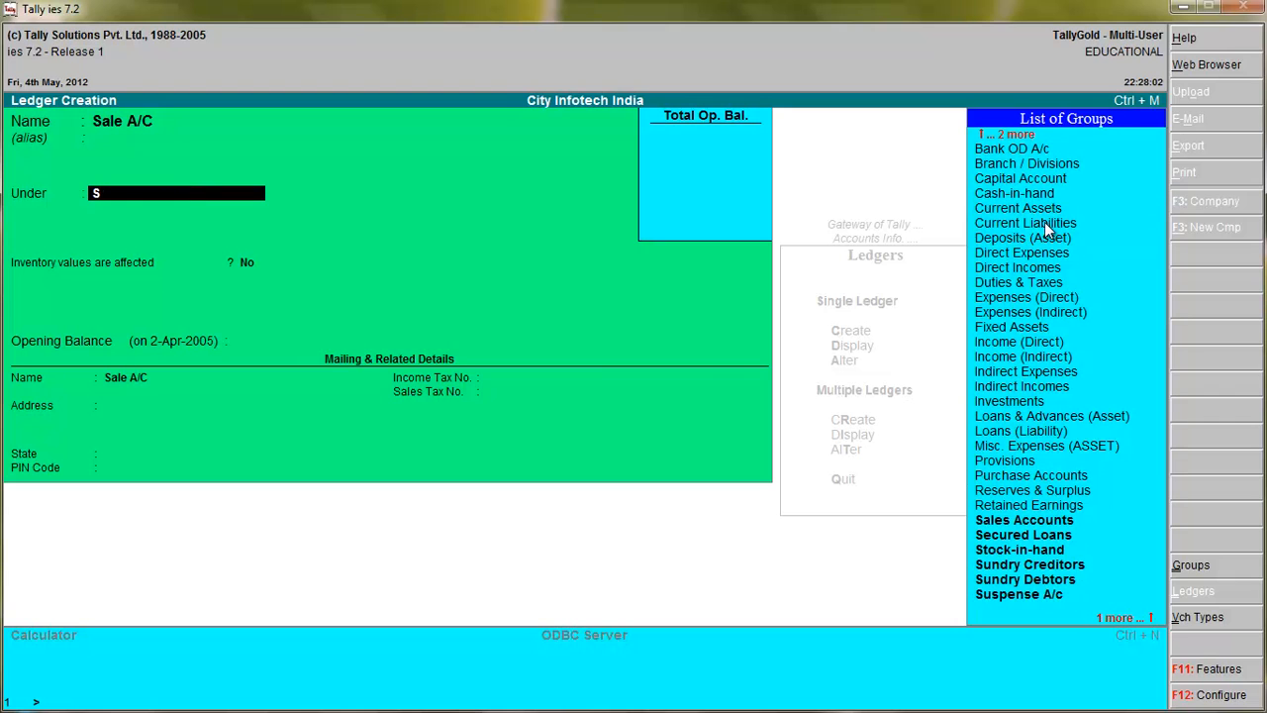
{"action": "left_click", "coordinate": [1060, 522]}
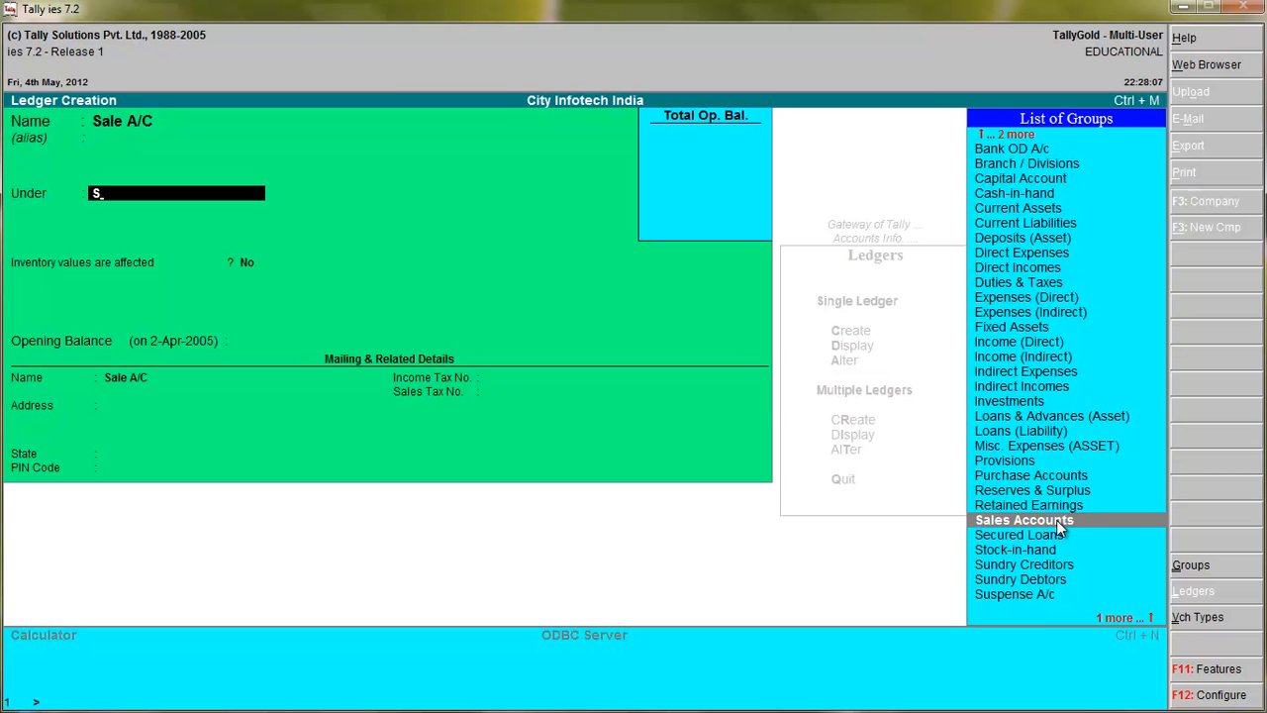
{"action": "left_click", "coordinate": [1057, 522]}
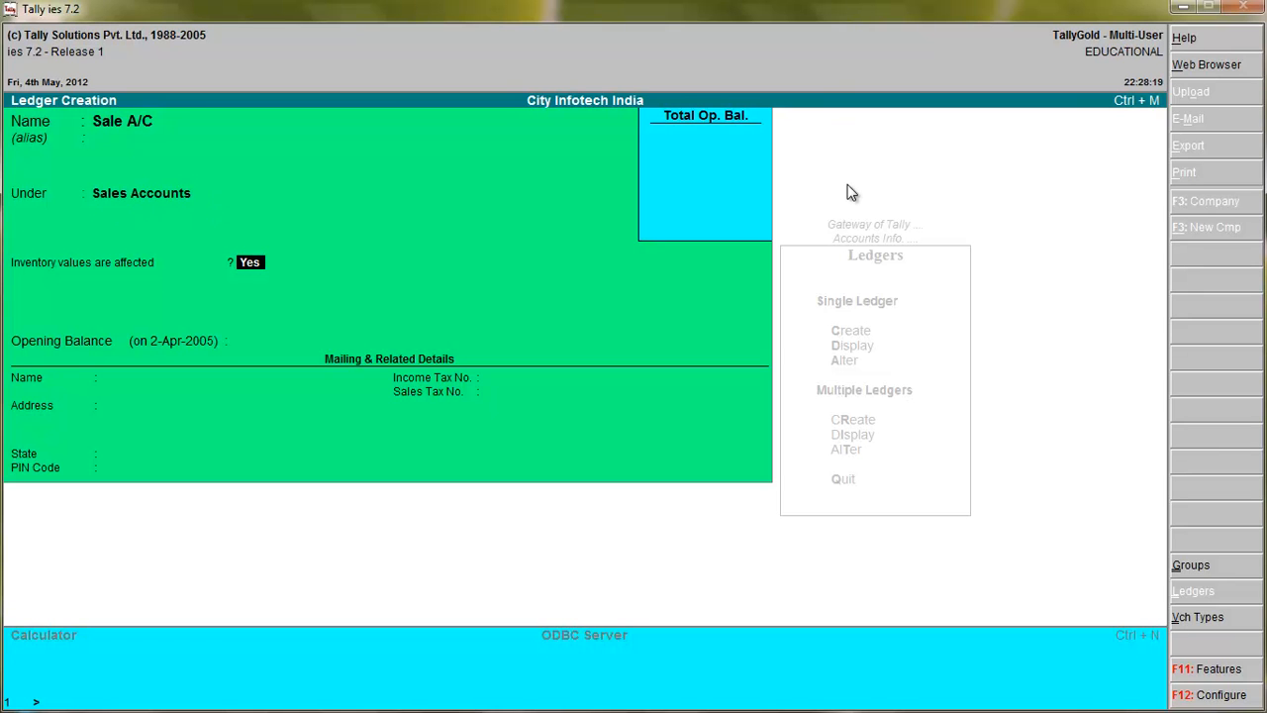
{"action": "type", "text": "n"}
{"action": "key", "text": "Return"}
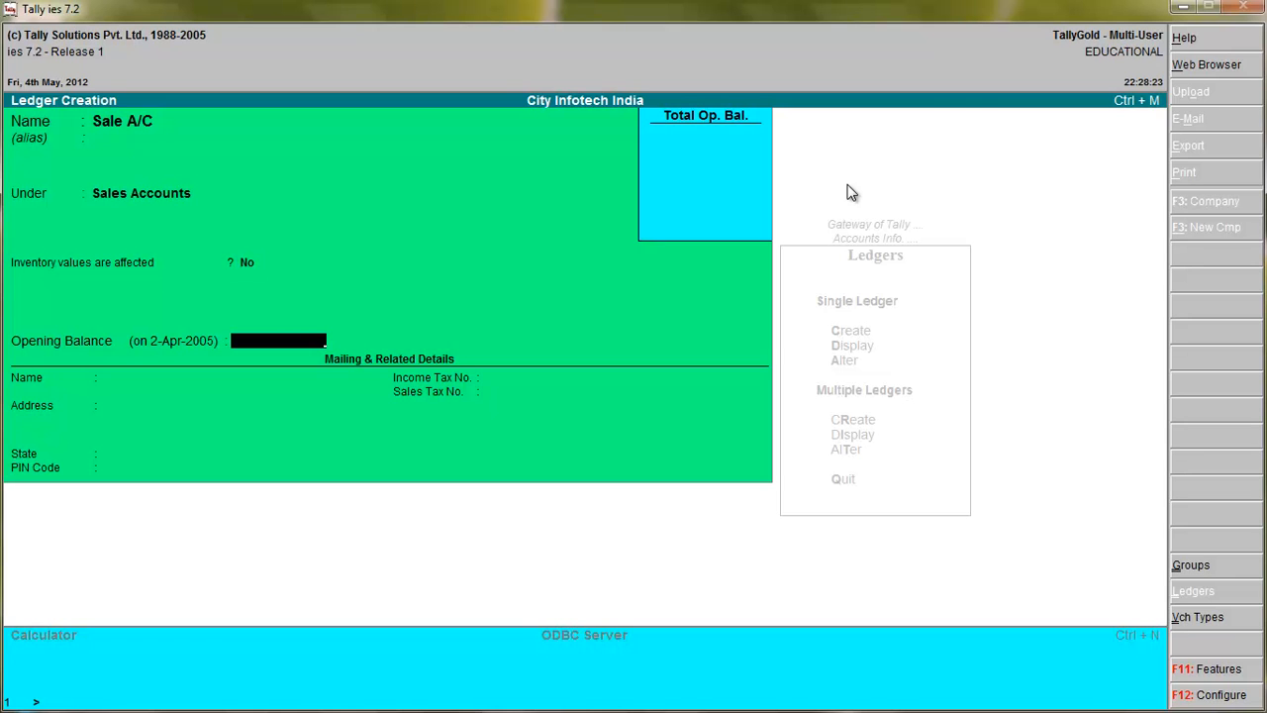
{"action": "key", "text": "Return"}
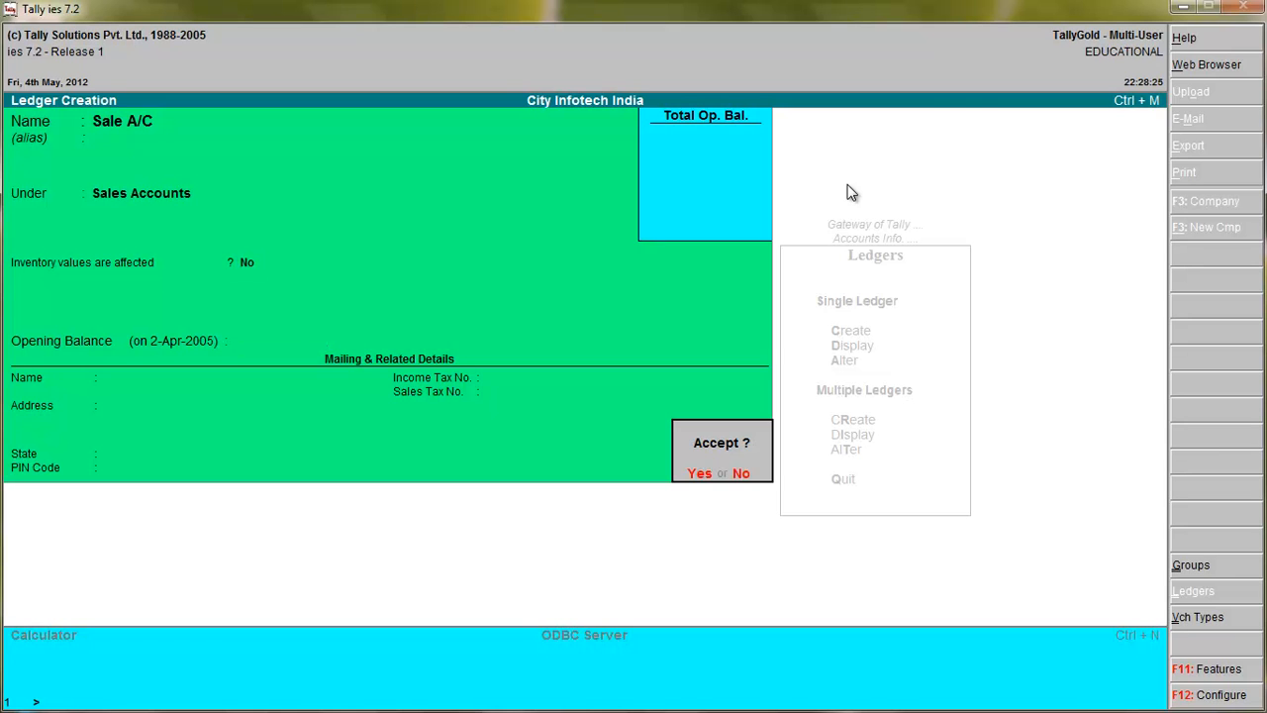
{"action": "key", "text": "Return"}
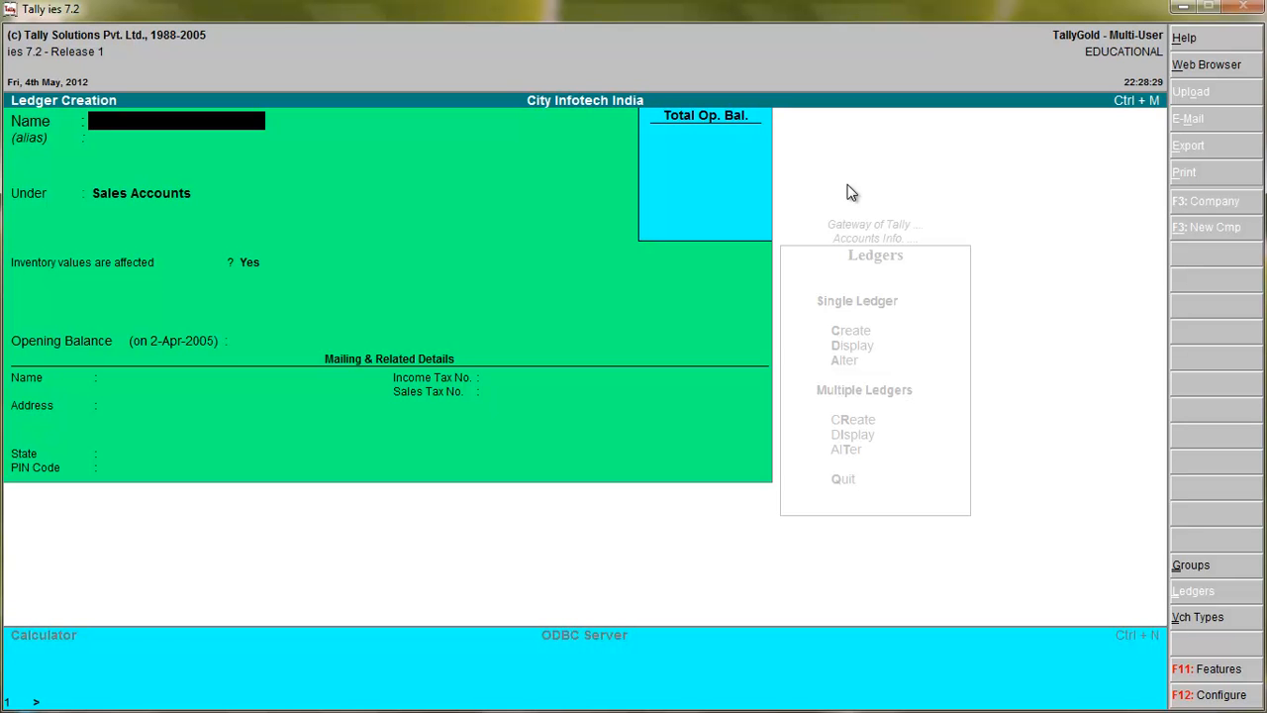
Name the next new ledger Purchage A/C and leave its alias blank.
{"action": "type", "text": "Purchage A/C"}
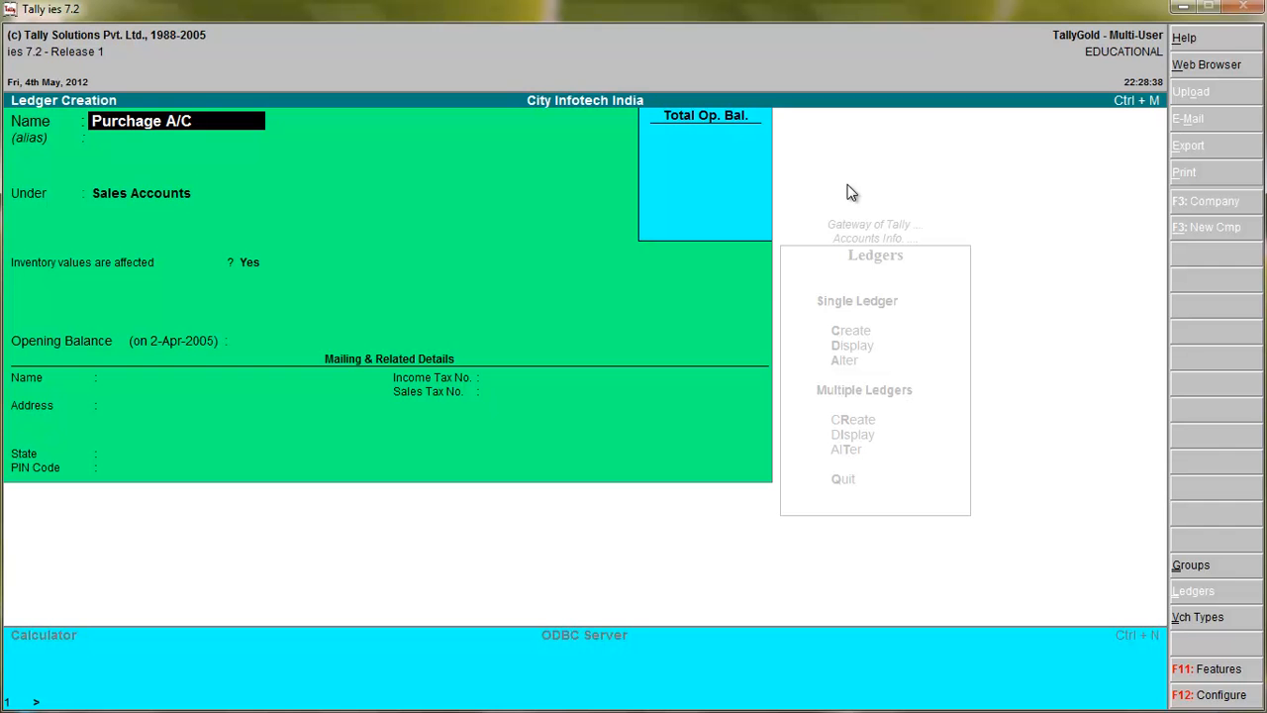
{"action": "key", "text": "Return"}
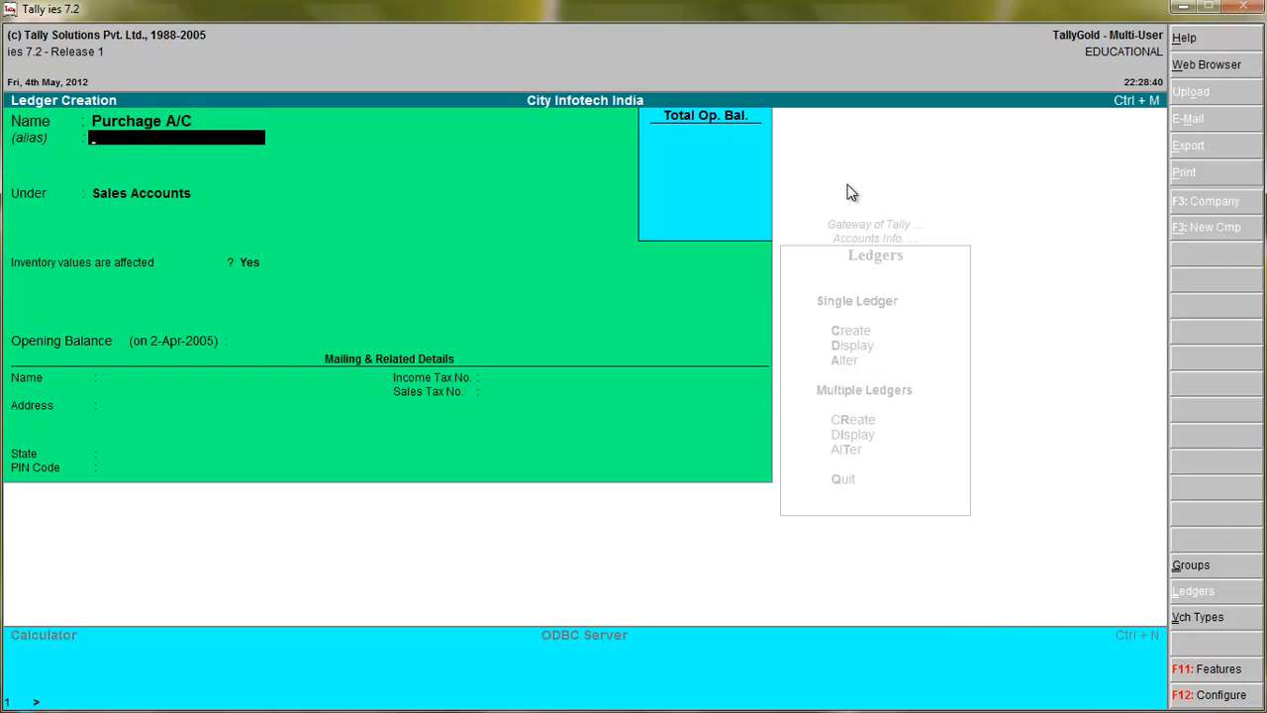
{"action": "key", "text": "Return"}
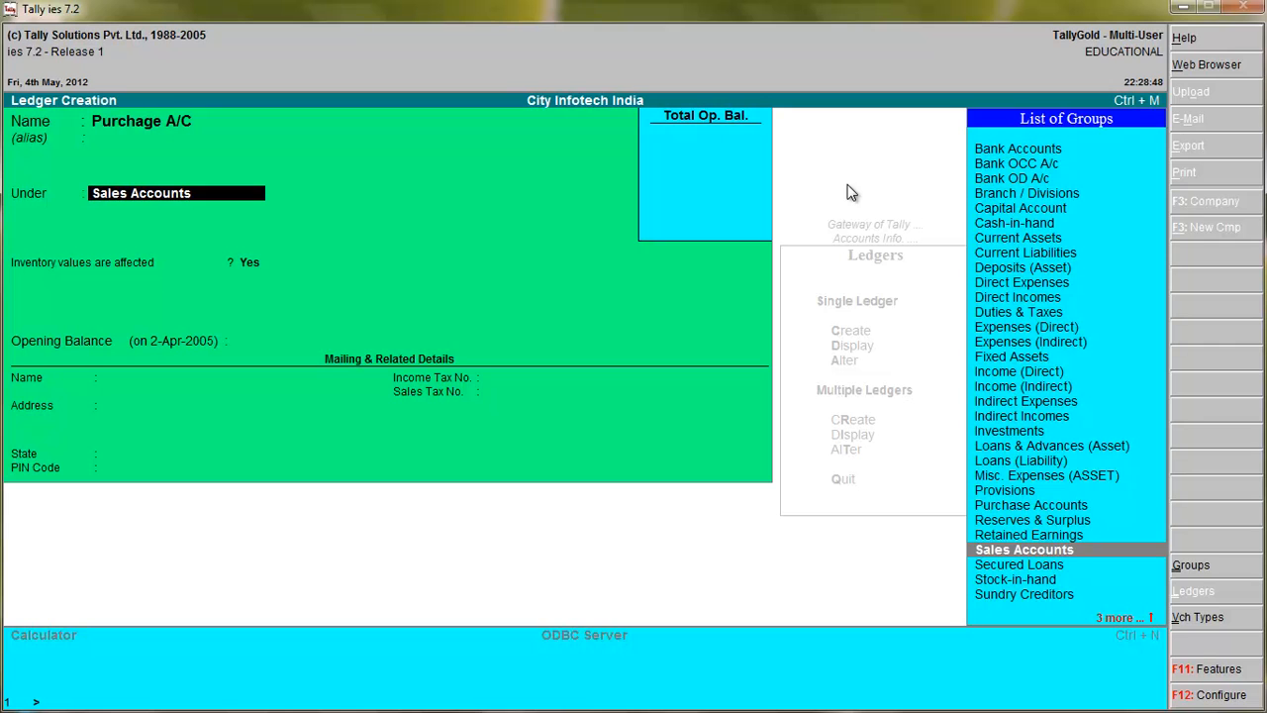
Place the Purchage A/C ledger under Purchase Accounts, set inventory values affected to No, leave the opening balance blank, and accept it.
{"action": "type", "text": "P"}
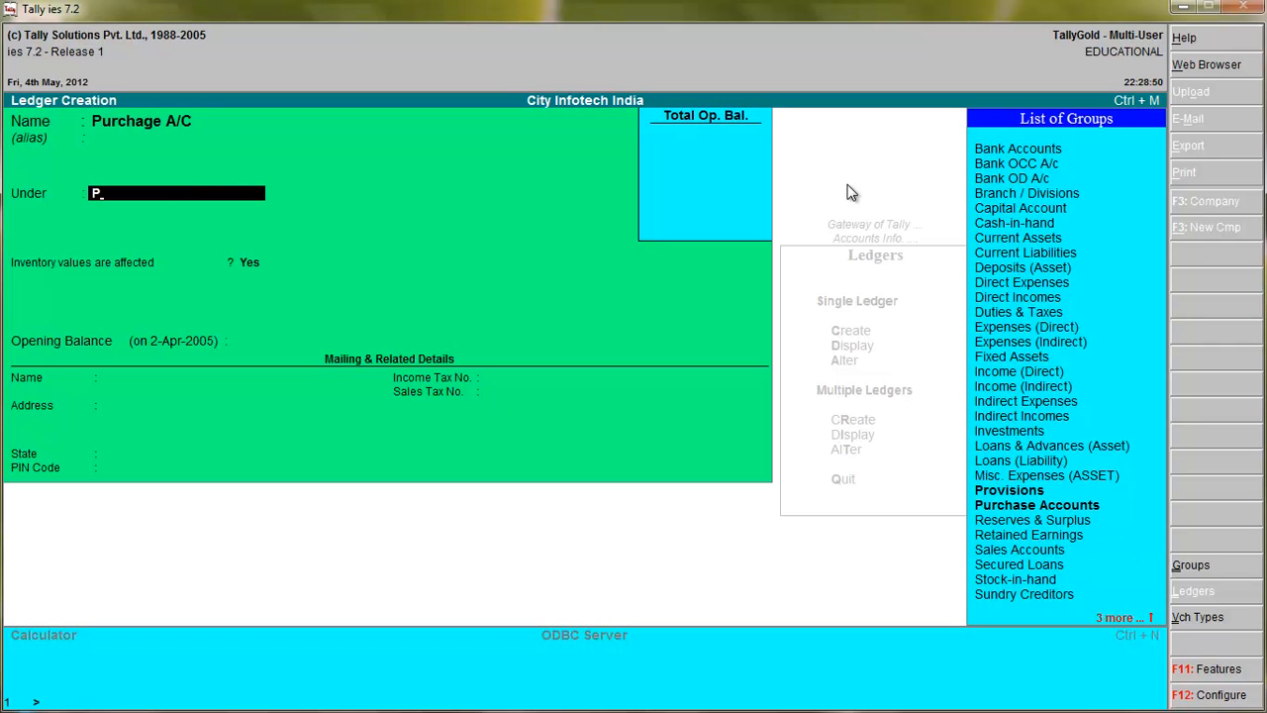
{"action": "left_click", "coordinate": [1066, 507]}
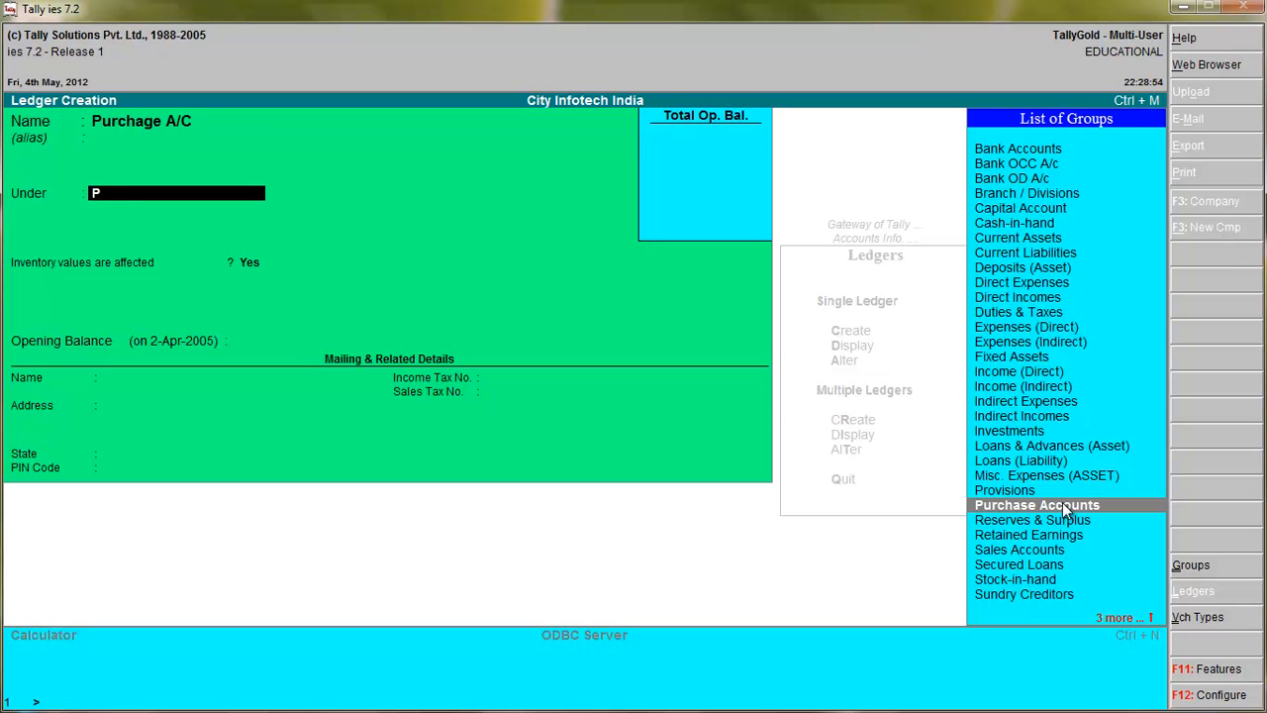
{"action": "key", "text": "Return"}
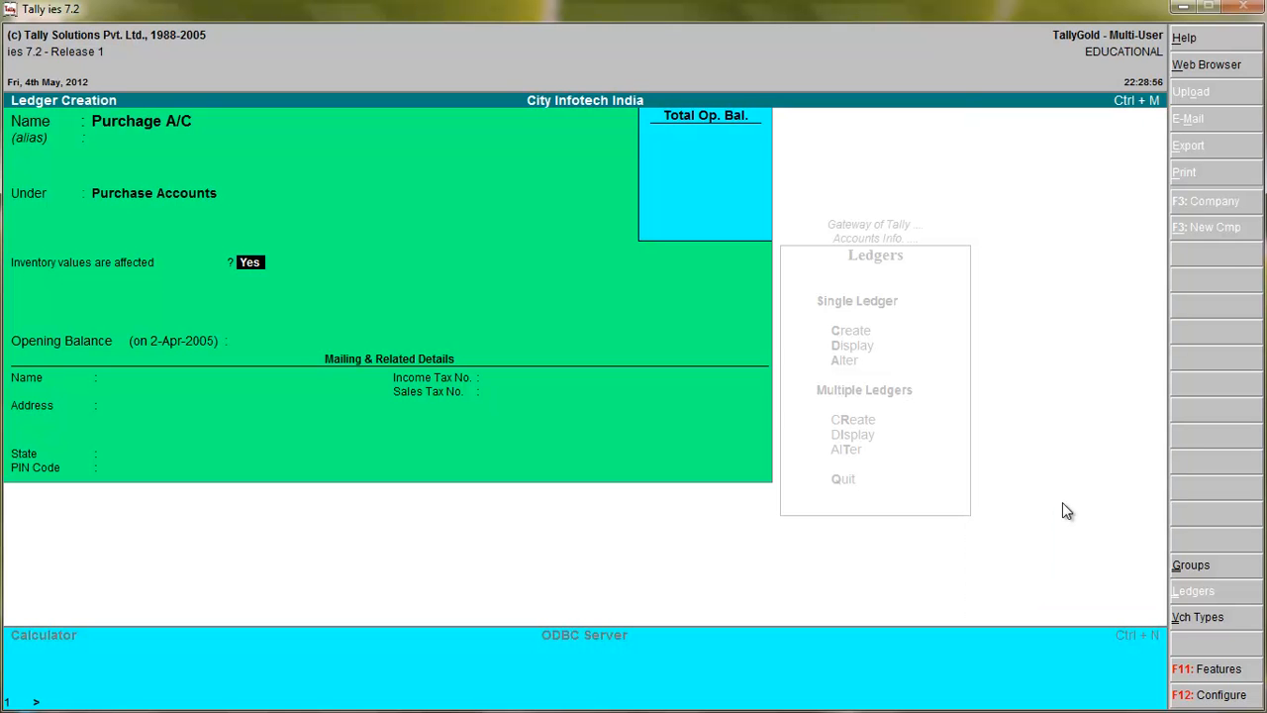
{"action": "type", "text": "n"}
{"action": "key", "text": "Return"}
{"action": "key", "text": "Return"}
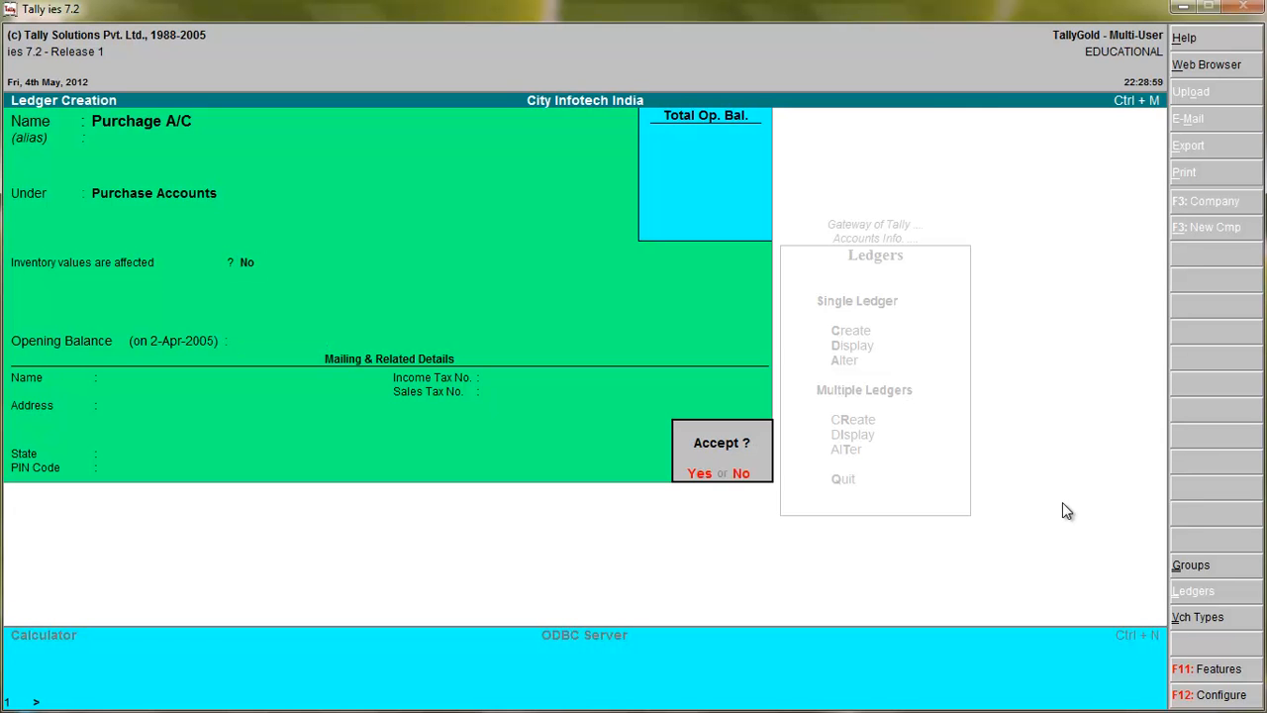
{"action": "key", "text": "Return"}
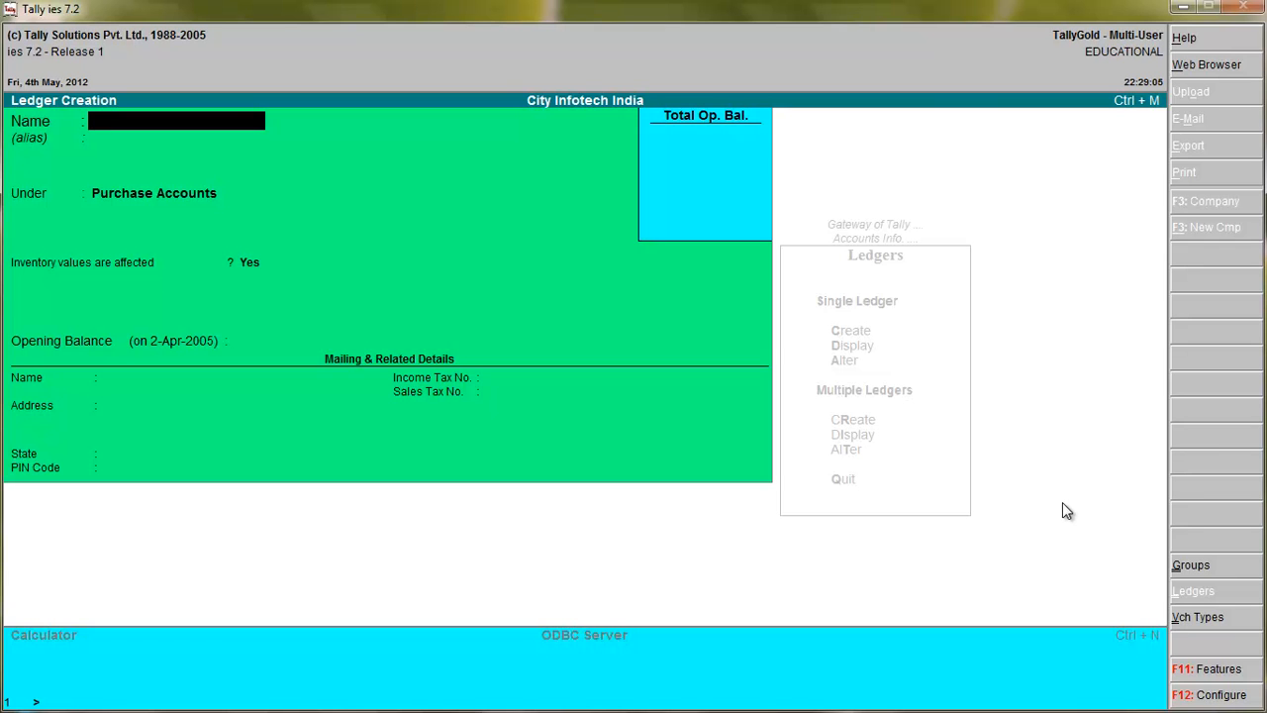
Name the next new ledger Salary A/C and leave its alias blank.
{"action": "type", "text": "Salary A/C"}
{"action": "key", "text": "Return"}
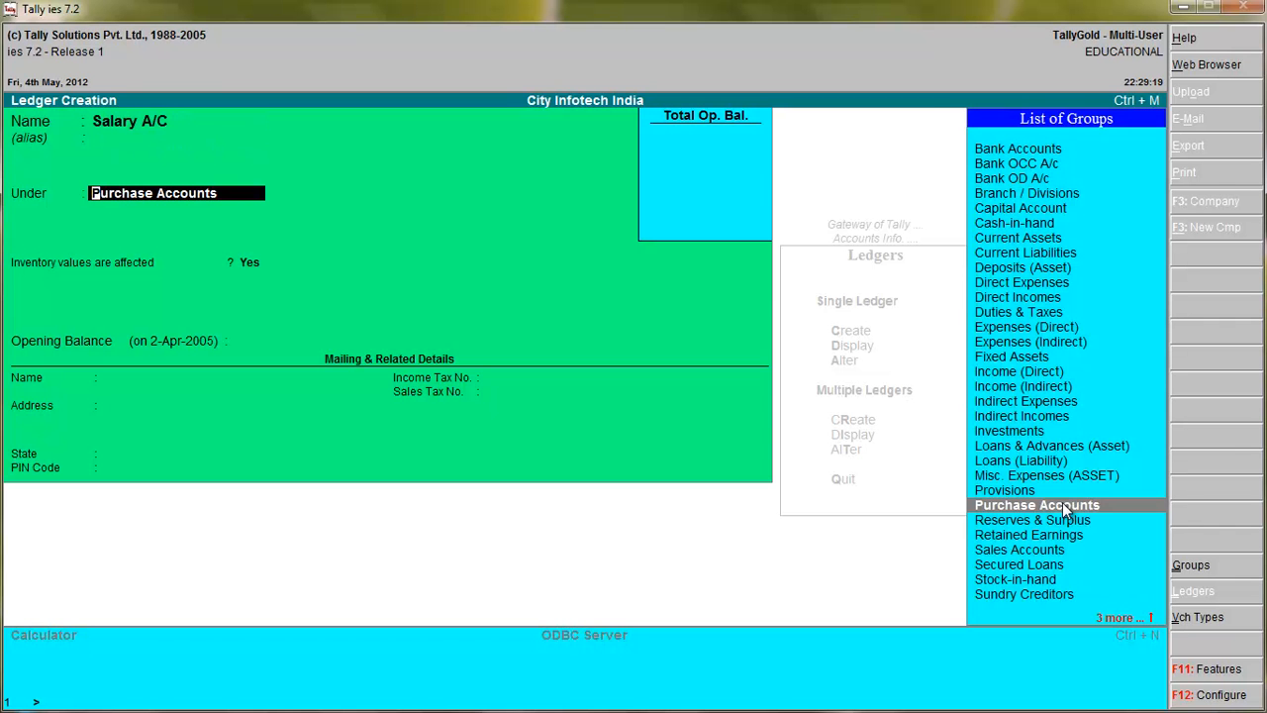
Place Salary A/C under Duties & Taxes with inventory values affected at No, percentage 0 and no opening balance; accept it and quit ledger creation.
{"action": "type", "text": "S"}
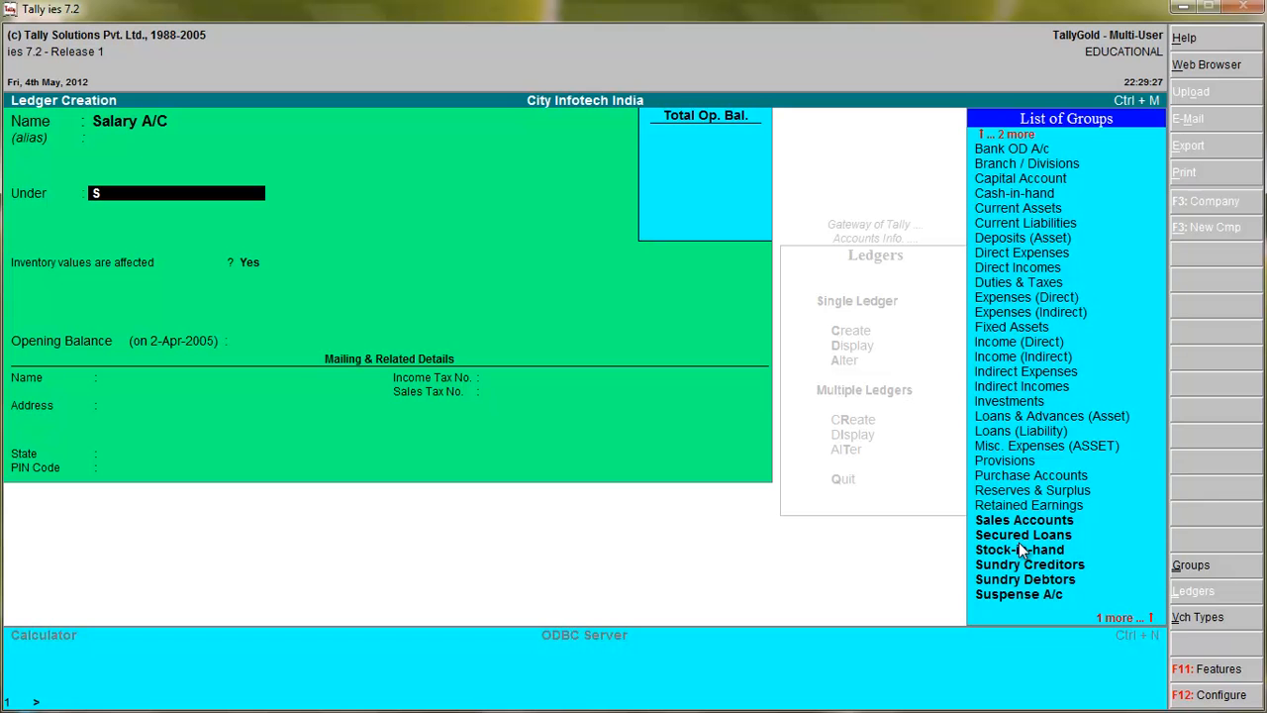
{"action": "key", "text": "BackSpace"}
{"action": "type", "text": "D"}
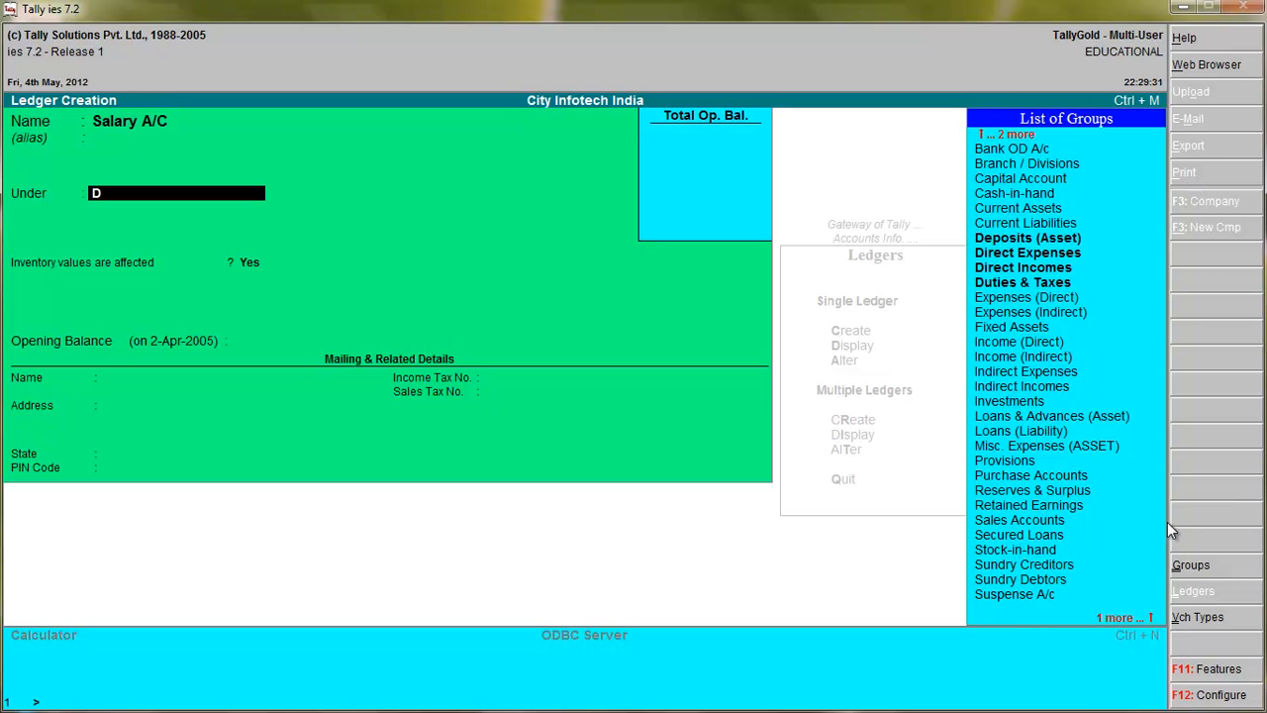
{"action": "left_click", "coordinate": [1039, 287]}
{"action": "left_click", "coordinate": [1037, 284]}
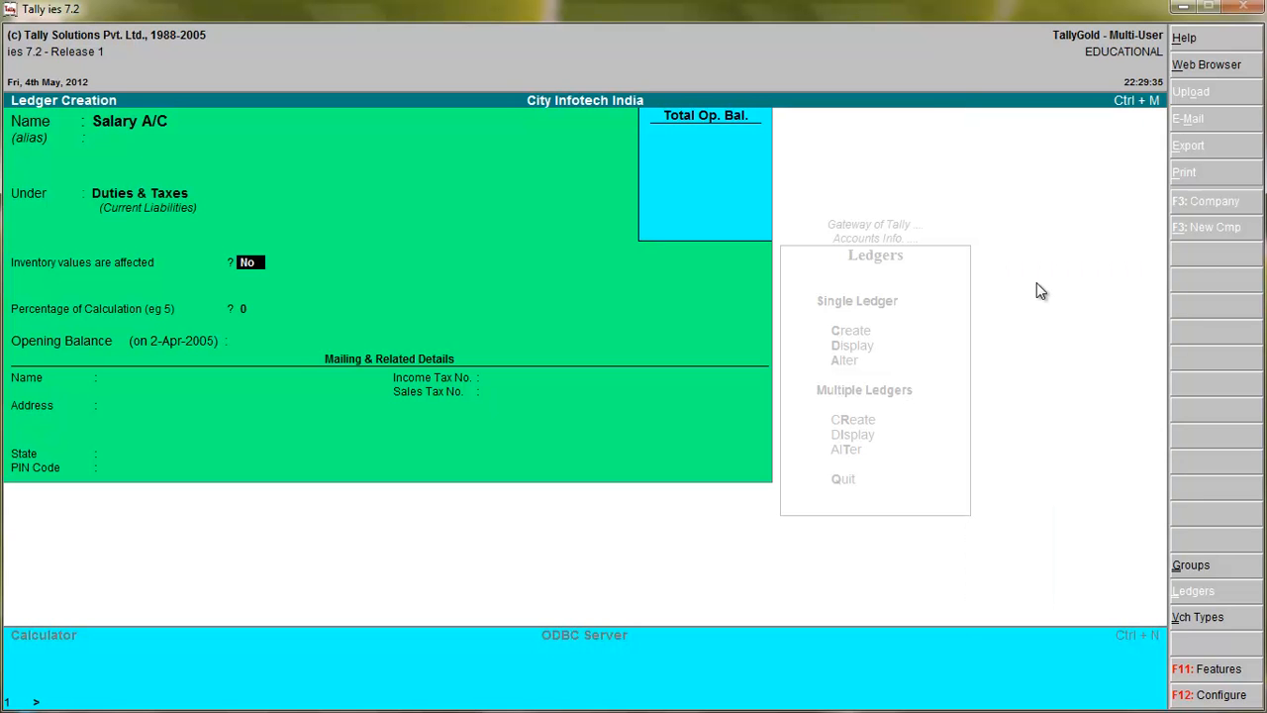
{"action": "key", "text": "Return"}
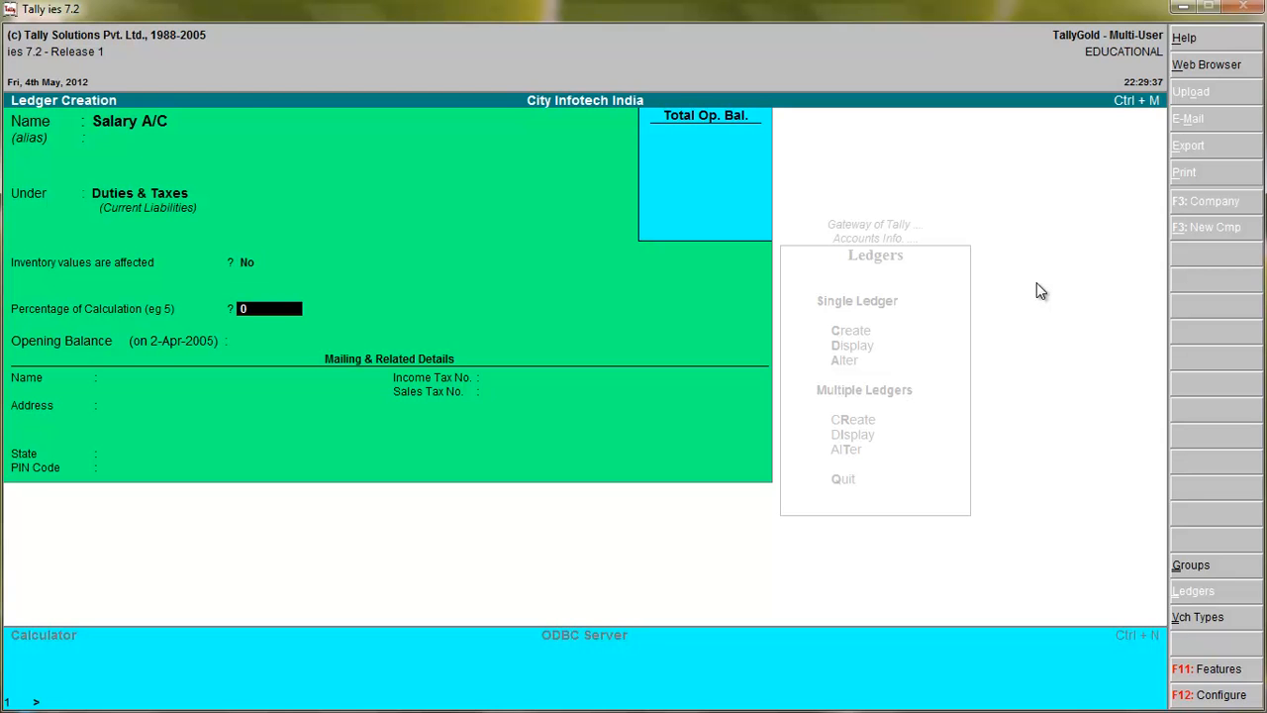
{"action": "key", "text": "Return"}
{"action": "key", "text": "Return"}
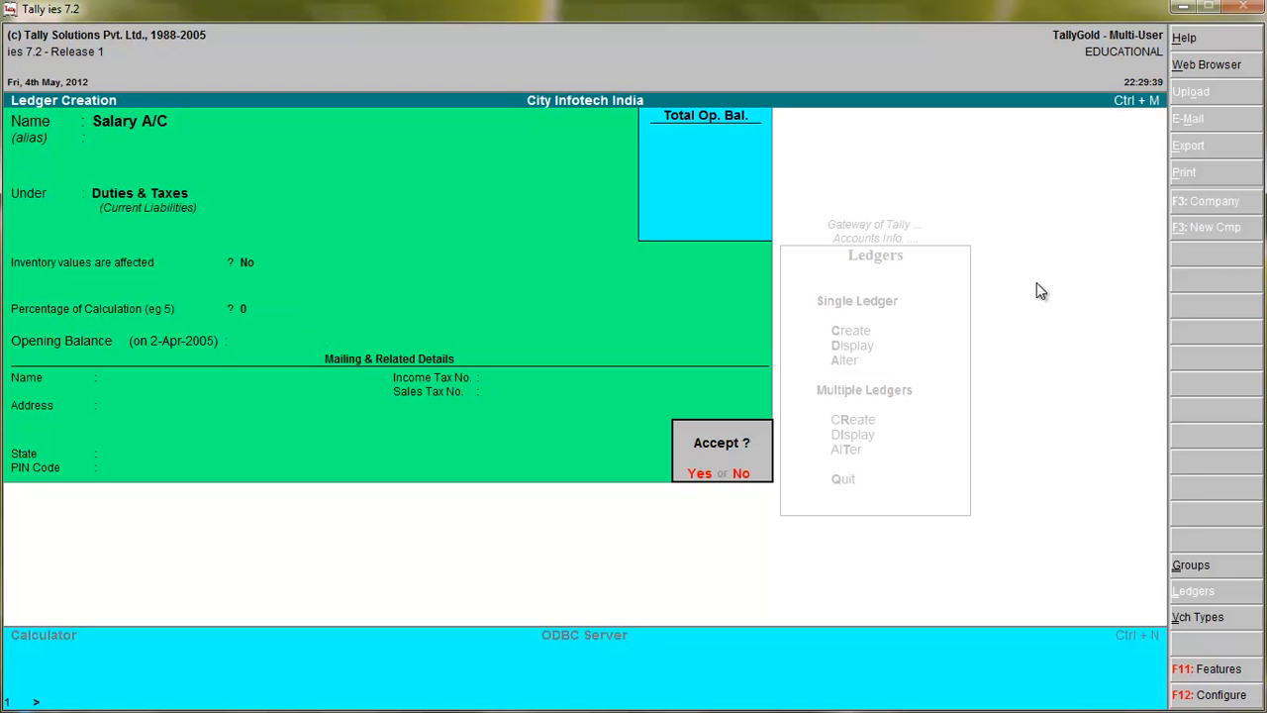
{"action": "key", "text": "Return"}
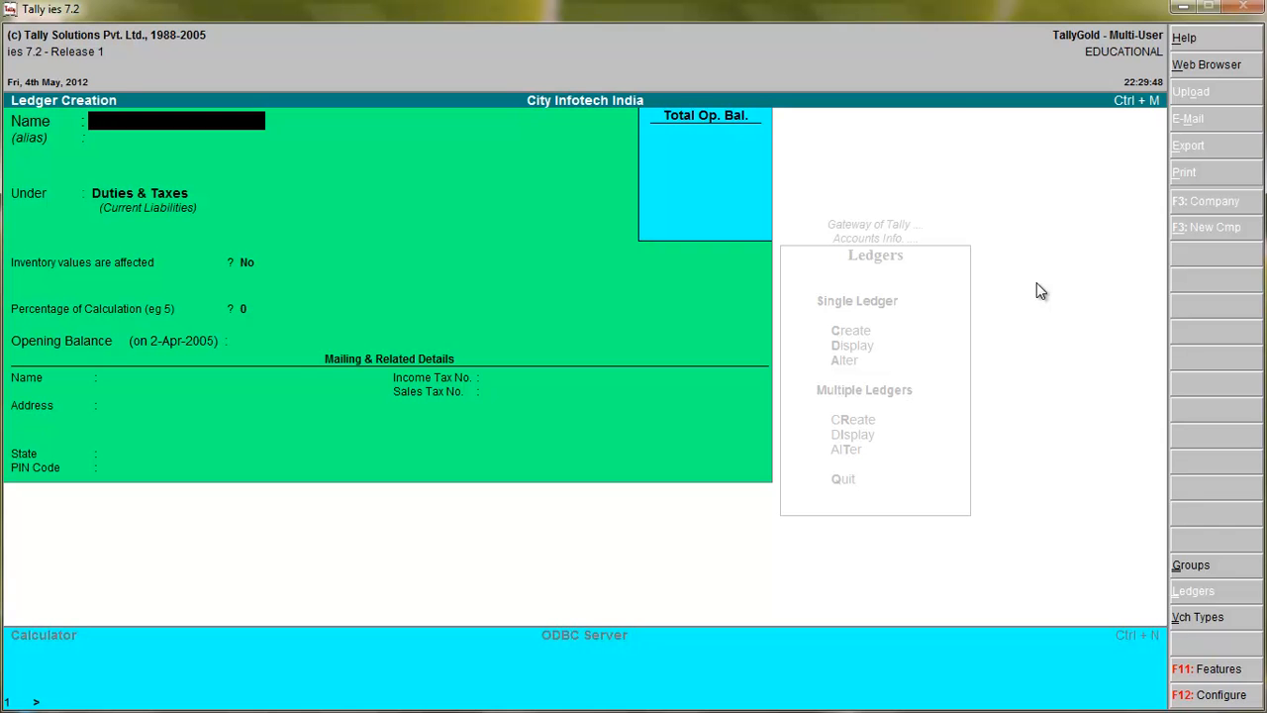
{"action": "key", "text": "Escape"}
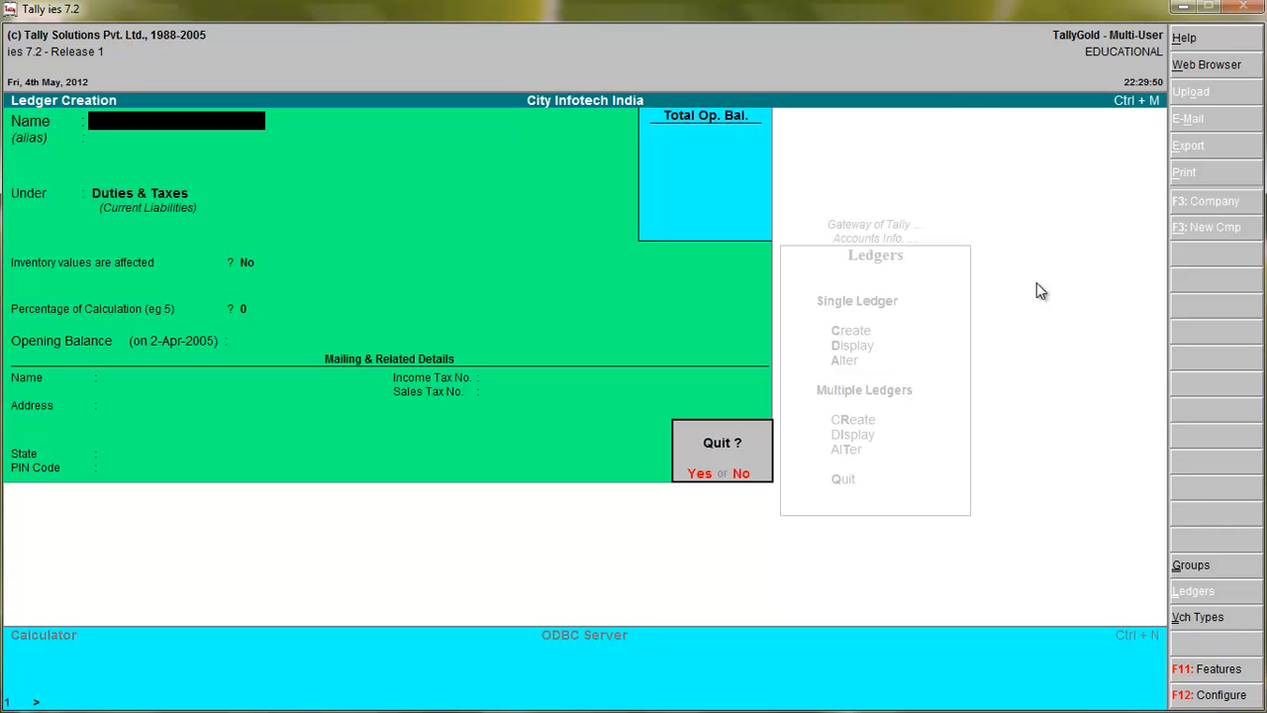
{"action": "key", "text": "y"}
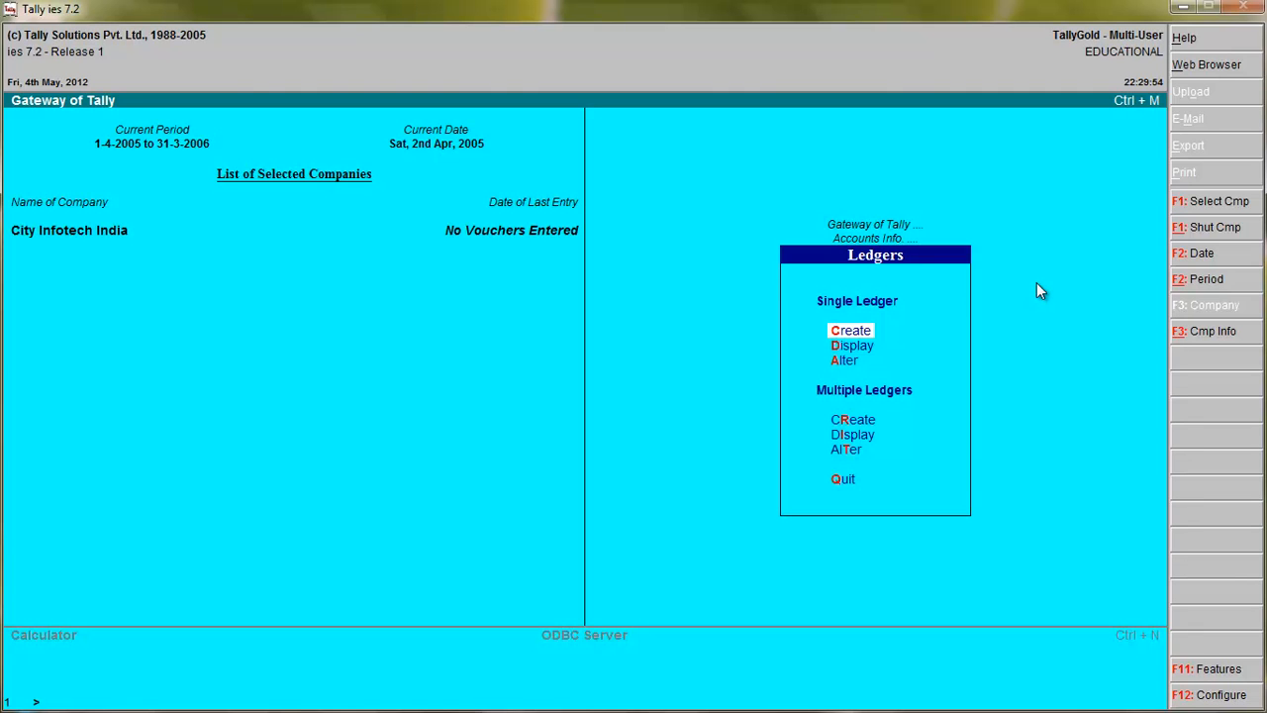
Display the list of the company's ledgers and return to the Gateway of Tally.
{"action": "left_click", "coordinate": [845, 351]}
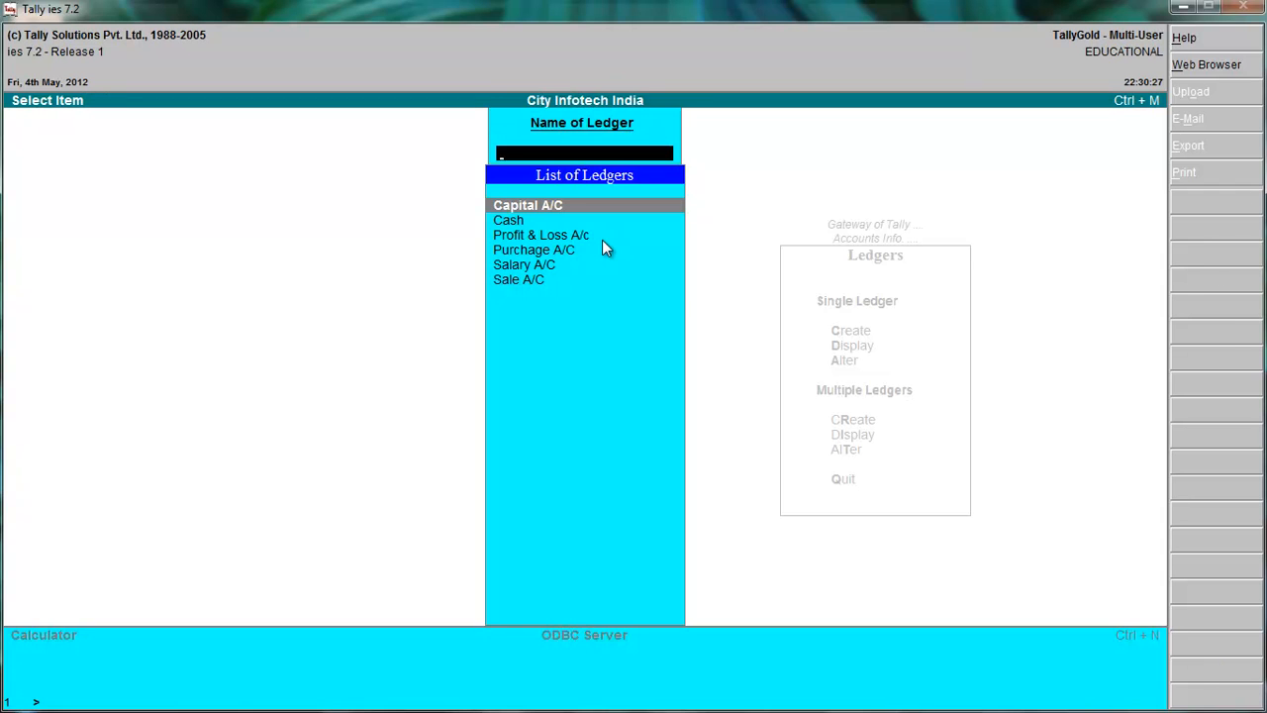
{"action": "key", "text": "Escape"}
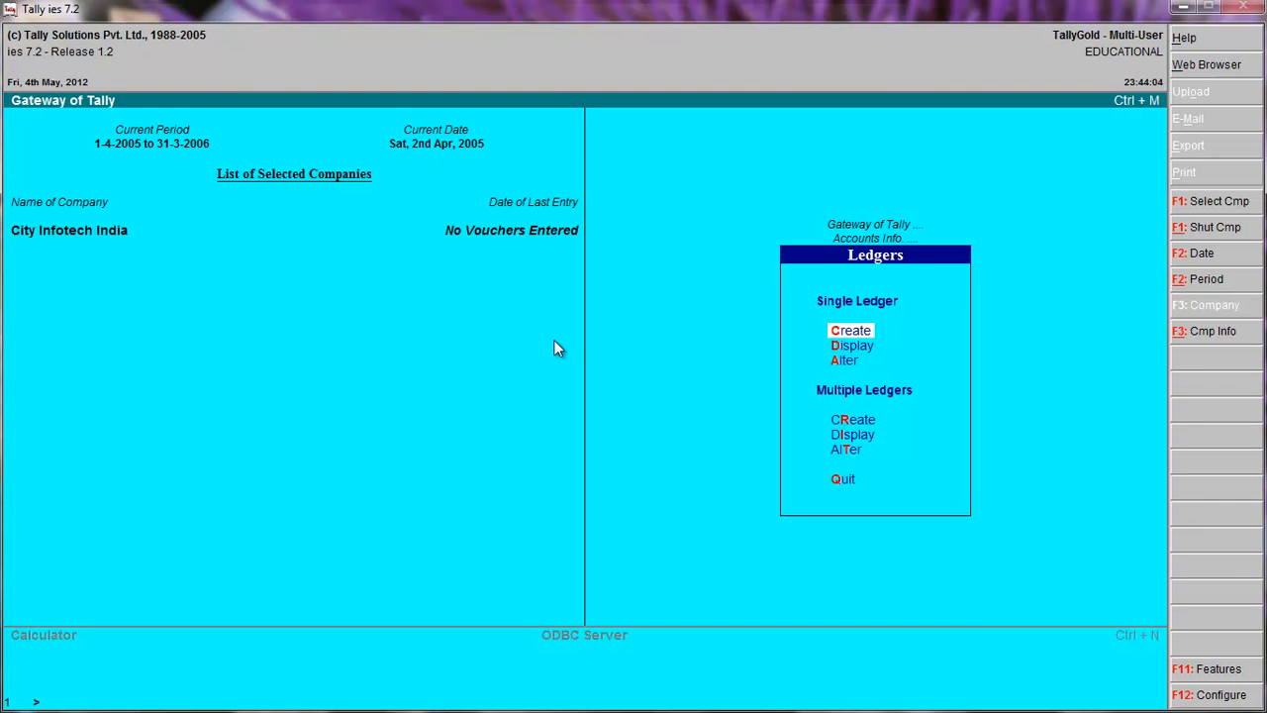
{"action": "key", "text": "Escape"}
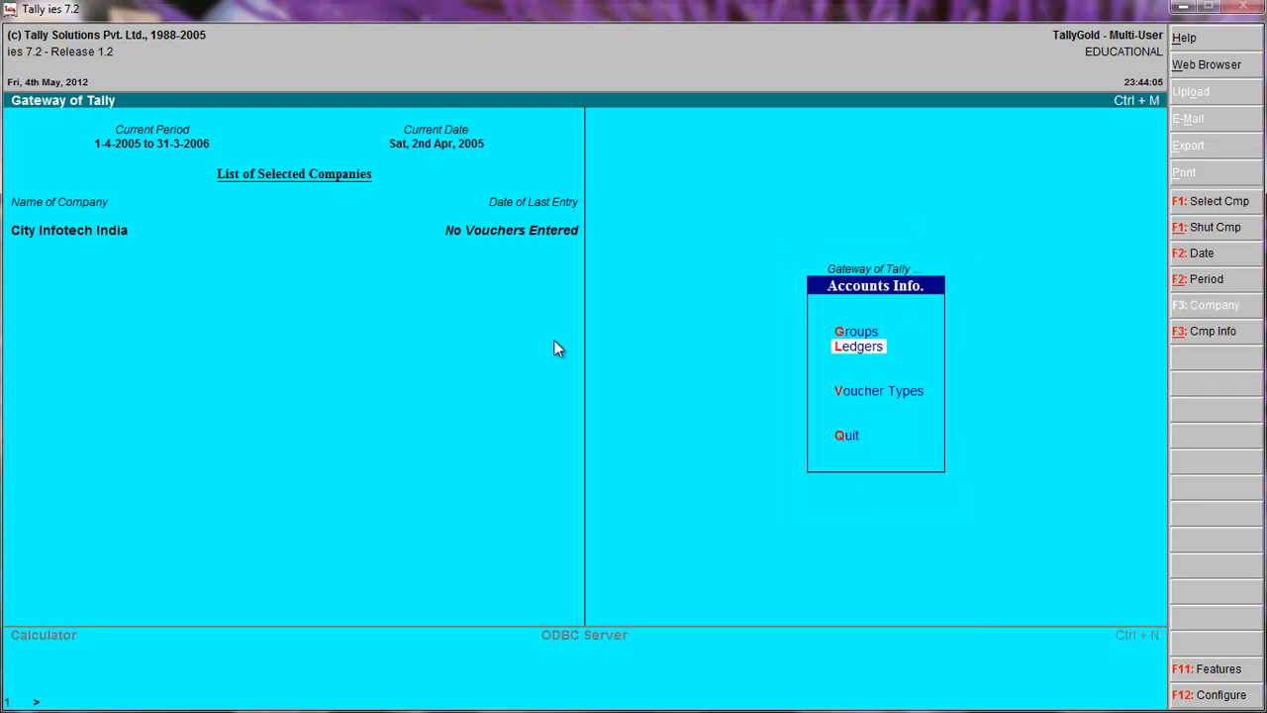
{"action": "key", "text": "Escape"}
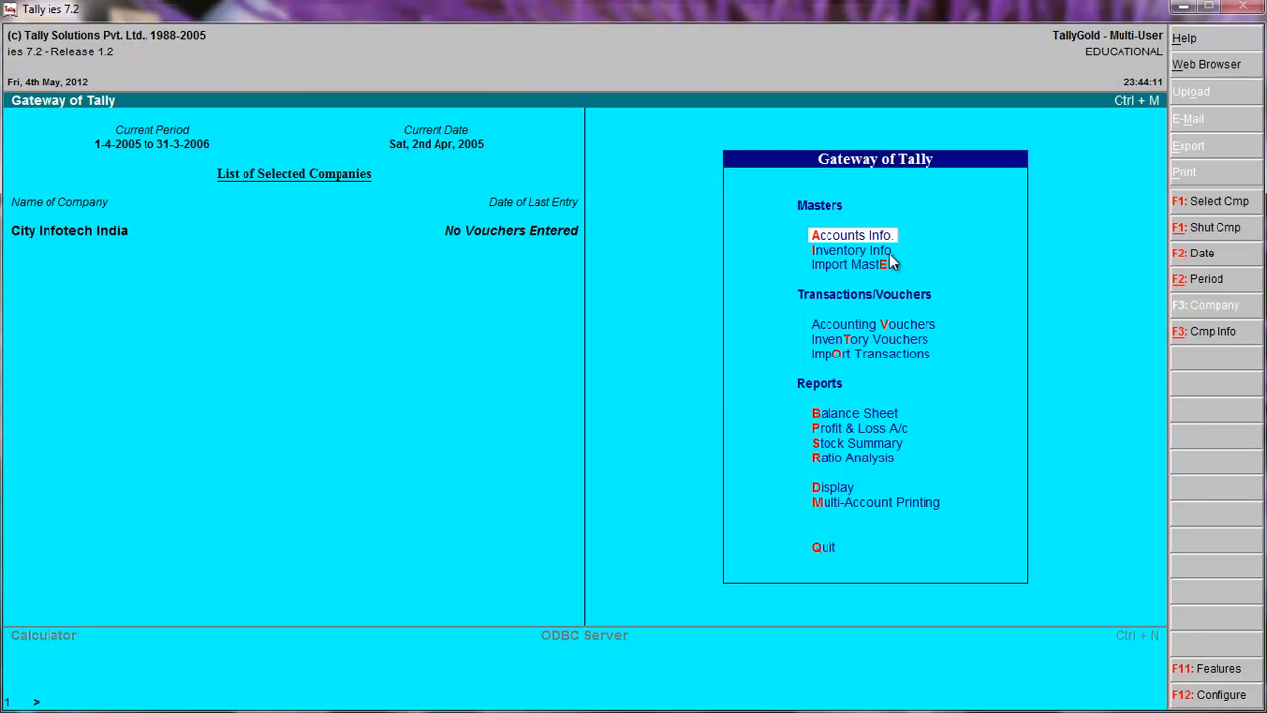
Start creating a single stock group in Inventory Info, name it Computer Parts, and leave the alias blank.
{"action": "left_click", "coordinate": [826, 256]}
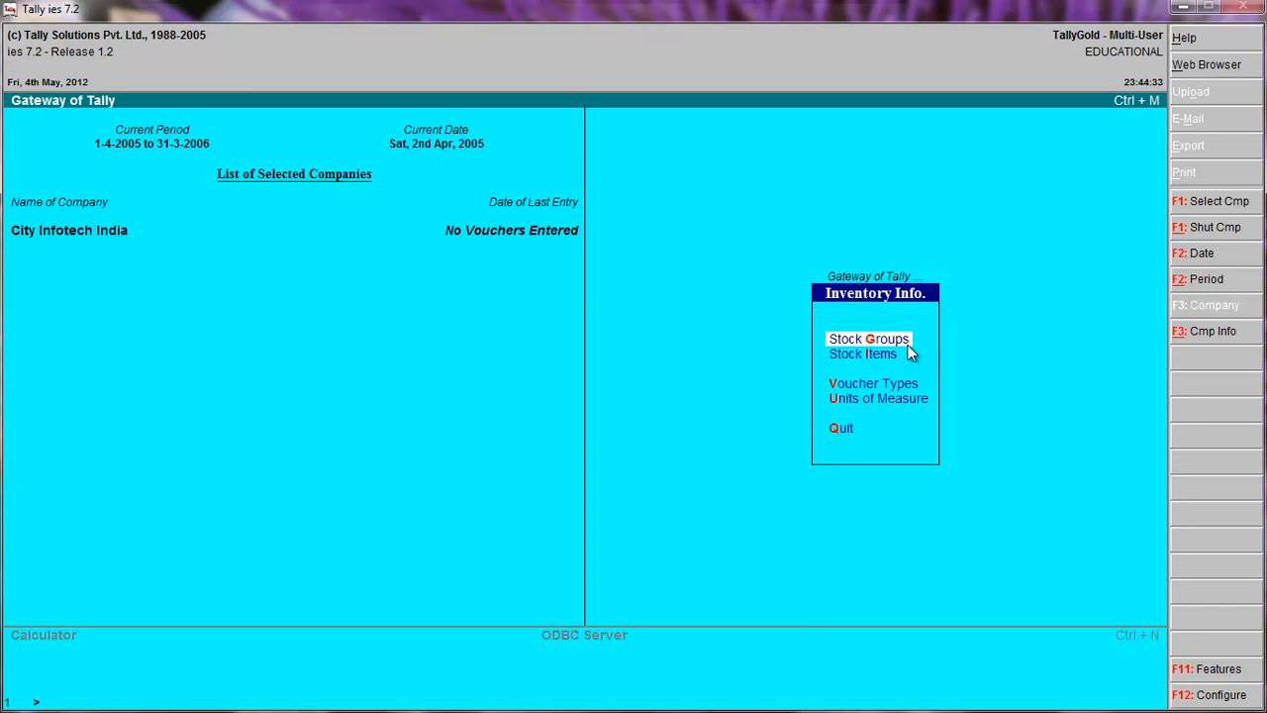
{"action": "left_click", "coordinate": [876, 343]}
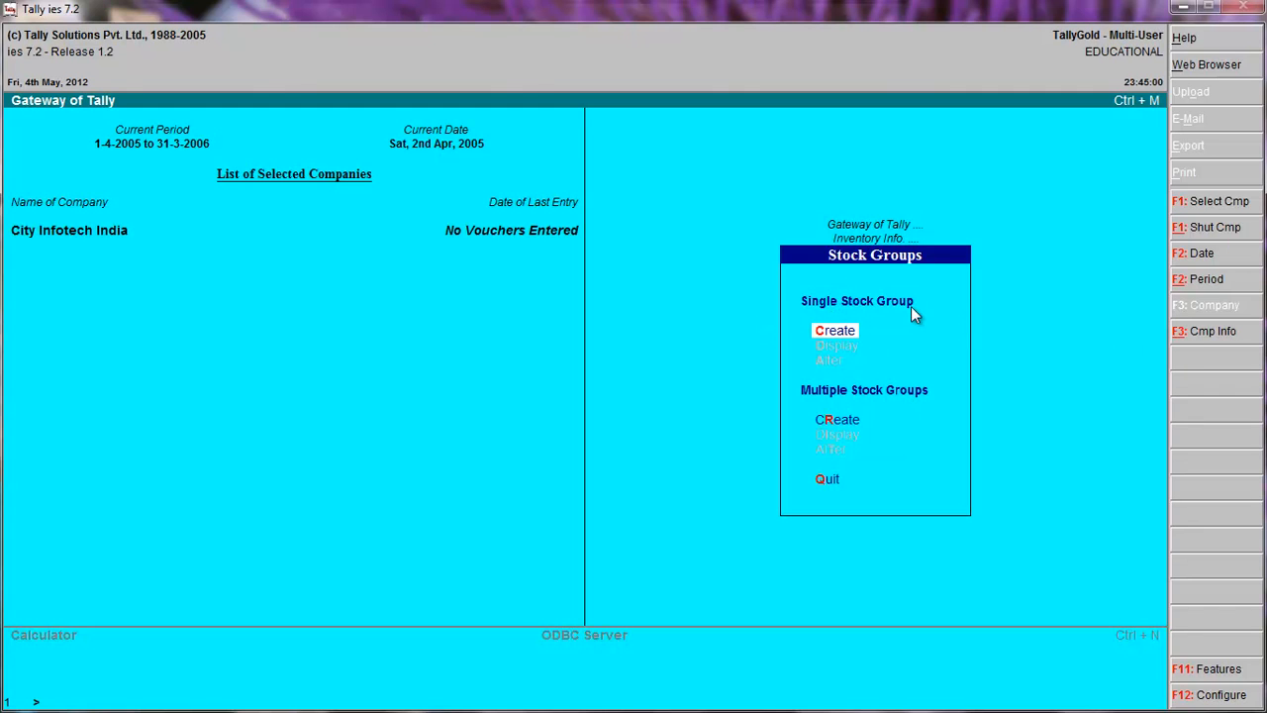
{"action": "left_click", "coordinate": [823, 332]}
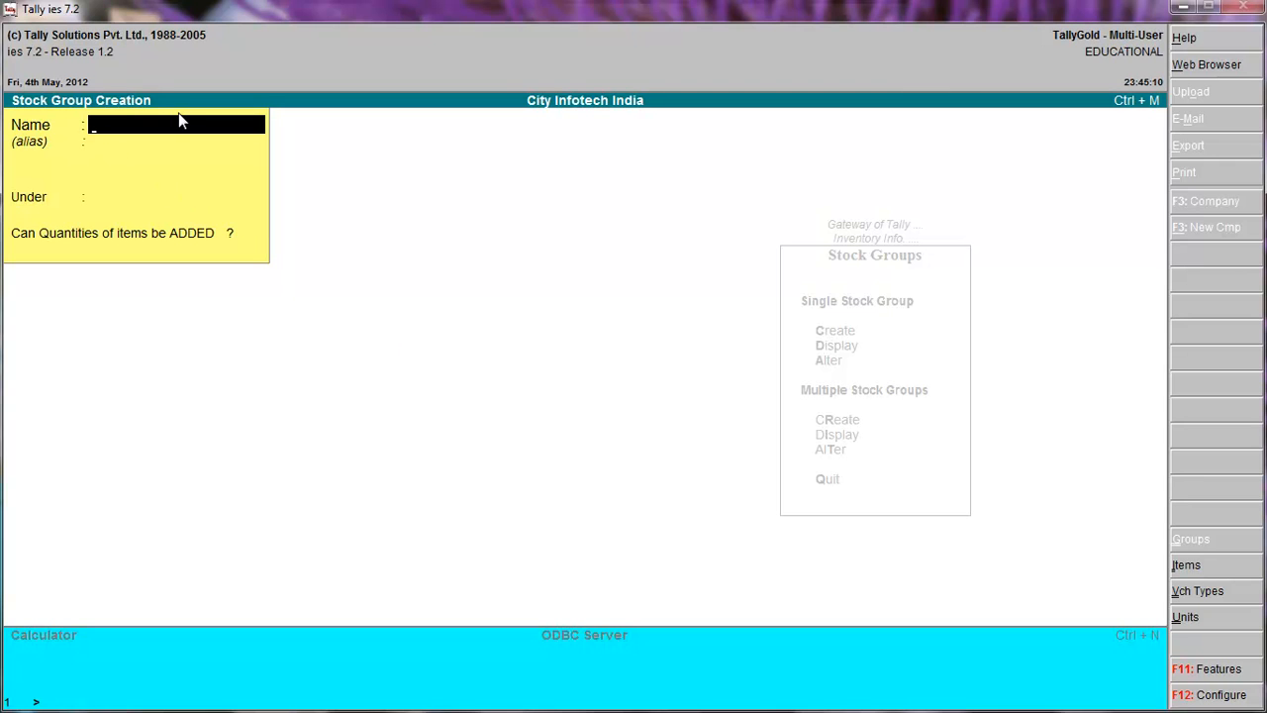
{"action": "type", "text": "Computer Parts"}
{"action": "key", "text": "Return"}
{"action": "key", "text": "Return"}
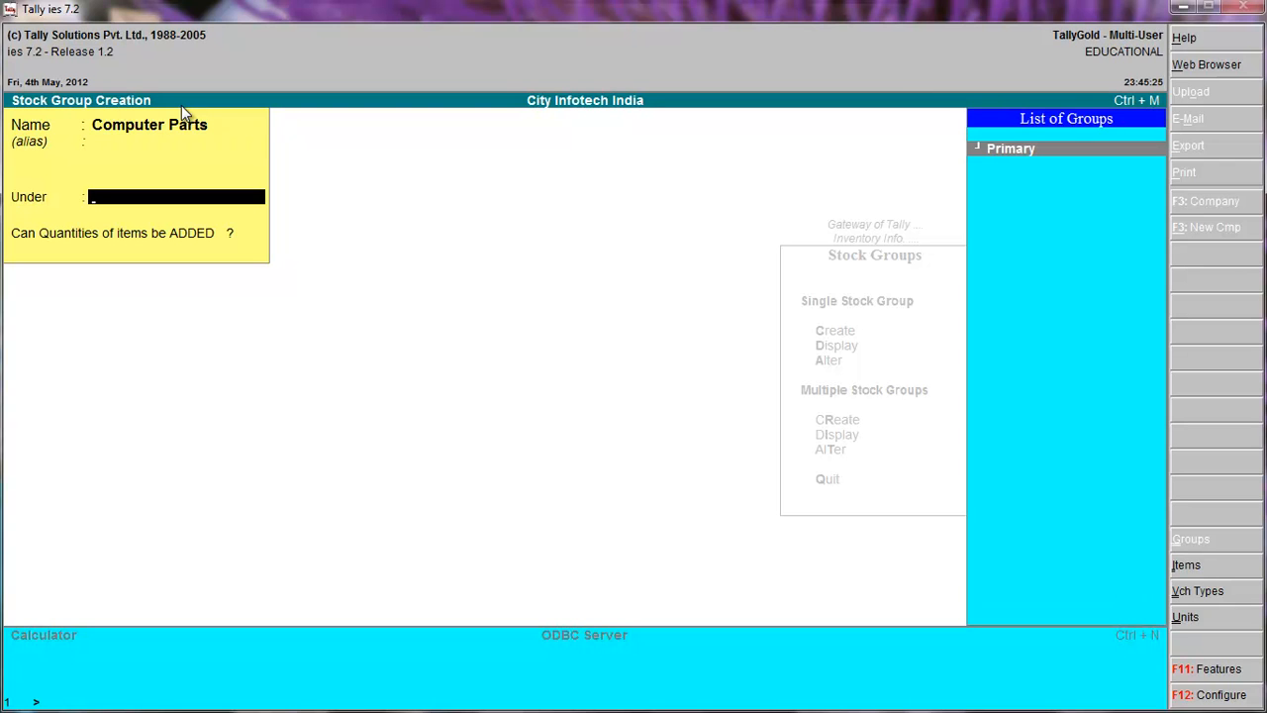
Place the Computer Parts stock group under Primary, allow item quantities to be added, accept it, and quit stock group creation.
{"action": "key", "text": "Return"}
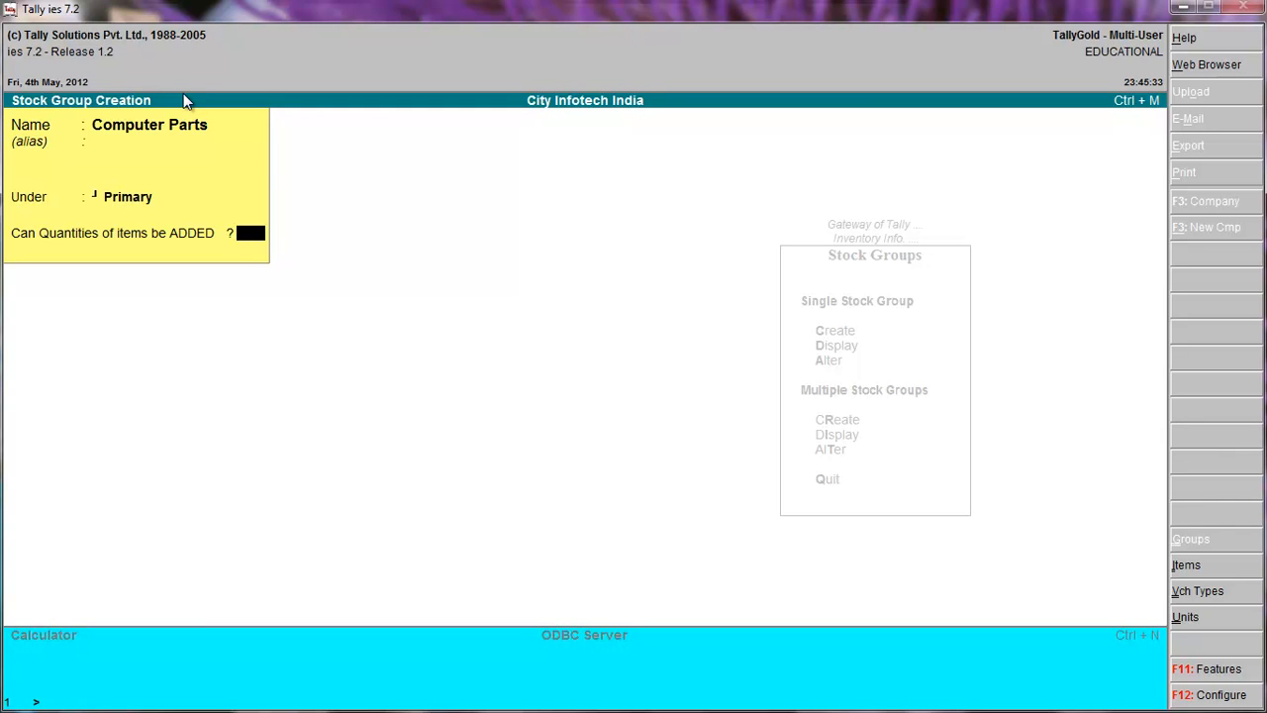
{"action": "type", "text": "y"}
{"action": "key", "text": "Return"}
{"action": "key", "text": "y"}
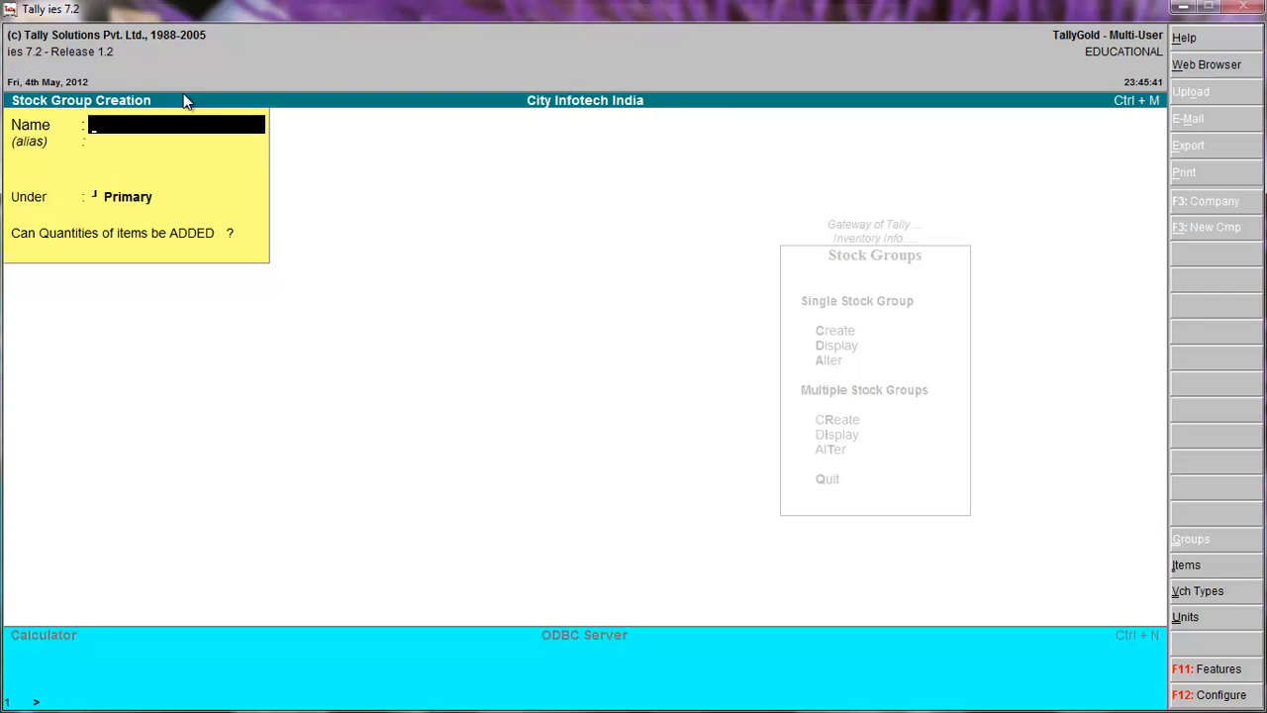
{"action": "key", "text": "Escape"}
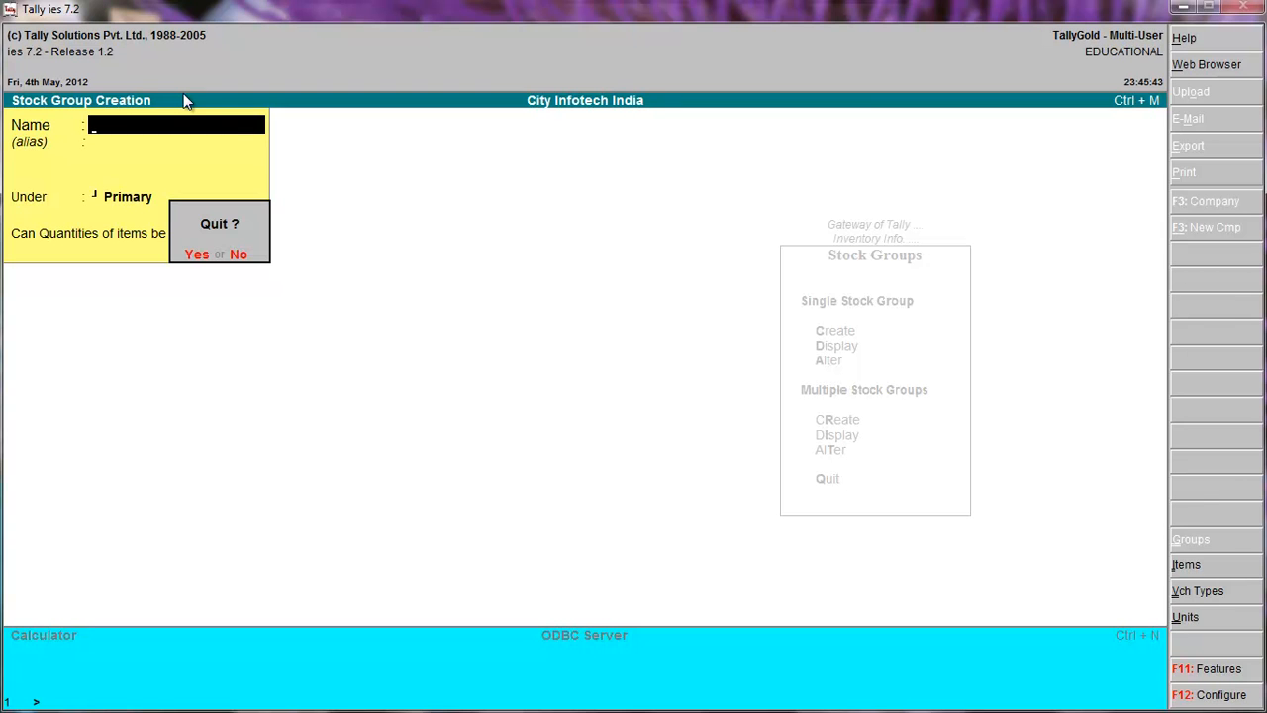
{"action": "key", "text": "y"}
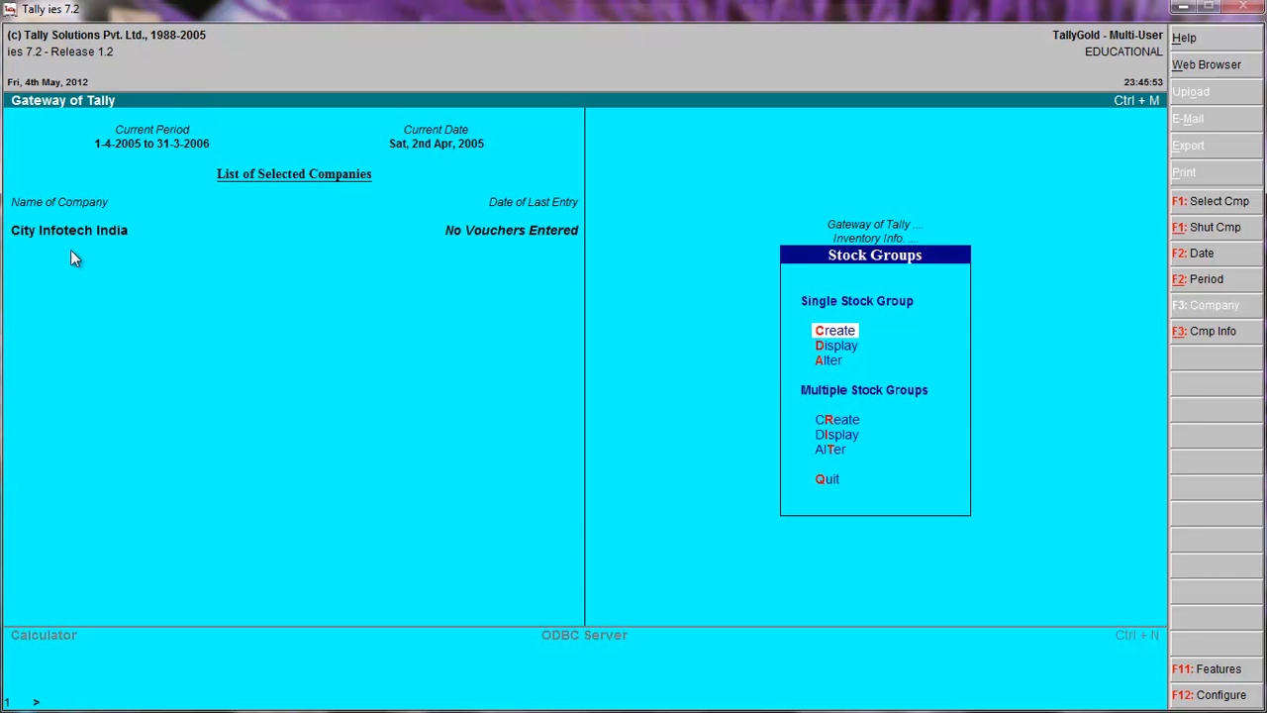
Display the details of the Computer Parts stock group, and return to the Inventory Info. menu.
{"action": "left_click", "coordinate": [837, 347]}
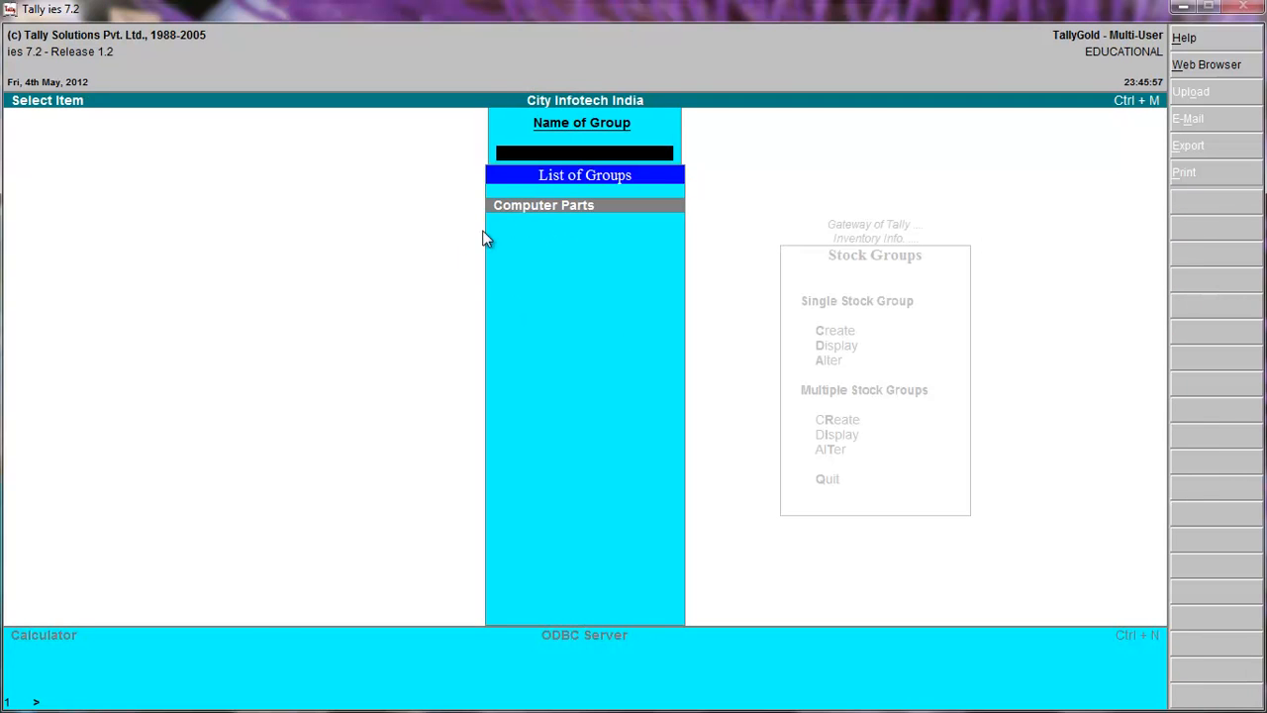
{"action": "left_click", "coordinate": [558, 208]}
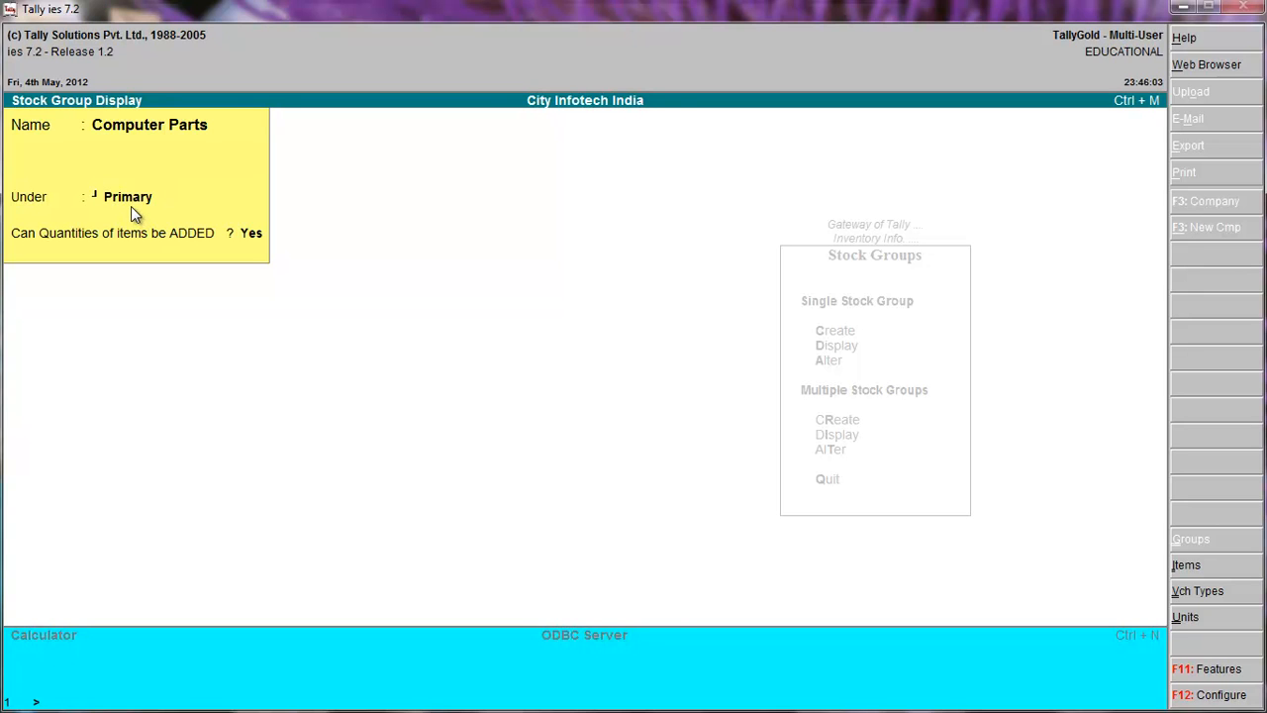
{"action": "key", "text": "Escape"}
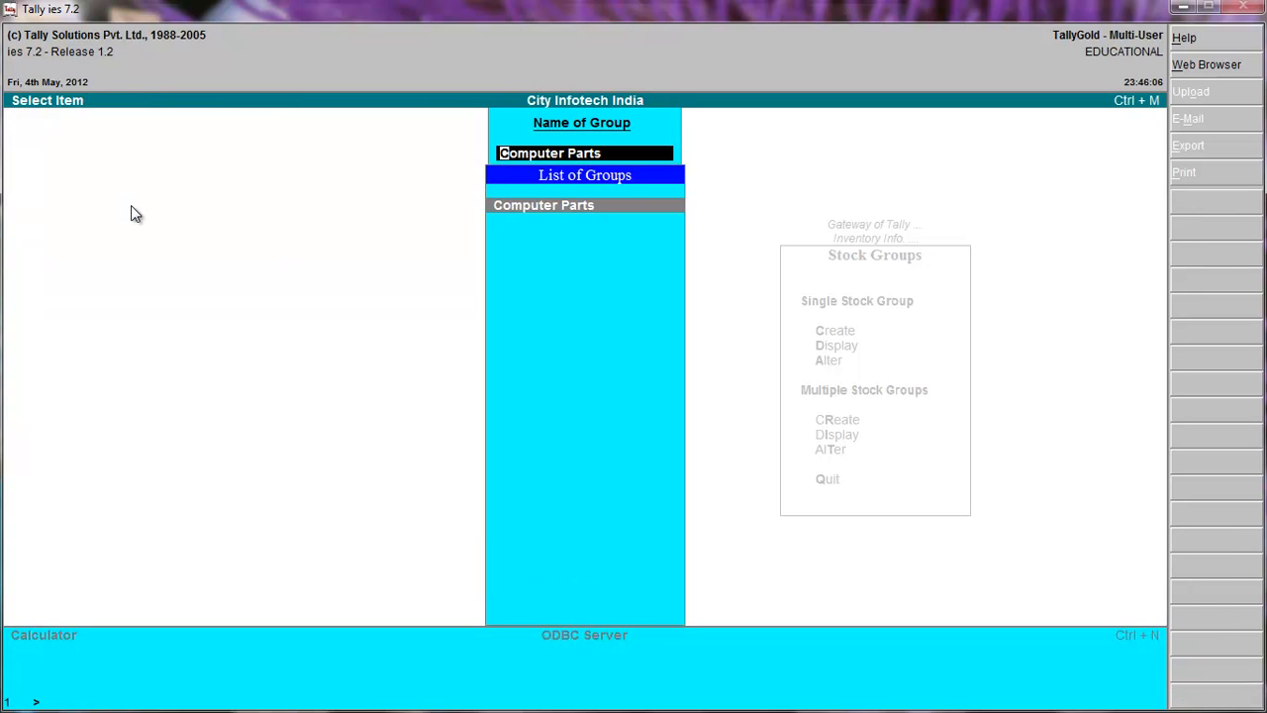
{"action": "key", "text": "Escape"}
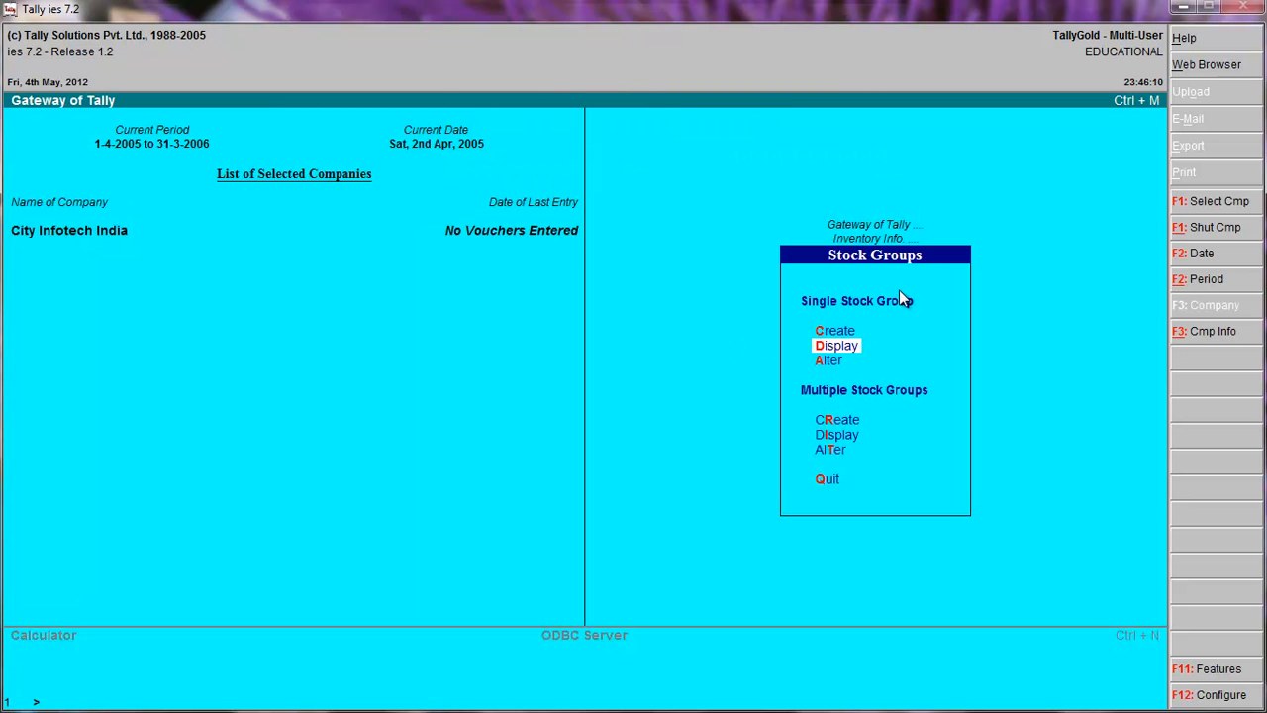
{"action": "key", "text": "Escape"}
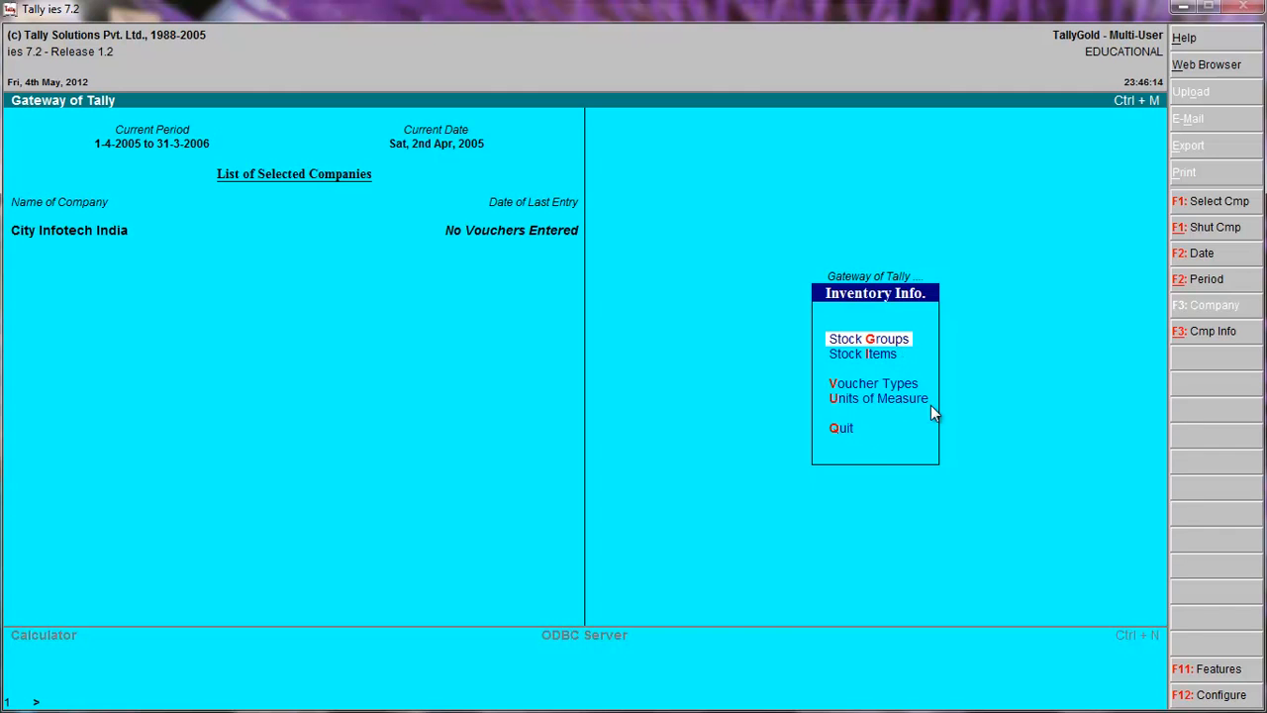
Create a simple unit of measure with symbol PCS, formal name Pices and 0 decimal places; accept it and quit unit creation.
{"action": "left_click", "coordinate": [836, 403]}
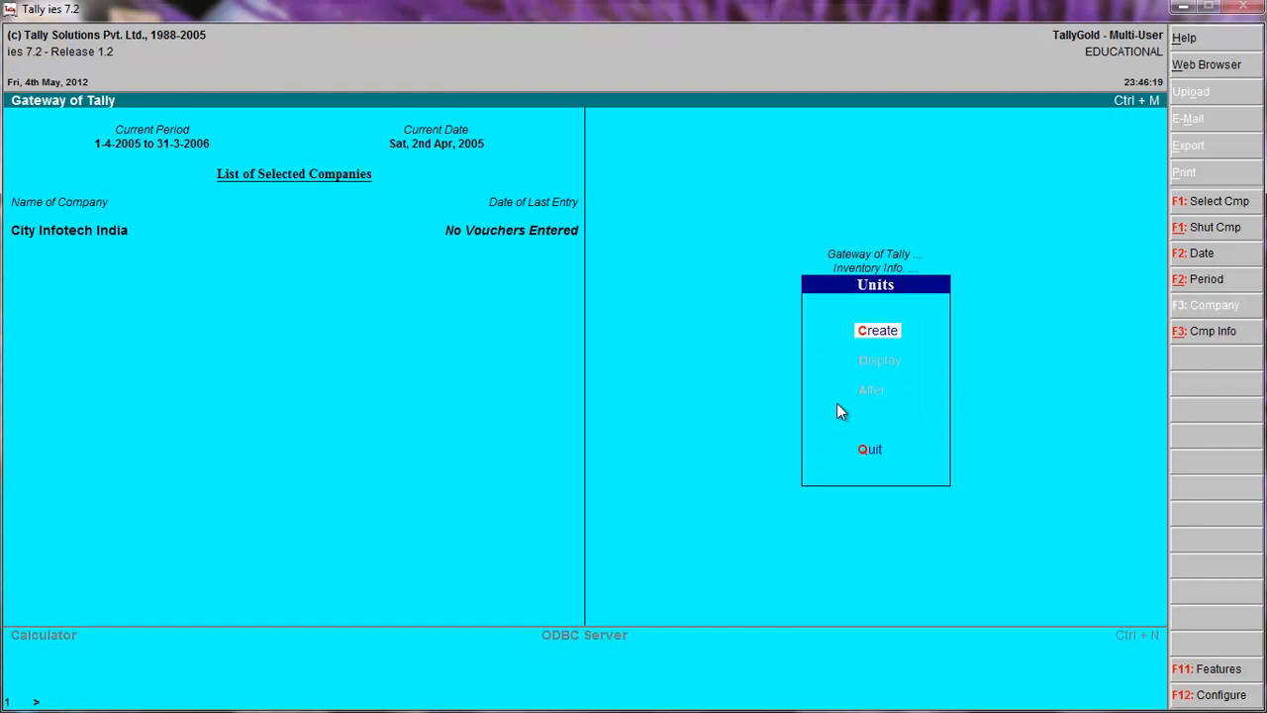
{"action": "left_click", "coordinate": [865, 337]}
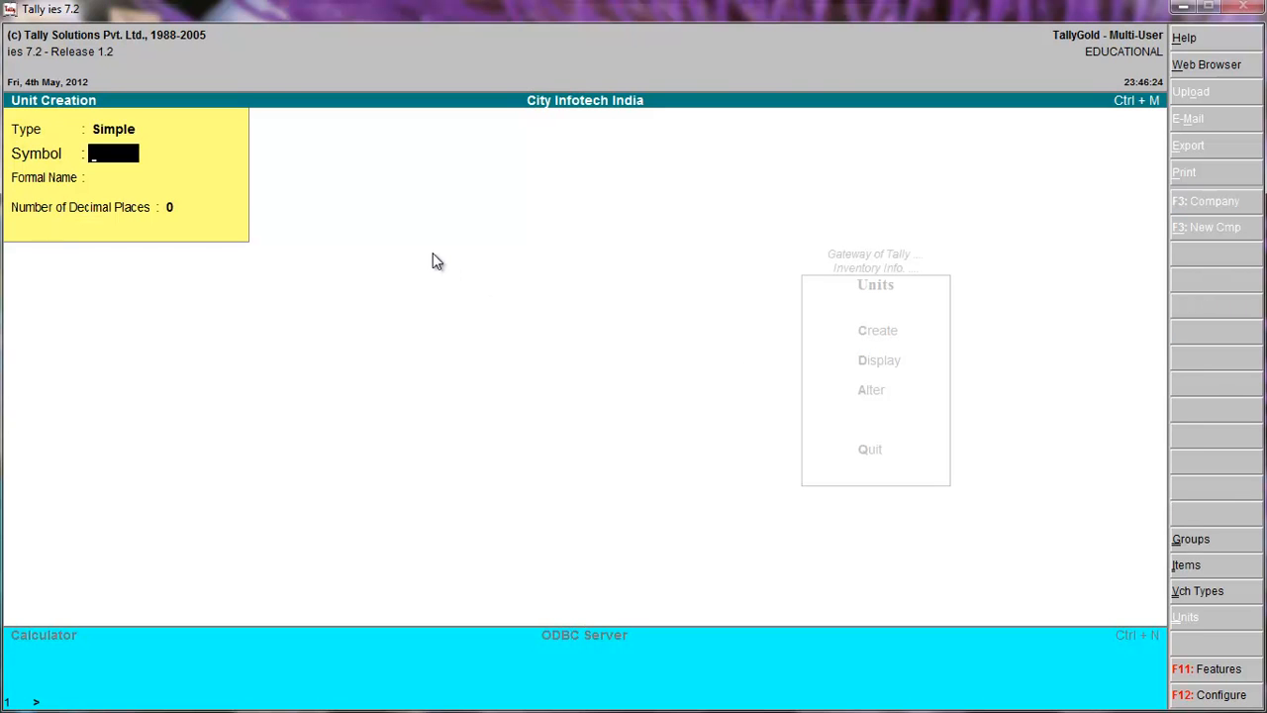
{"action": "type", "text": "PCS"}
{"action": "key", "text": "Return"}
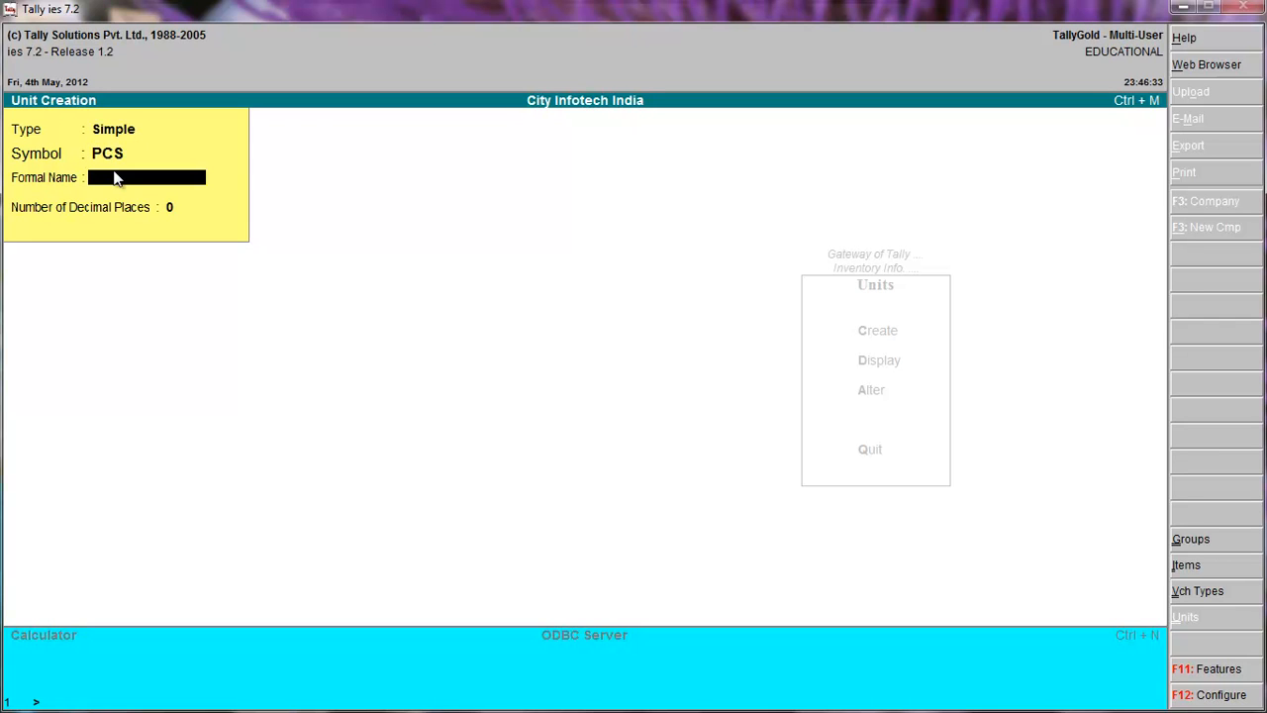
{"action": "type", "text": "Pices"}
{"action": "key", "text": "Return"}
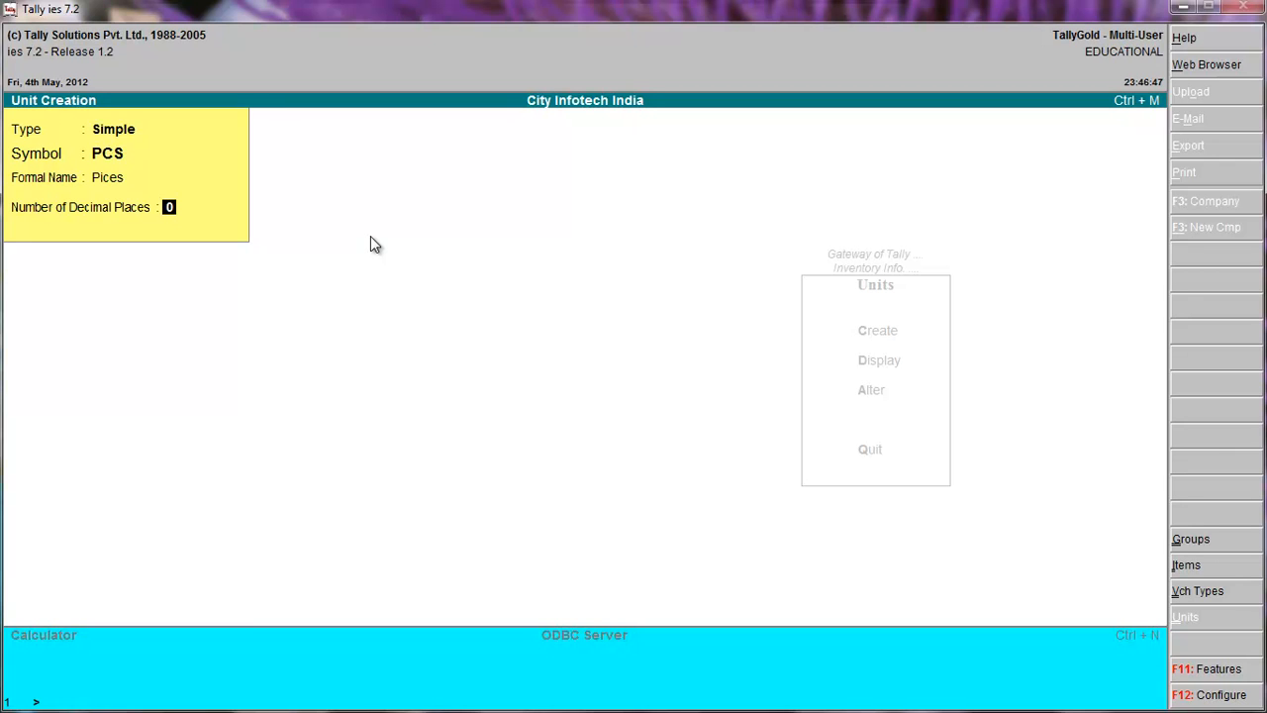
{"action": "key", "text": "Return"}
{"action": "key", "text": "Return"}
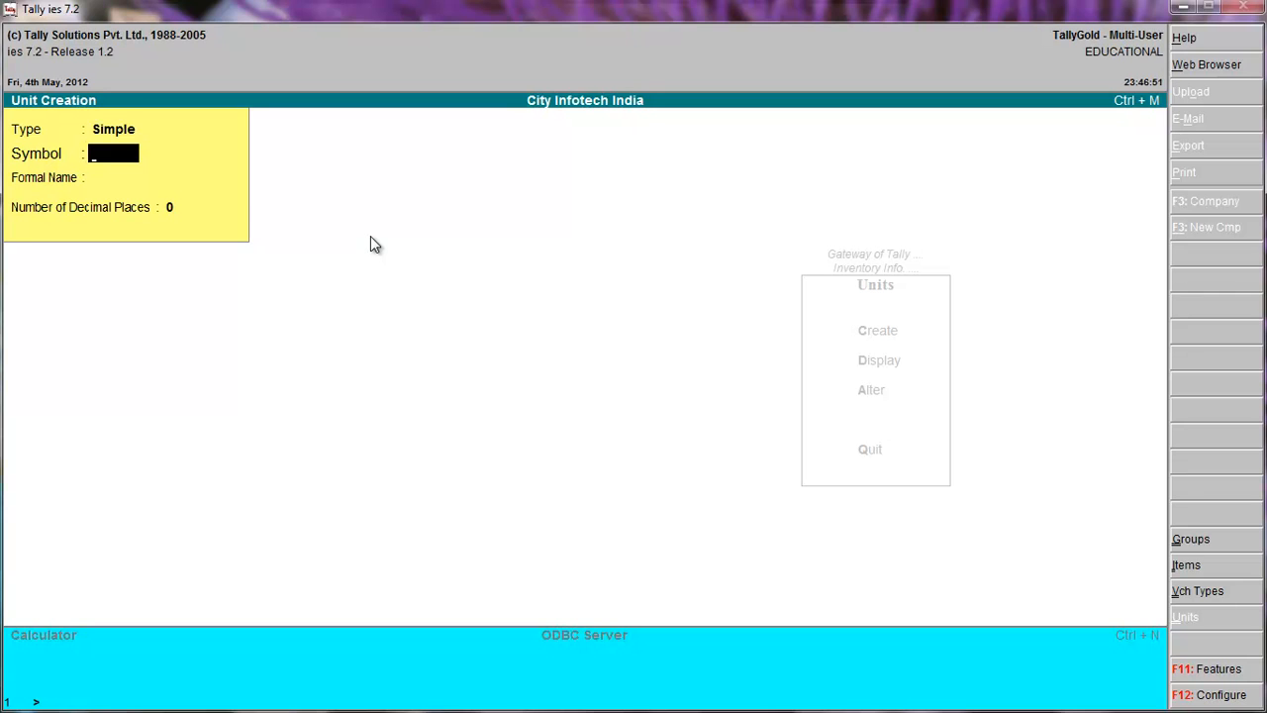
{"action": "key", "text": "Escape"}
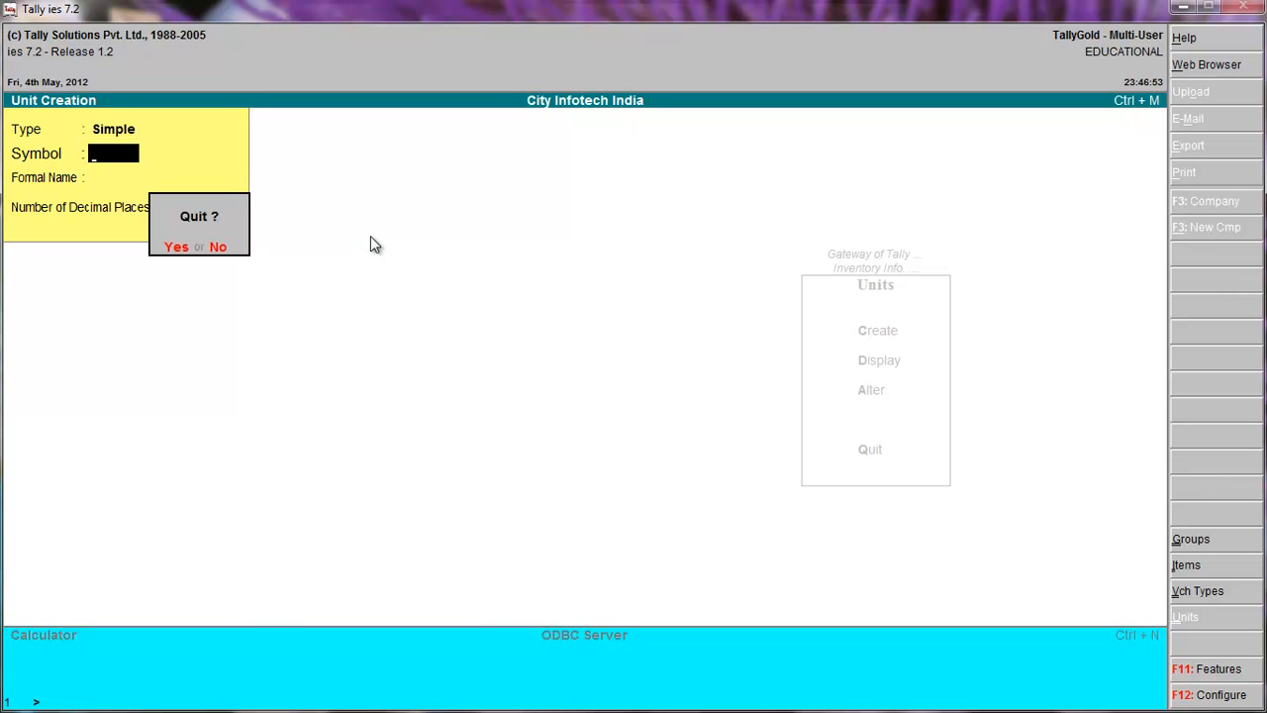
{"action": "key", "text": "Return"}
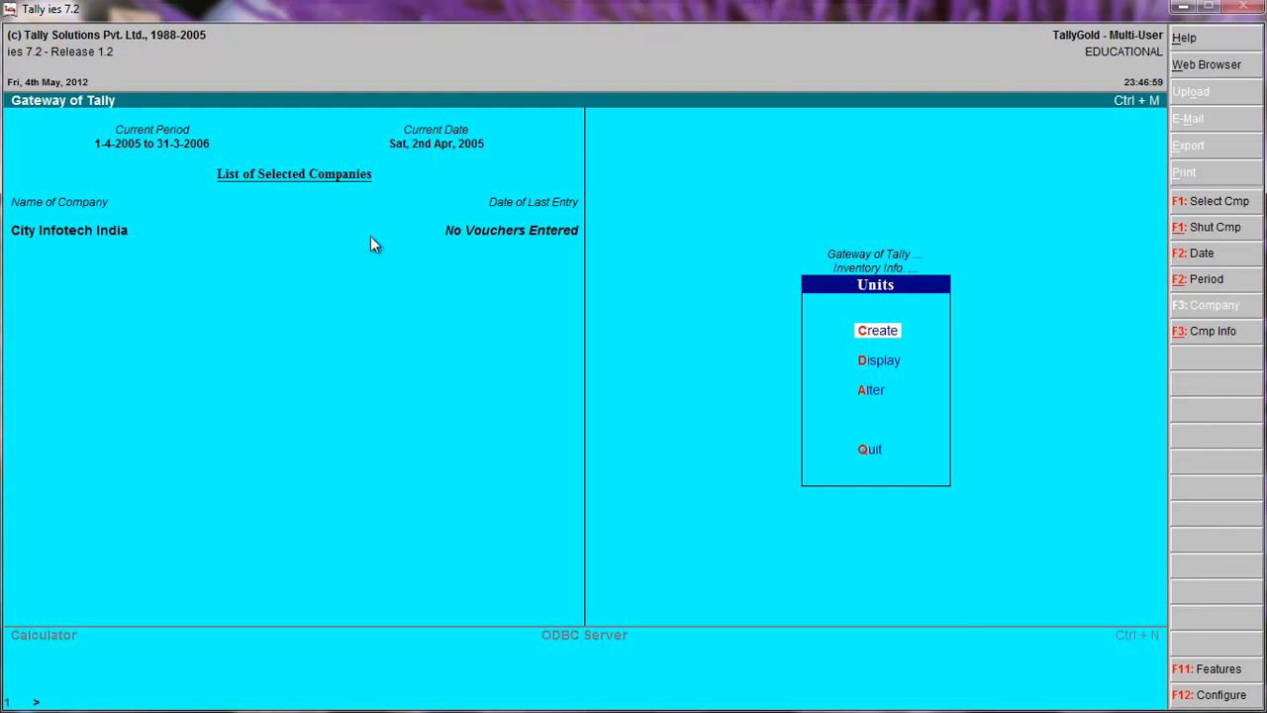
Display the list of units of measure and return to the Inventory Info. menu.
{"action": "key", "text": "a"}
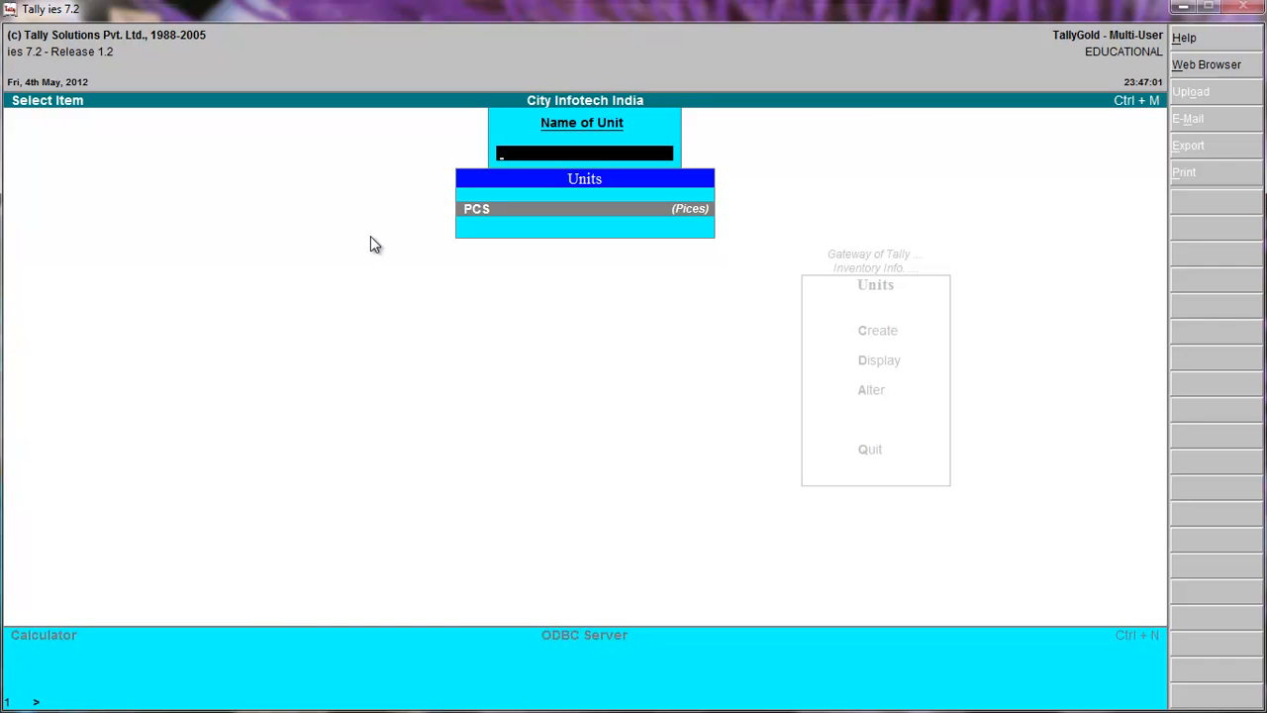
{"action": "key", "text": "Escape"}
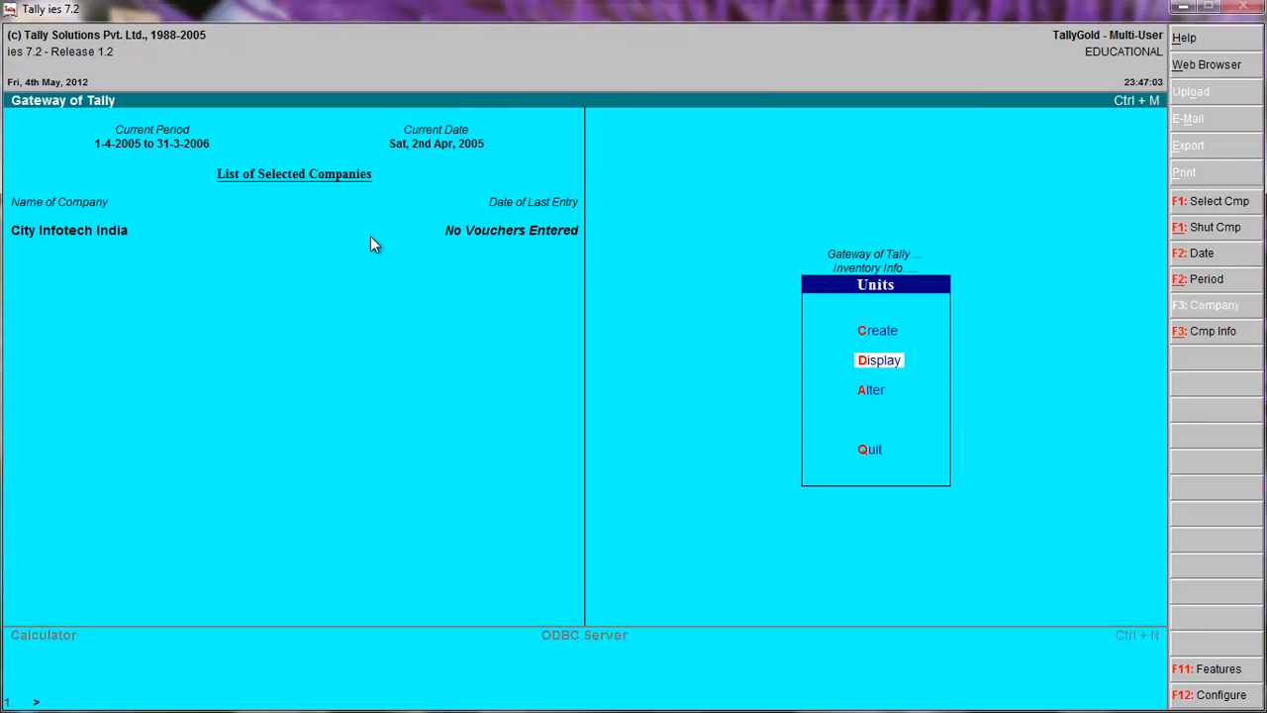
{"action": "key", "text": "Escape"}
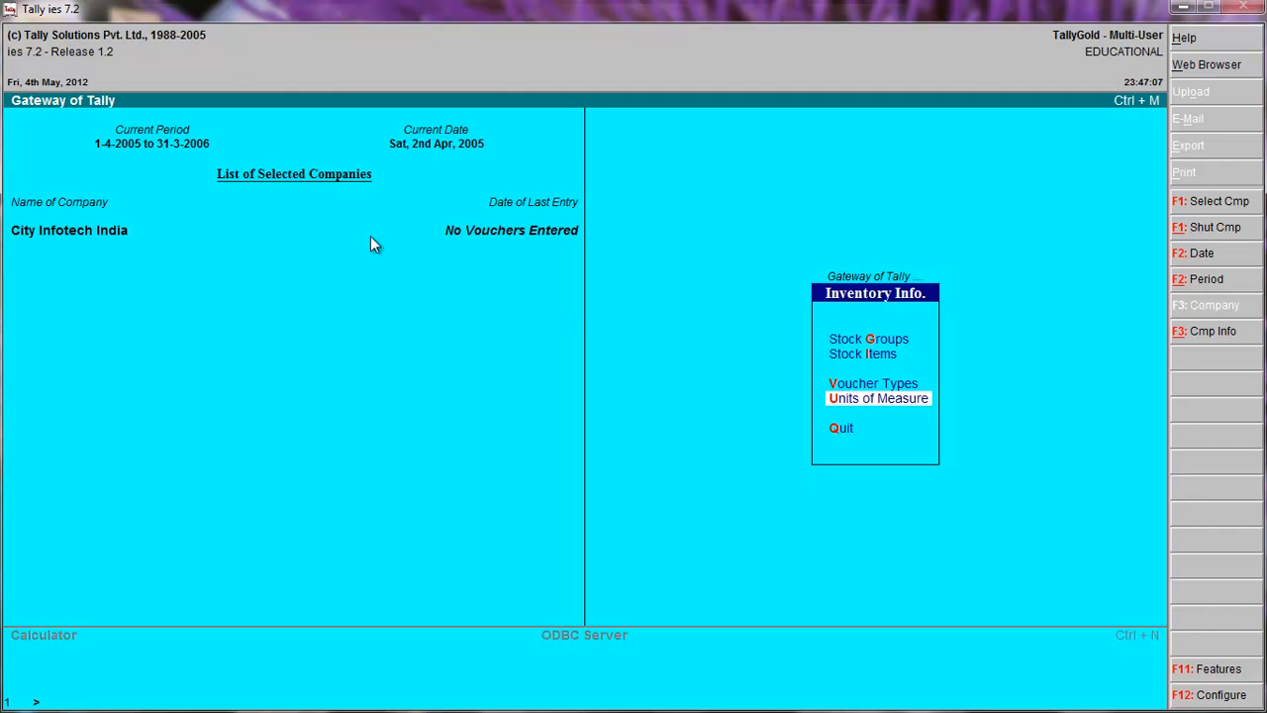
Start creating a single stock item, name it Mouse, and leave the alias blank.
{"action": "left_click", "coordinate": [868, 358]}
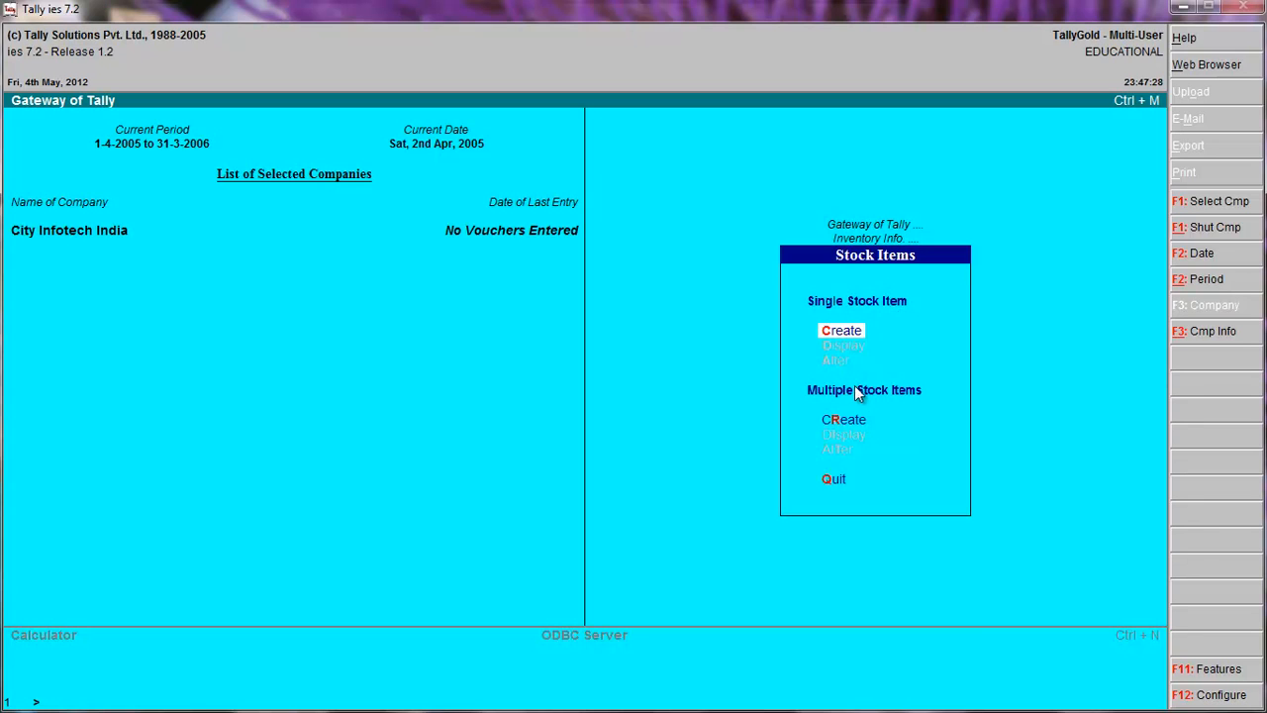
{"action": "key", "text": "Return"}
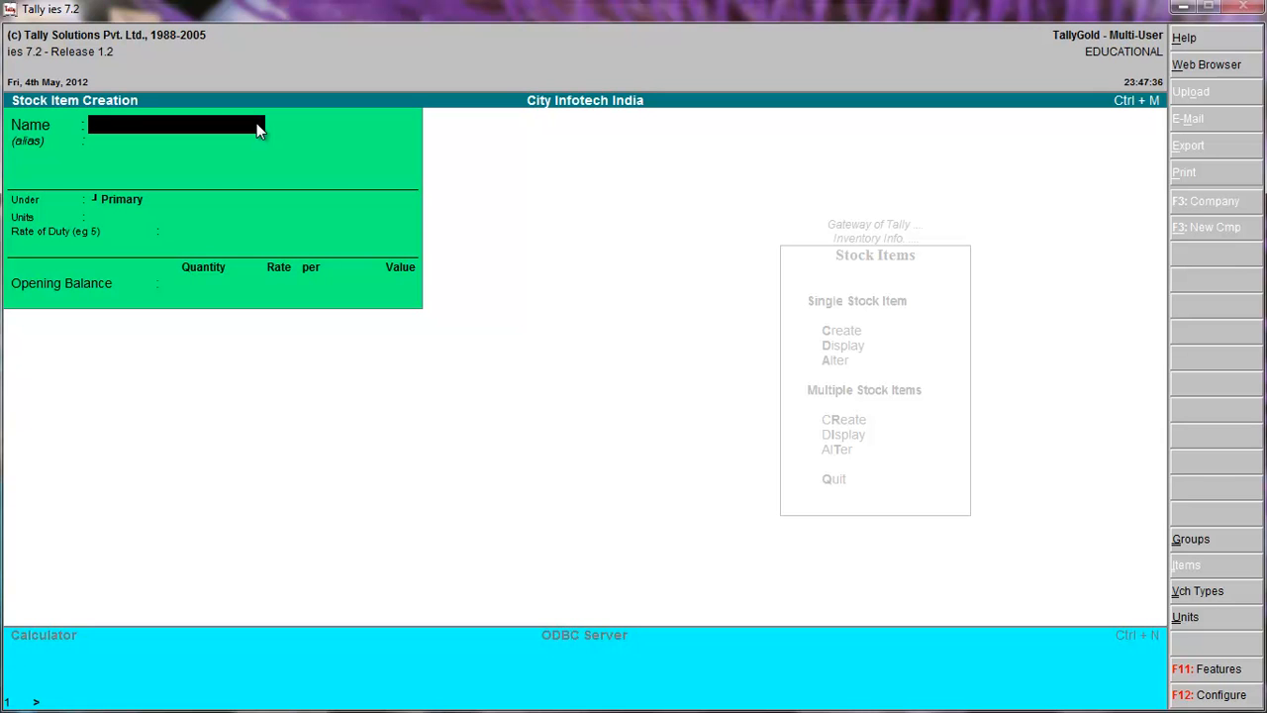
{"action": "type", "text": "Mouse"}
{"action": "key", "text": "Return"}
{"action": "key", "text": "Return"}
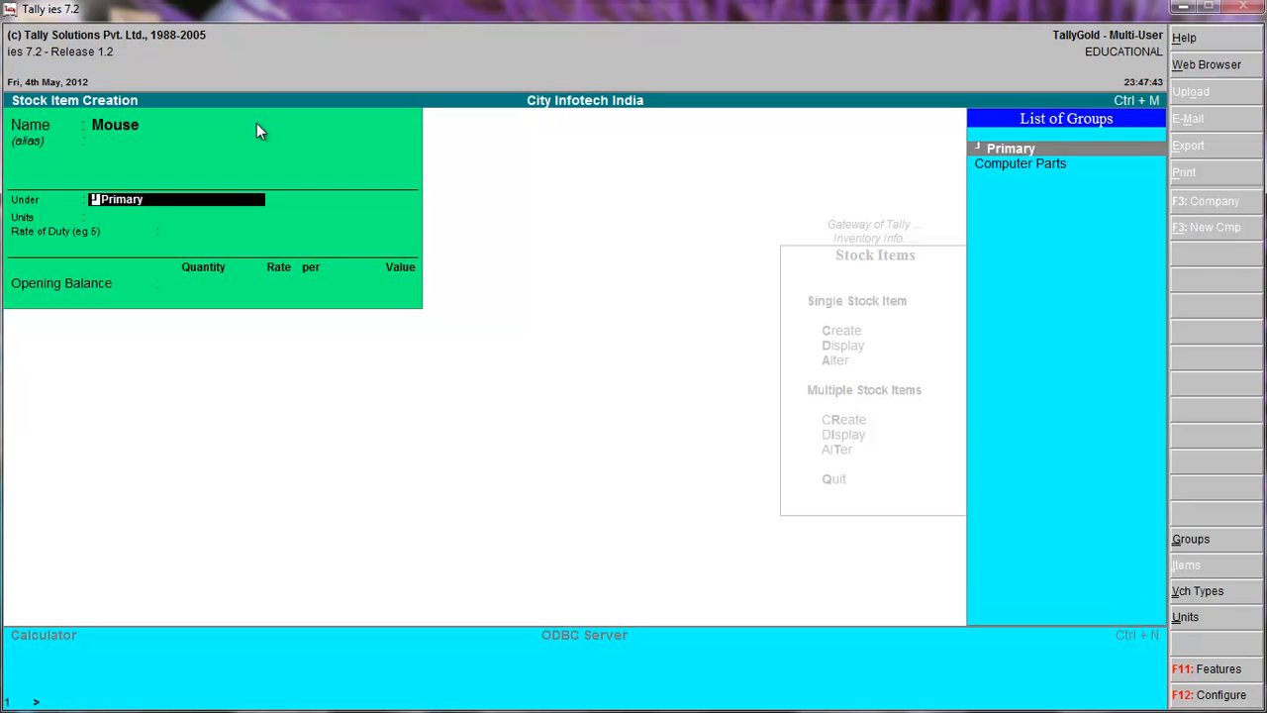
Place the Mouse item under Computer Parts with PCS as its unit and a rate of duty of 0.
{"action": "key", "text": "Down"}
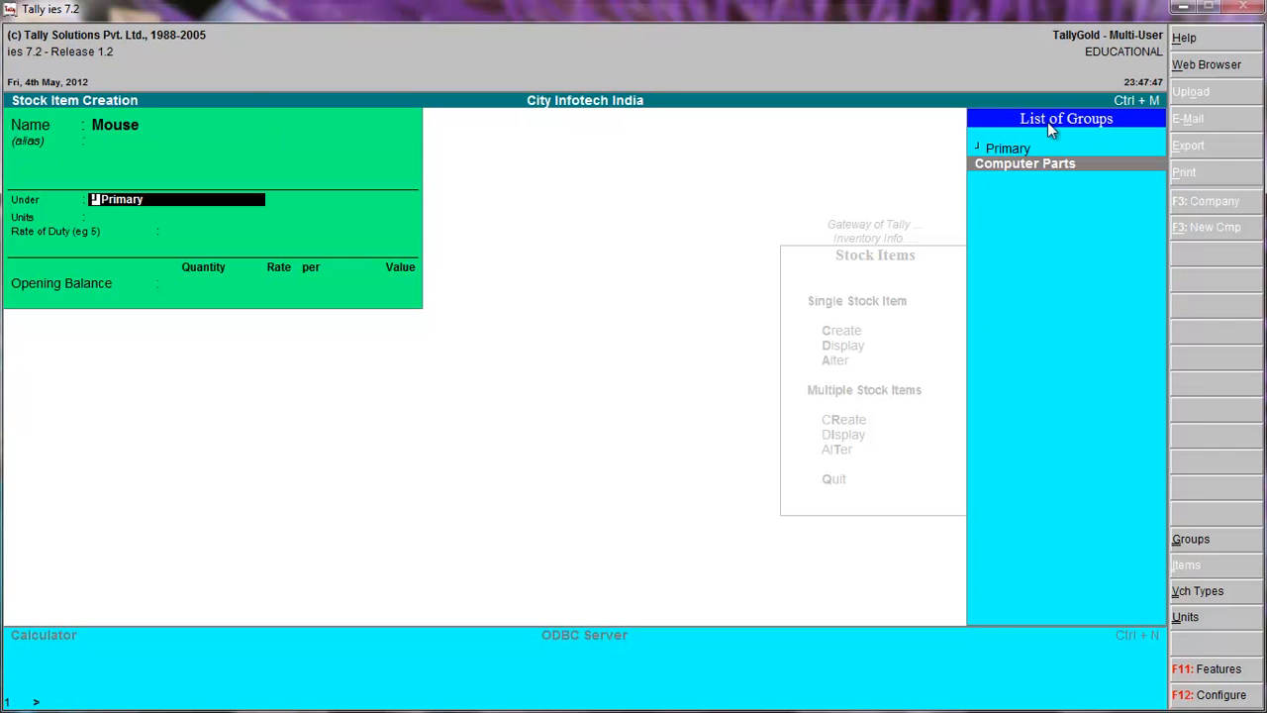
{"action": "left_click", "coordinate": [1045, 162]}
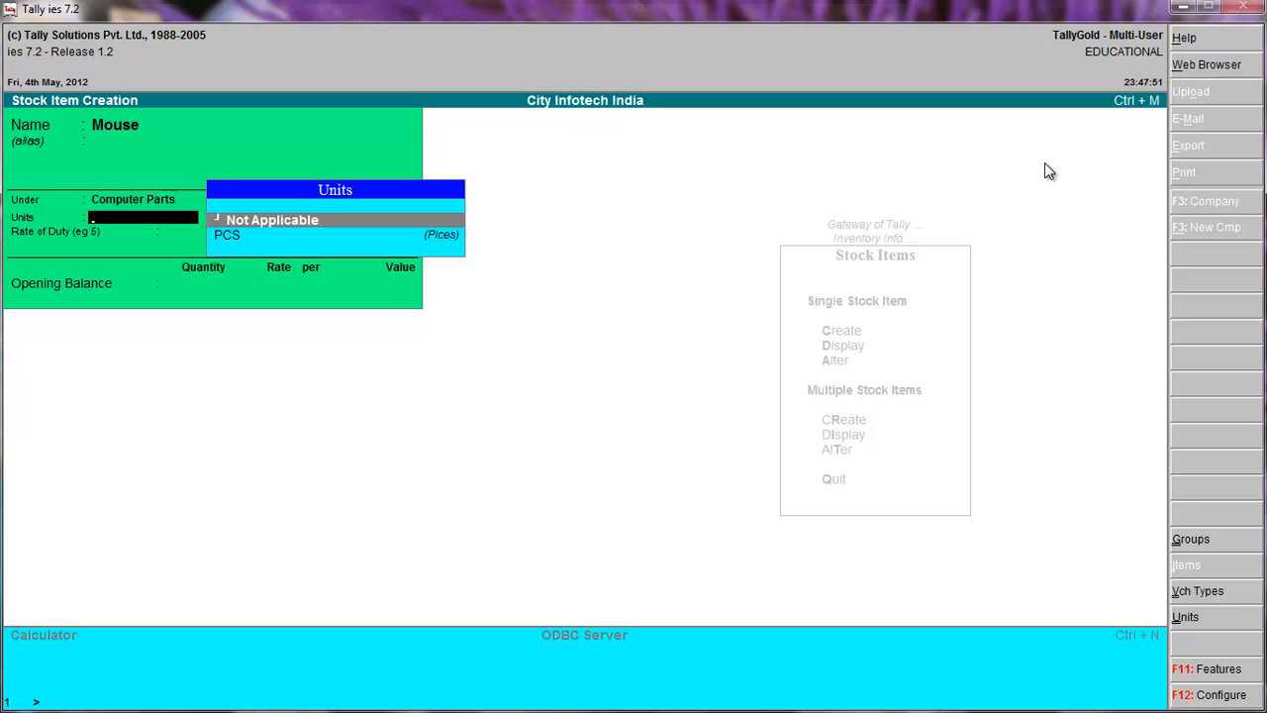
{"action": "key", "text": "Down"}
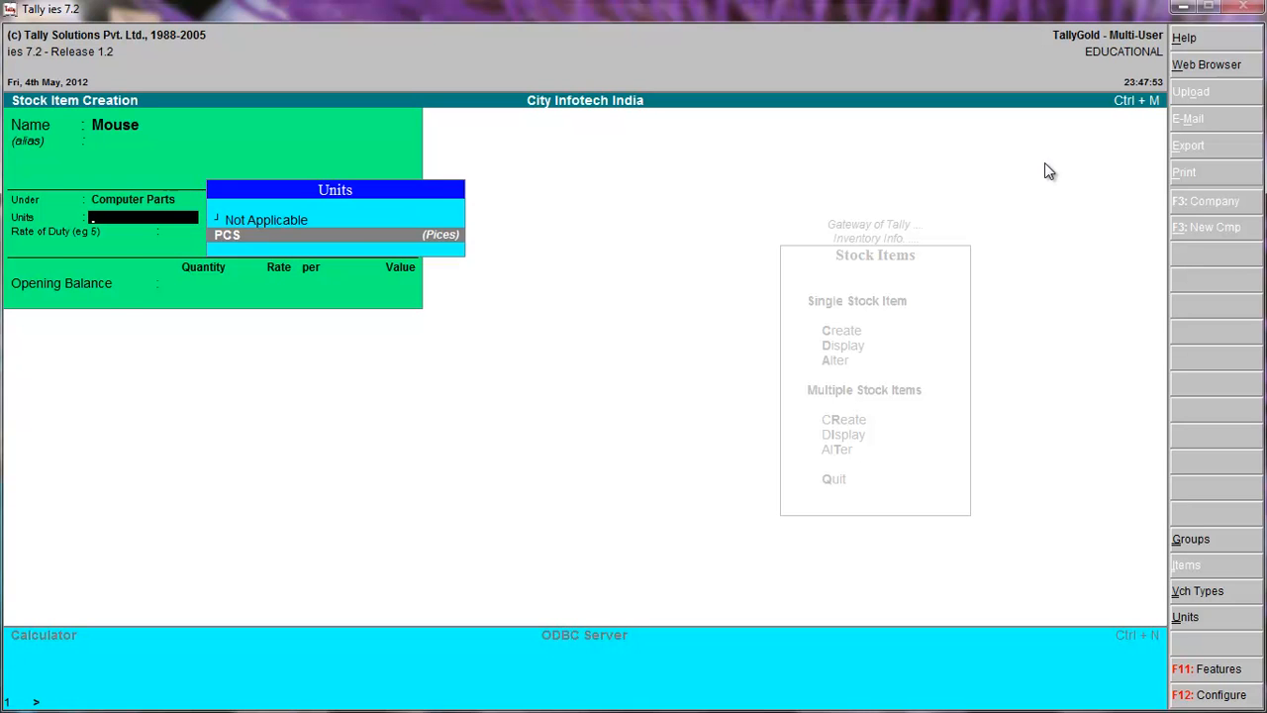
{"action": "key", "text": "Return"}
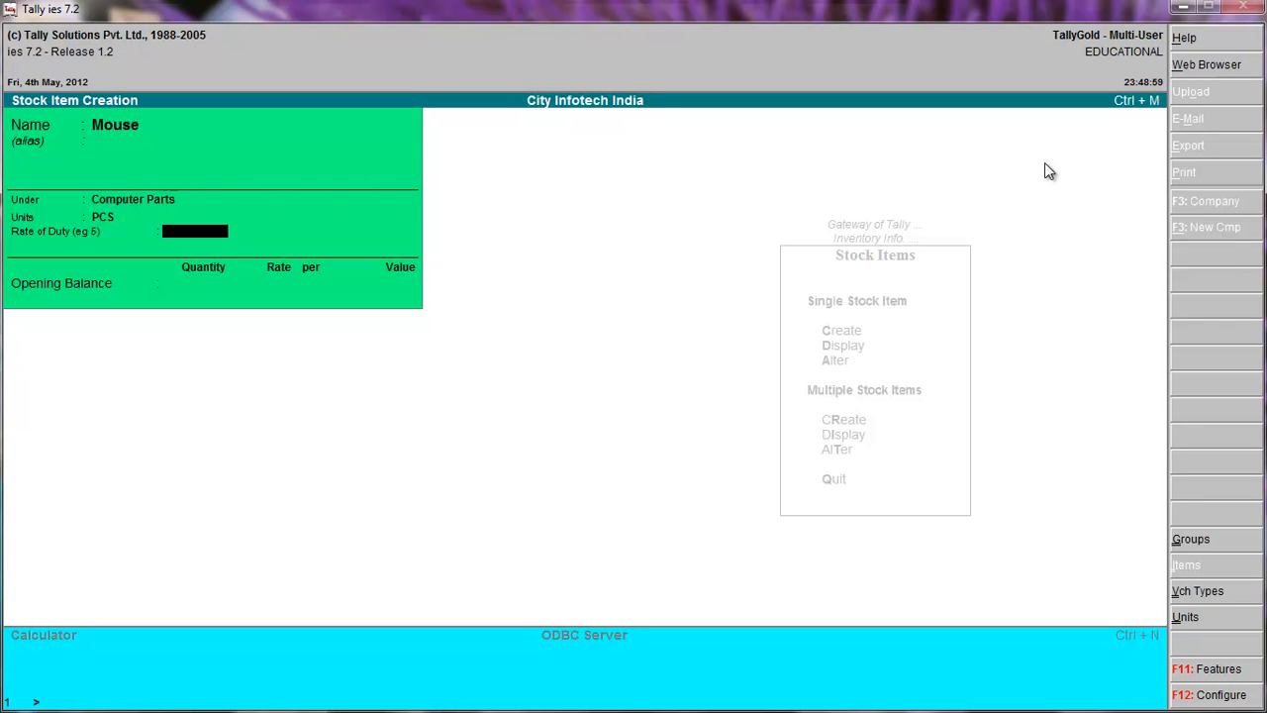
{"action": "key", "text": "Return"}
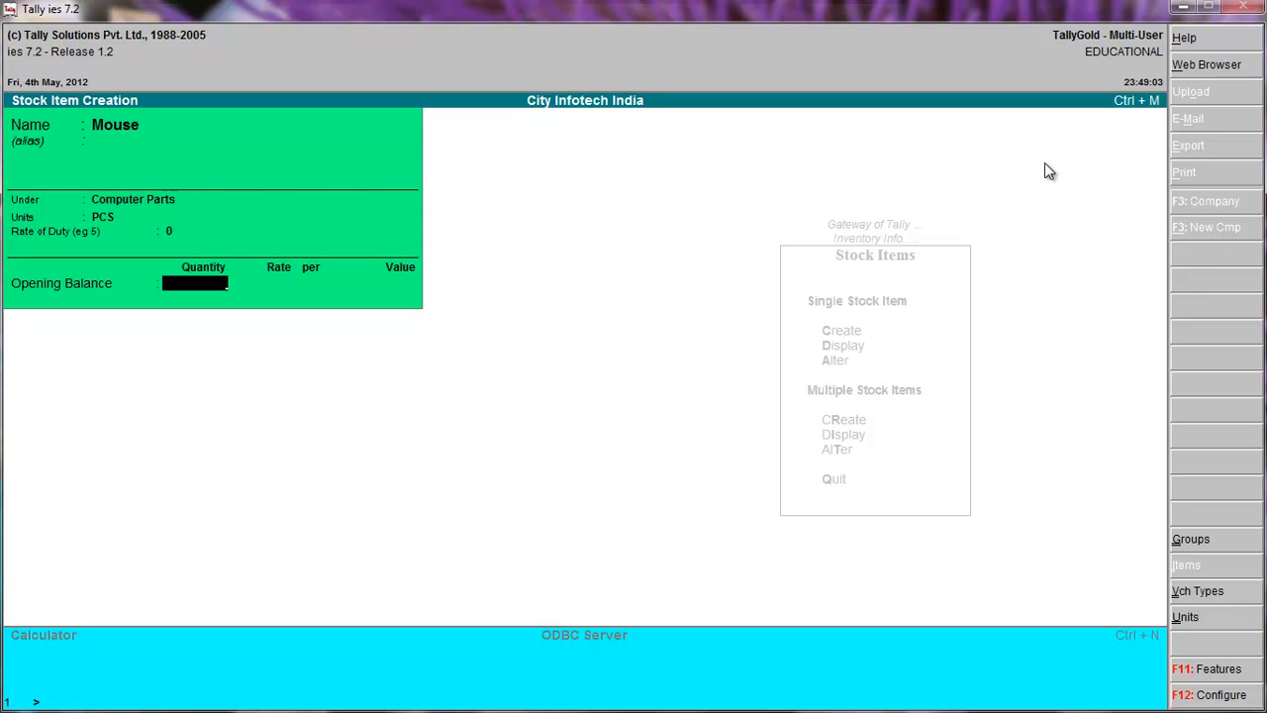
Enter Mouse's opening balance as 1 PCS at a rate of 150 per PCS, and accept the stock item.
{"action": "type", "text": "1"}
{"action": "key", "text": "Return"}
{"action": "type", "text": "150"}
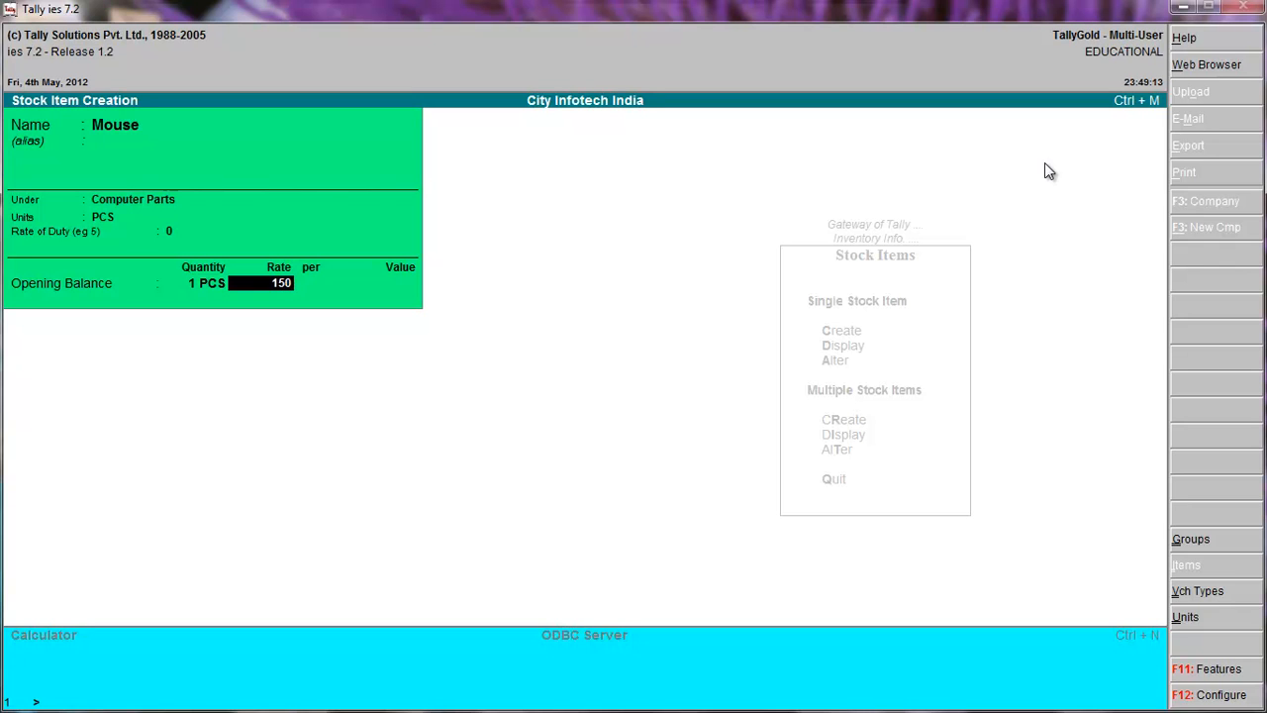
{"action": "key", "text": "Return"}
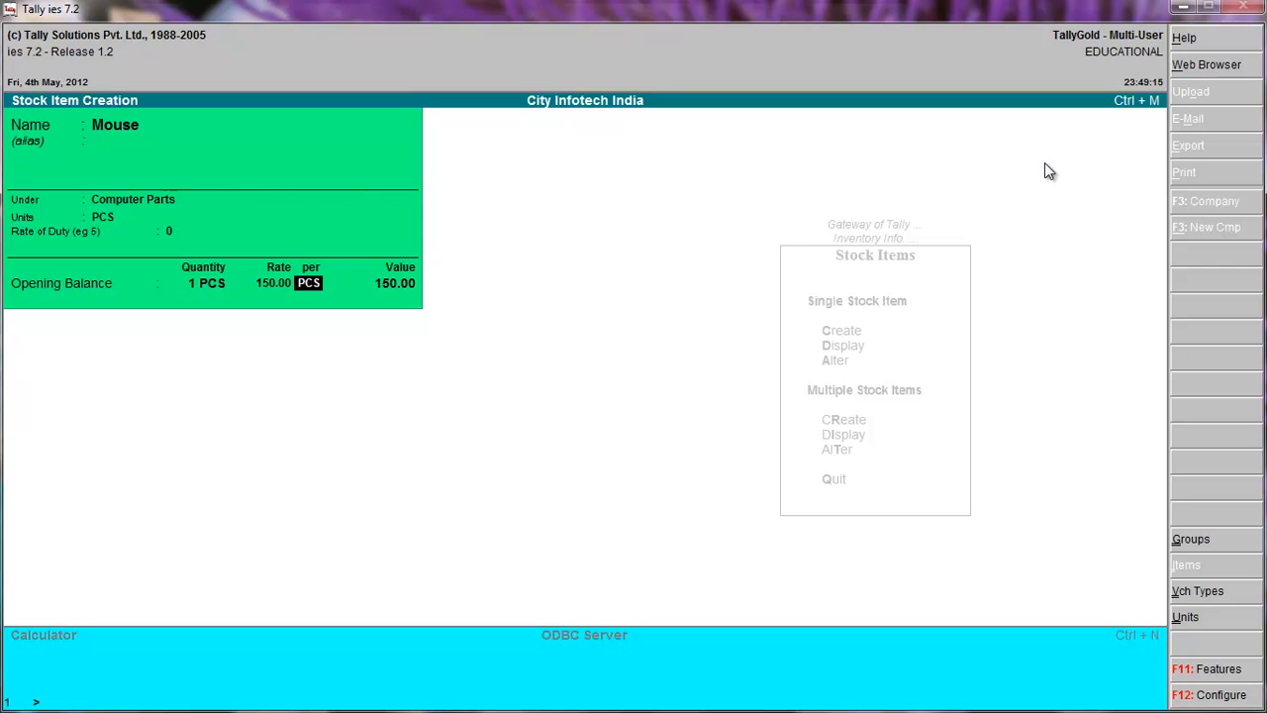
{"action": "key", "text": "Return"}
{"action": "key", "text": "Return"}
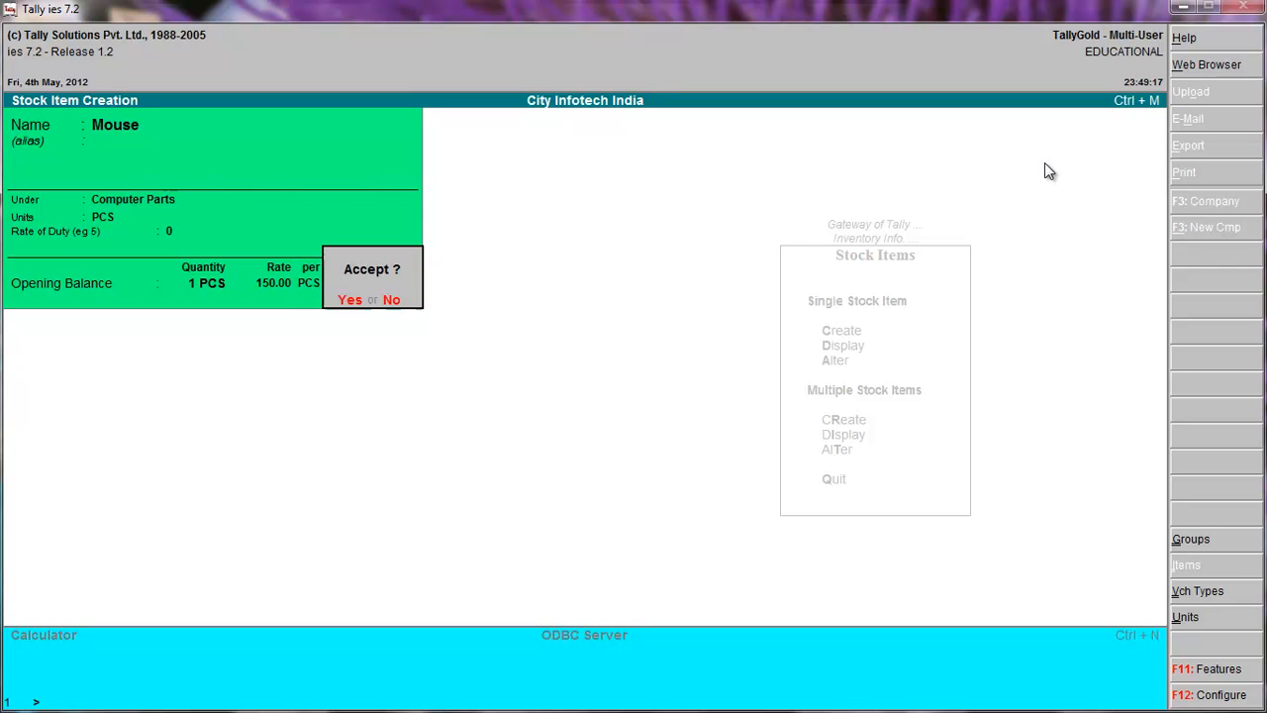
{"action": "key", "text": "Return"}
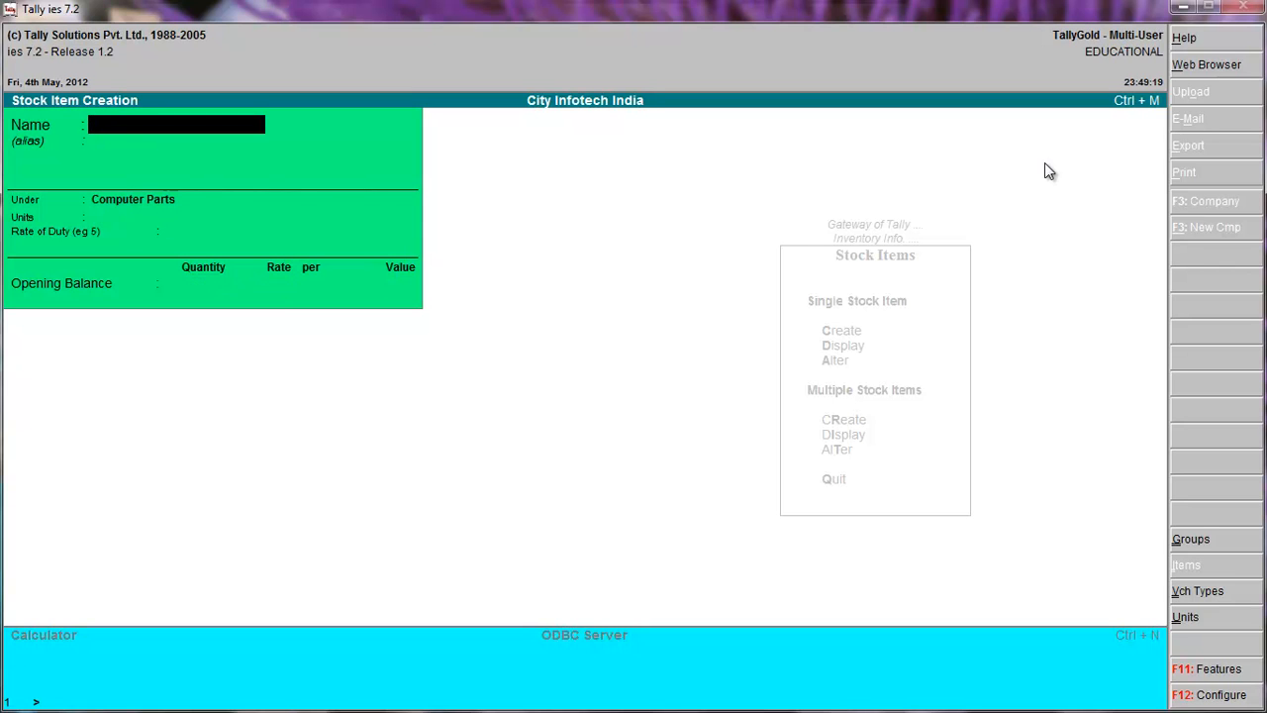
Name the next stock item Keyboard without an alias, under Computer Parts, with unit PCS and a rate of duty of 0.
{"action": "type", "text": "Keyboard"}
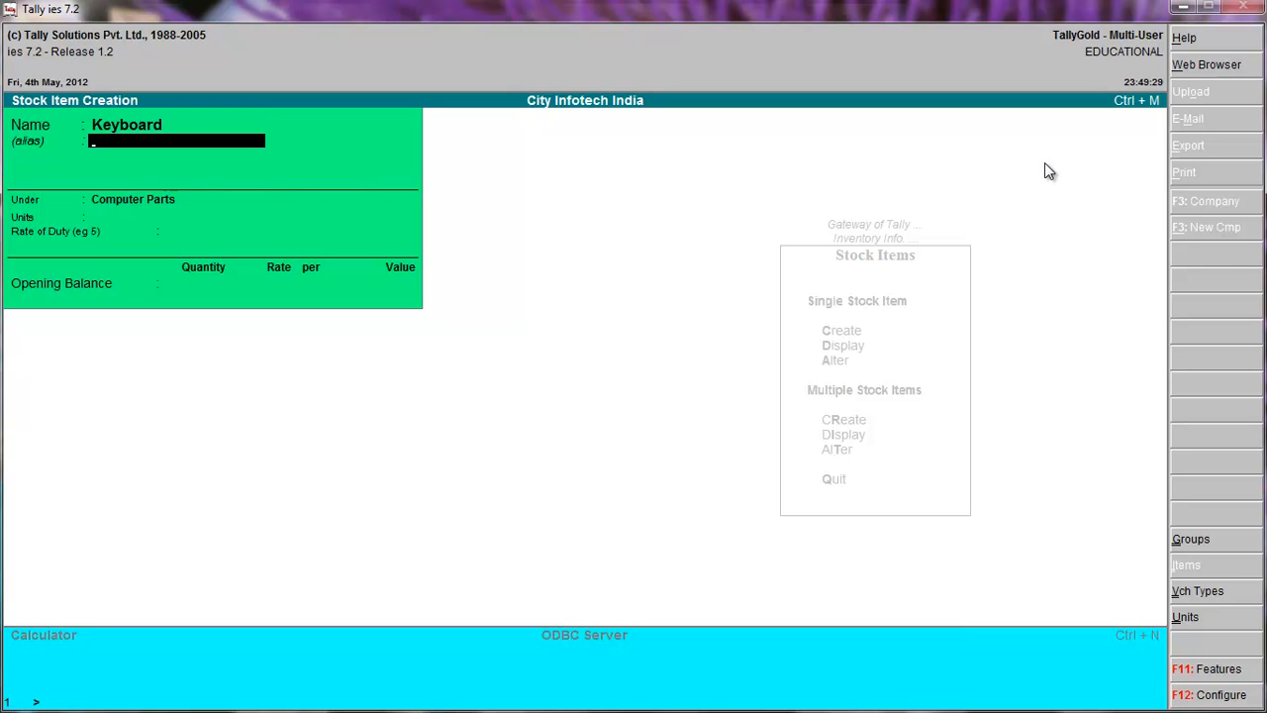
{"action": "key", "text": "Return"}
{"action": "key", "text": "Return"}
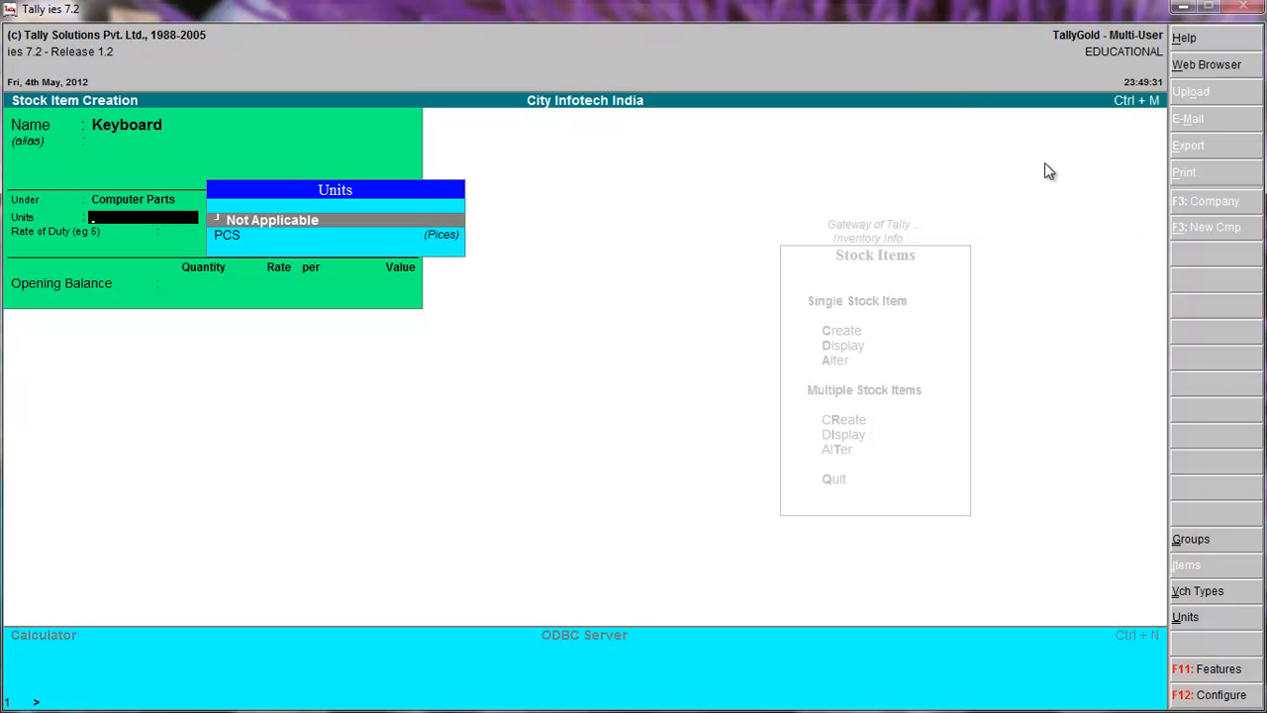
{"action": "key", "text": "Down"}
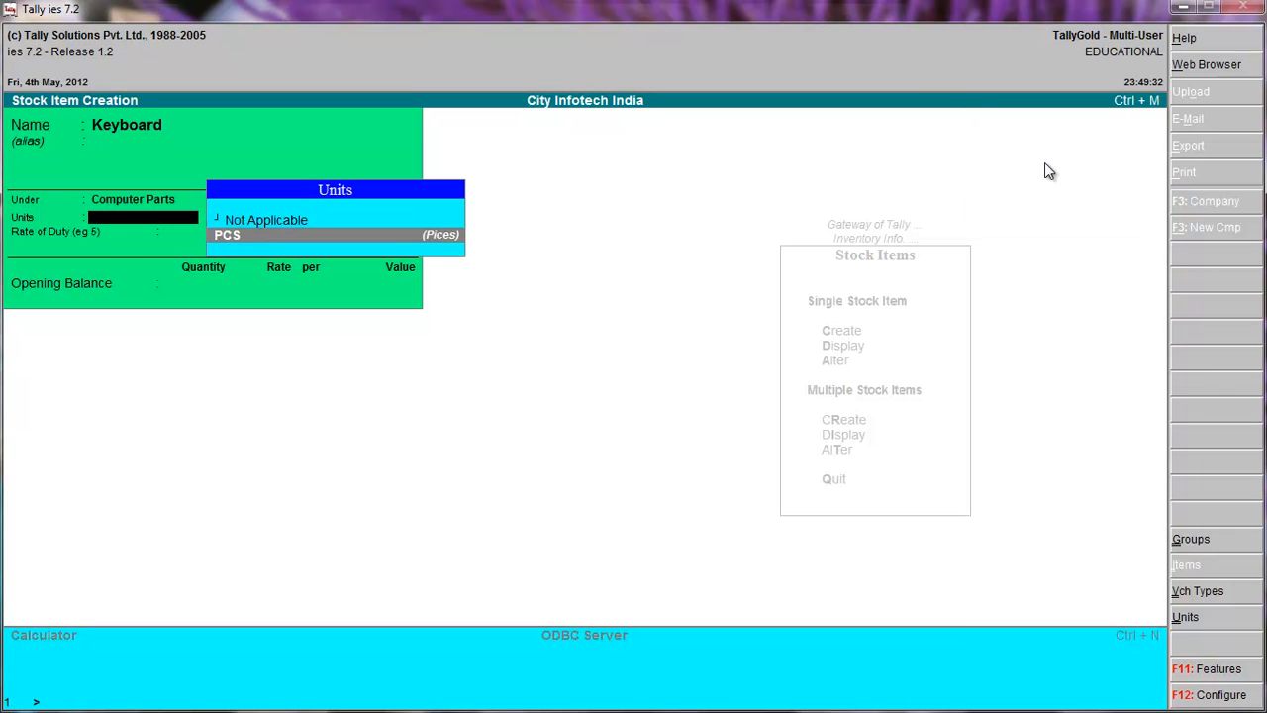
{"action": "key", "text": "Return"}
Enter Keyboard's opening balance as 1 PCS at a rate of 175 per PCS, and accept the stock item.
{"action": "key", "text": "Return"}
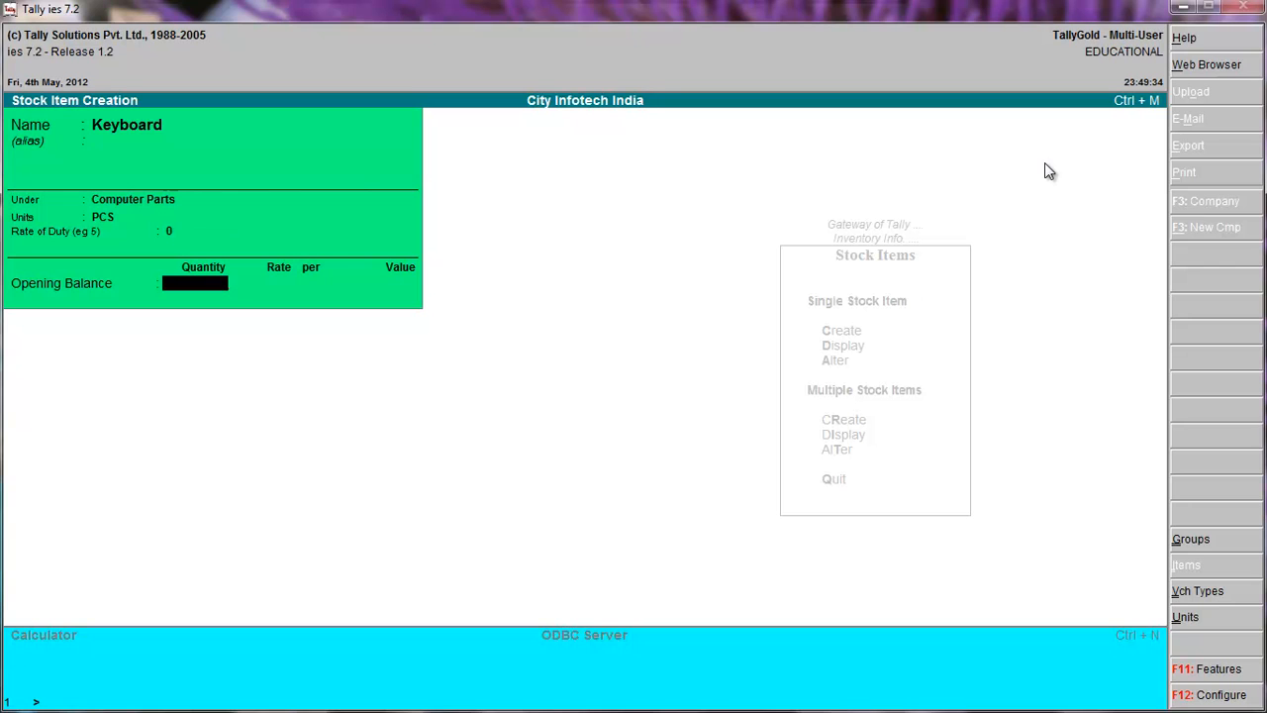
{"action": "type", "text": "1"}
{"action": "key", "text": "Return"}
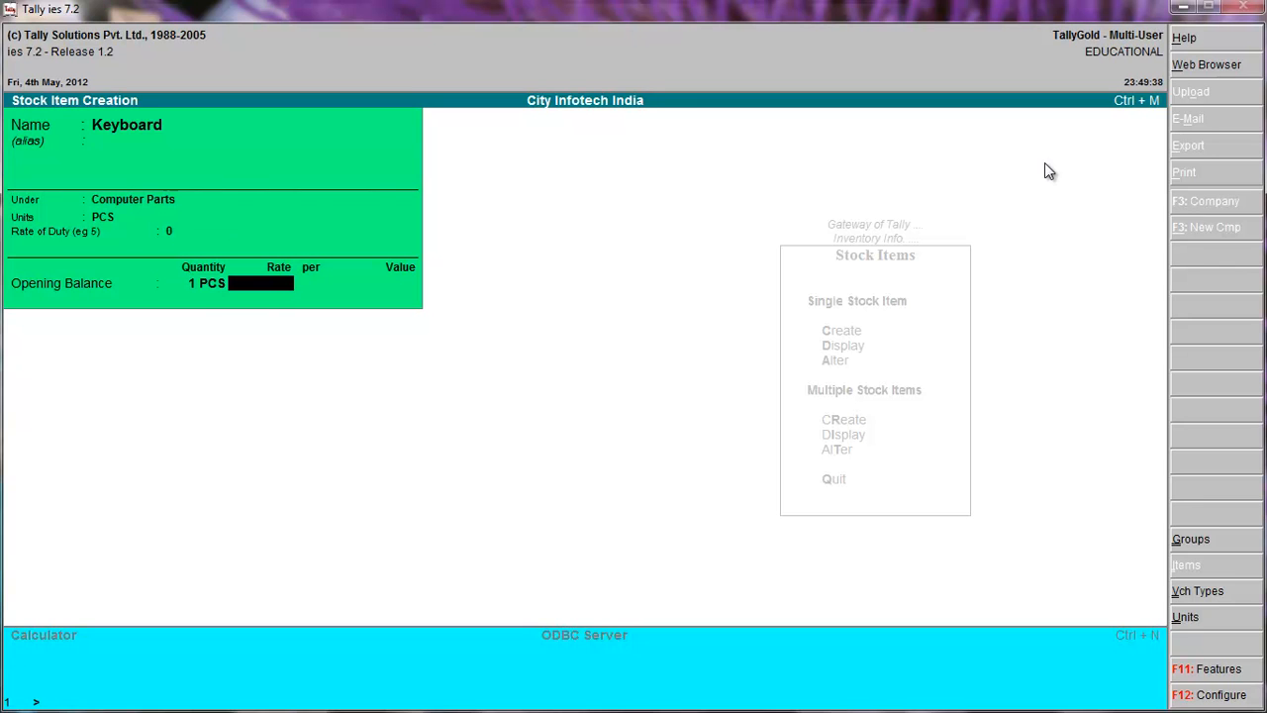
{"action": "type", "text": "175"}
{"action": "key", "text": "Return"}
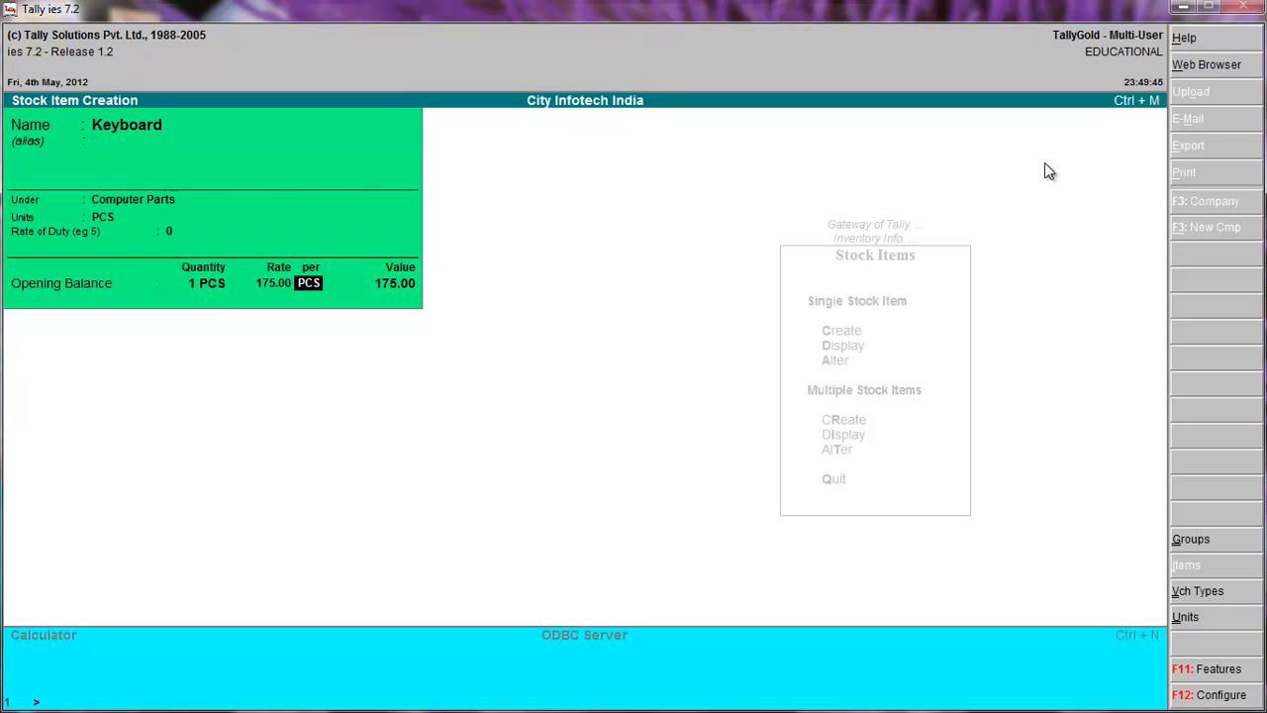
{"action": "key", "text": "Return"}
{"action": "key", "text": "Return"}
{"action": "key", "text": "Return"}
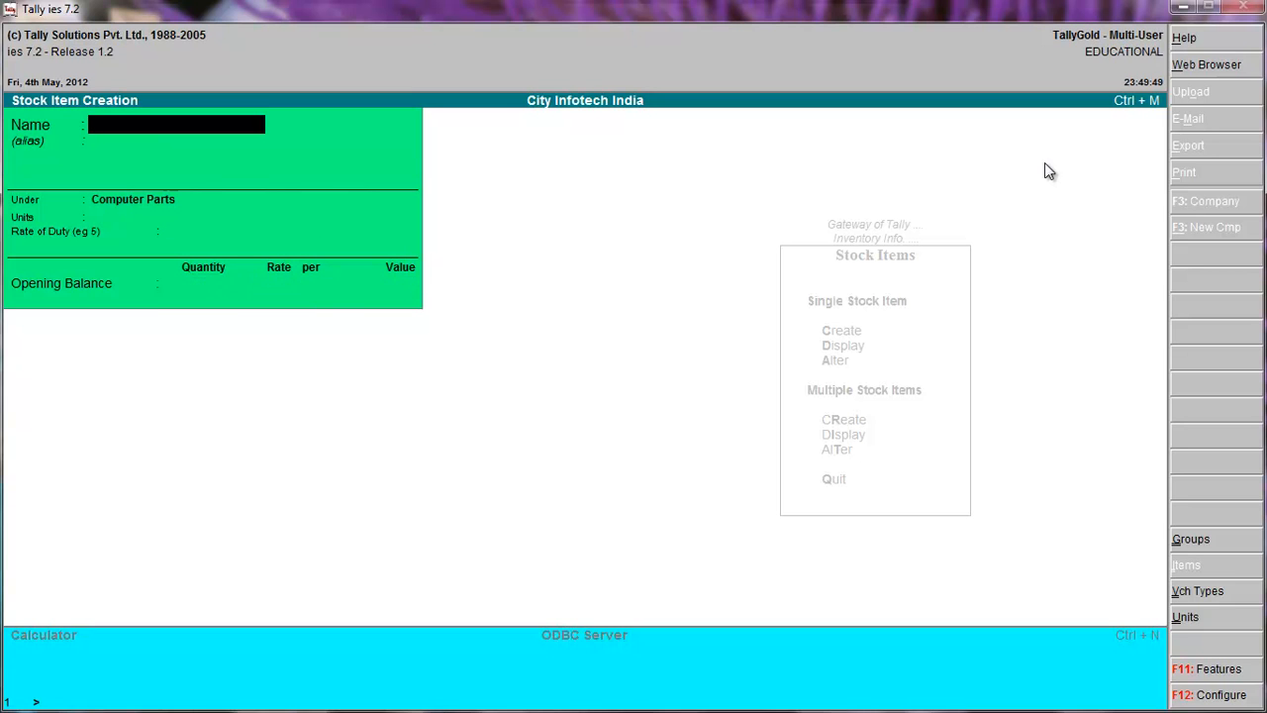
Name the next stock item Headphone without an alias, under Computer Parts, with unit PCS and a rate of duty of 0.
{"action": "type", "text": "Headphone"}
{"action": "key", "text": "Return"}
{"action": "key", "text": "Return"}
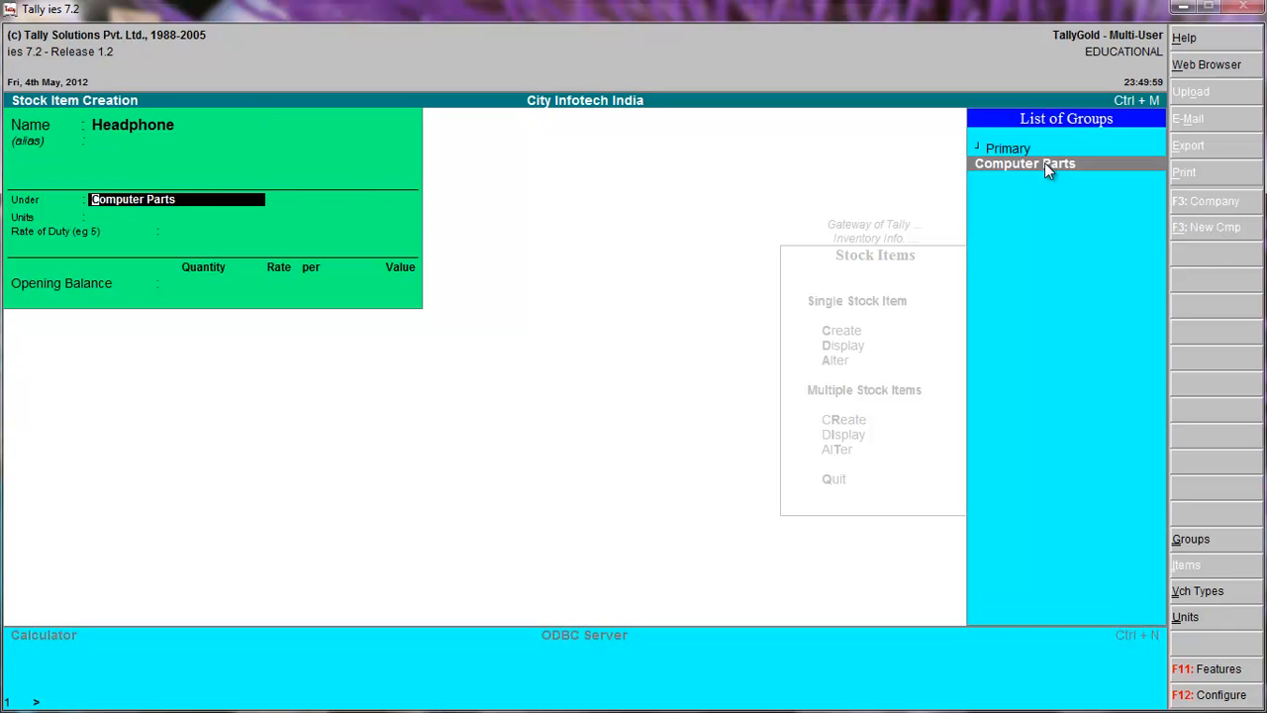
{"action": "key", "text": "Return"}
{"action": "key", "text": "Down"}
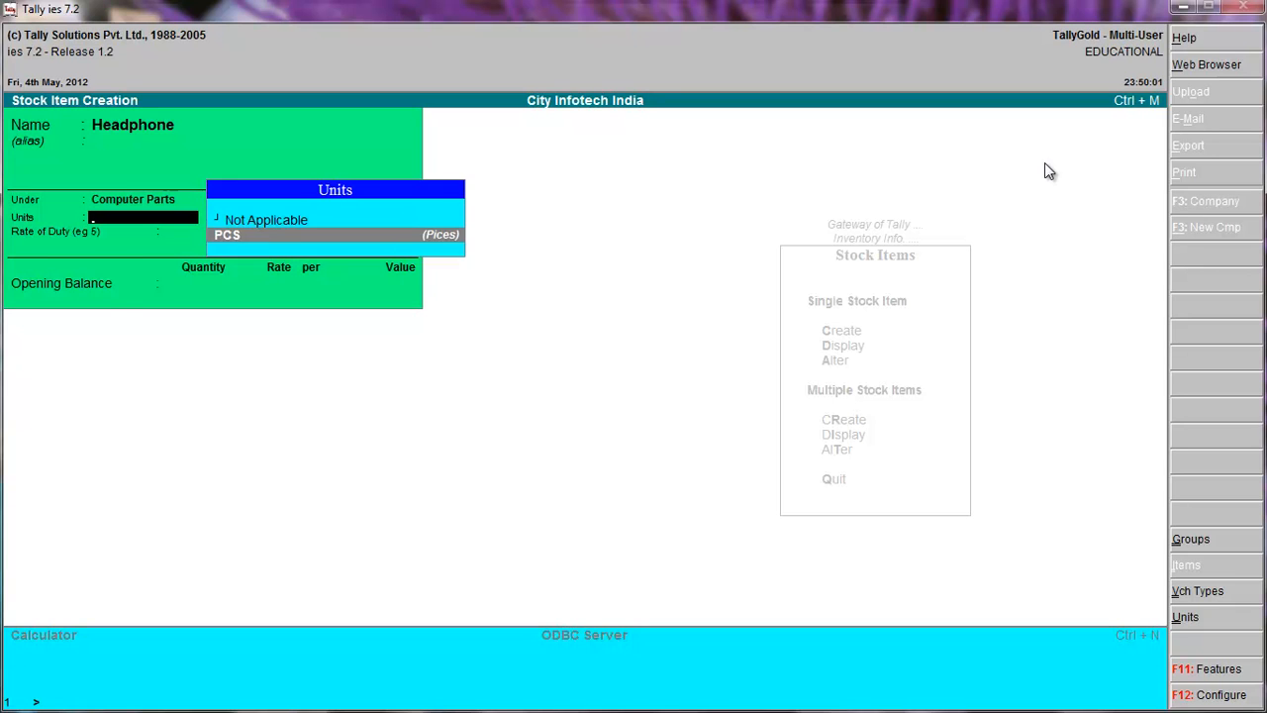
{"action": "key", "text": "Return"}
Enter Headphone's opening balance as 1 PCS at a rate of 155 per PCS, accept the item and quit stock item creation.
{"action": "key", "text": "Return"}
{"action": "type", "text": "1"}
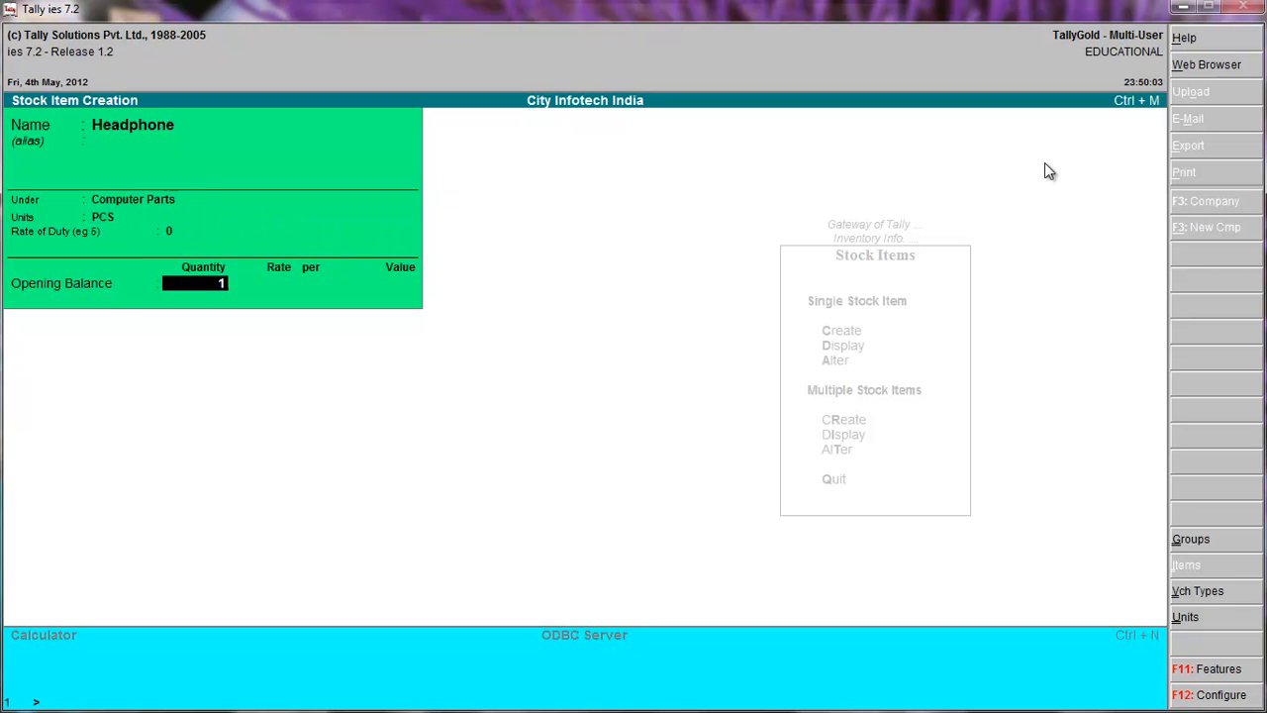
{"action": "key", "text": "Return"}
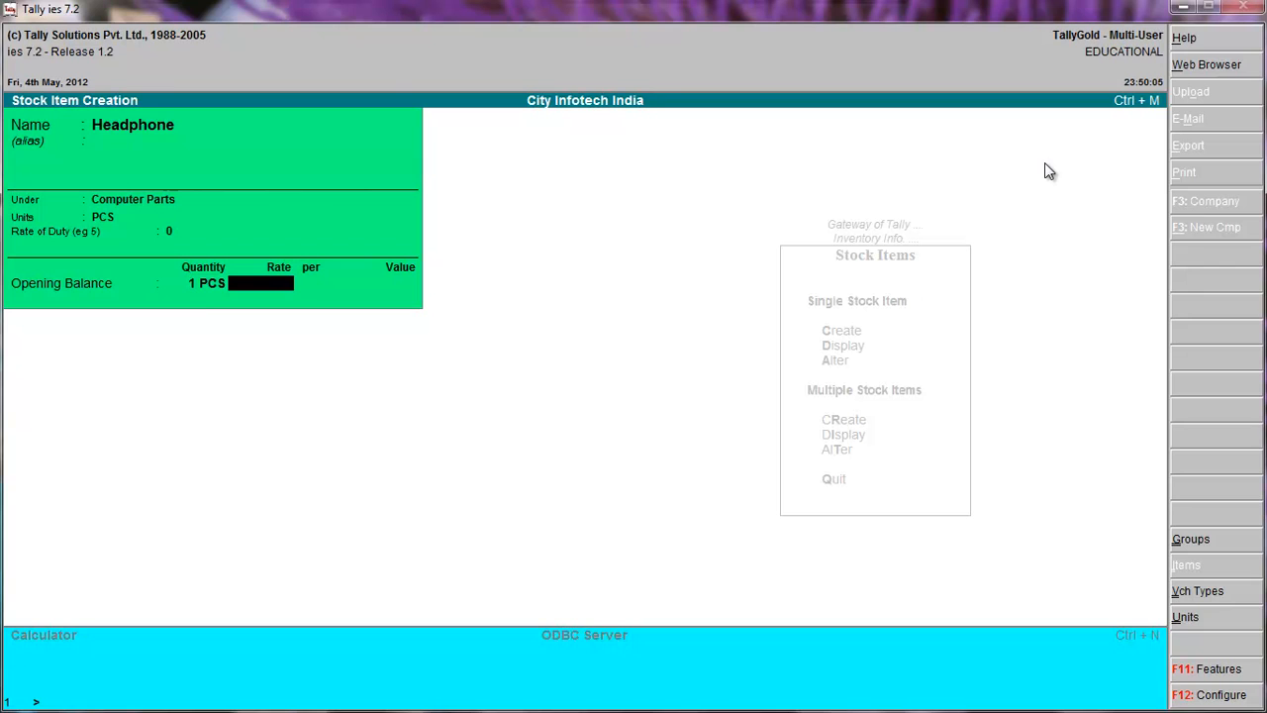
{"action": "type", "text": "155"}
{"action": "key", "text": "Return"}
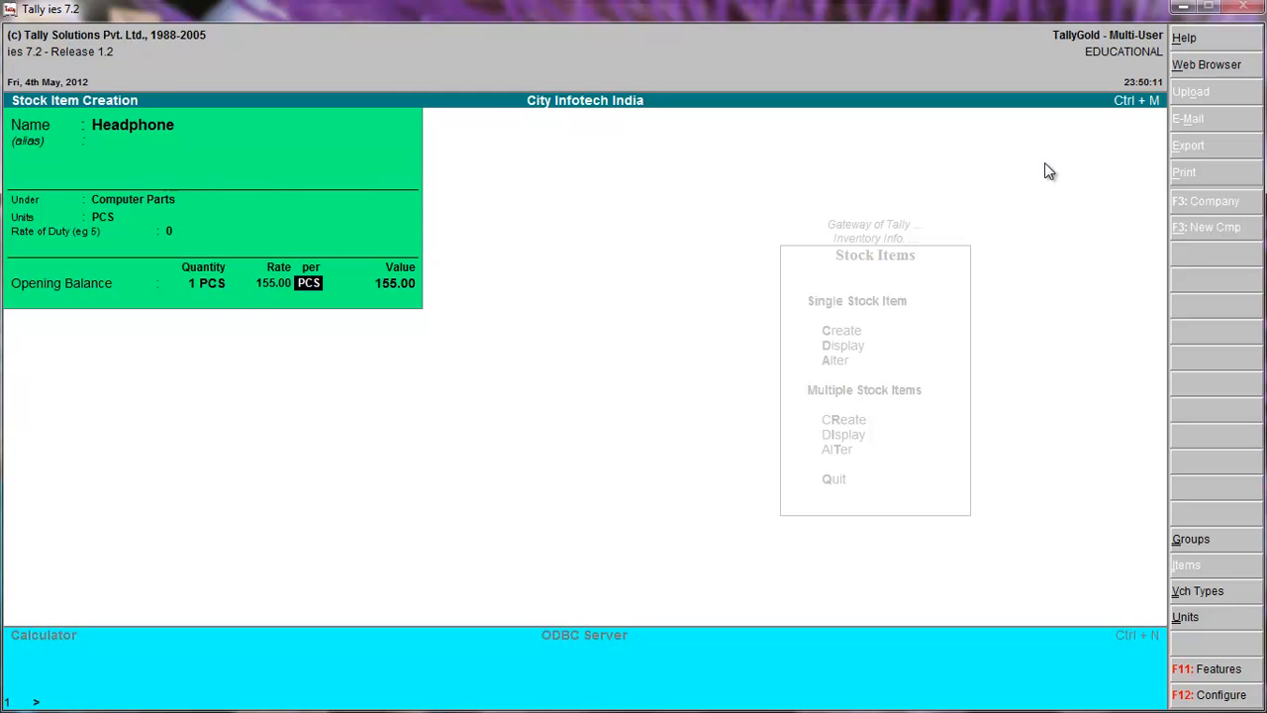
{"action": "key", "text": "Return"}
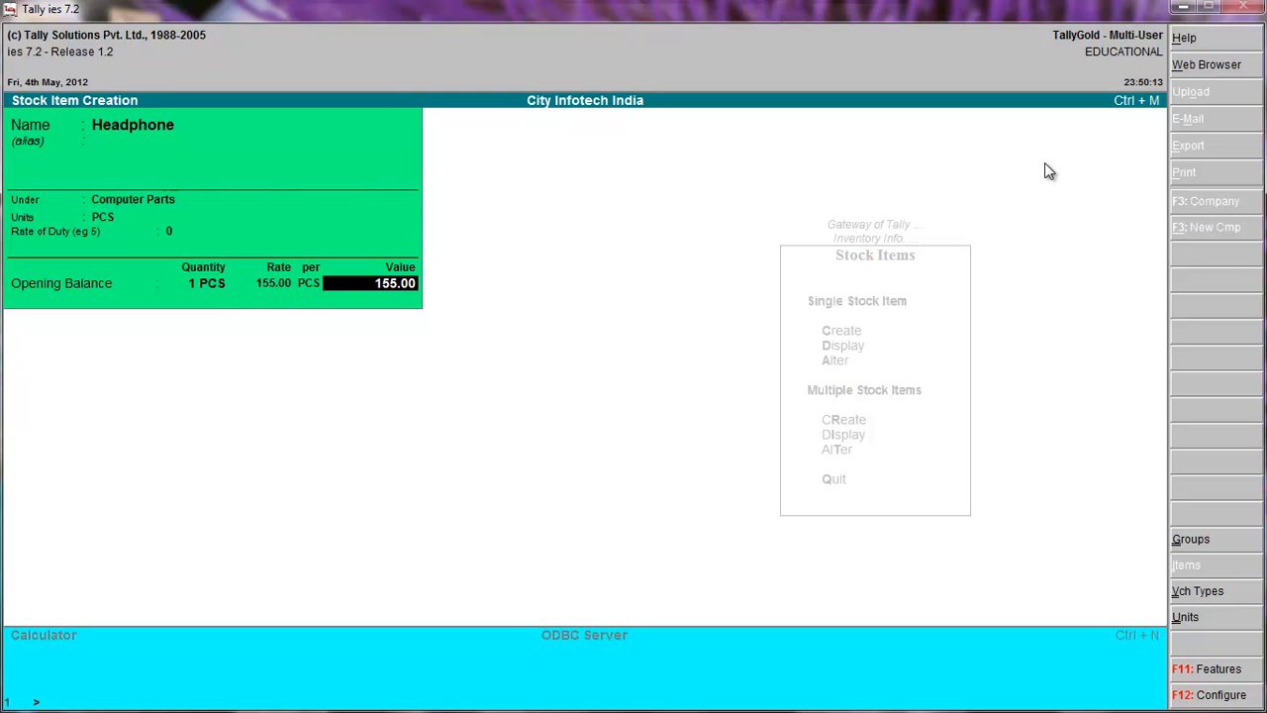
{"action": "key", "text": "Return"}
{"action": "key", "text": "Return"}
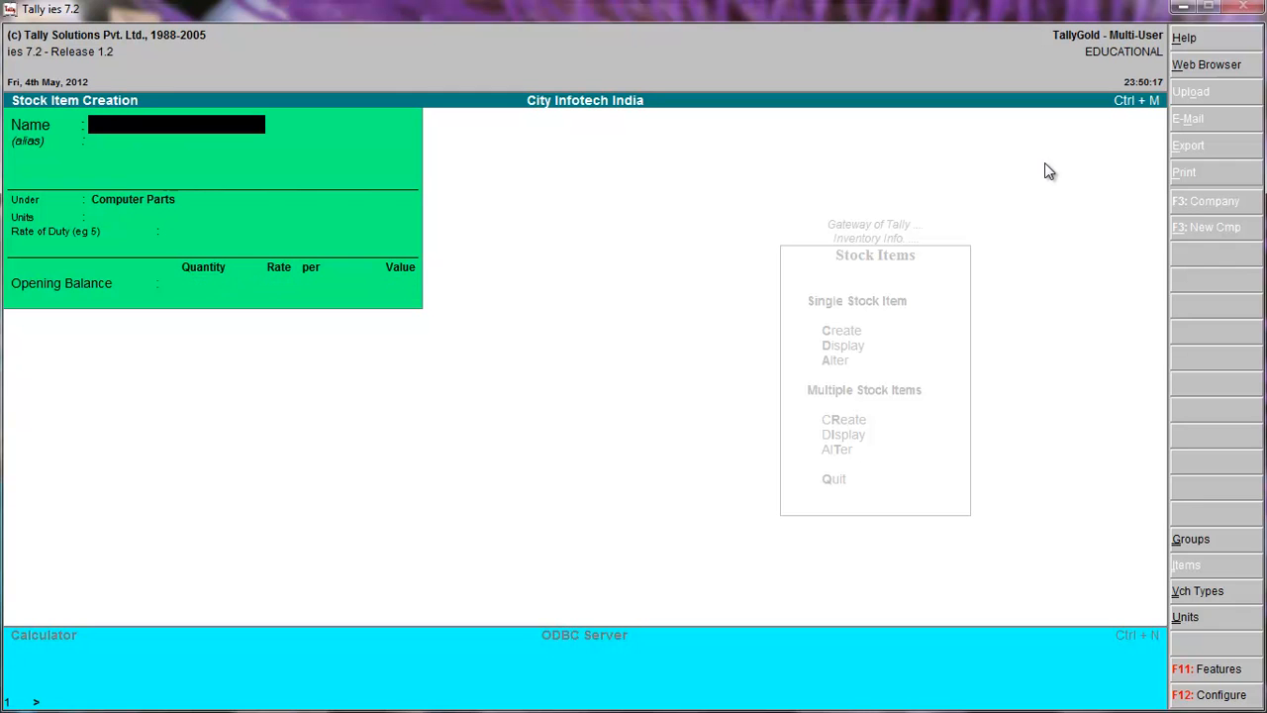
{"action": "key", "text": "Escape"}
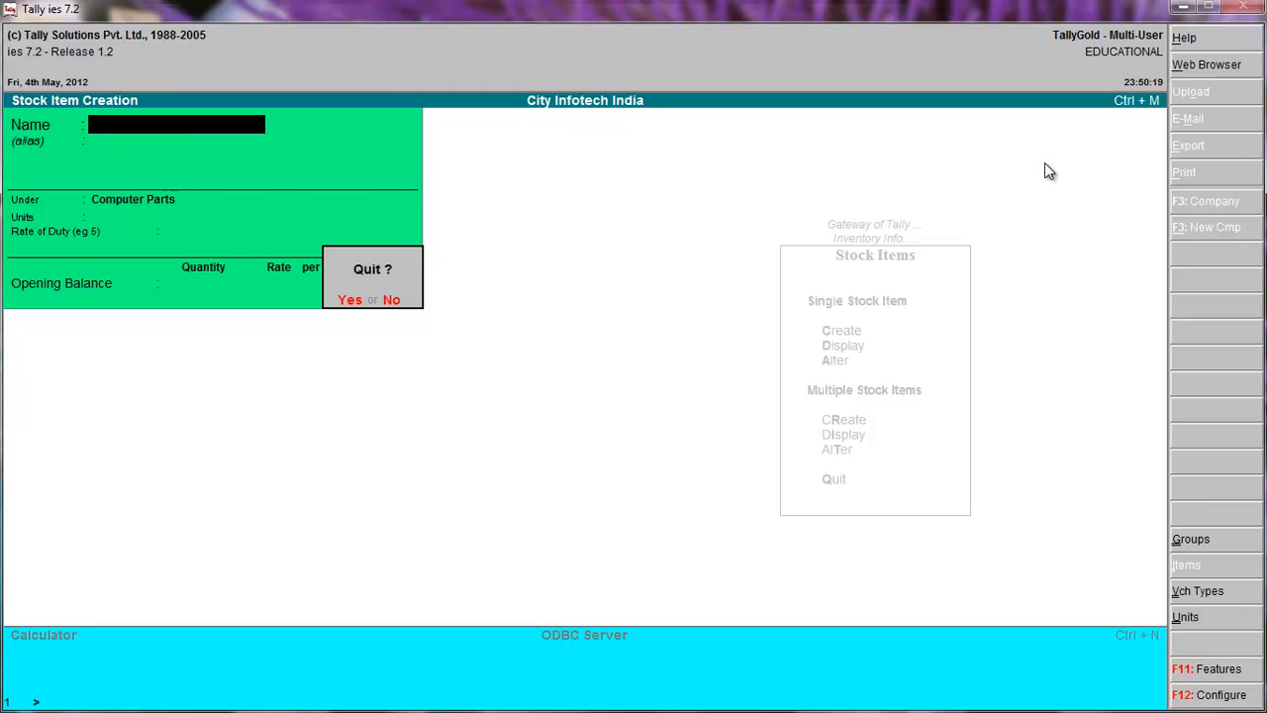
{"action": "key", "text": "y"}
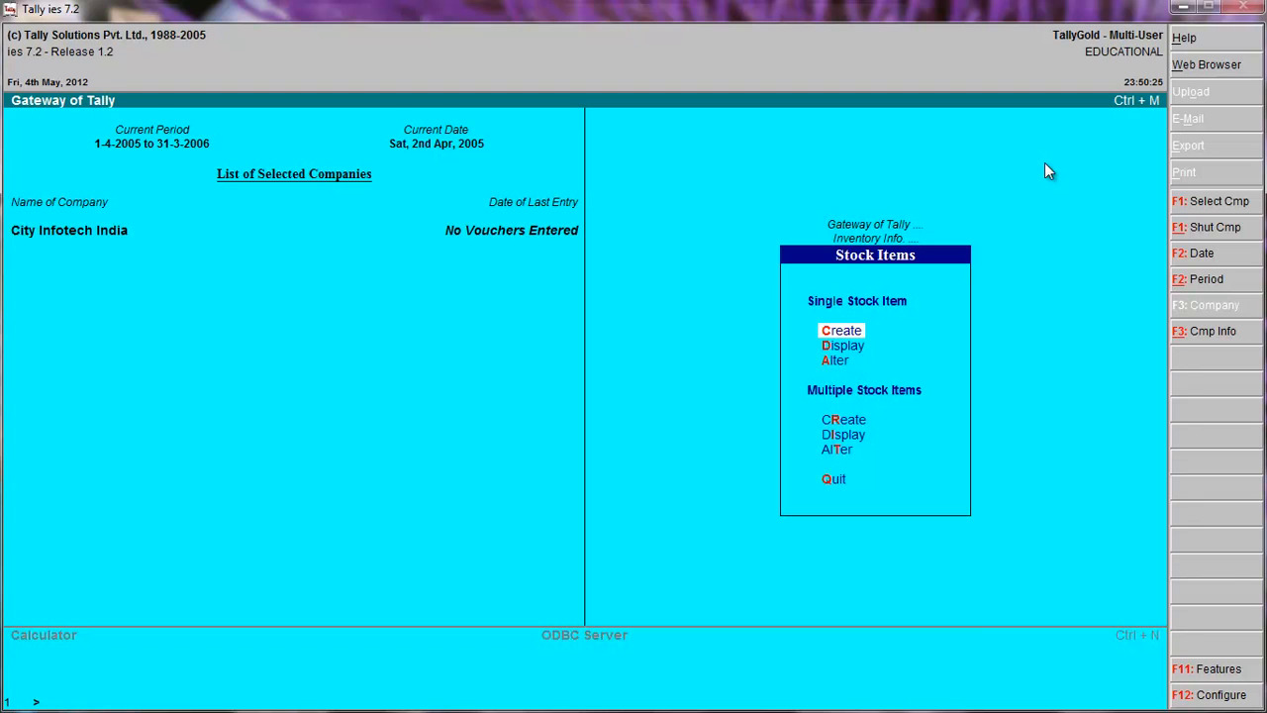
Display the Headphone stock item to review its group, unit and opening balance.
{"action": "left_click", "coordinate": [841, 357]}
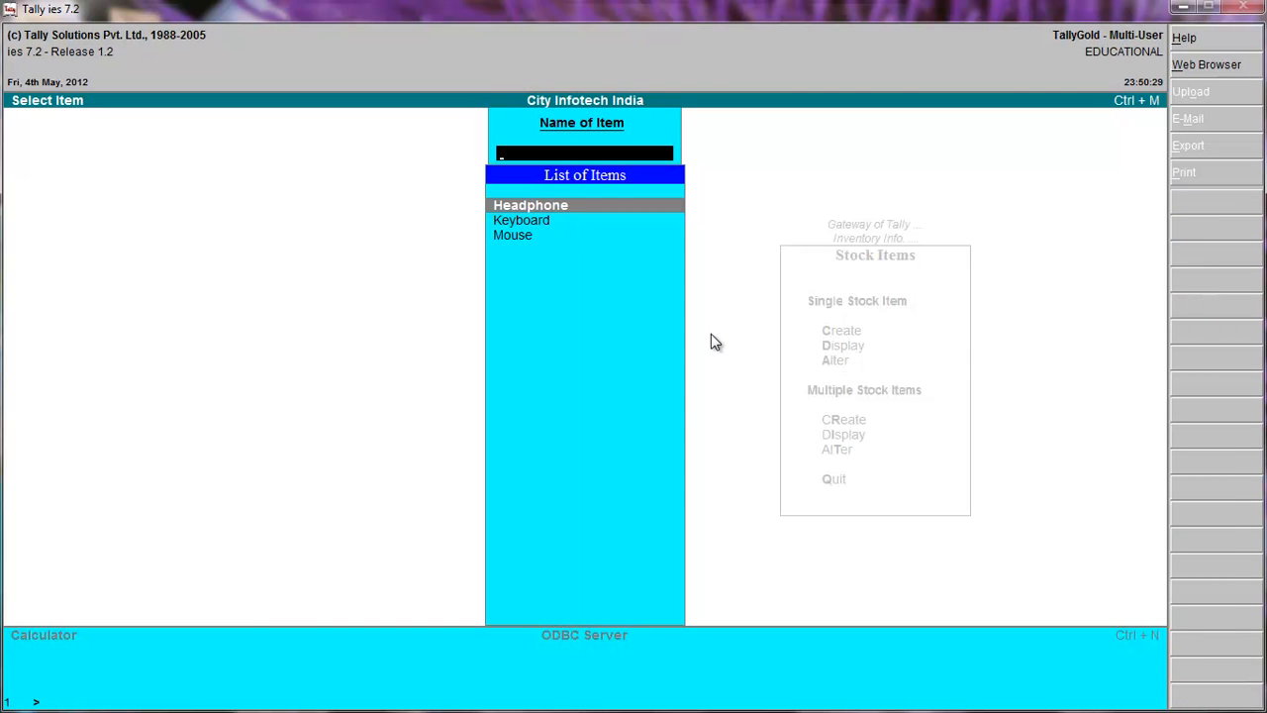
{"action": "left_click", "coordinate": [581, 205]}
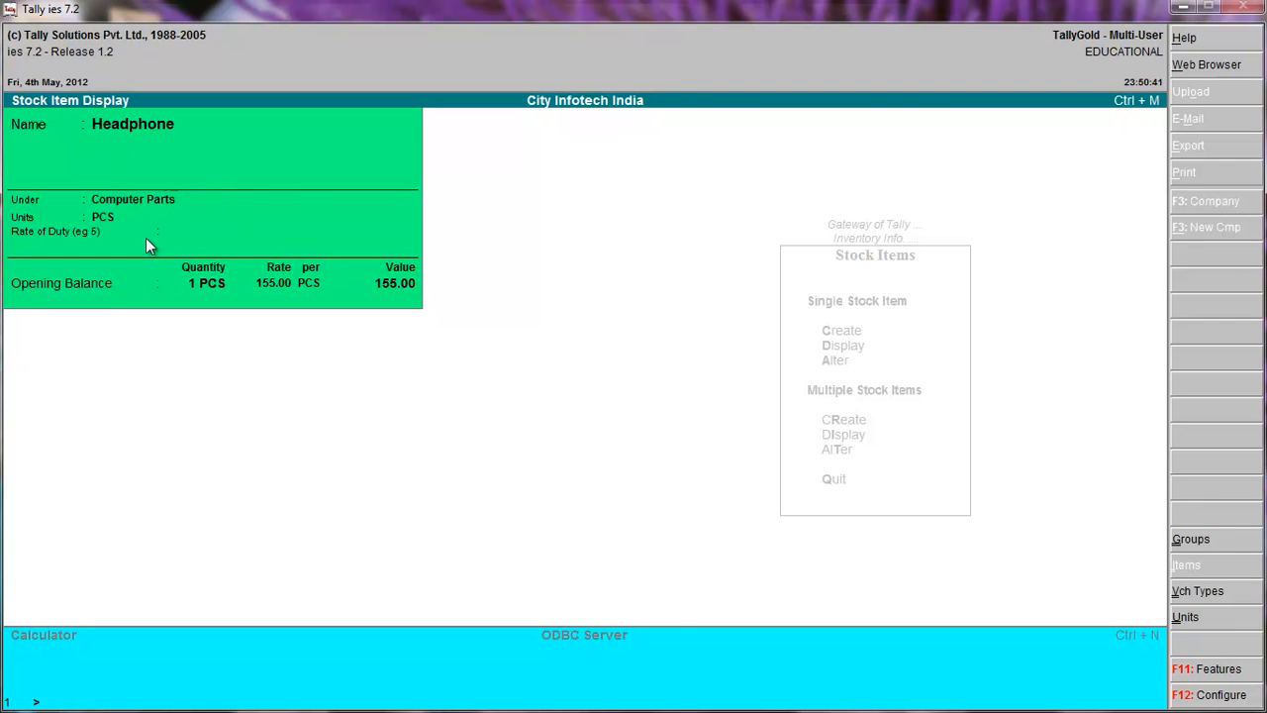
{"action": "key", "text": "Escape"}
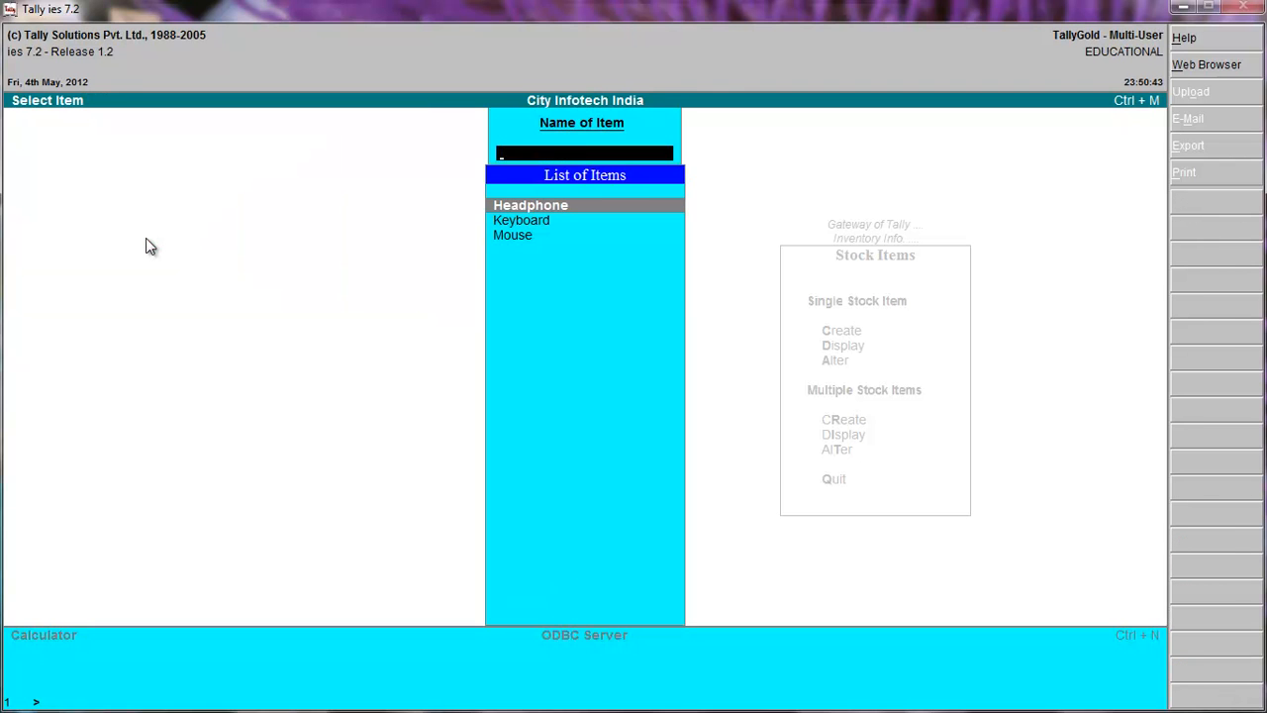
{"action": "key", "text": "Escape"}
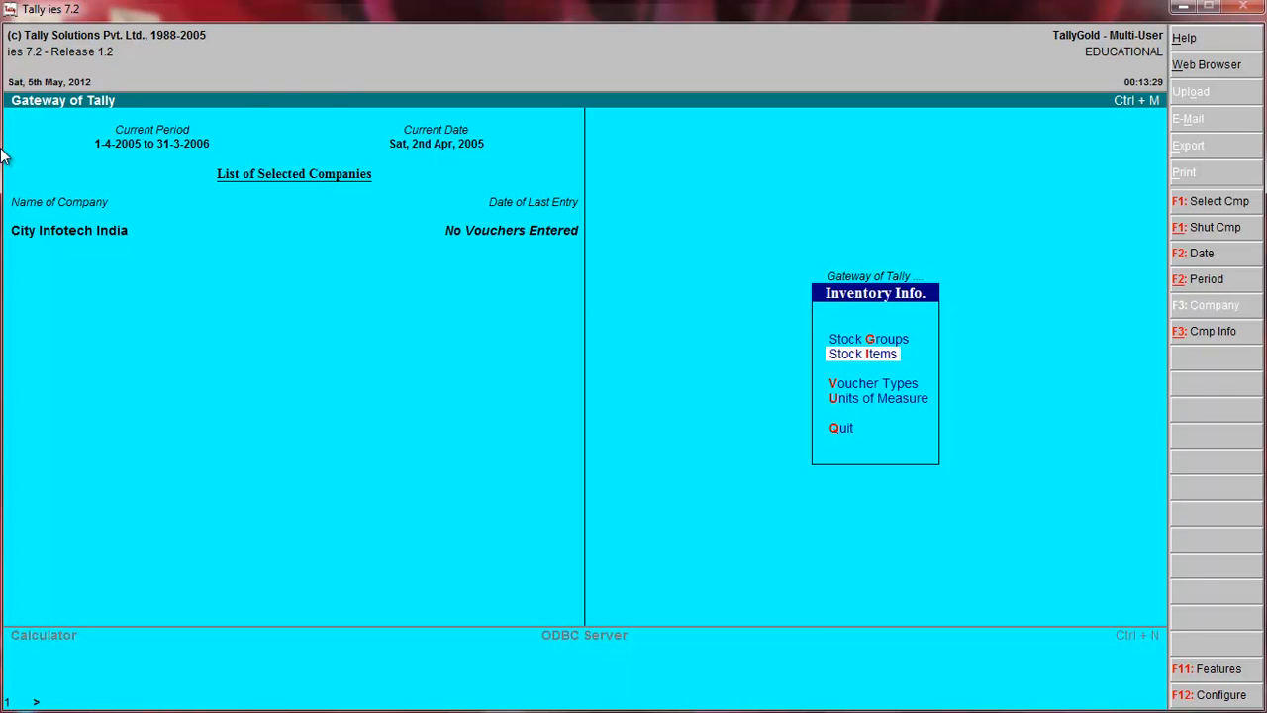
Start a Receipt voucher with Cash as its account and Capital A/C as the particulars.
{"action": "key", "text": "Escape"}
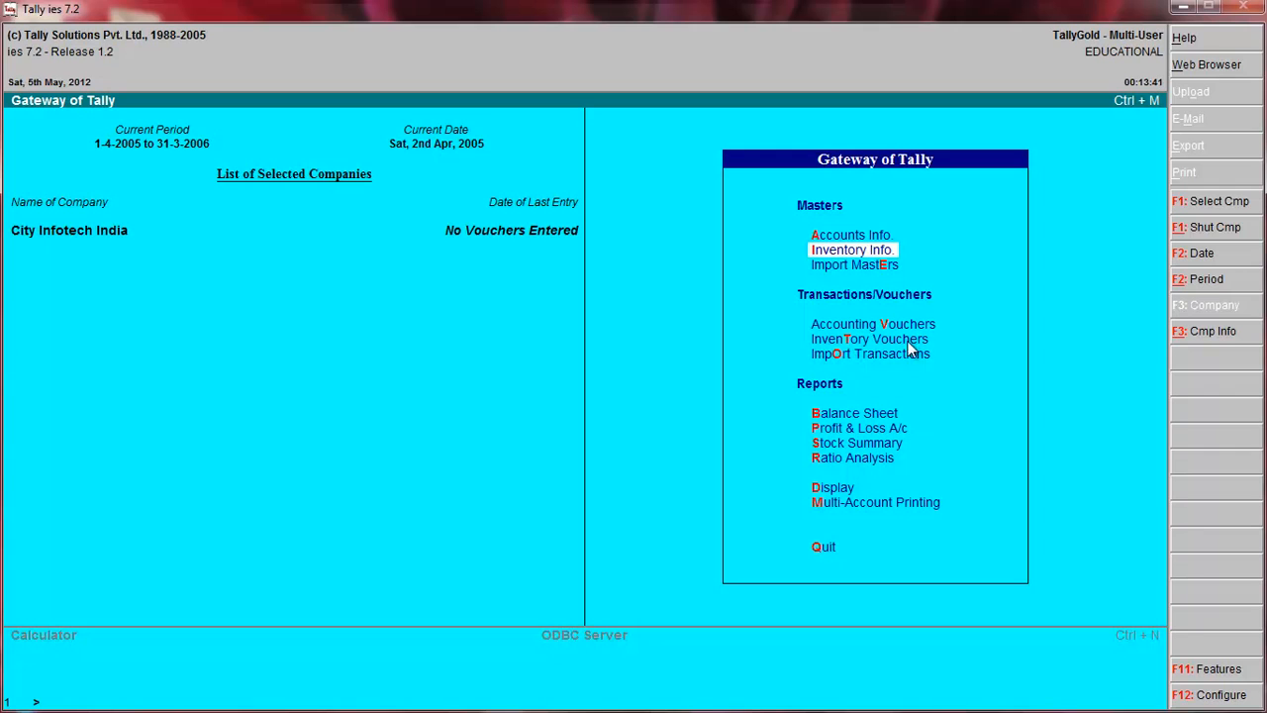
{"action": "left_click", "coordinate": [860, 339]}
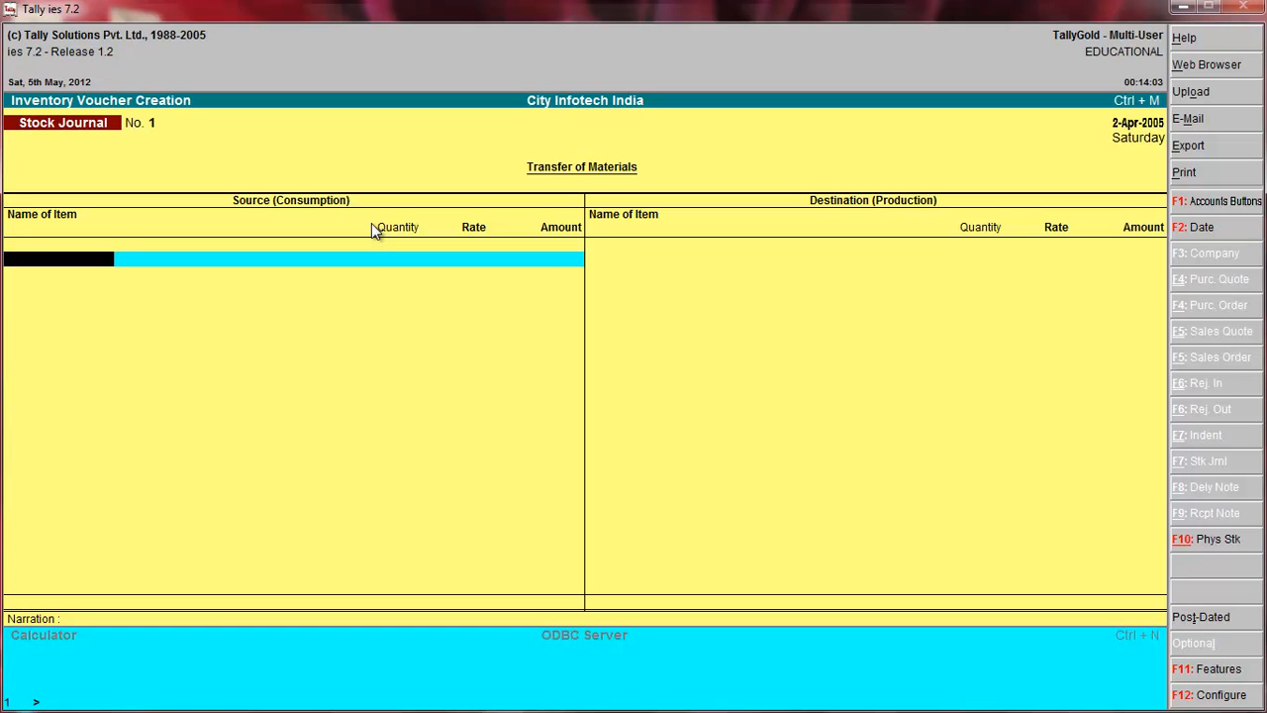
{"action": "key", "text": "F1"}
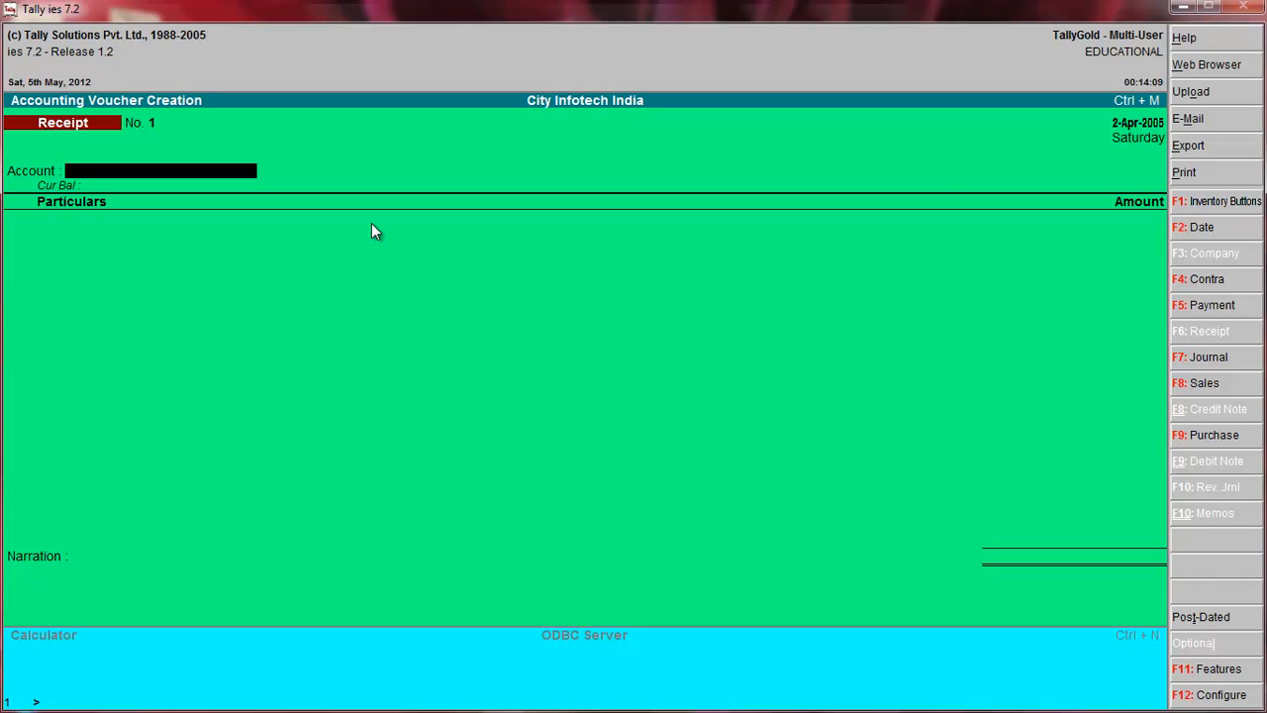
{"action": "type", "text": "C"}
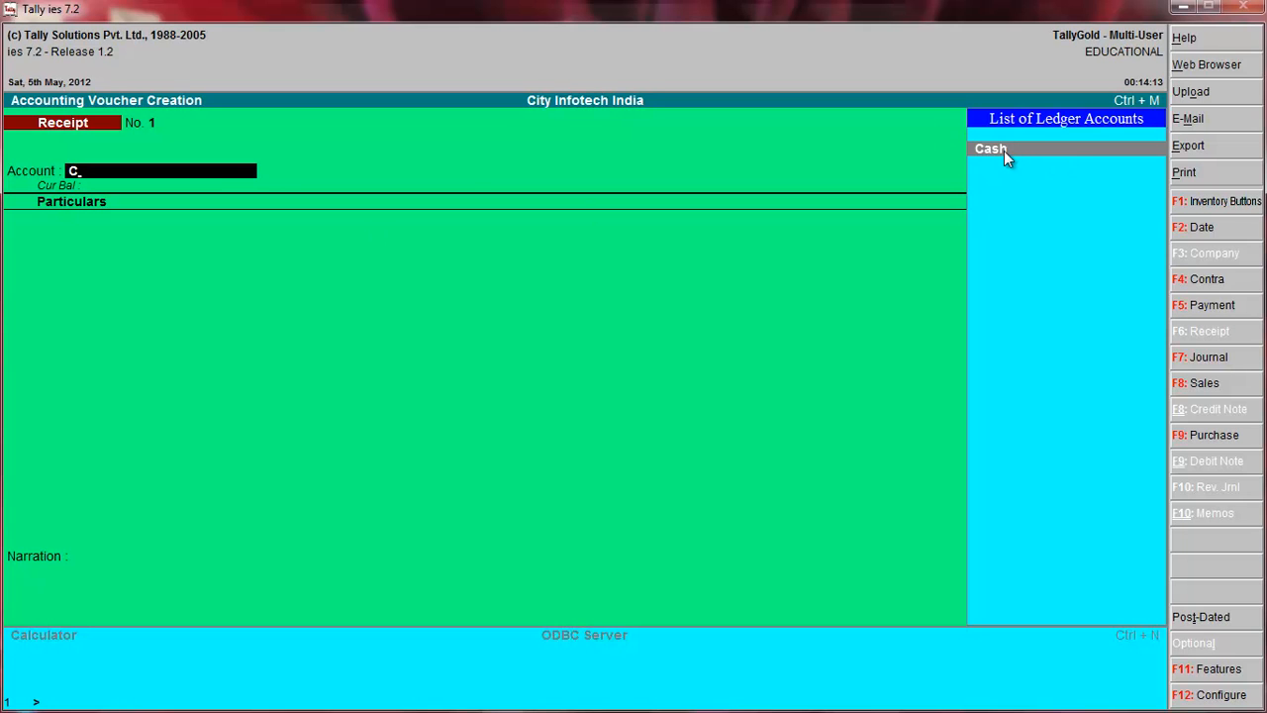
{"action": "key", "text": "Return"}
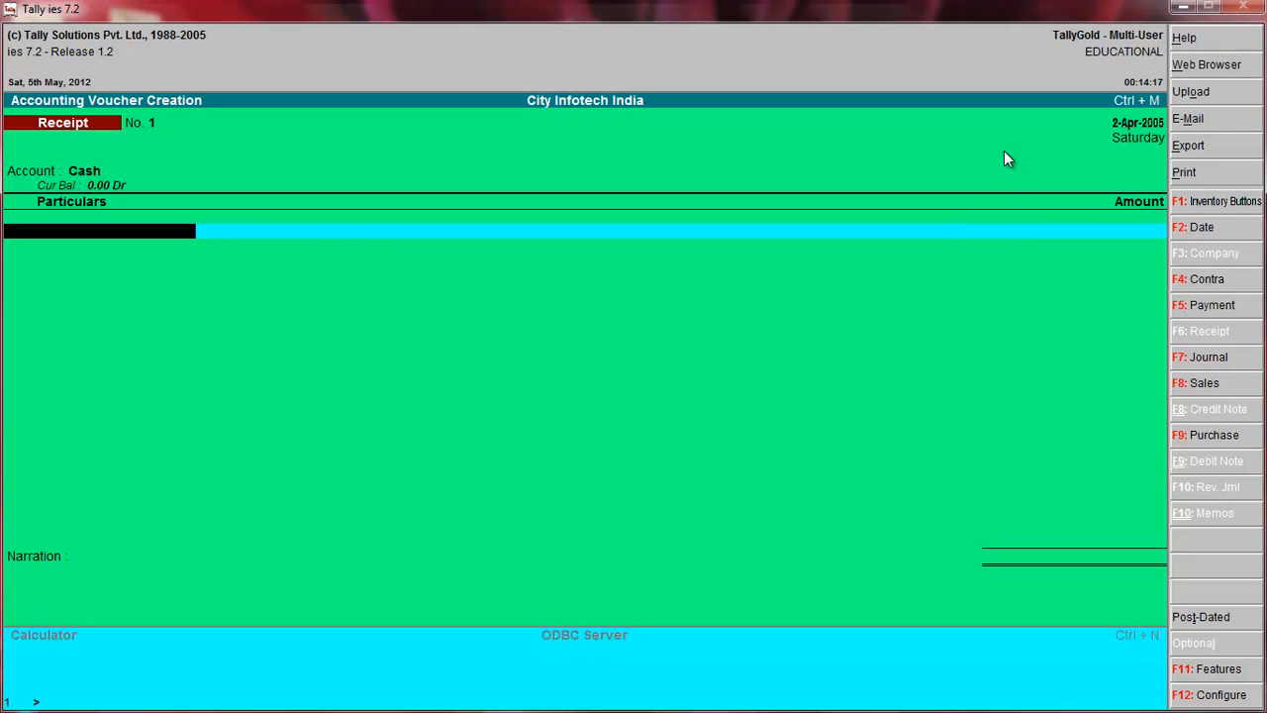
{"action": "type", "text": "C"}
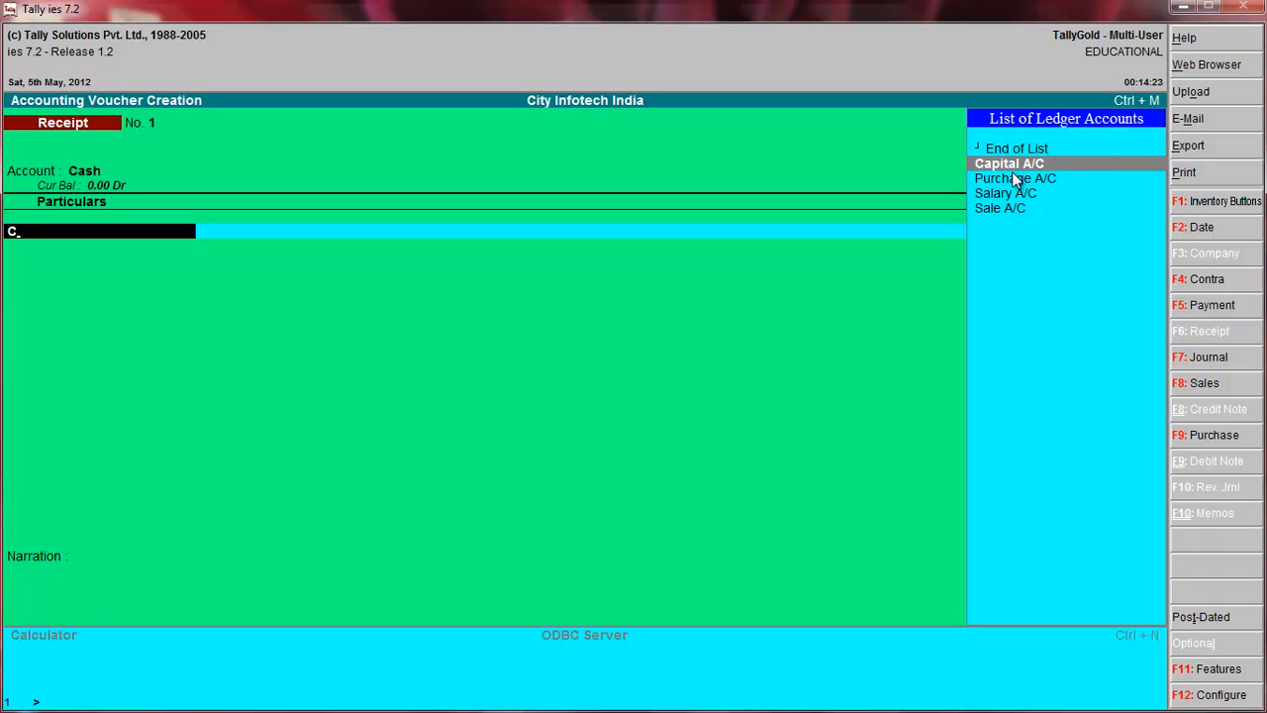
{"action": "key", "text": "Return"}
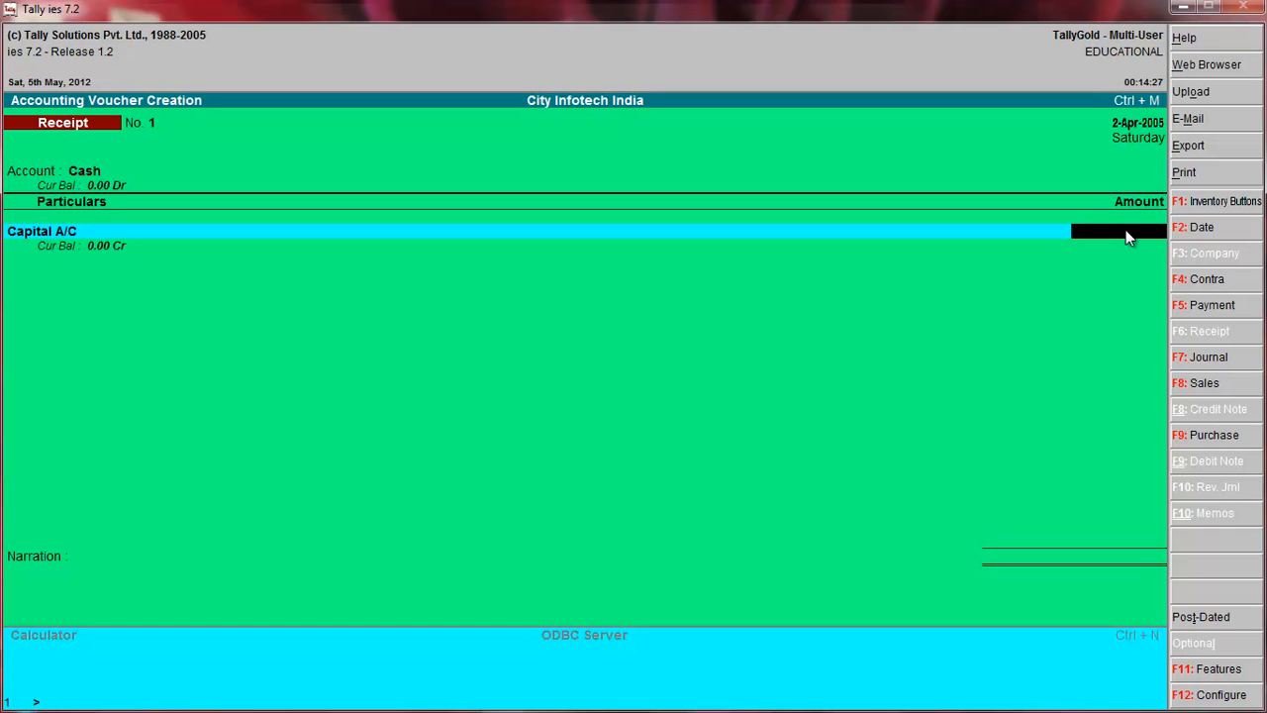
Enter 15,000 as the Capital A/C amount and accept the receipt without a narration.
{"action": "type", "text": "15"}
{"action": "type", "text": "00"}
{"action": "key", "text": "Return"}
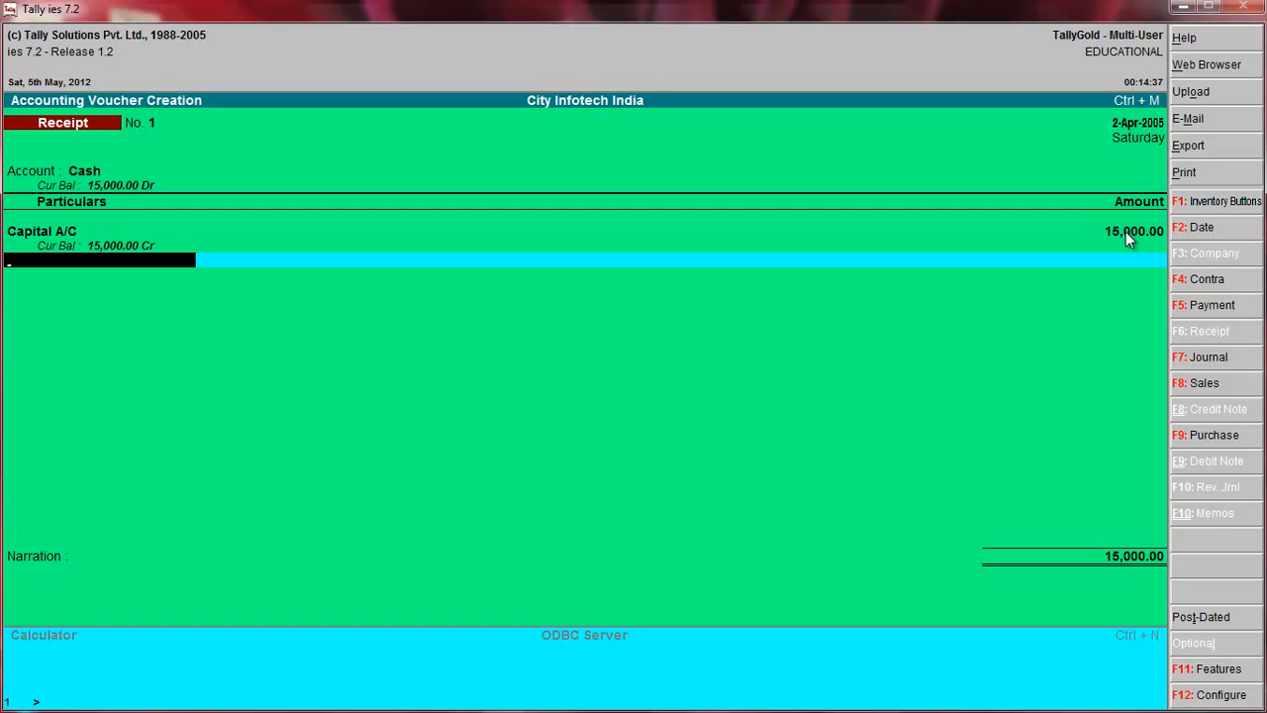
{"action": "key", "text": "Return"}
{"action": "key", "text": "Return"}
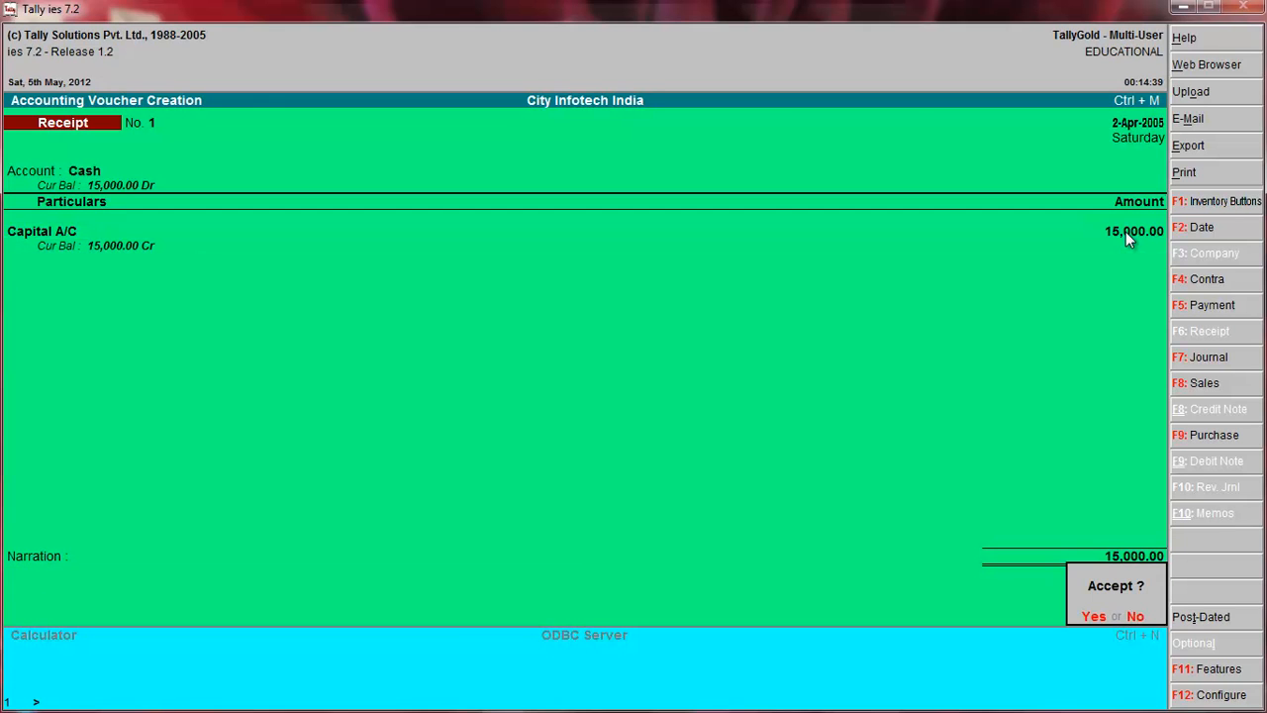
{"action": "key", "text": "Return"}
Start a Purchase voucher without a reference, using Cash as party and supplier and Purchase A/C as the purchase ledger.
{"action": "key", "text": "alt+F7"}
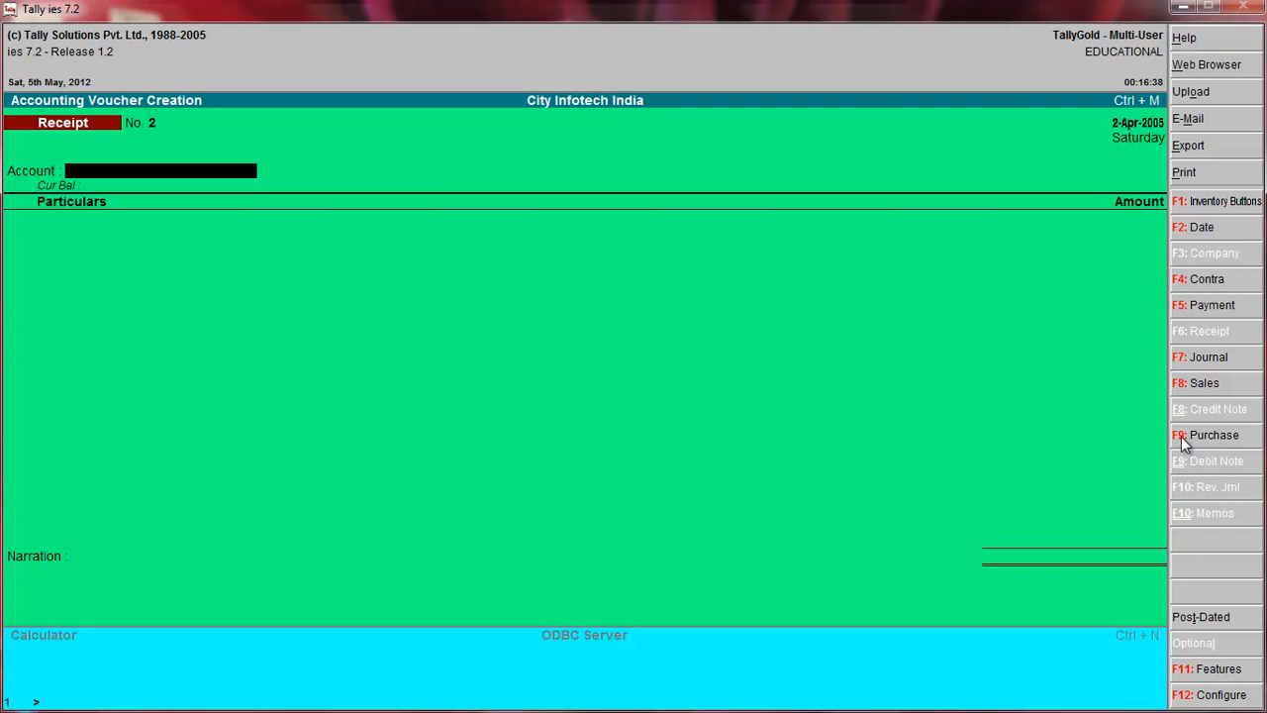
{"action": "left_click", "coordinate": [1182, 437]}
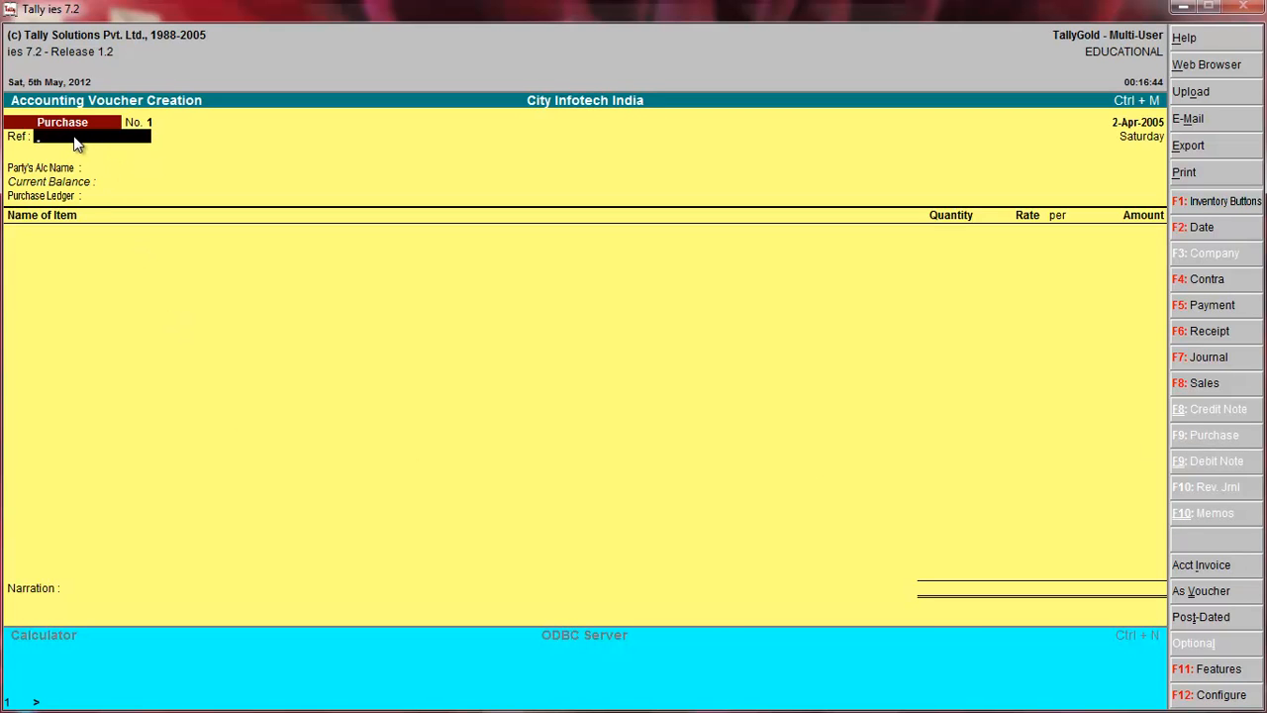
{"action": "key", "text": "Return"}
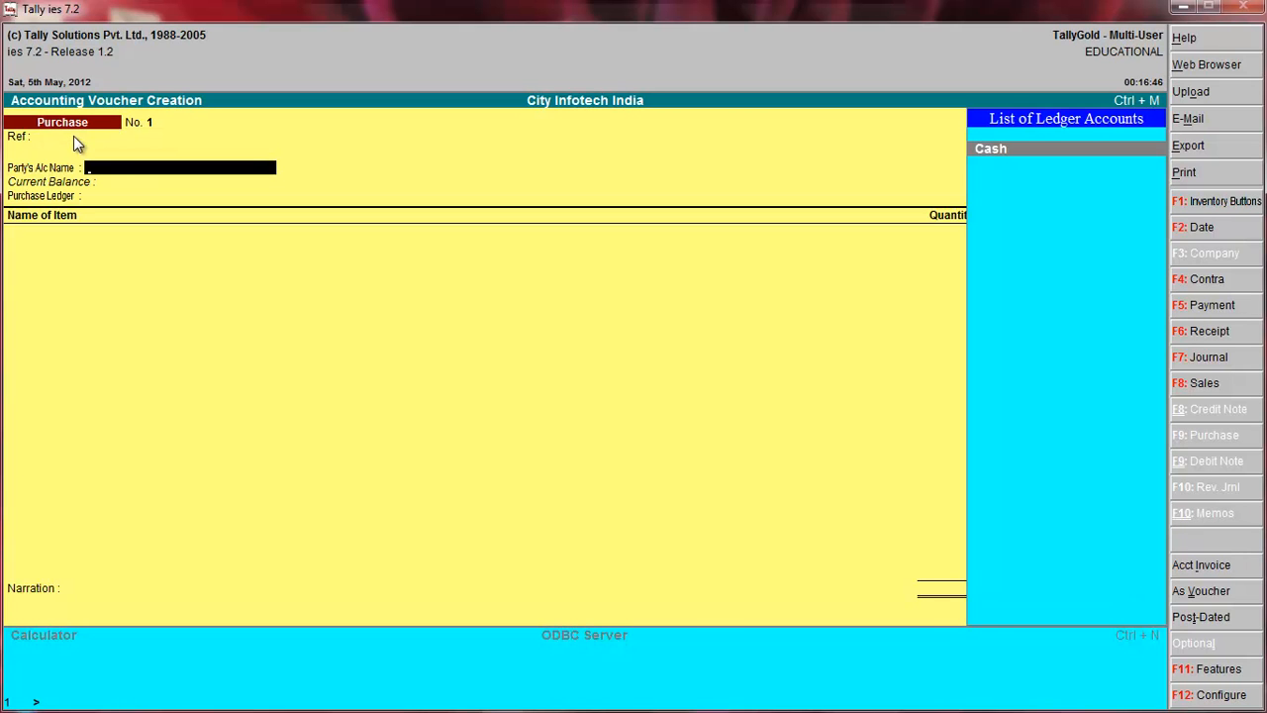
{"action": "left_click", "coordinate": [1002, 152]}
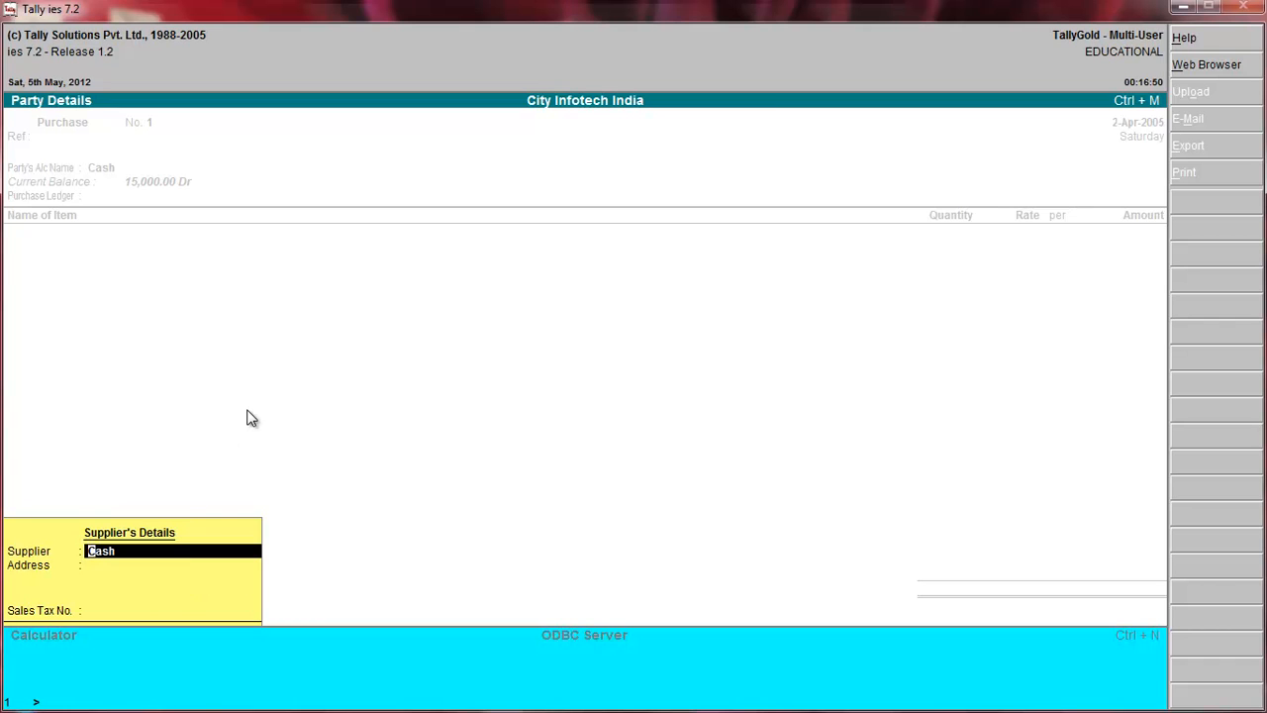
{"action": "key", "text": "Return"}
{"action": "key", "text": "Return"}
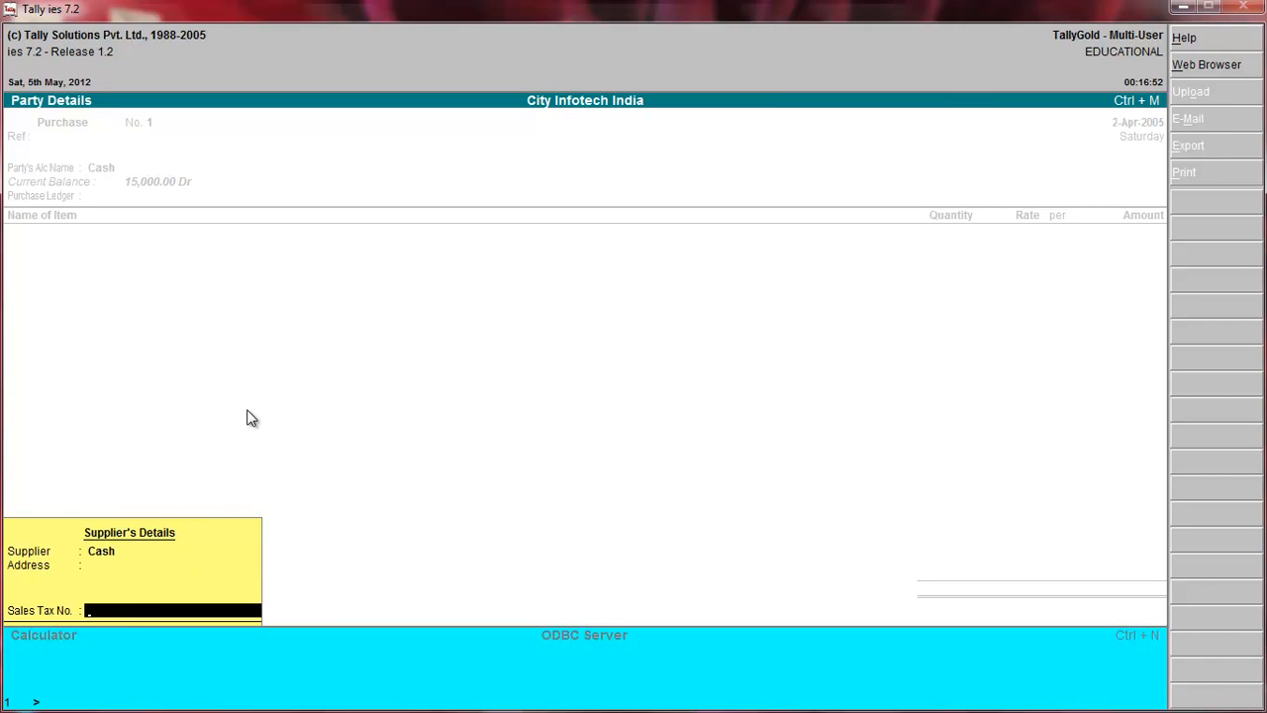
{"action": "key", "text": "Return"}
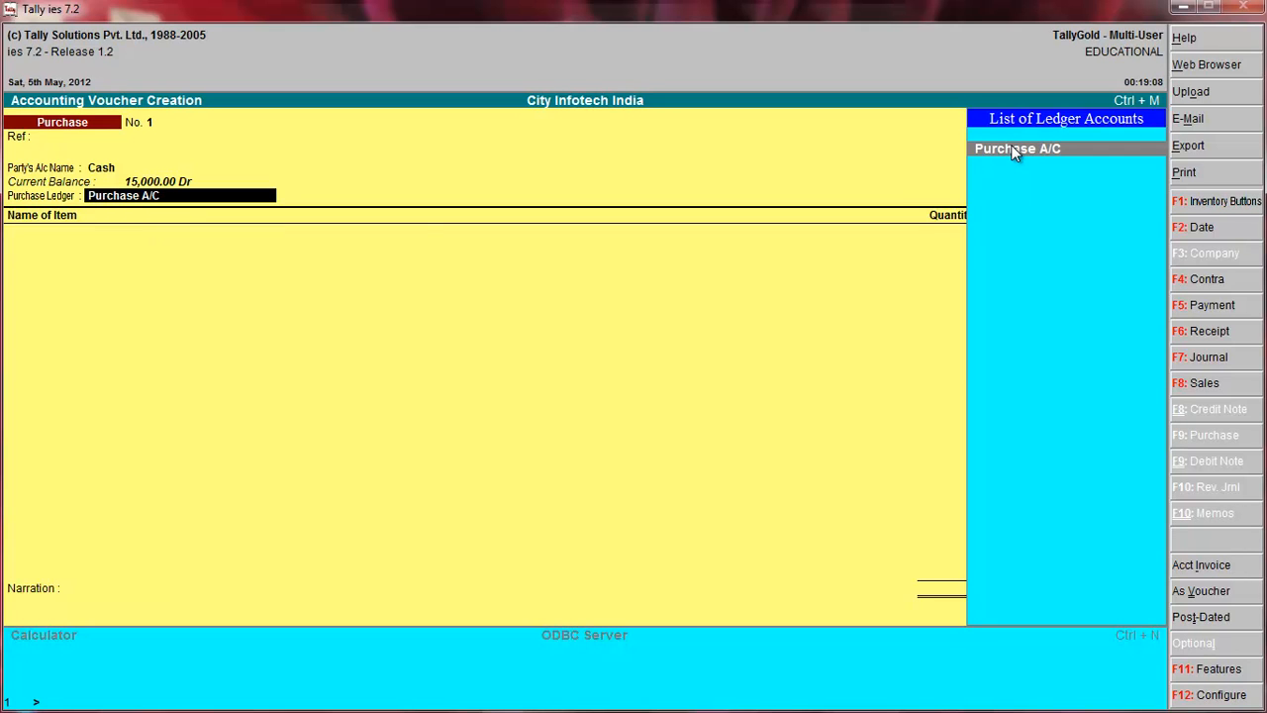
{"action": "key", "text": "Return"}
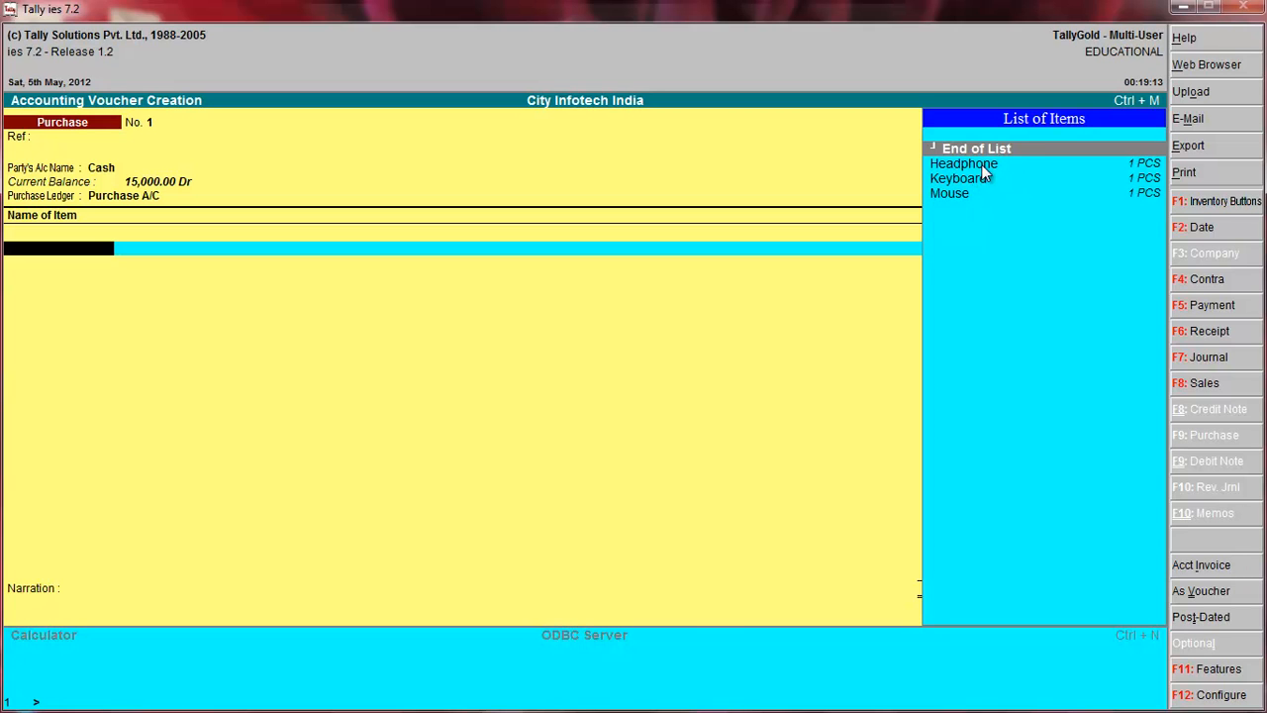
Add Headphone to the purchase voucher with a quantity of 5 PCS at a rate of 155 per PCS.
{"action": "left_click", "coordinate": [981, 163]}
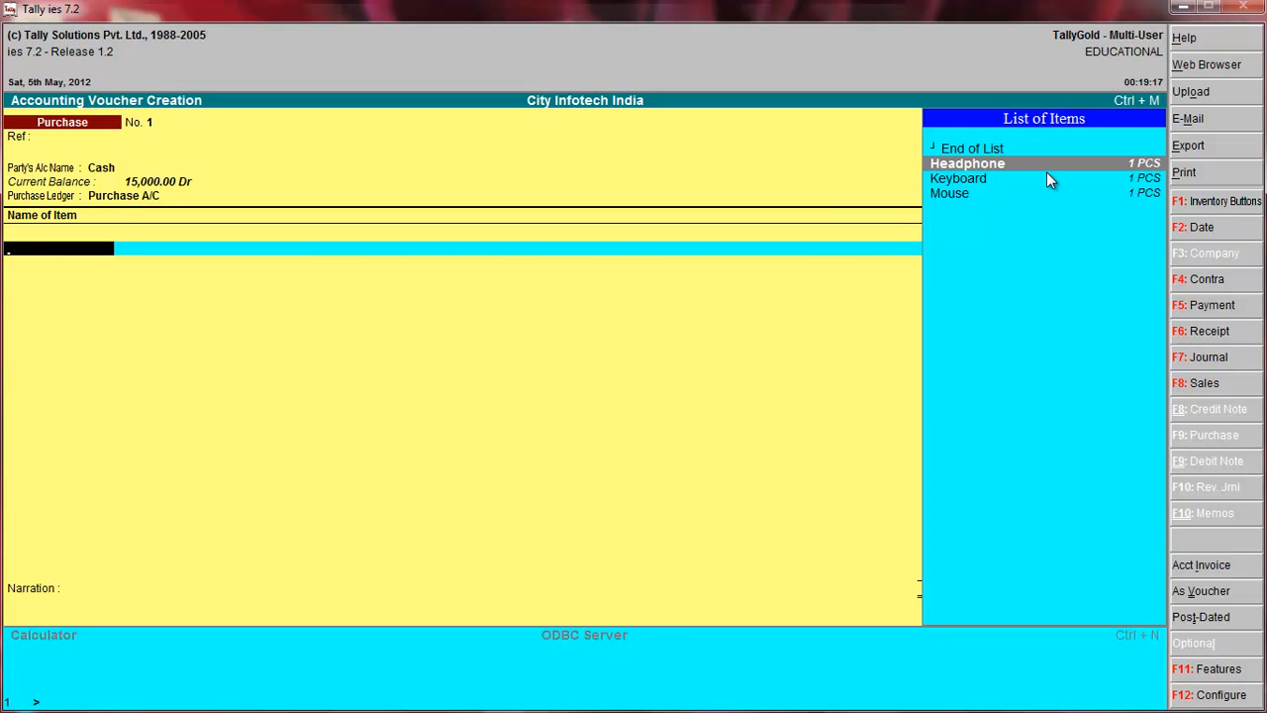
{"action": "key", "text": "Return"}
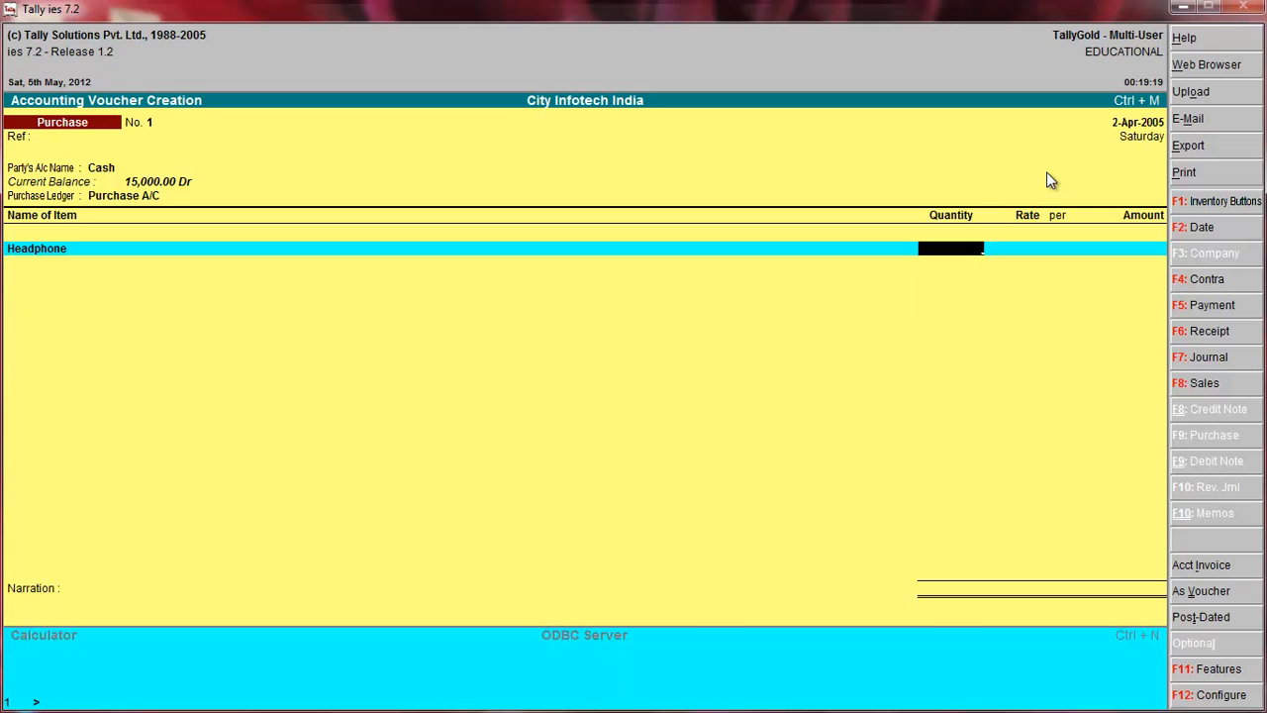
{"action": "type", "text": "5"}
{"action": "key", "text": "Return"}
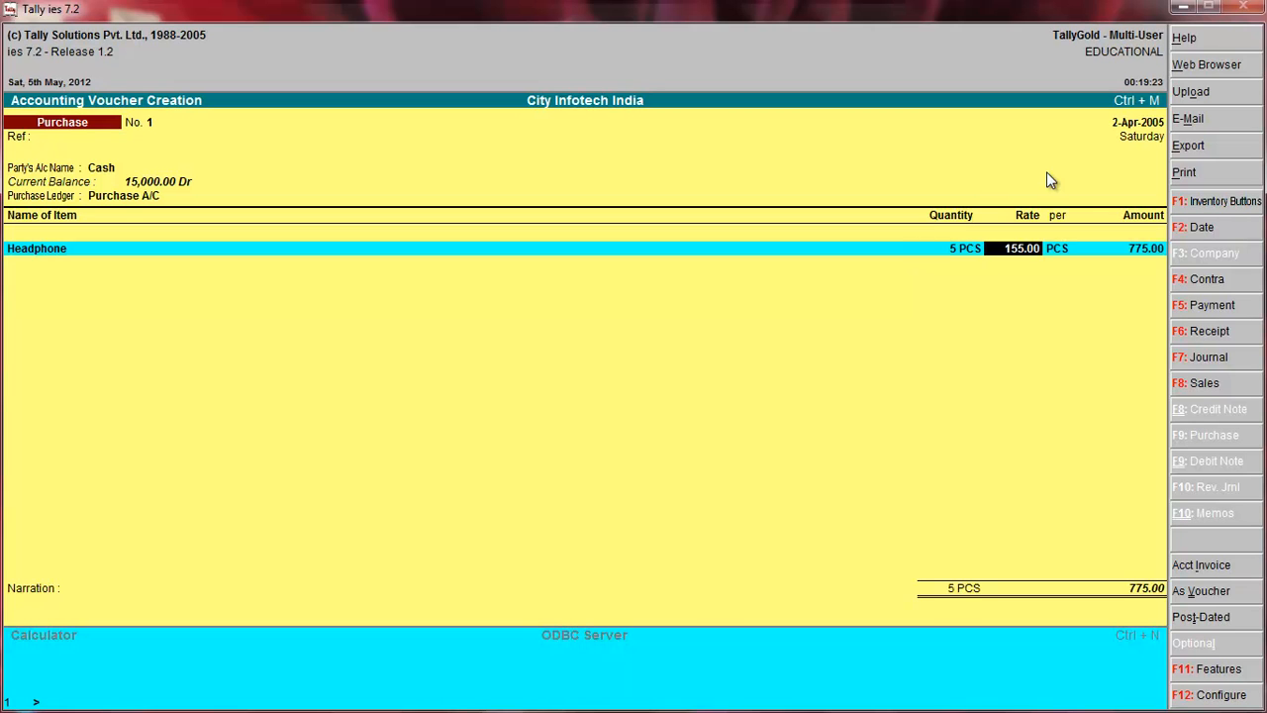
{"action": "key", "text": "Return"}
{"action": "key", "text": "Return"}
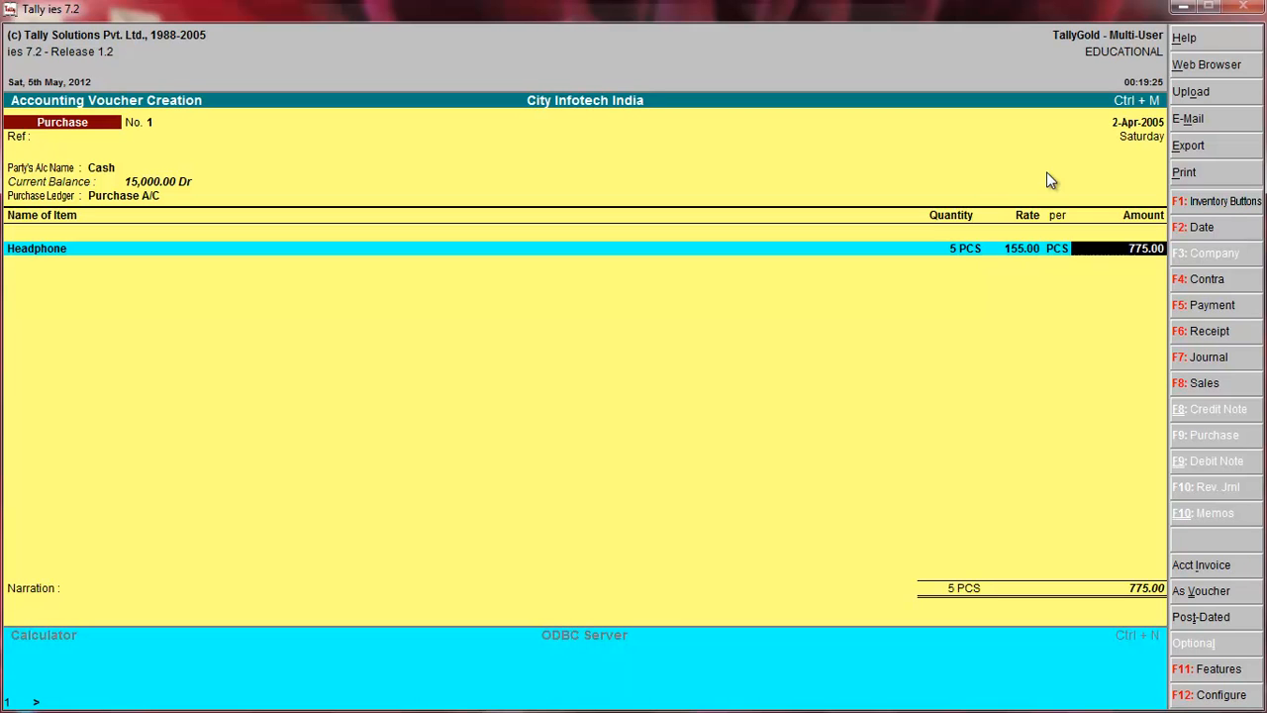
{"action": "key", "text": "Return"}
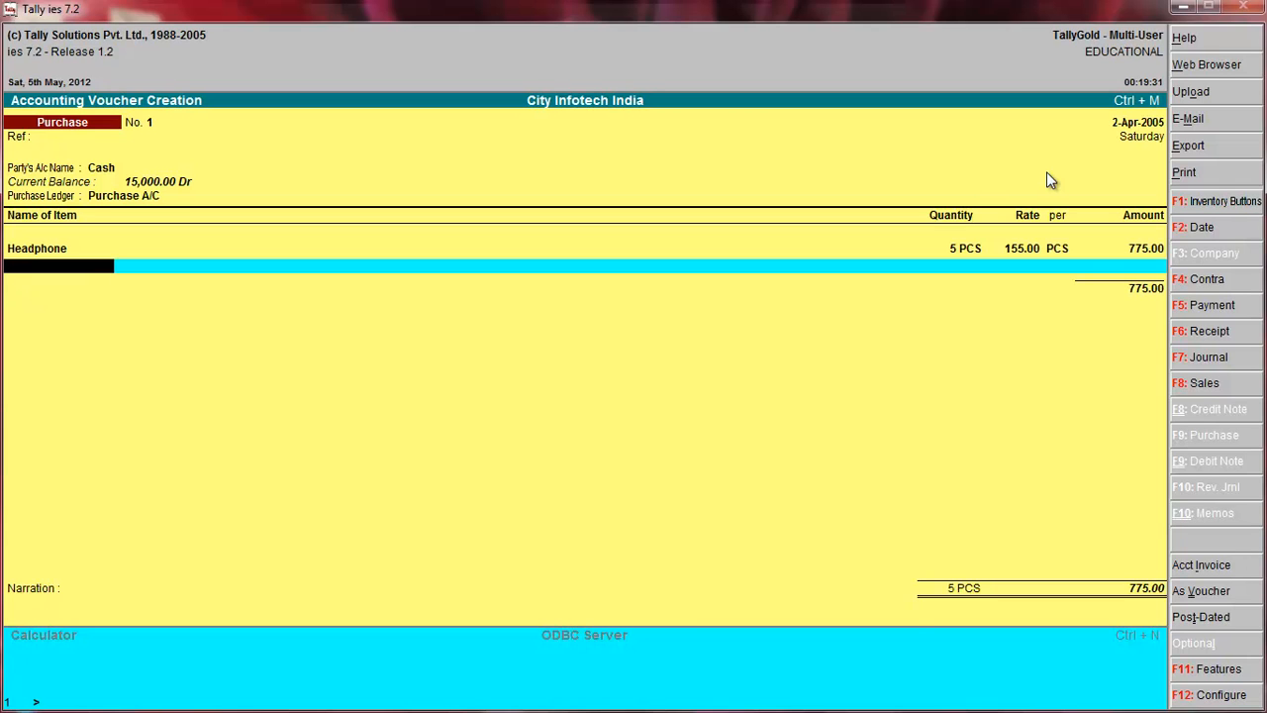
Add Keyboard to the purchase voucher with a quantity of 2 PCS at a rate of 175 per PCS.
{"action": "key", "text": "space"}
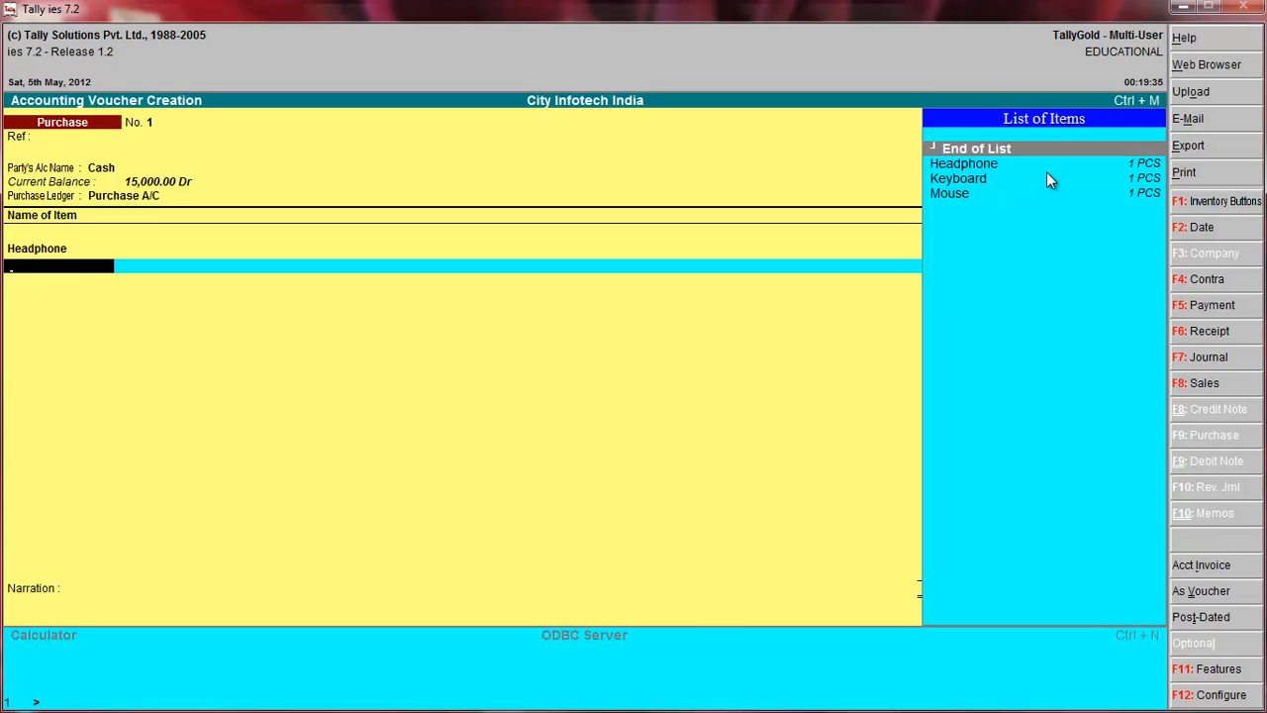
{"action": "key", "text": "Down"}
{"action": "key", "text": "Down"}
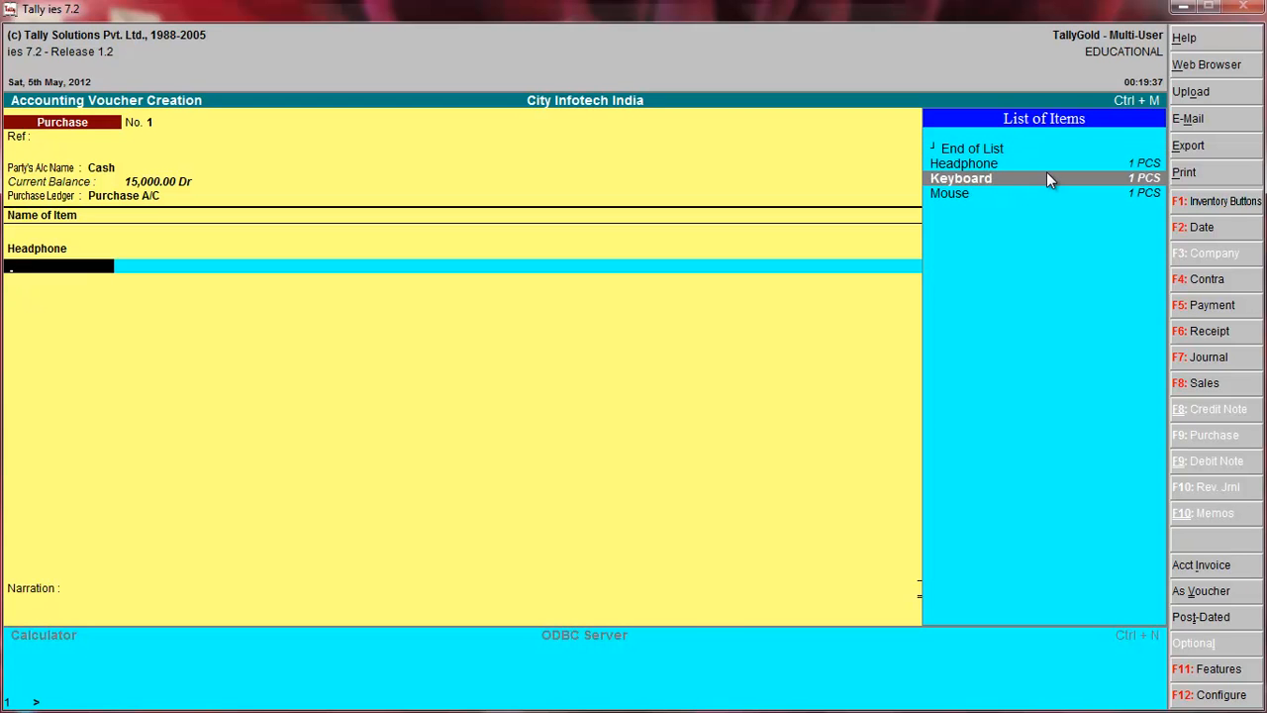
{"action": "key", "text": "Return"}
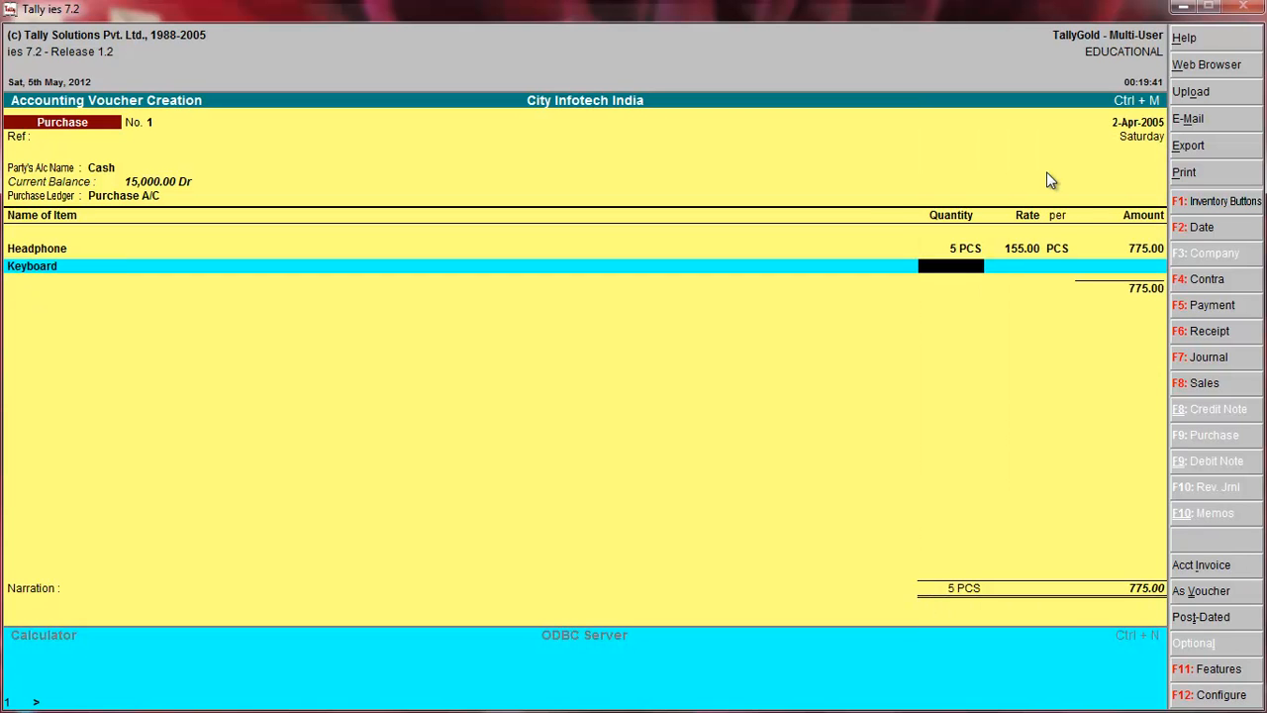
{"action": "type", "text": "2"}
{"action": "key", "text": "Return"}
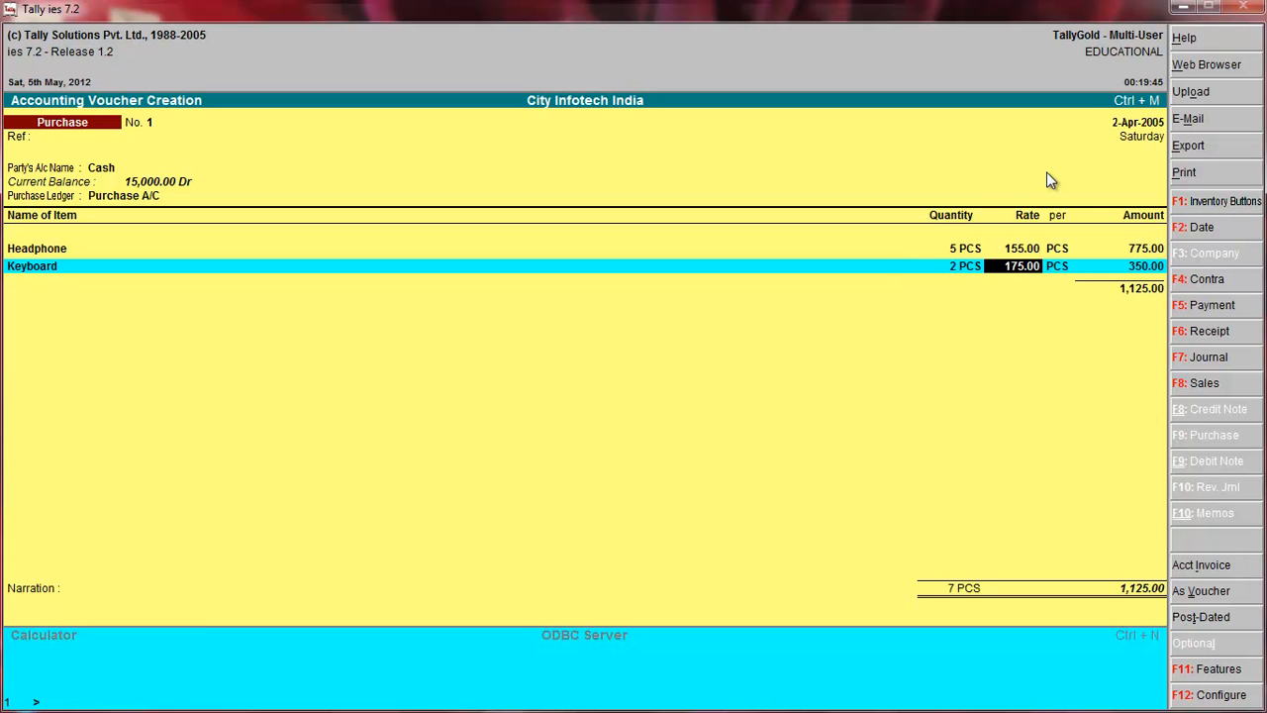
{"action": "key", "text": "Return"}
{"action": "key", "text": "Return"}
{"action": "key", "text": "Return"}
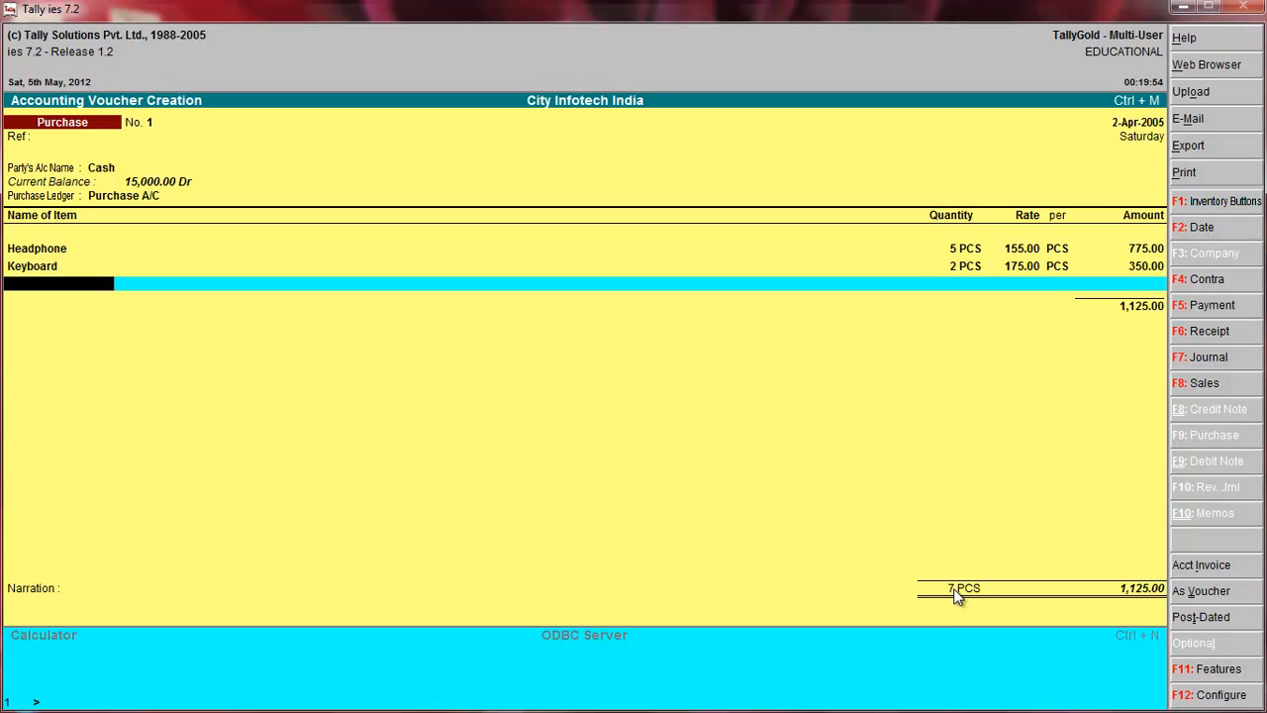
Add Mouse to the purchase voucher with a quantity of 10 PCS at a rate of 150 per PCS.
{"action": "key", "text": "space"}
{"action": "key", "text": "Down"}
{"action": "key", "text": "Down"}
{"action": "key", "text": "Down"}
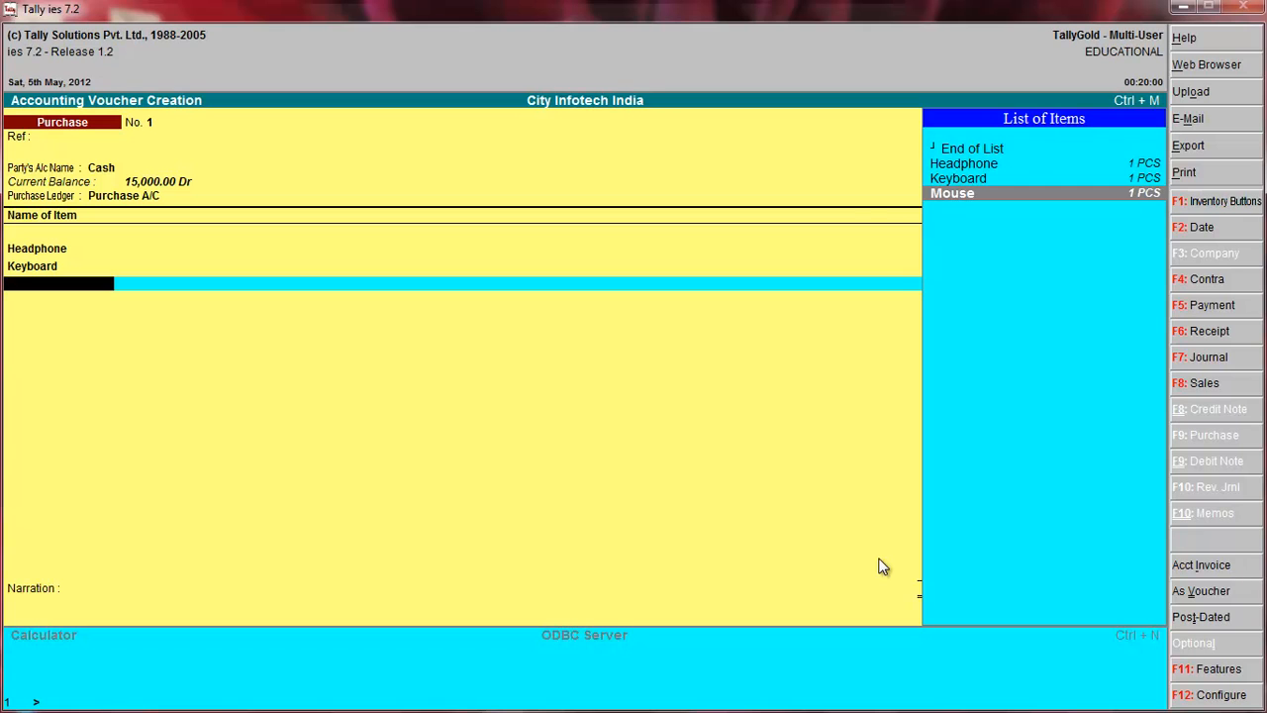
{"action": "key", "text": "Return"}
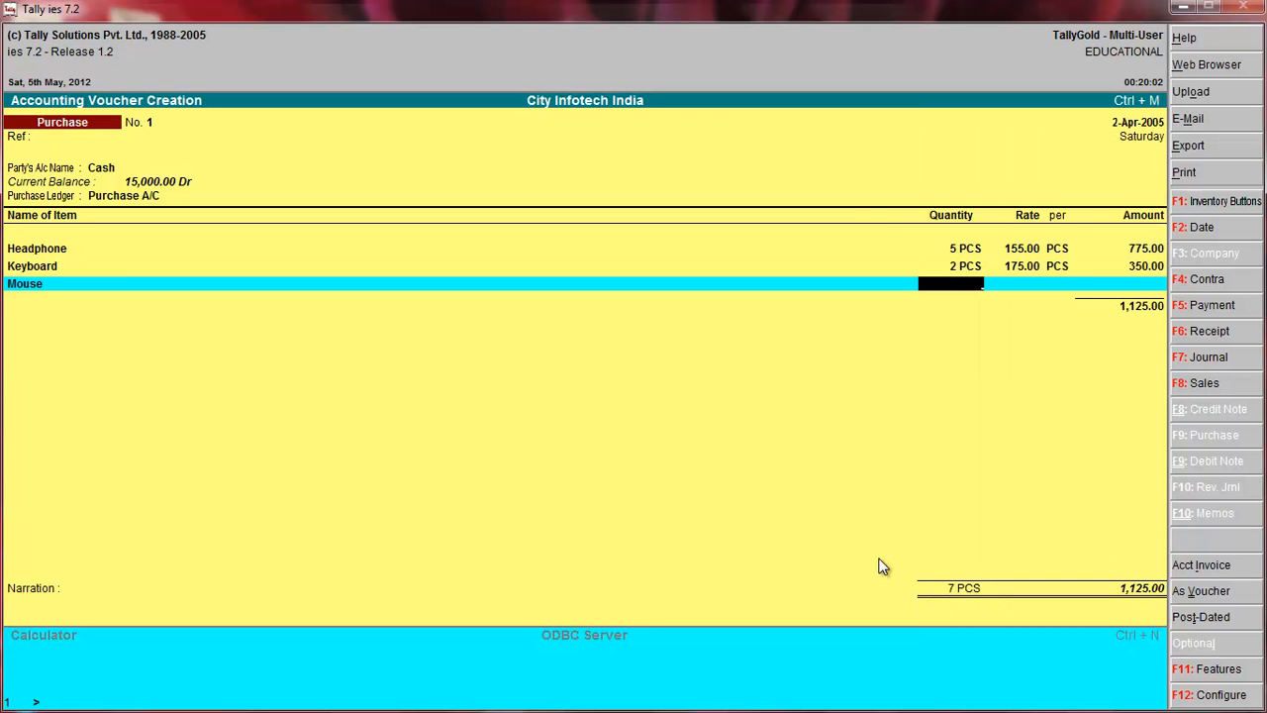
{"action": "type", "text": "10"}
{"action": "key", "text": "Return"}
{"action": "key", "text": "Return"}
{"action": "key", "text": "Return"}
{"action": "key", "text": "Return"}
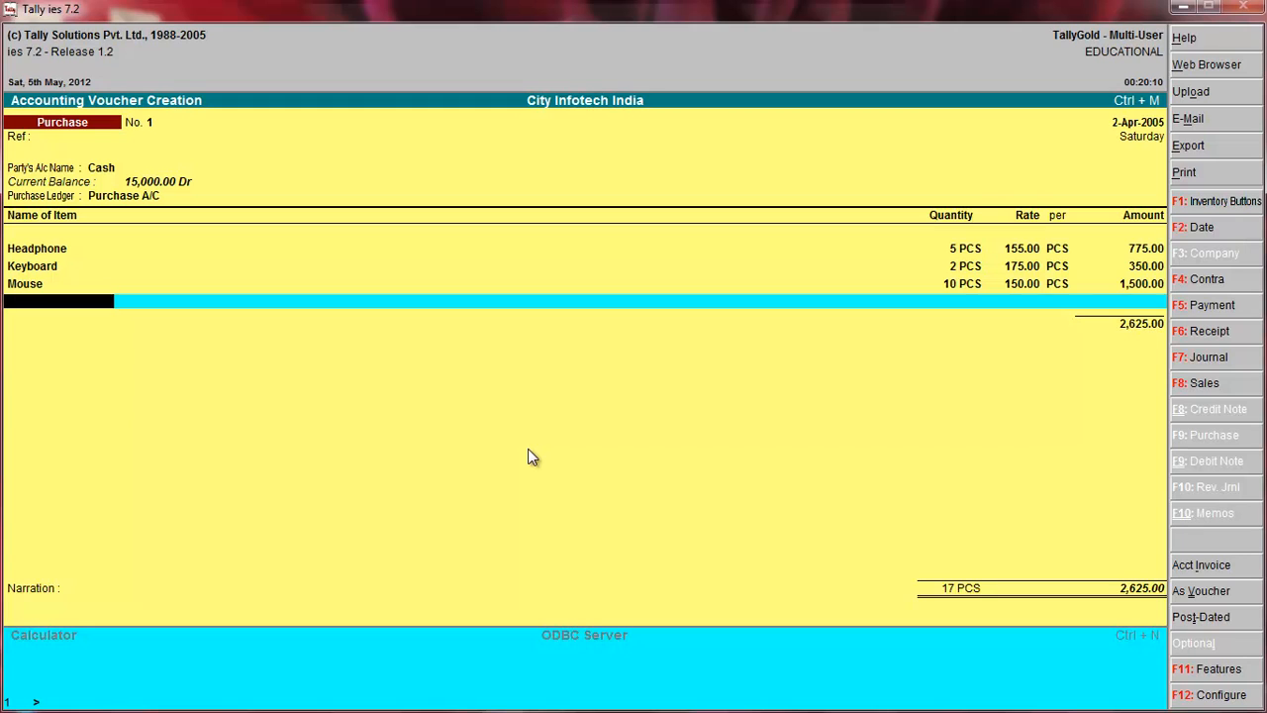
End the purchase voucher's item list and accept the voucher without a narration.
{"action": "key", "text": "Return"}
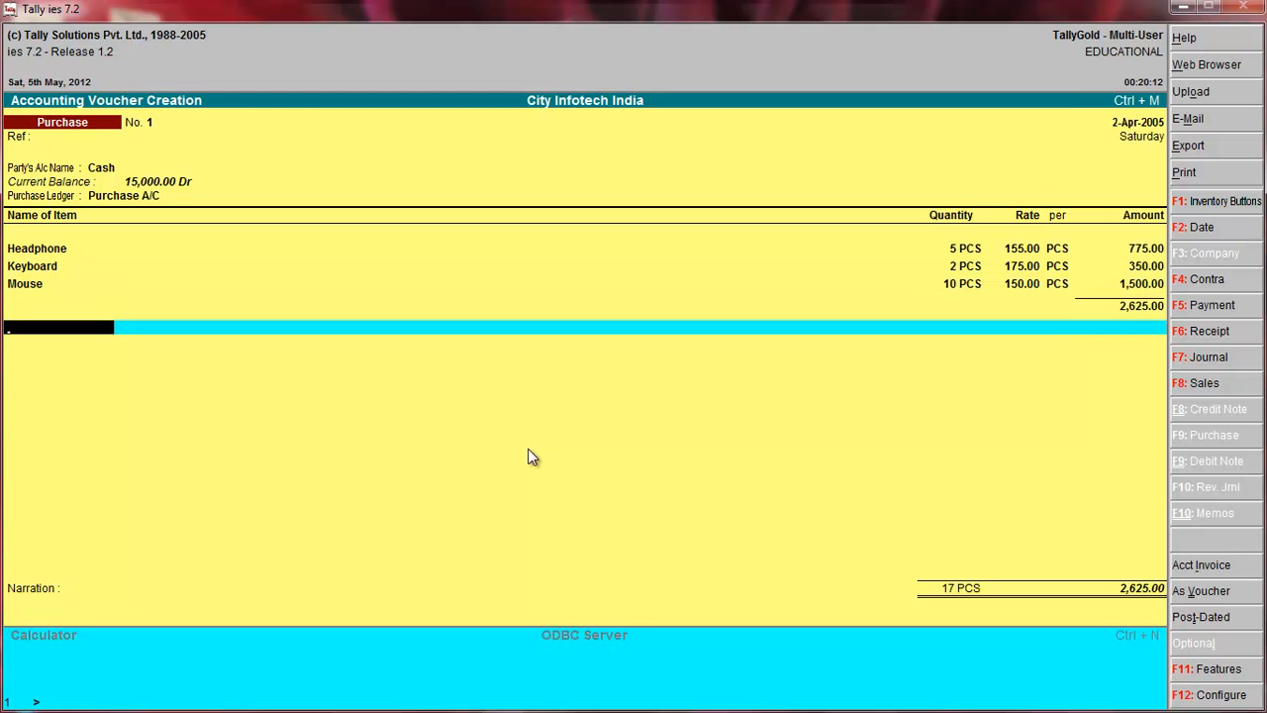
{"action": "key", "text": "Return"}
{"action": "key", "text": "Return"}
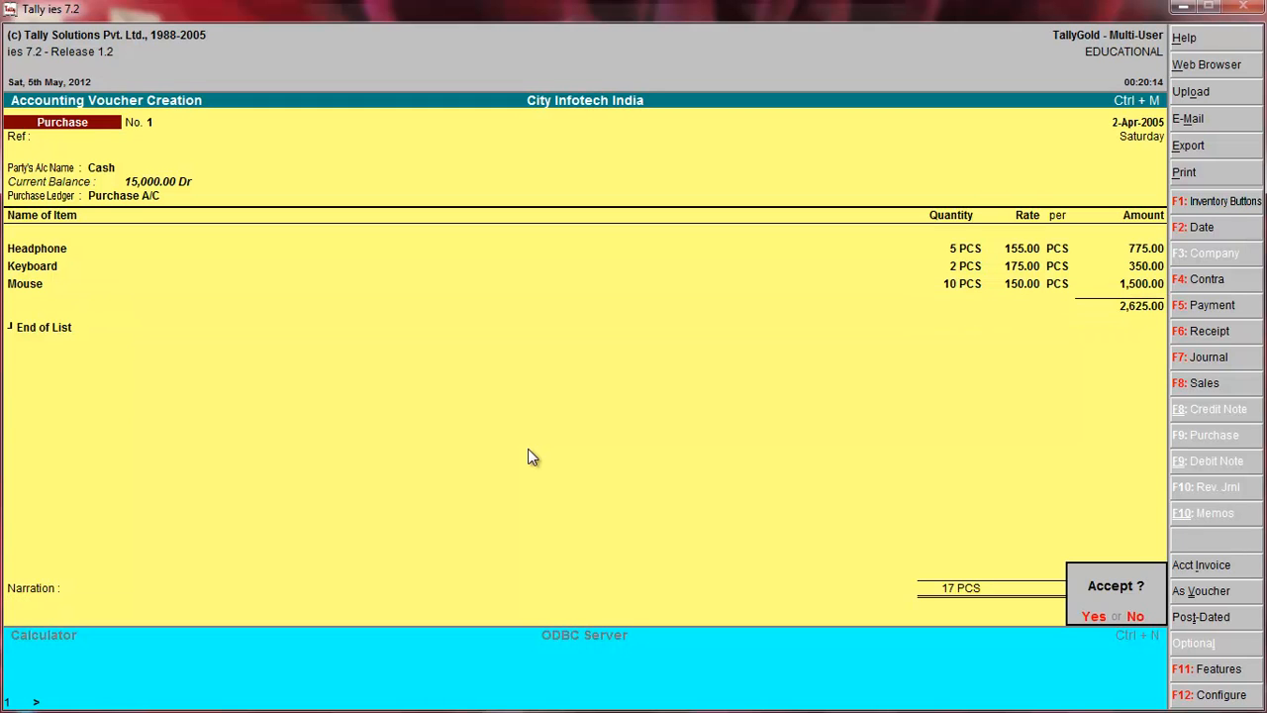
{"action": "key", "text": "Return"}
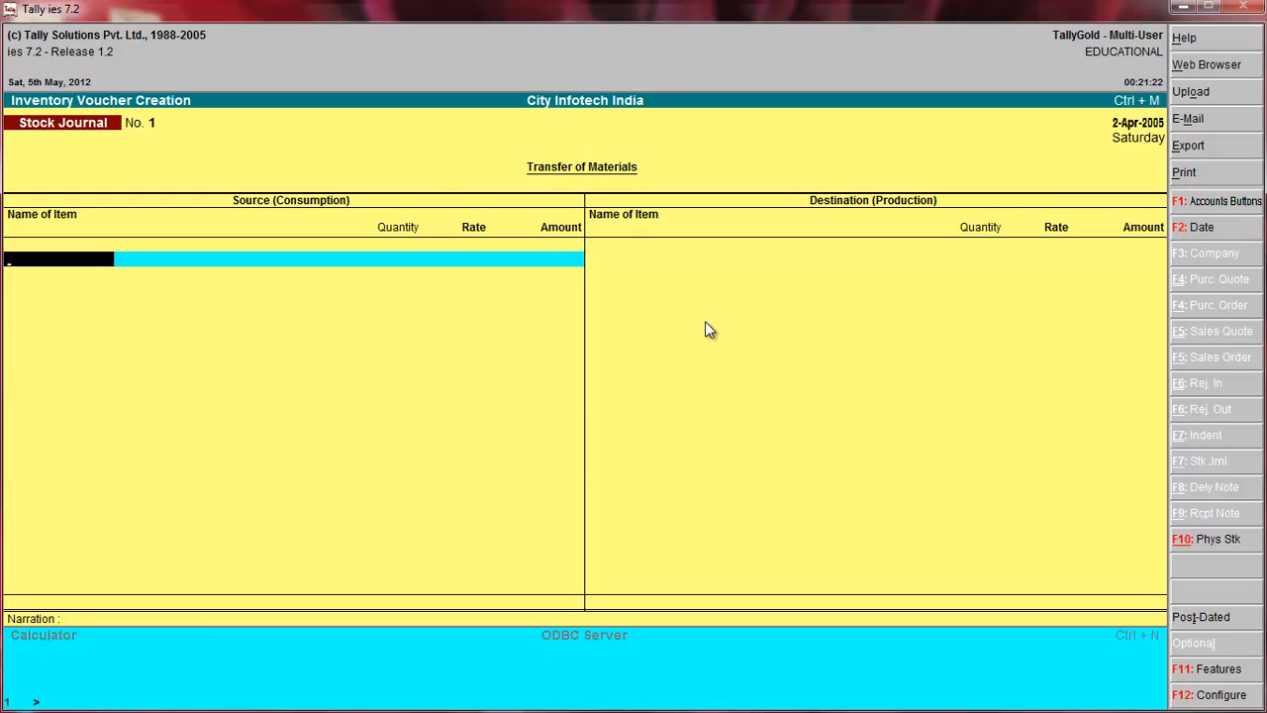
Start a Sales voucher without a reference, using Cash as the party's account.
{"action": "key", "text": "F8"}
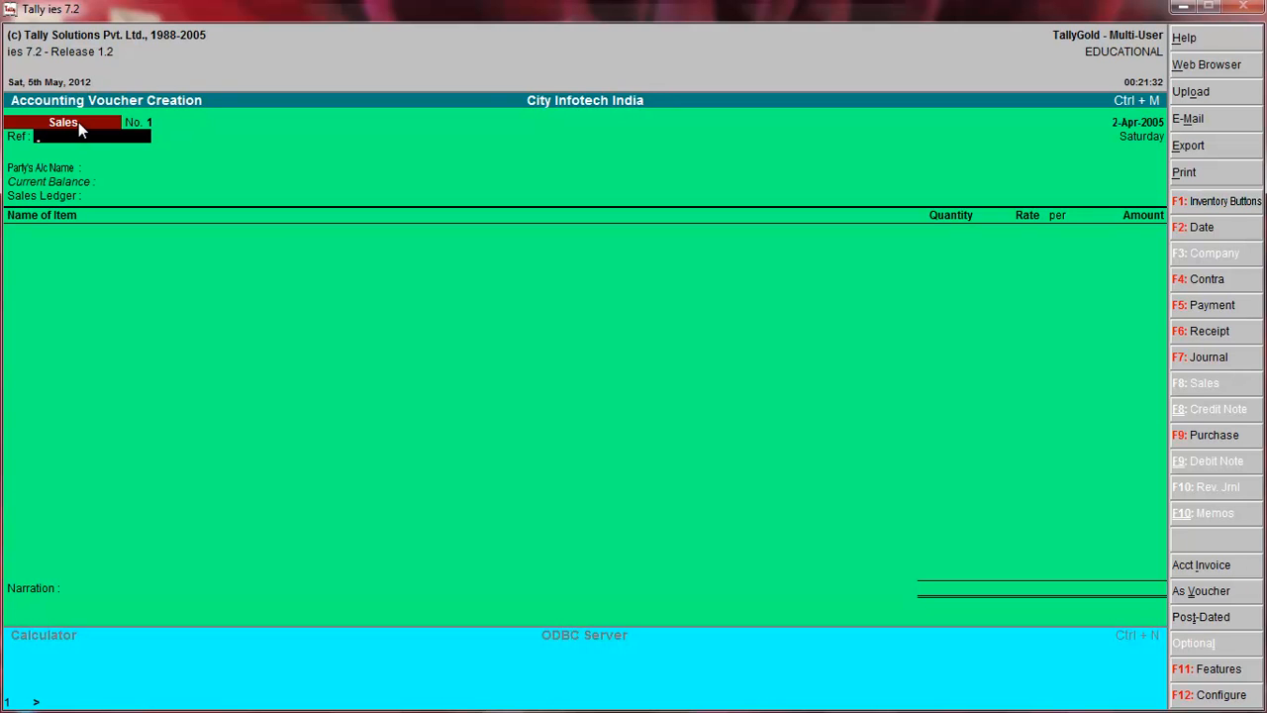
{"action": "key", "text": "Return"}
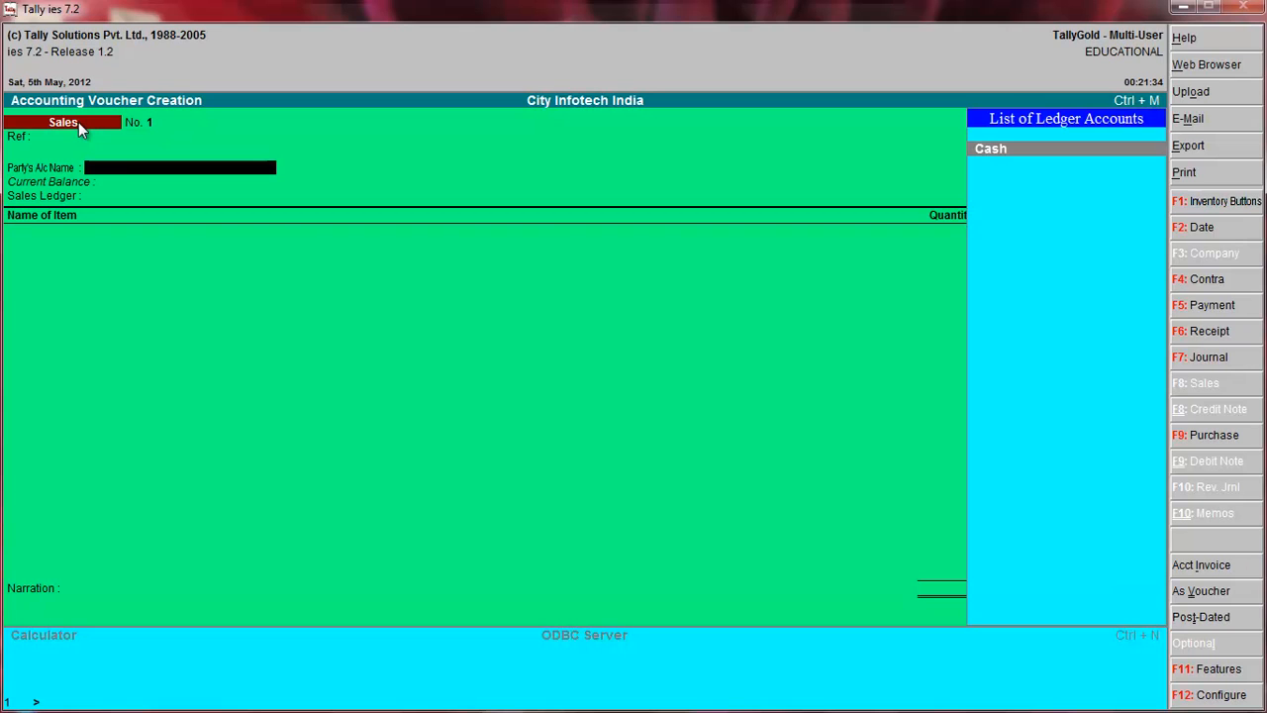
{"action": "key", "text": "Return"}
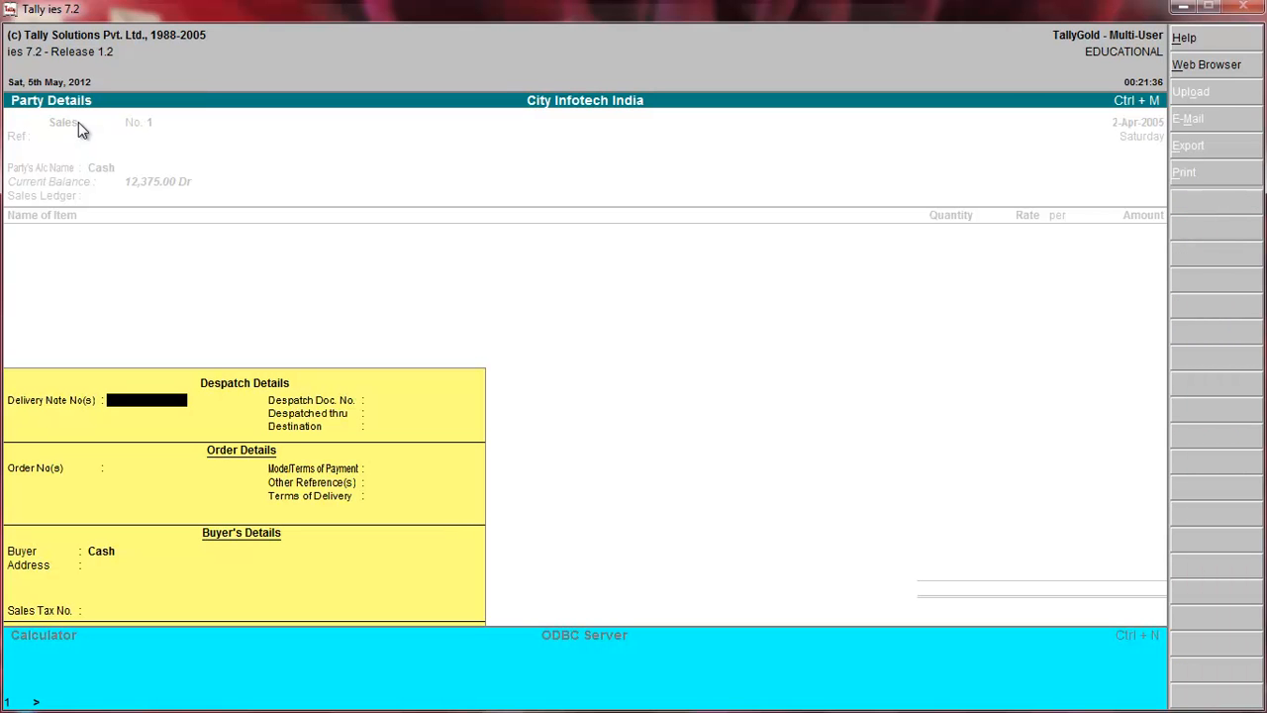
Leave the despatch, order and sales tax details blank with Cash as buyer, and use Sales A/C as the sales ledger.
{"action": "key", "text": "Return"}
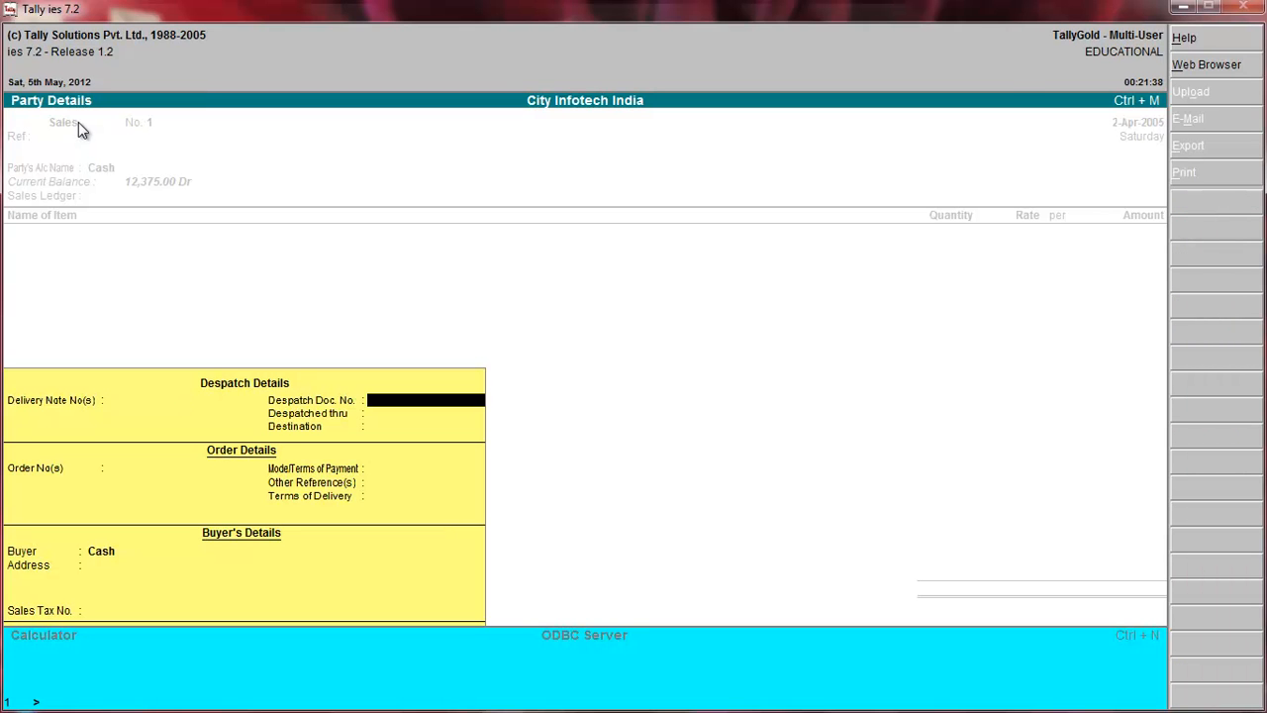
{"action": "key", "text": "Return"}
{"action": "key", "text": "Return"}
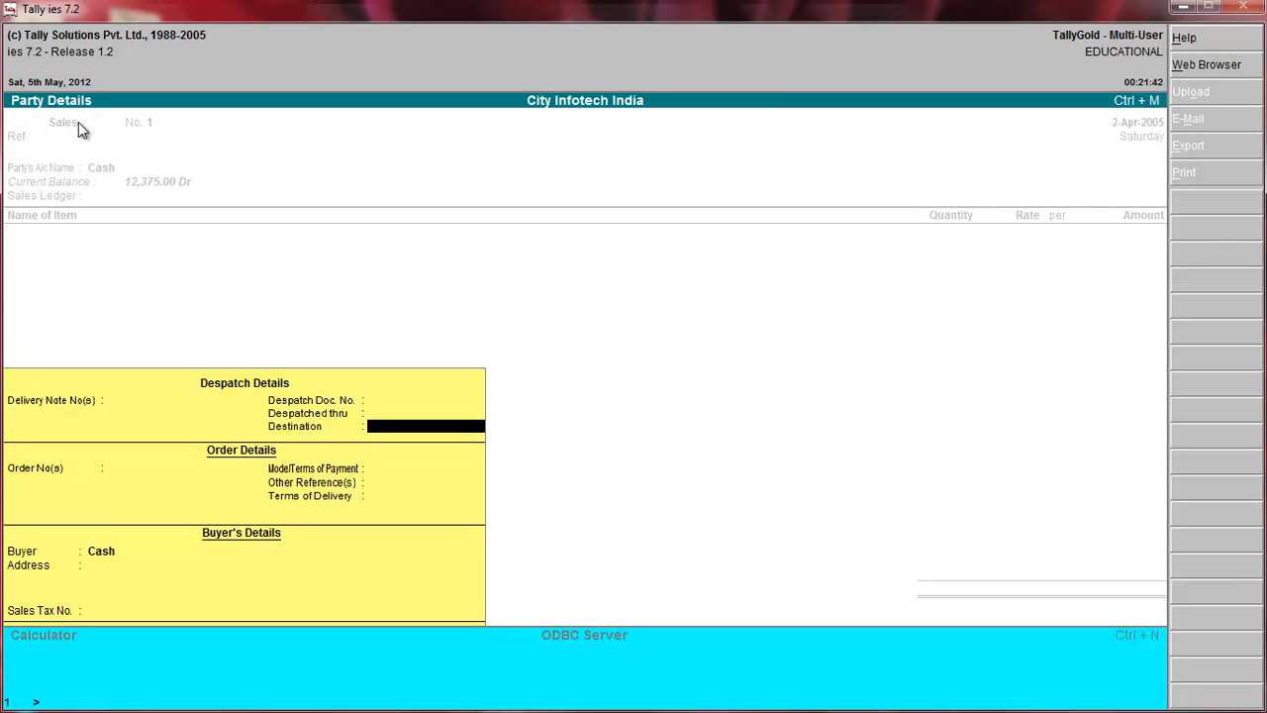
{"action": "key", "text": "Return"}
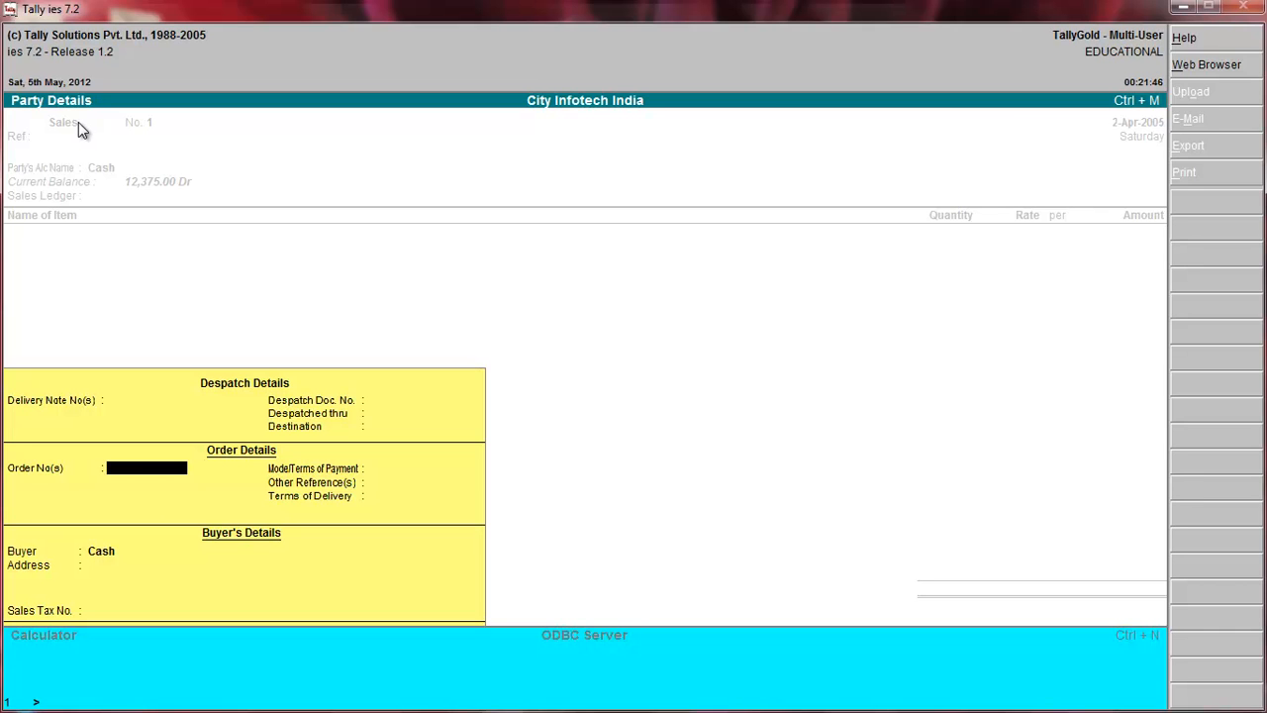
{"action": "key", "text": "Return"}
{"action": "key", "text": "Return"}
{"action": "key", "text": "Return"}
{"action": "key", "text": "Return"}
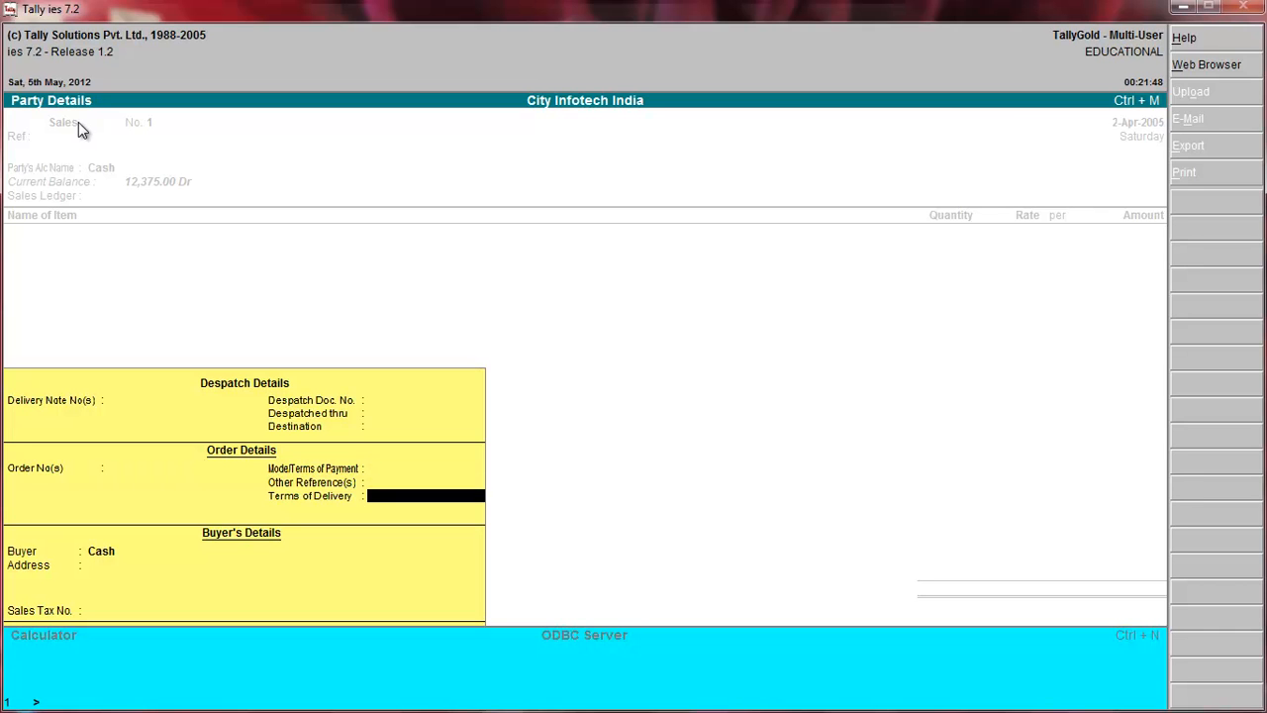
{"action": "key", "text": "Return"}
{"action": "key", "text": "Return"}
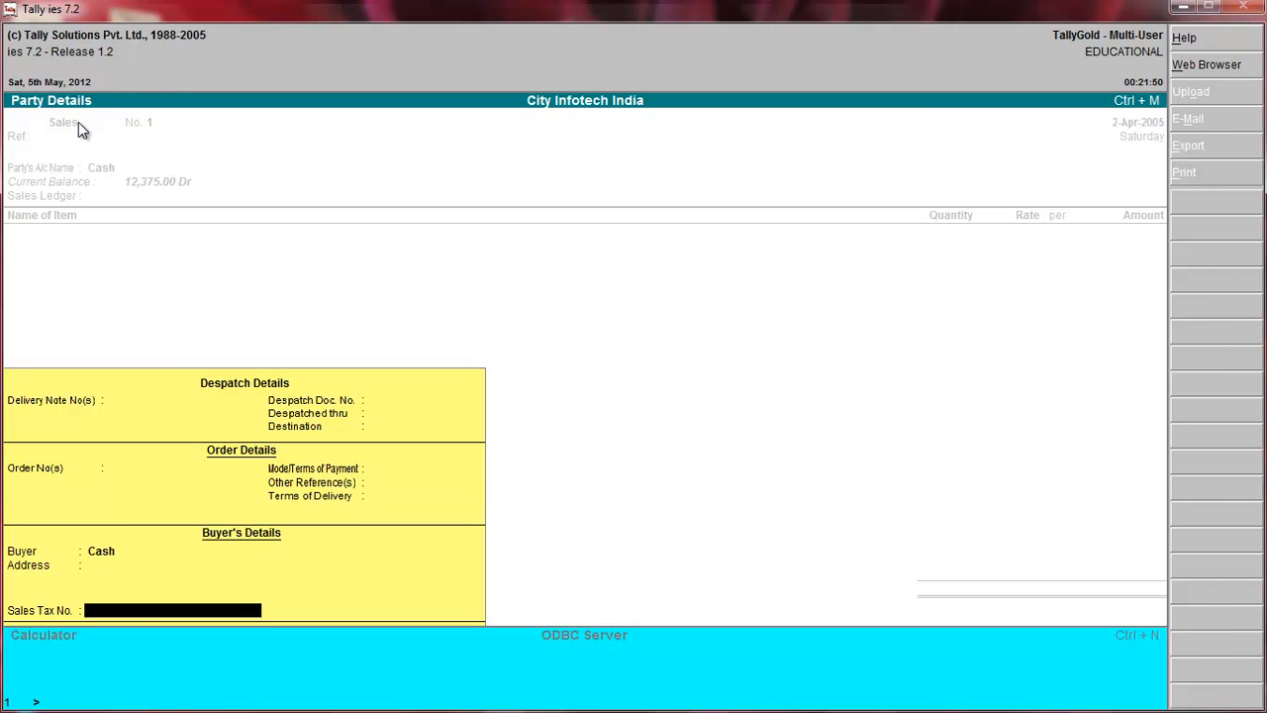
{"action": "key", "text": "Return"}
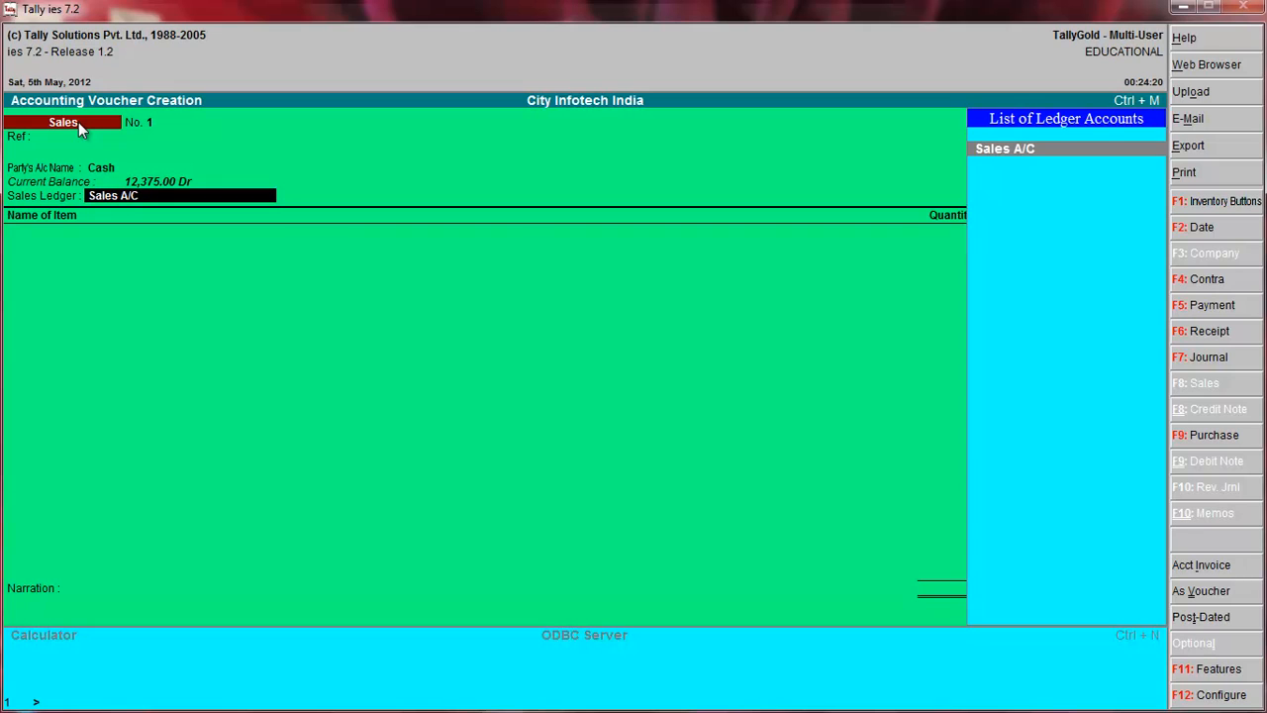
{"action": "key", "text": "Return"}
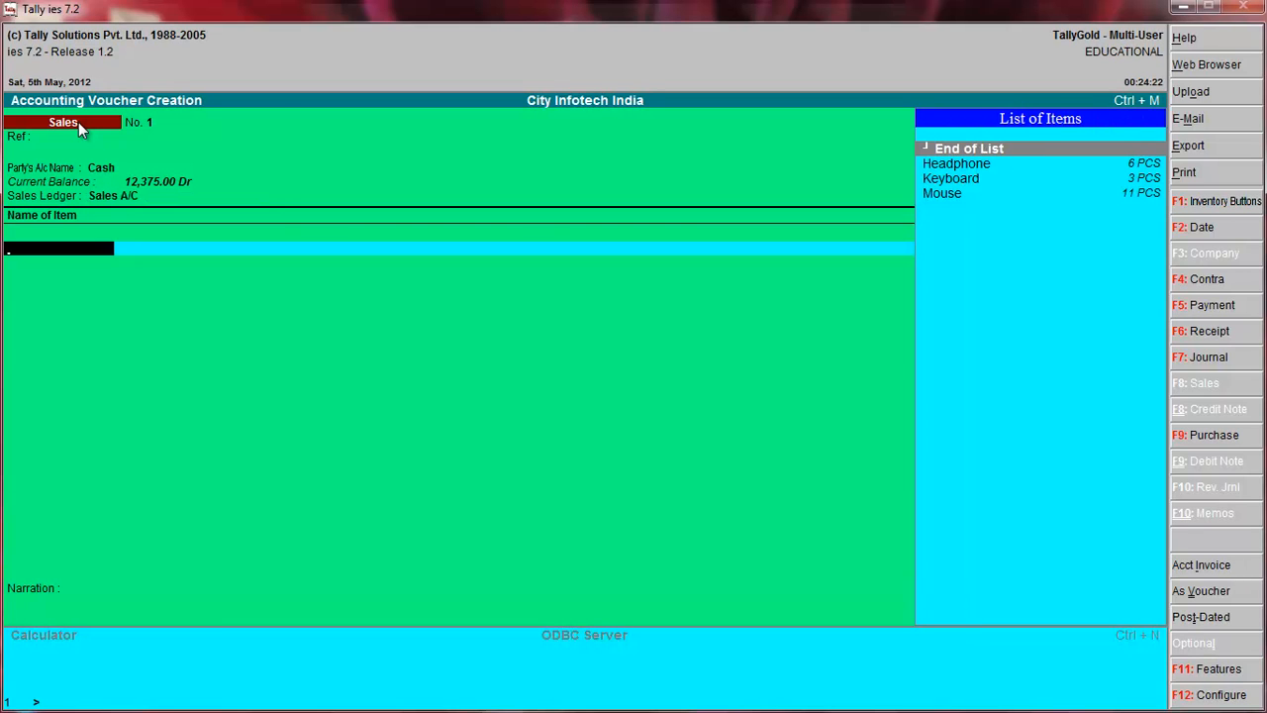
Add Headphone to the sales voucher with a quantity of 2 PCS at a rate of 155 per PCS.
{"action": "key", "text": "Down"}
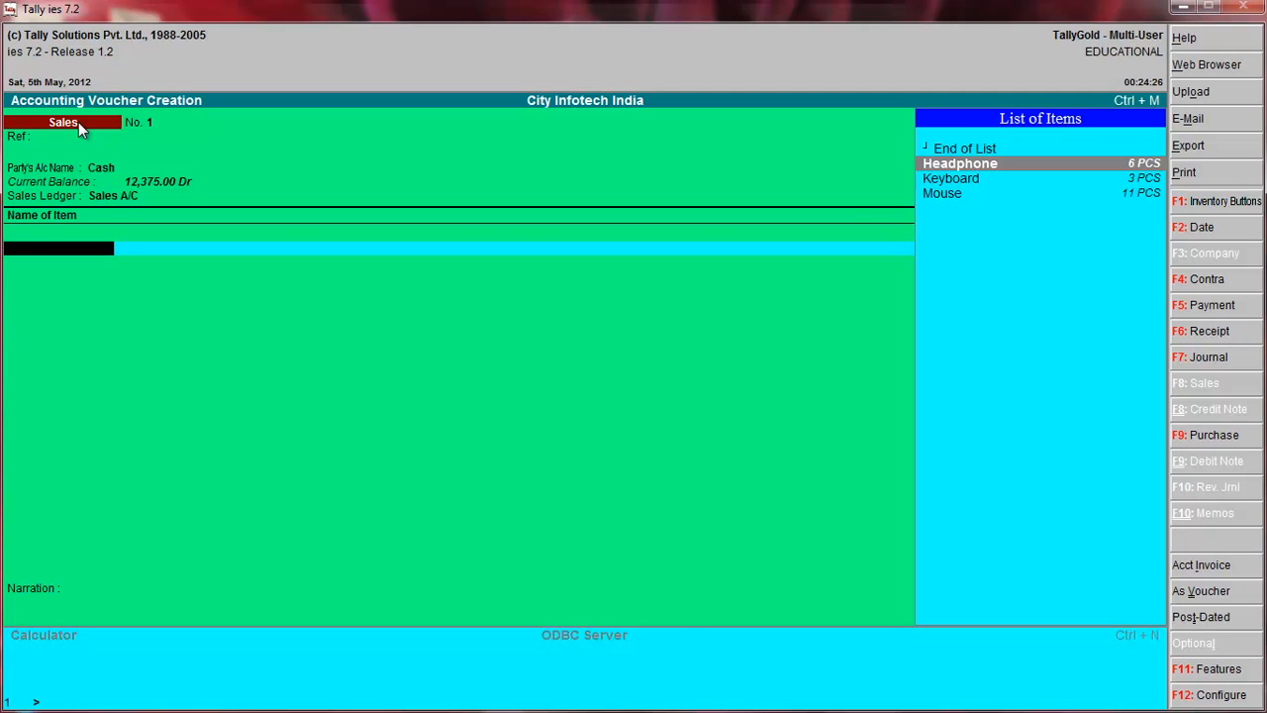
{"action": "key", "text": "Return"}
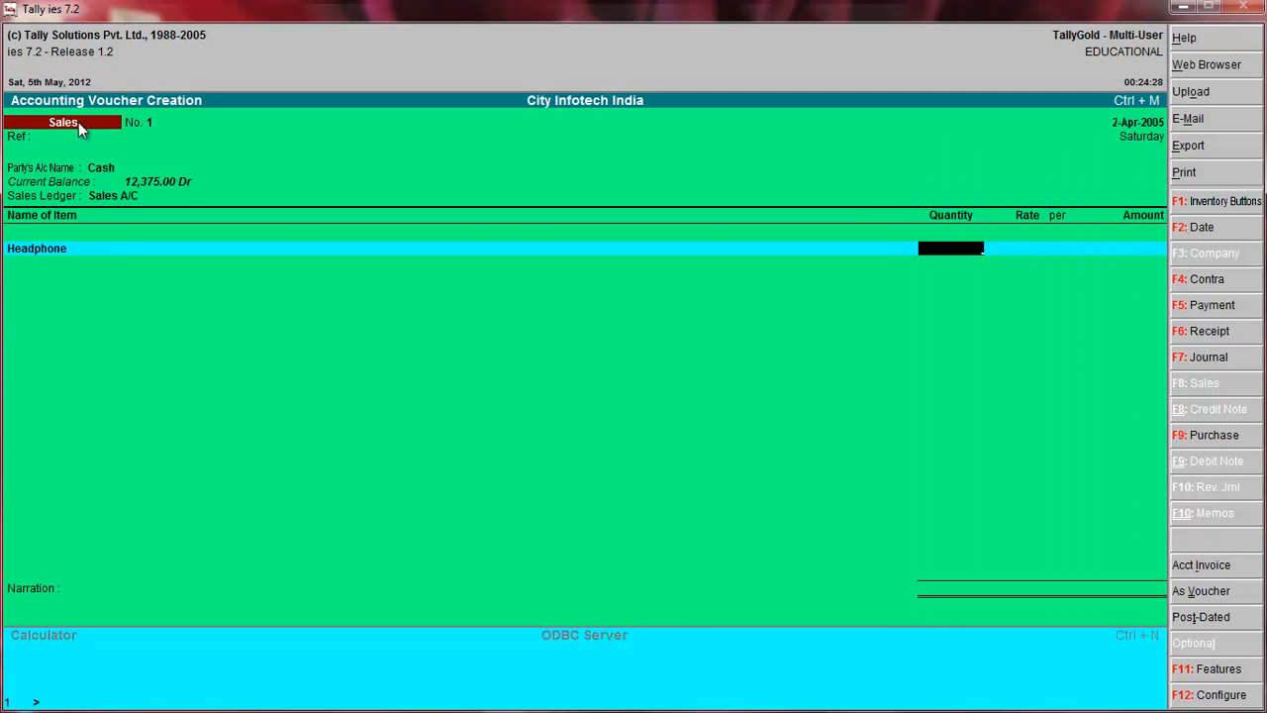
{"action": "type", "text": "2"}
{"action": "key", "text": "Return"}
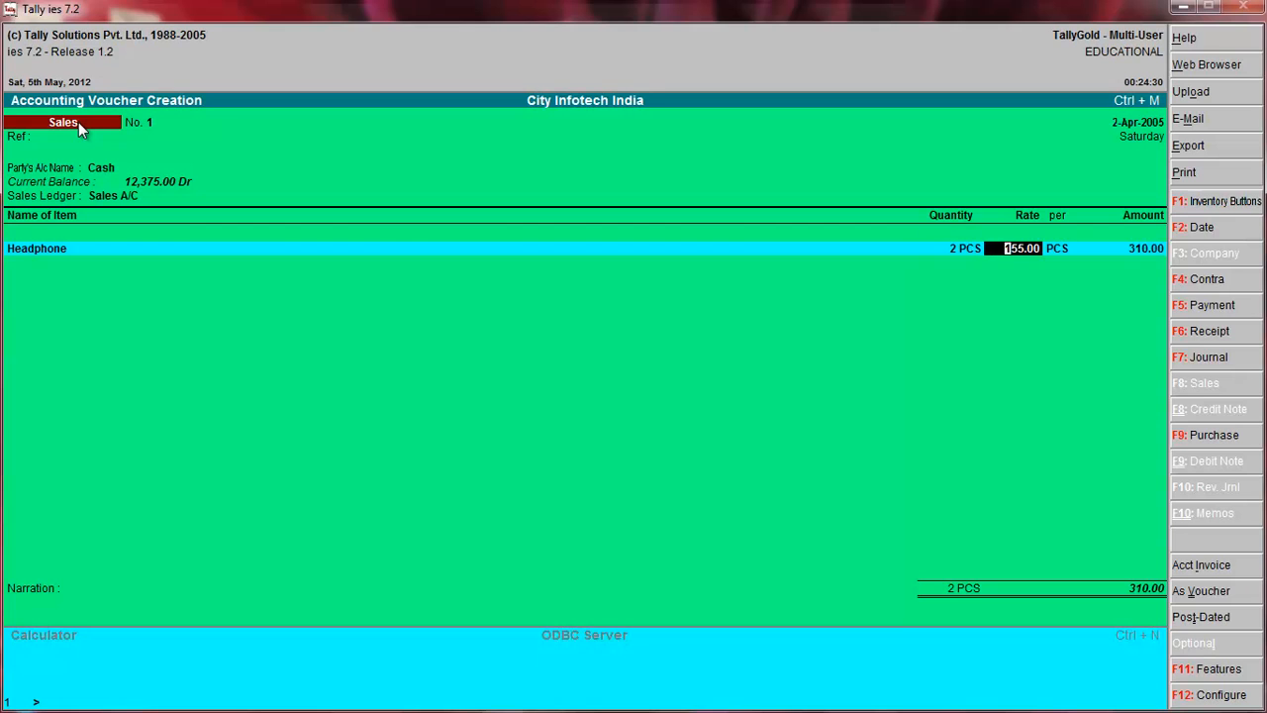
{"action": "key", "text": "Return"}
{"action": "key", "text": "Return"}
{"action": "key", "text": "Return"}
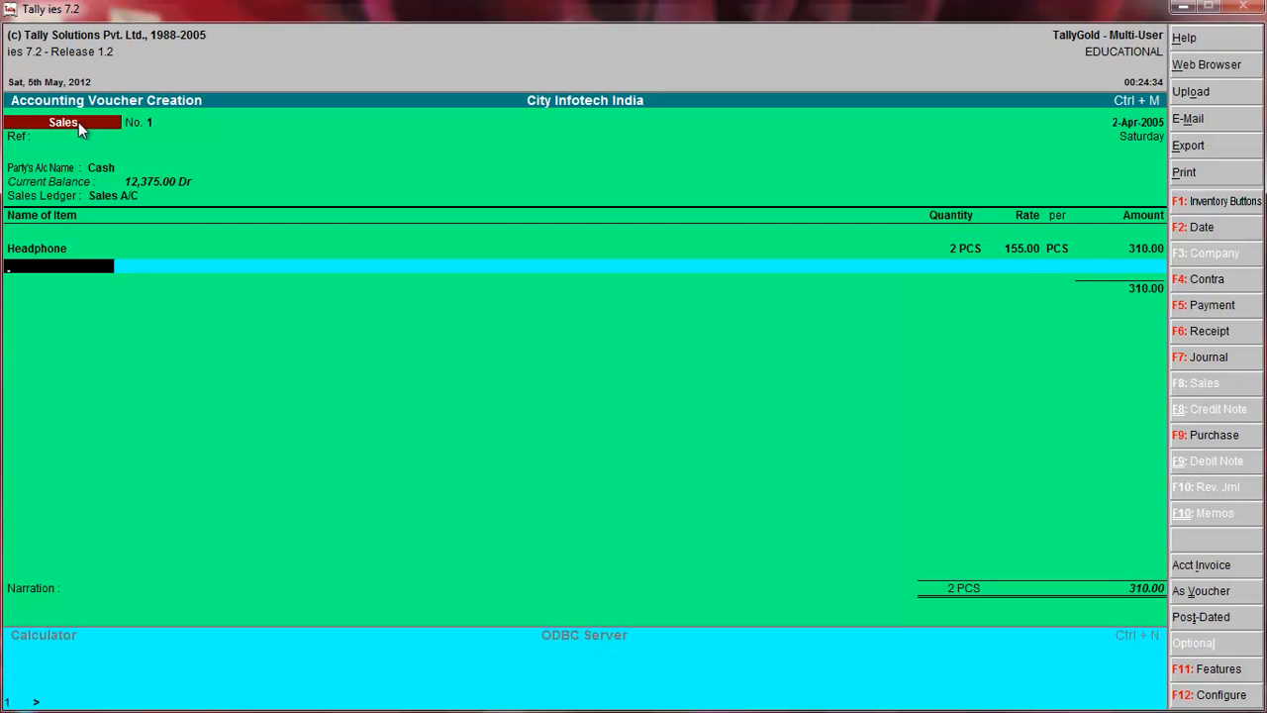
Add Keyboard to the sales voucher with a quantity of 3 PCS at a rate of 175 per PCS.
{"action": "key", "text": "space"}
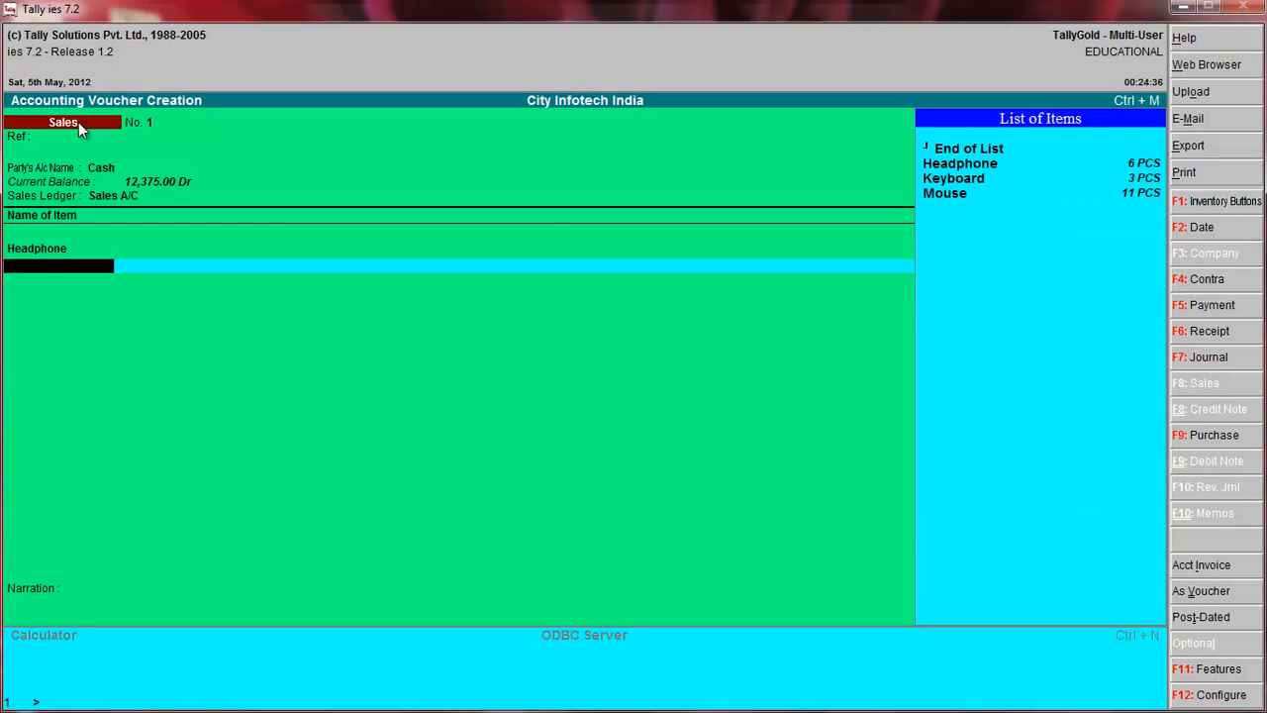
{"action": "key", "text": "Down"}
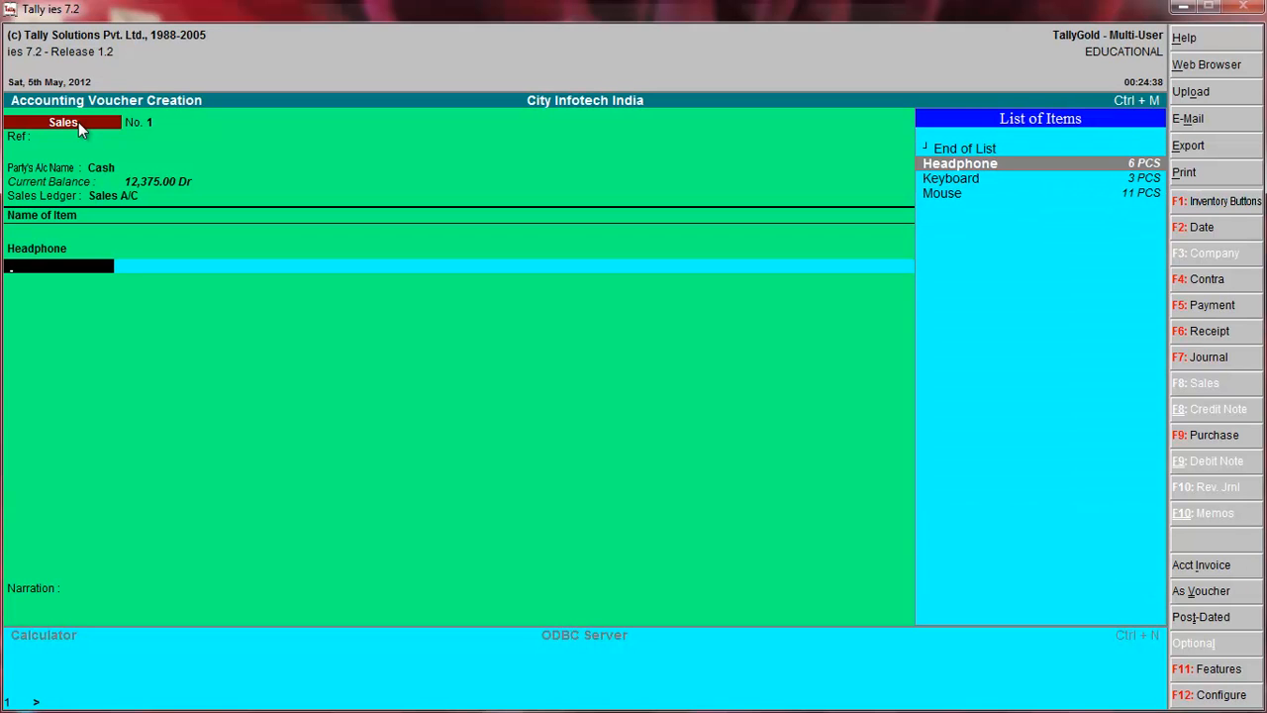
{"action": "key", "text": "Down"}
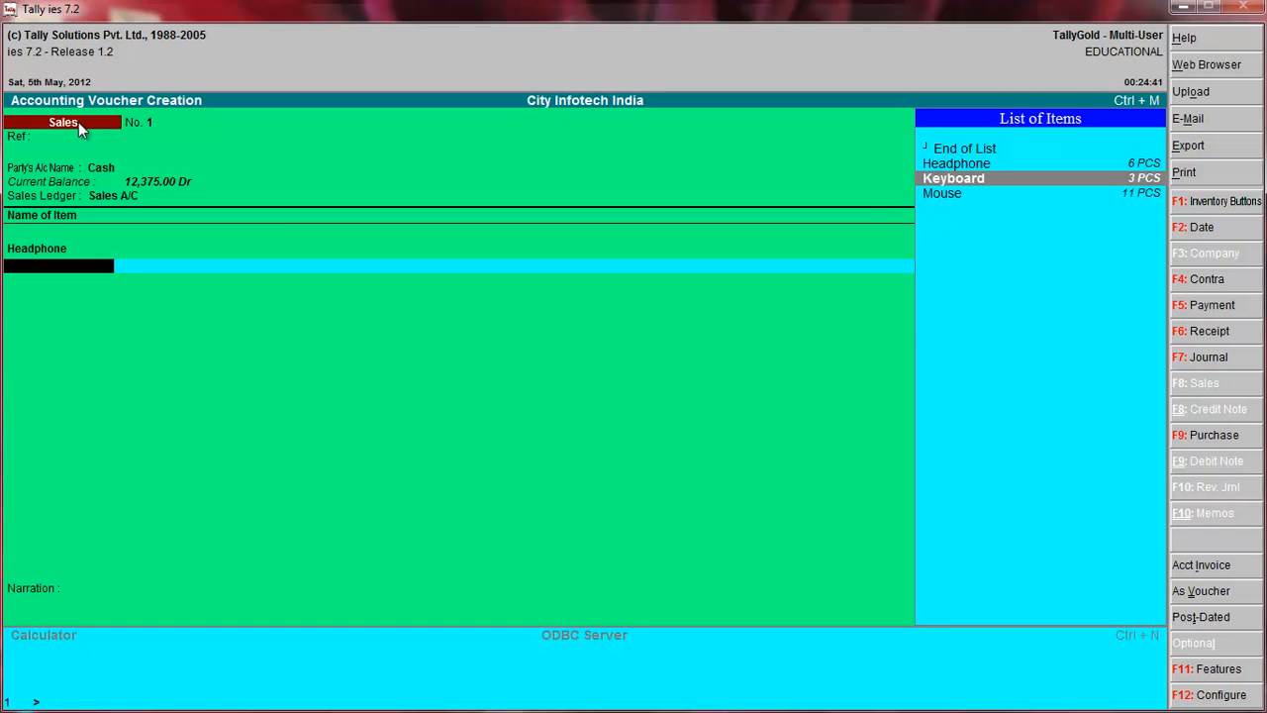
{"action": "key", "text": "Return"}
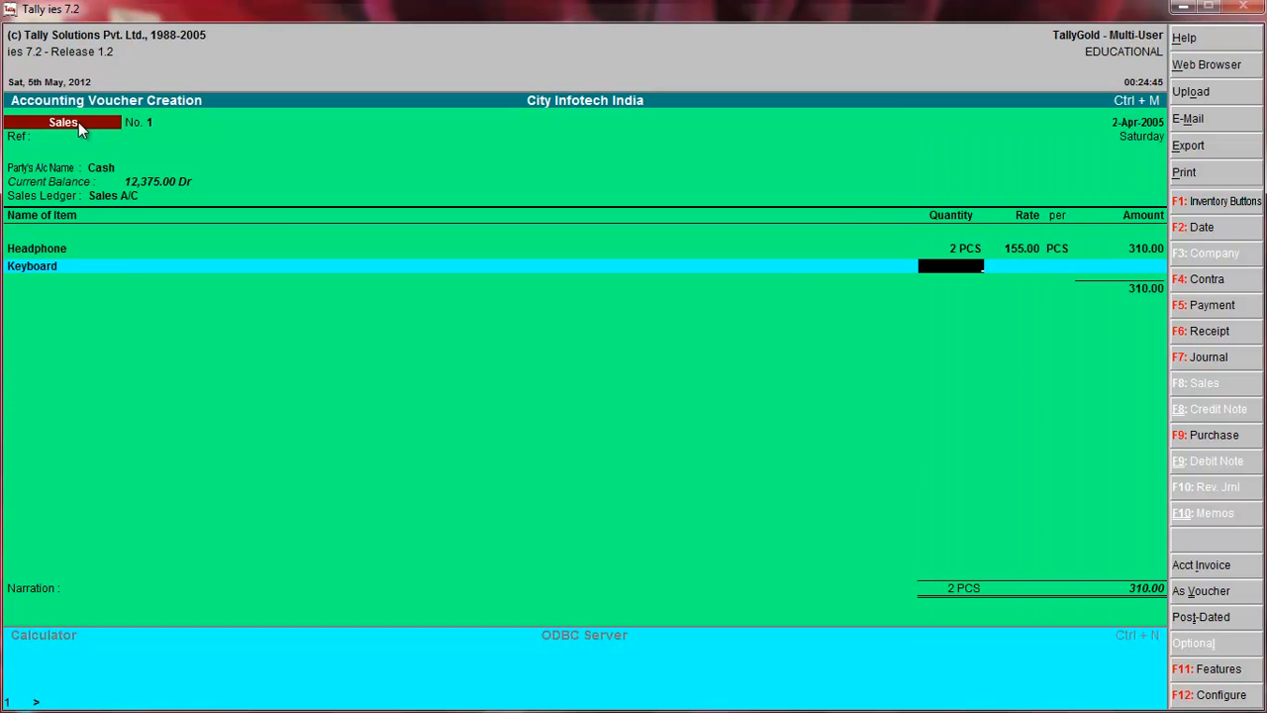
{"action": "type", "text": "3"}
{"action": "key", "text": "Return"}
{"action": "key", "text": "Return"}
{"action": "key", "text": "Return"}
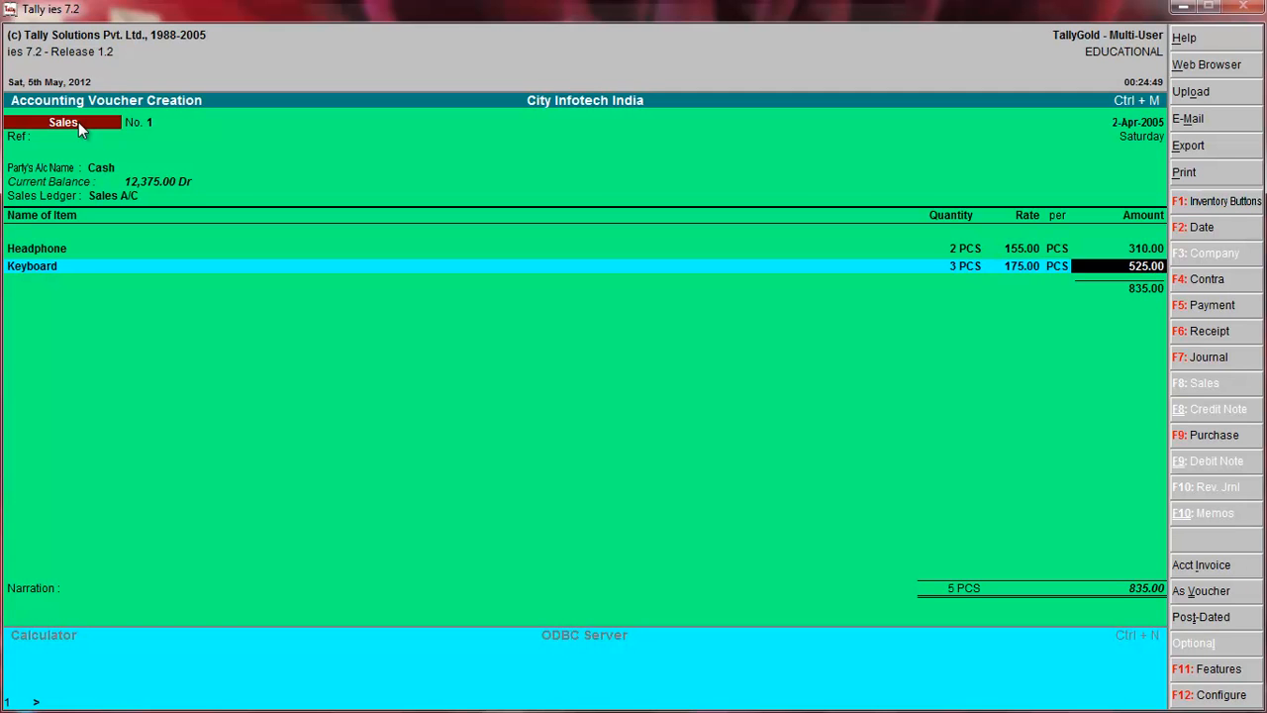
{"action": "key", "text": "Return"}
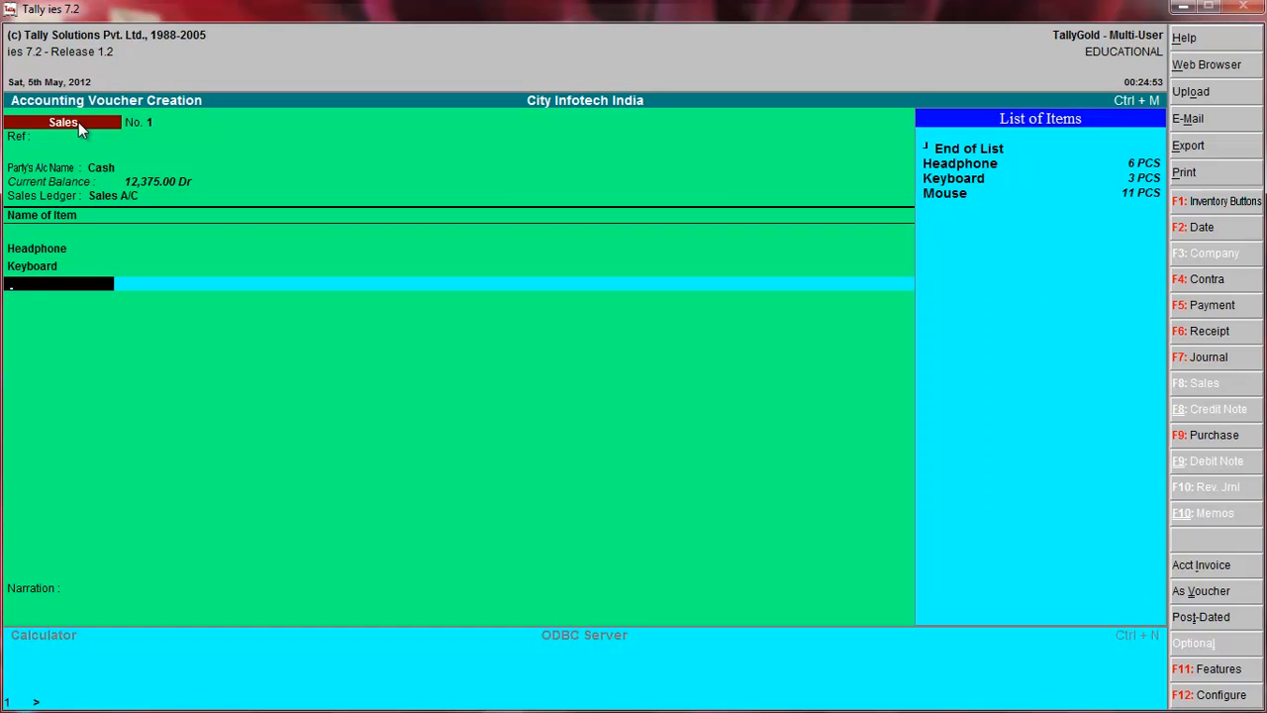
Add Mouse to the sales voucher with a quantity of 2 PCS at a rate of 150 per PCS.
{"action": "key", "text": "Down"}
{"action": "key", "text": "Down"}
{"action": "key", "text": "Down"}
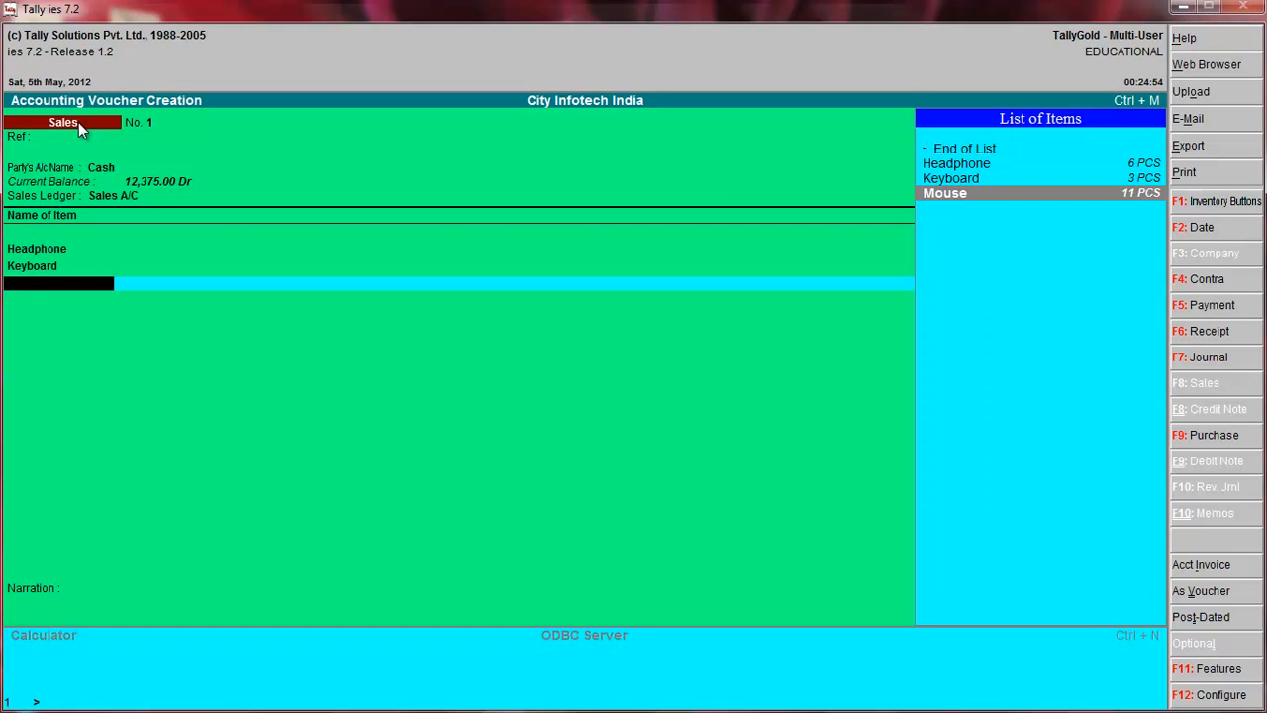
{"action": "key", "text": "Return"}
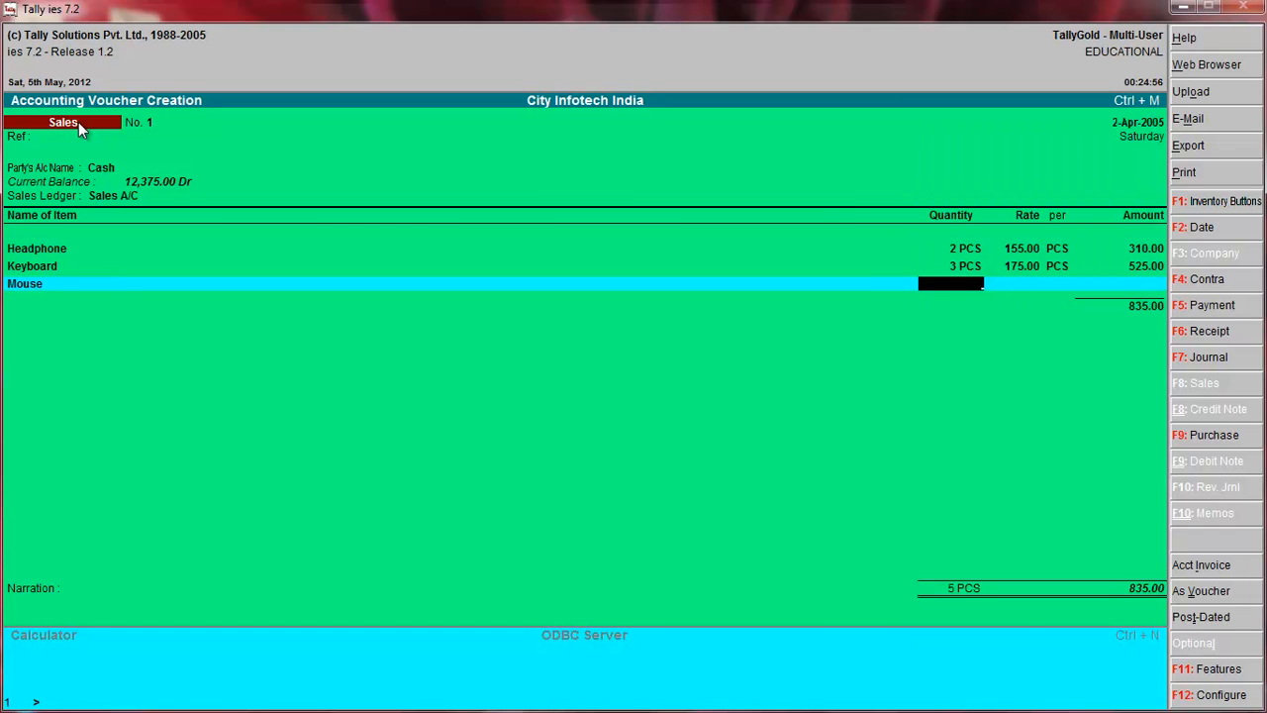
{"action": "type", "text": "2"}
{"action": "key", "text": "Return"}
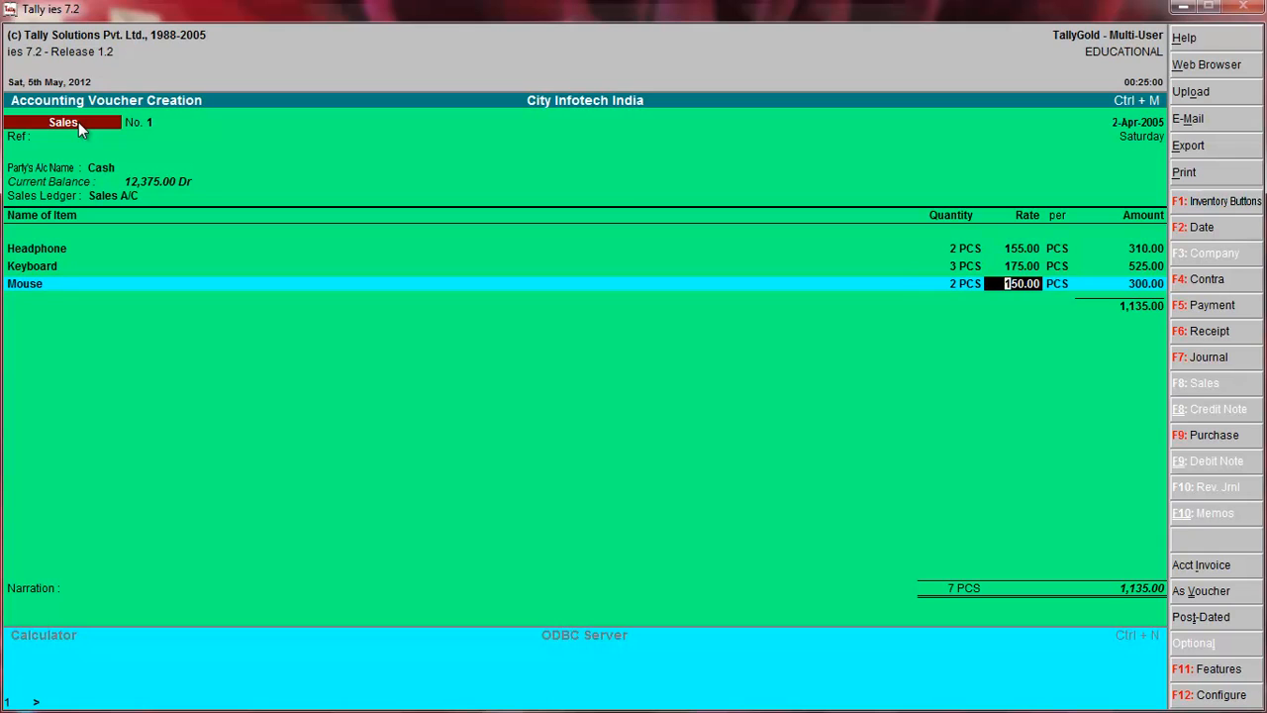
{"action": "key", "text": "Return"}
End the sales voucher's item list and accept the voucher without a narration.
{"action": "key", "text": "Return"}
{"action": "key", "text": "Return"}
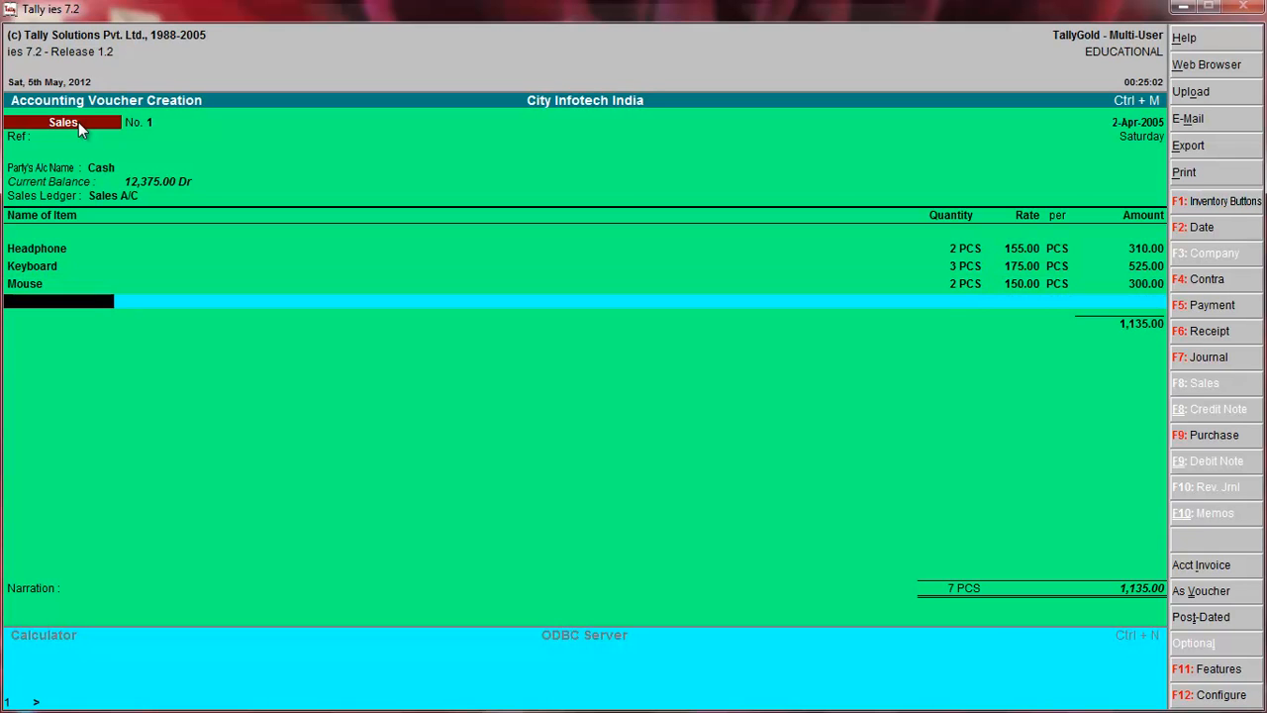
{"action": "key", "text": "Return"}
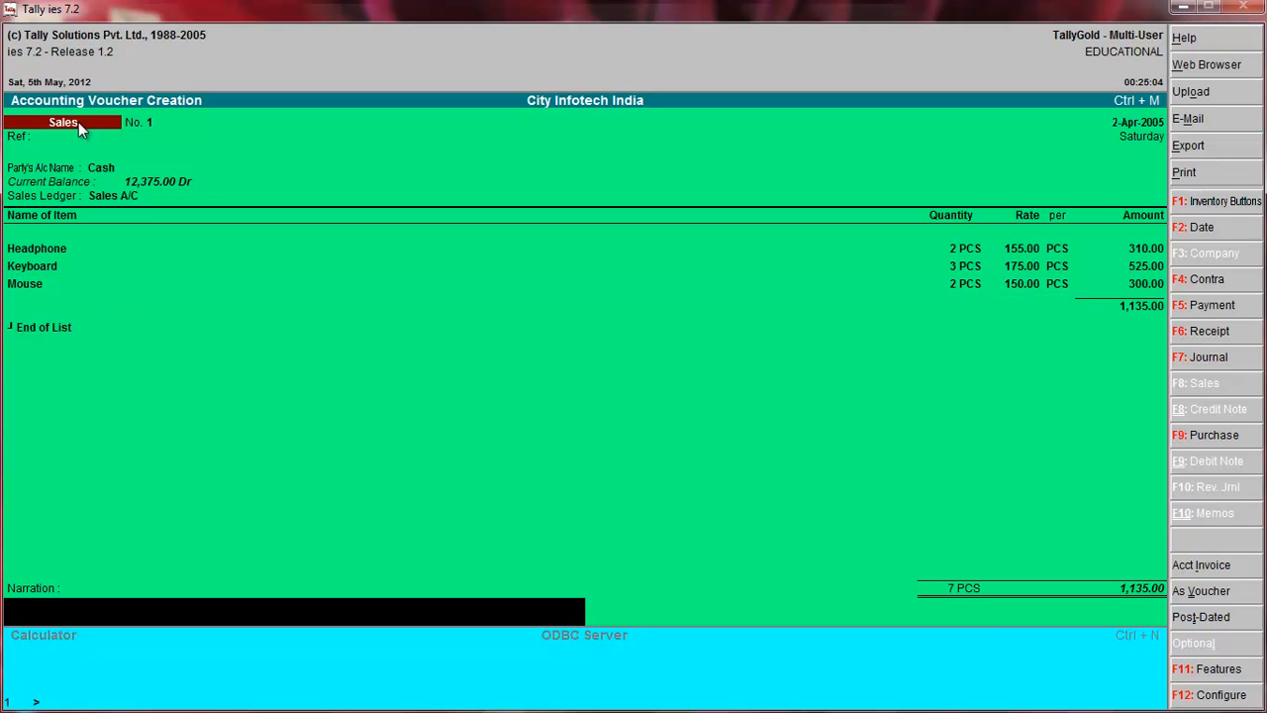
{"action": "key", "text": "Return"}
{"action": "key", "text": "Return"}
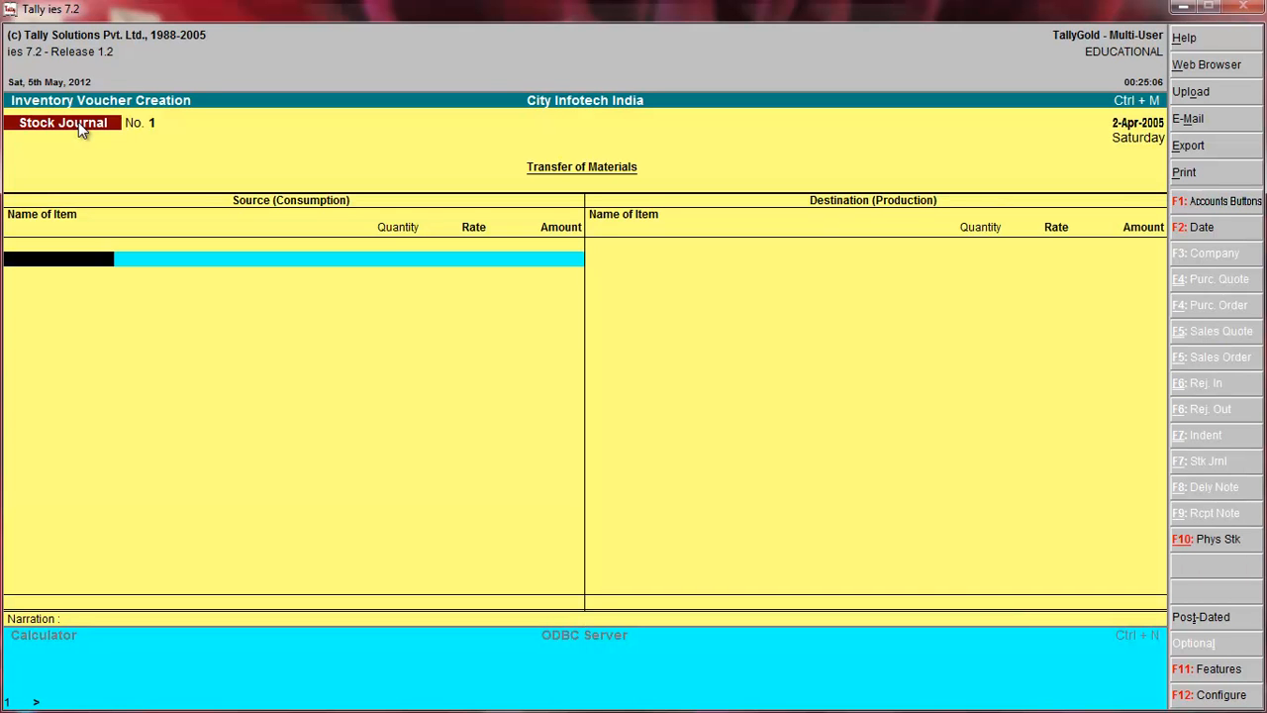
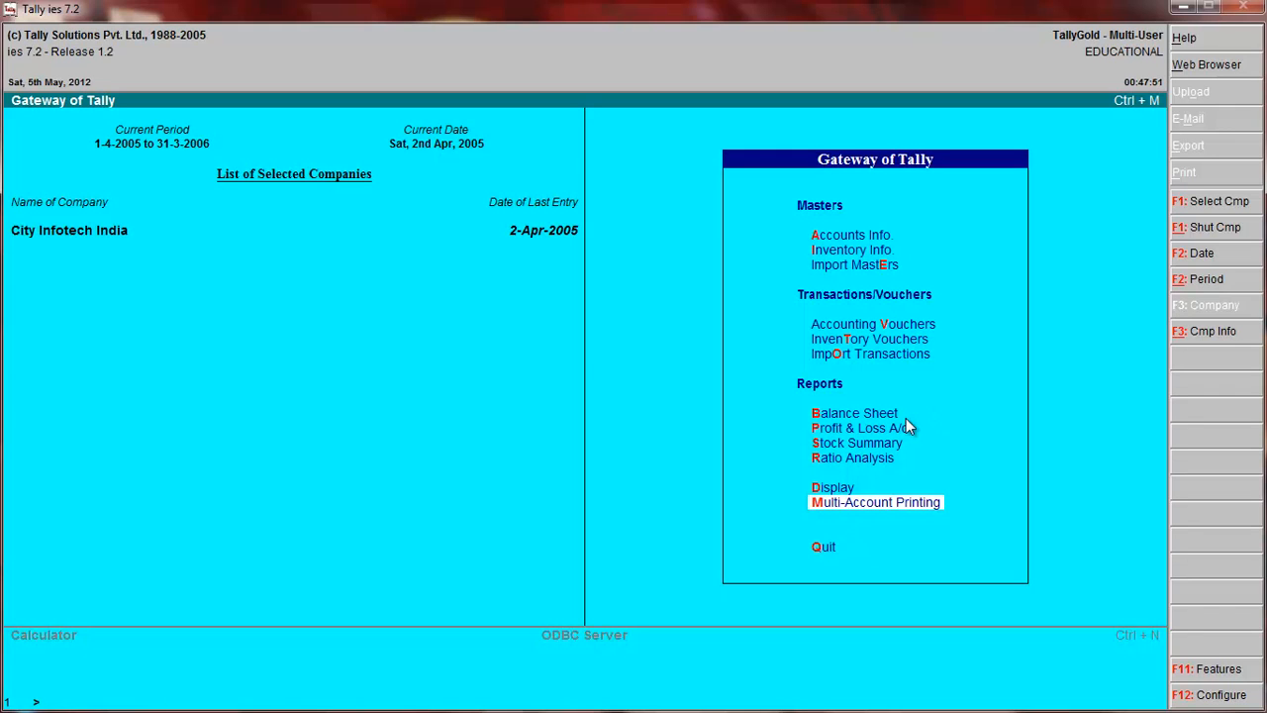
Review the company's Balance Sheet and its Profit & Loss A/c, closing each report after viewing.
{"action": "key", "text": "b"}
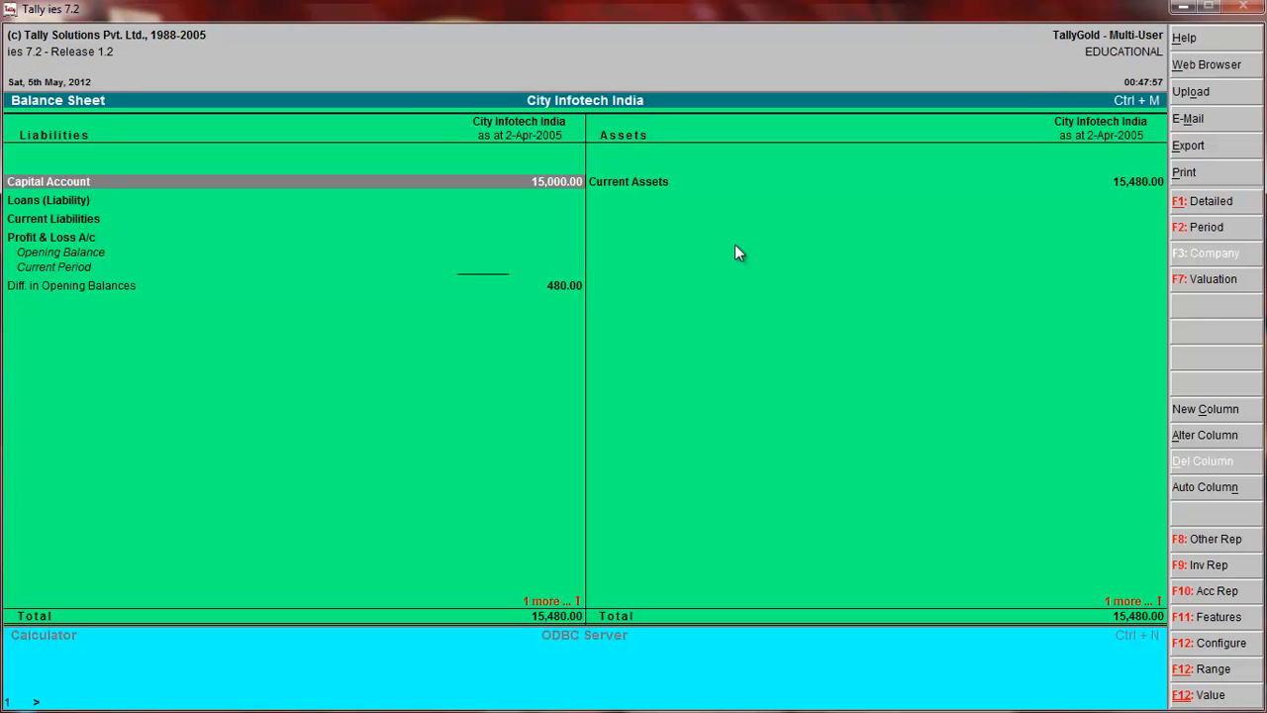
{"action": "key", "text": "Escape"}
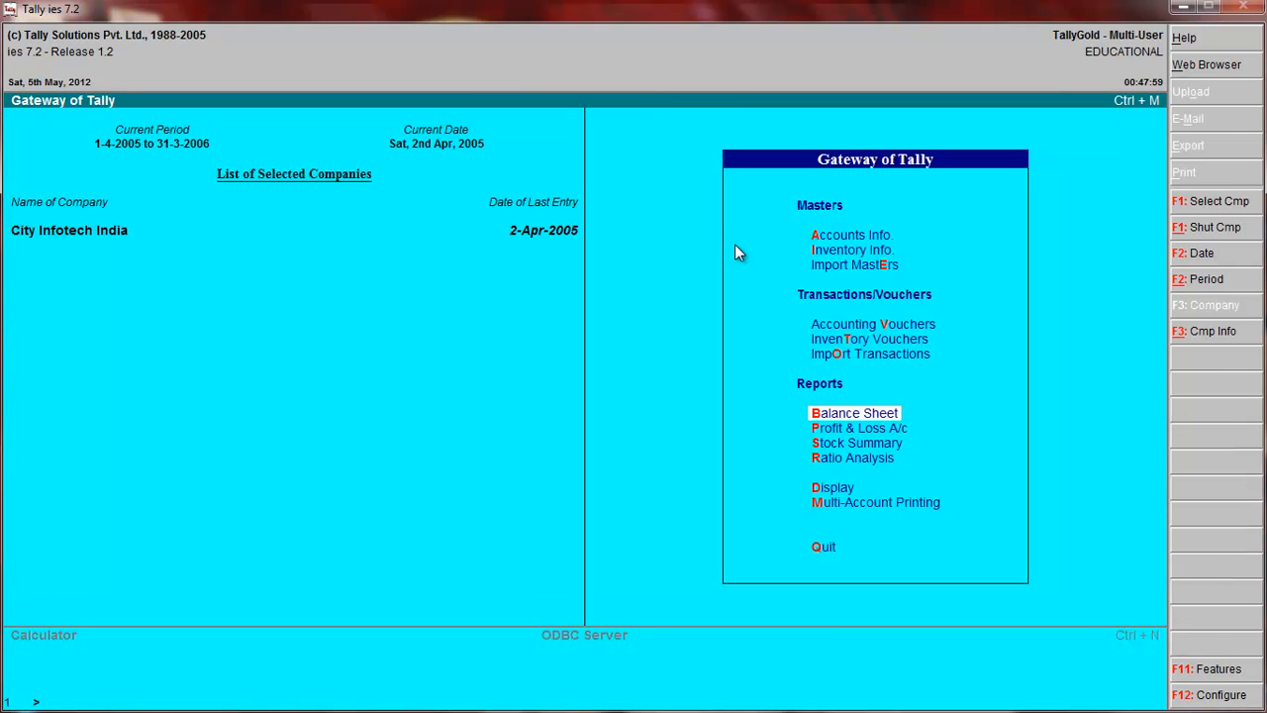
{"action": "key", "text": "p"}
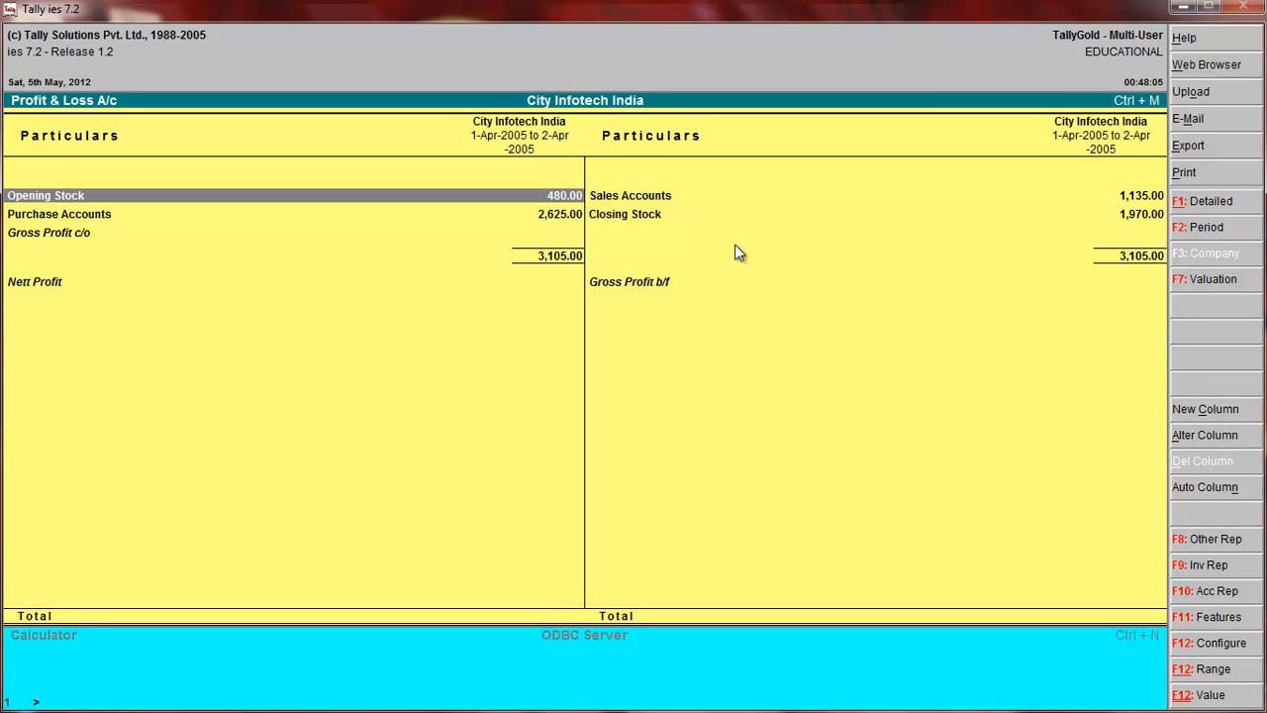
{"action": "key", "text": "Escape"}
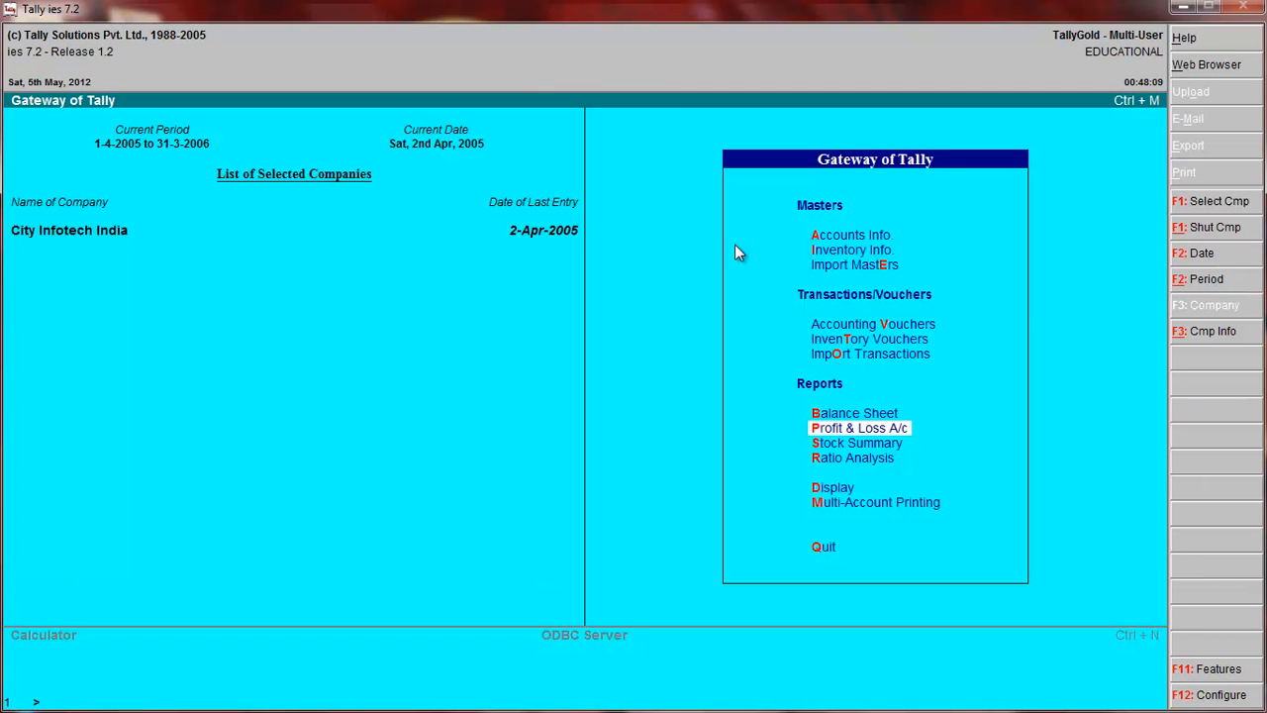
Review the Stock Summary and the Ratio Analysis reports, closing each one after viewing.
{"action": "key", "text": "s"}
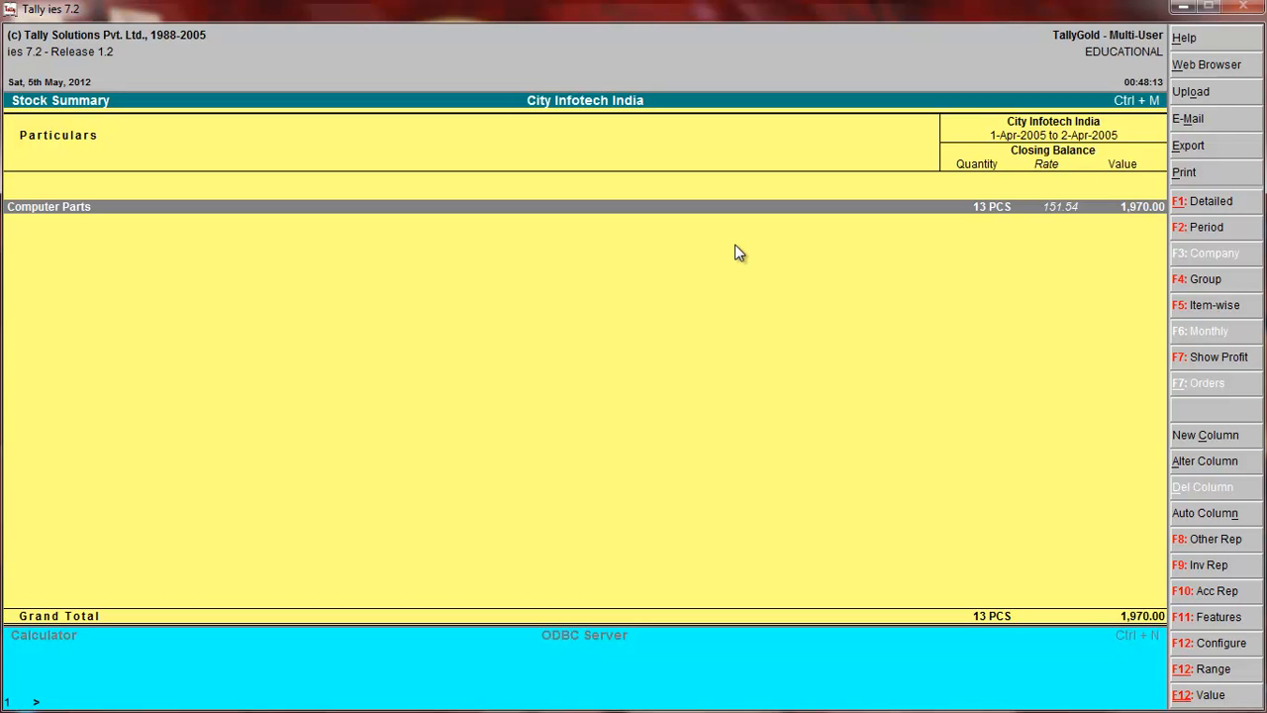
{"action": "key", "text": "Escape"}
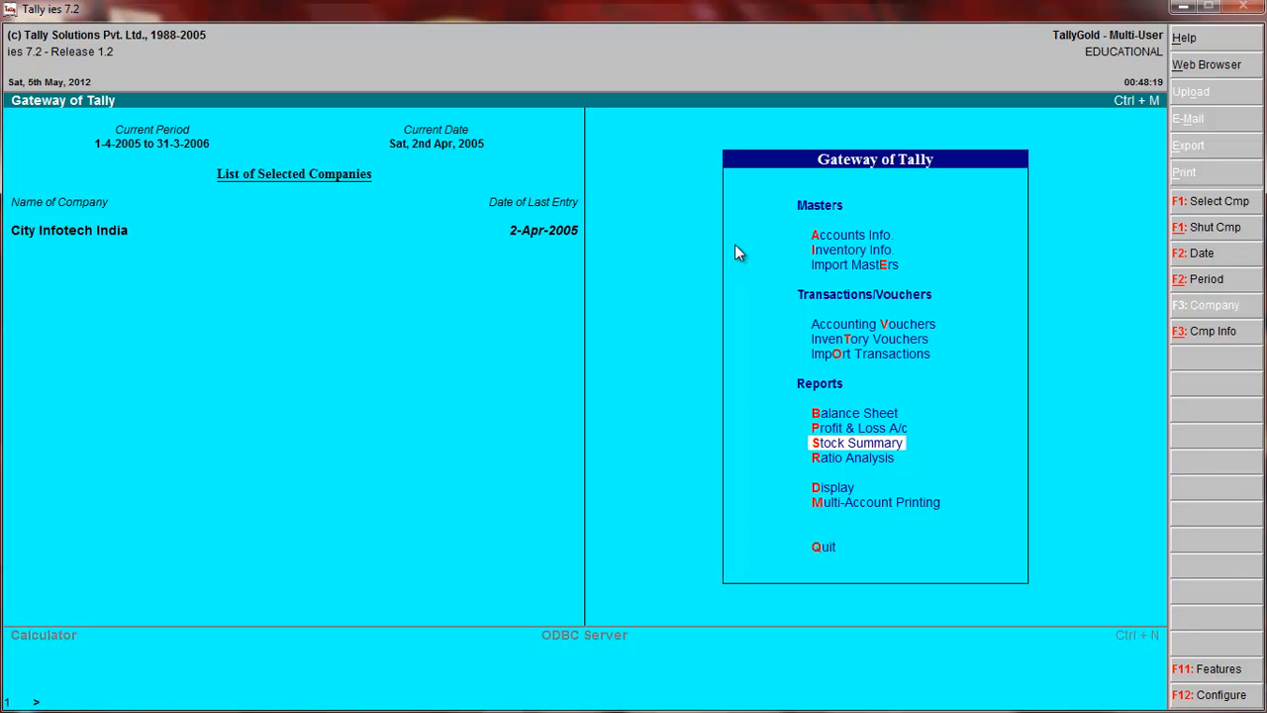
{"action": "key", "text": "r"}
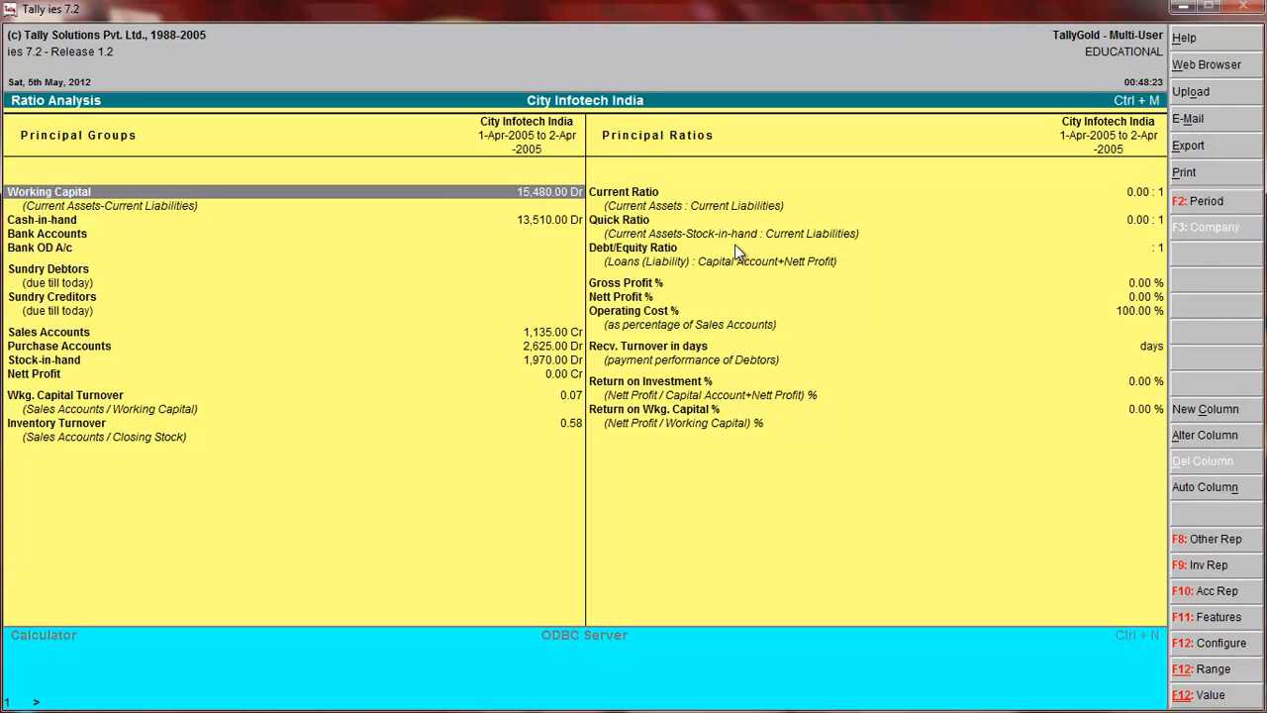
{"action": "key", "text": "Escape"}
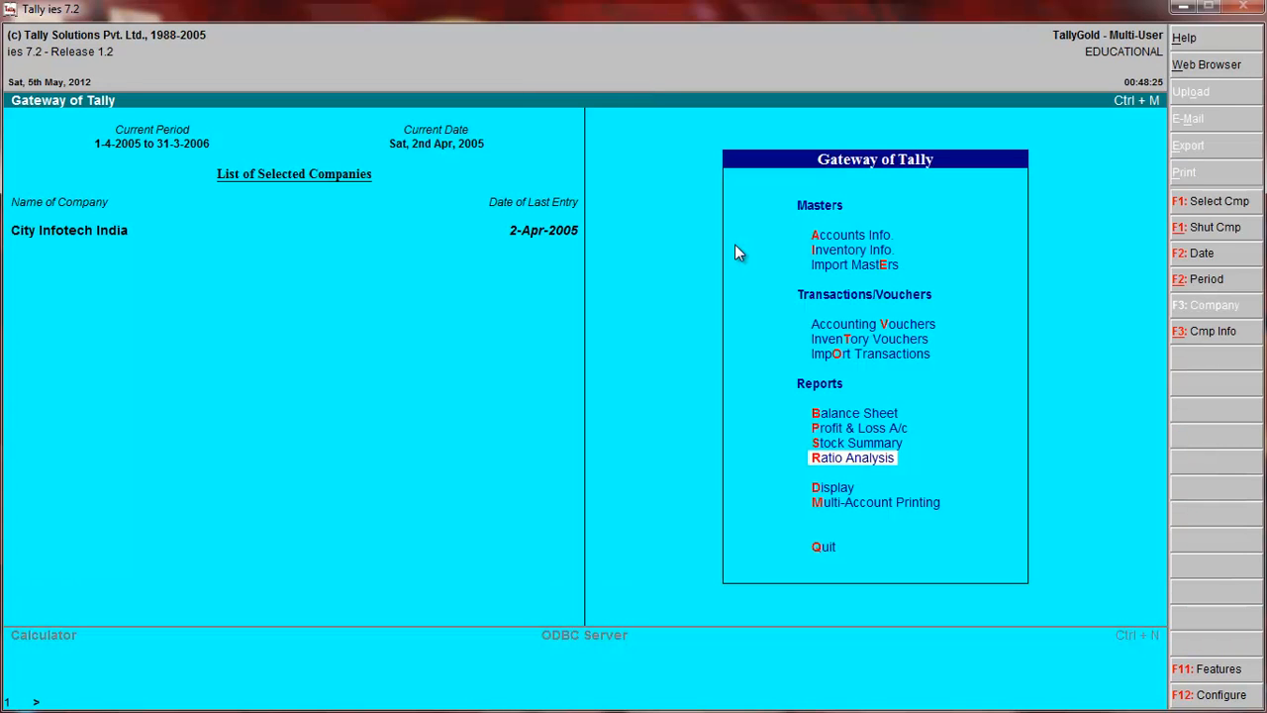
View the Trial Balance among the display reports and return to the list of display reports.
{"action": "key", "text": "d"}
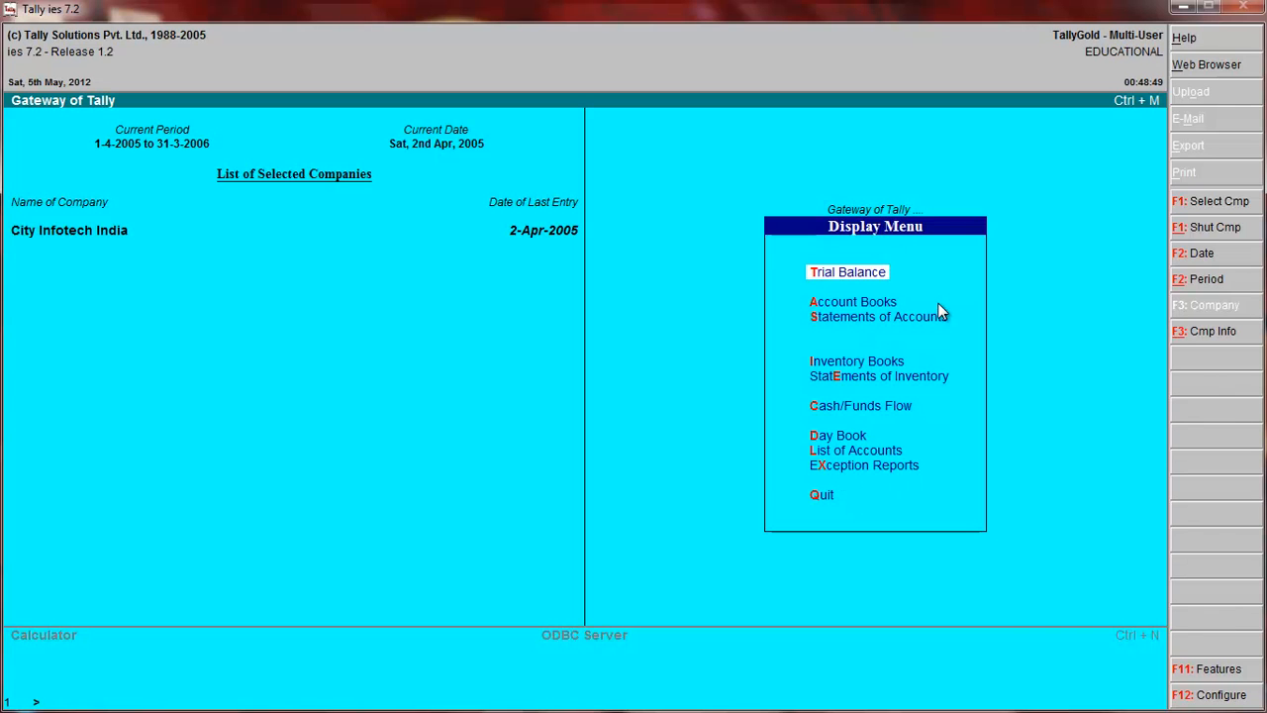
{"action": "key", "text": "Return"}
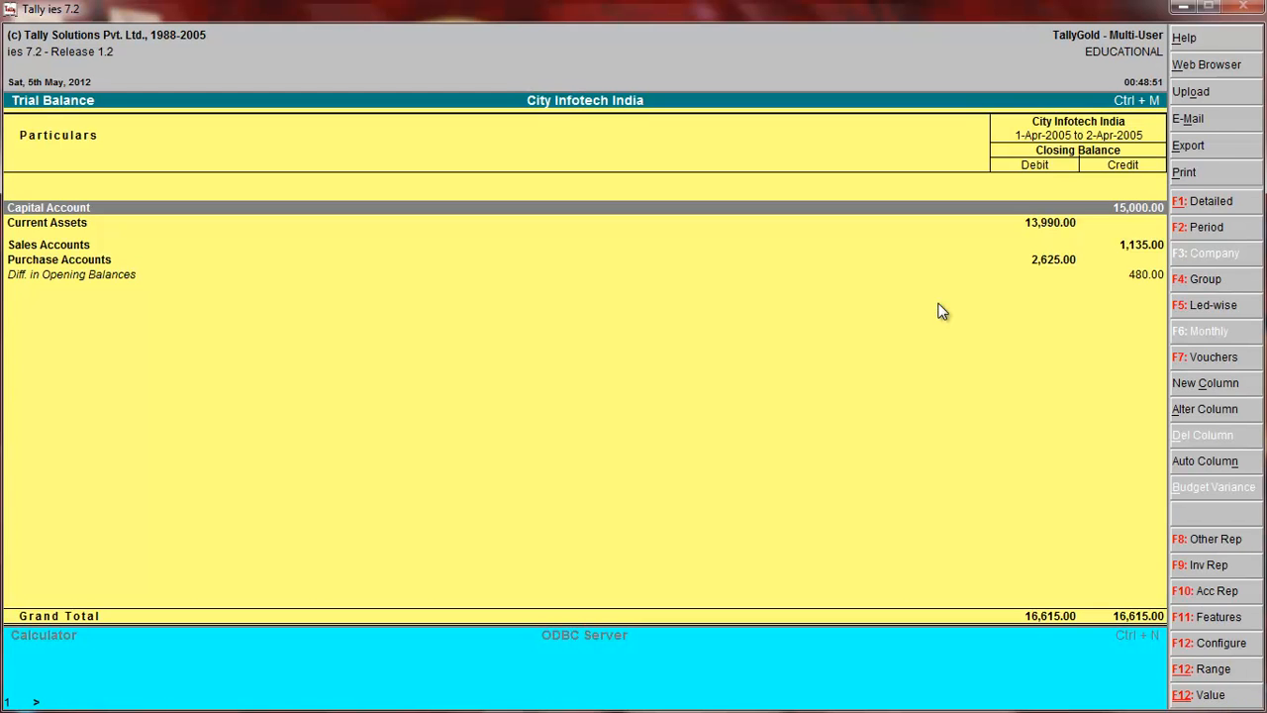
{"action": "key", "text": "Escape"}
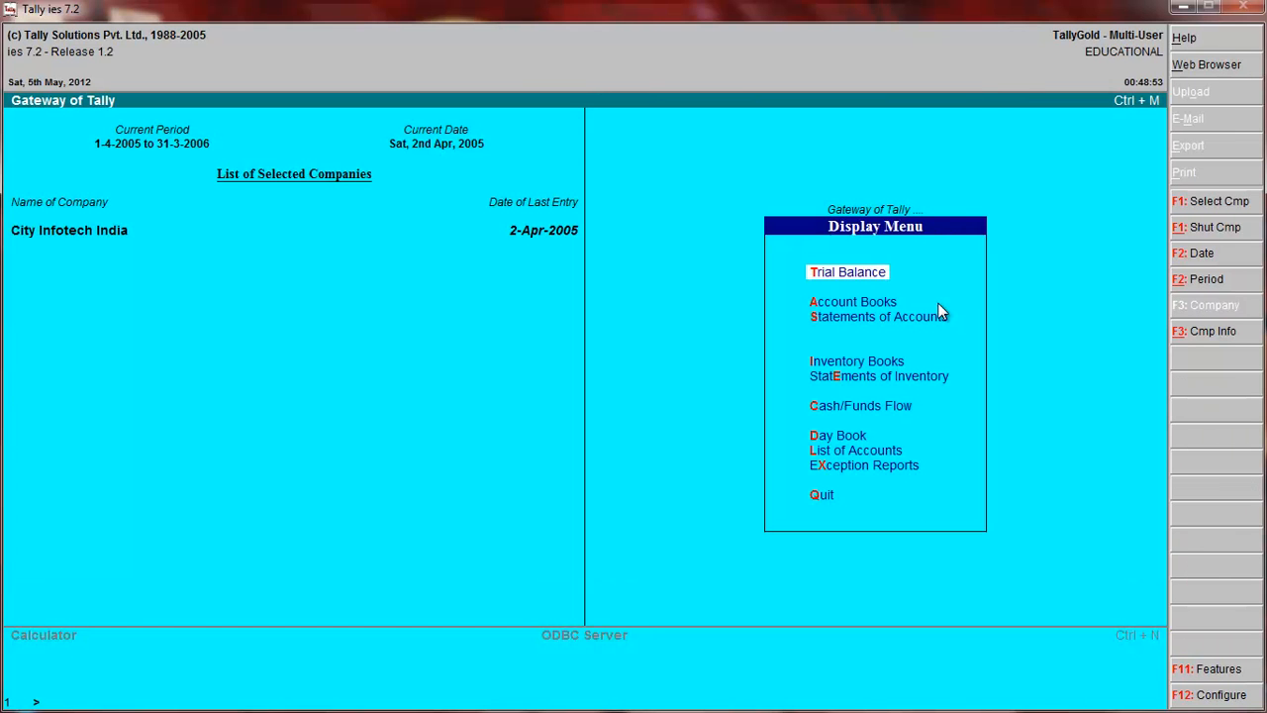
Review the monthly Sales Register and Purchase Register in the account books.
{"action": "key", "text": "a"}
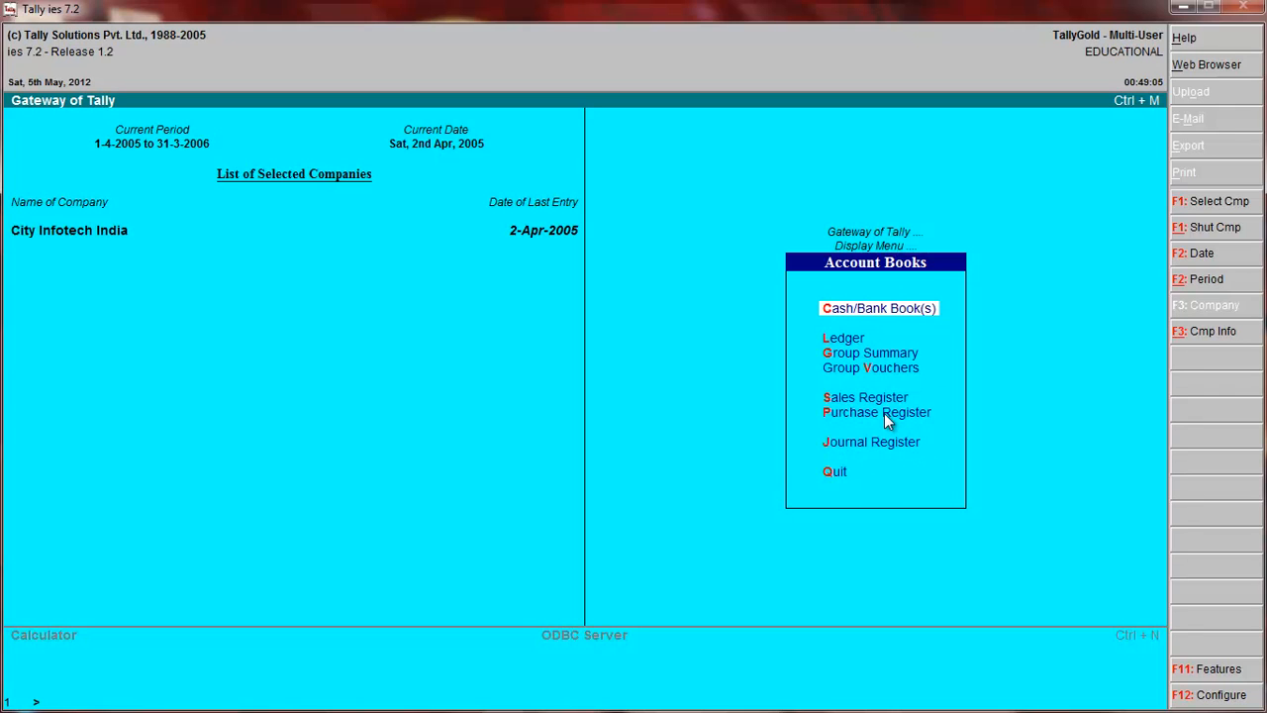
{"action": "key", "text": "s"}
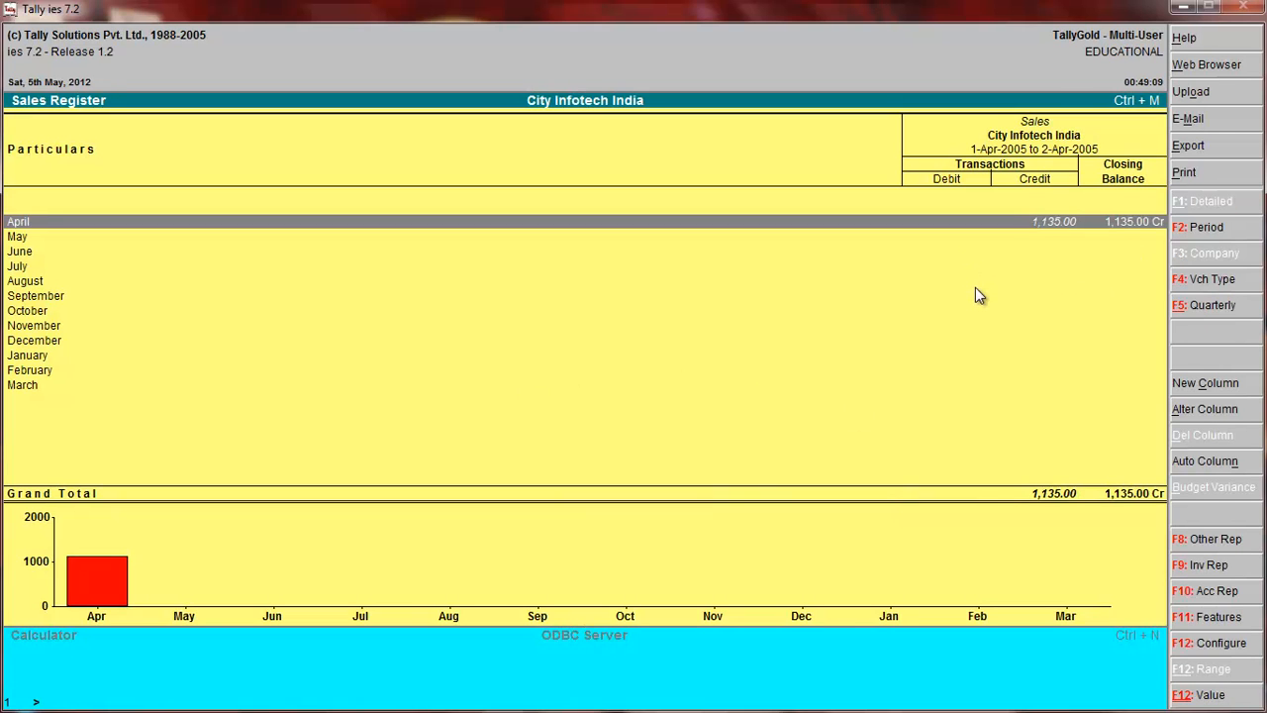
{"action": "key", "text": "Escape"}
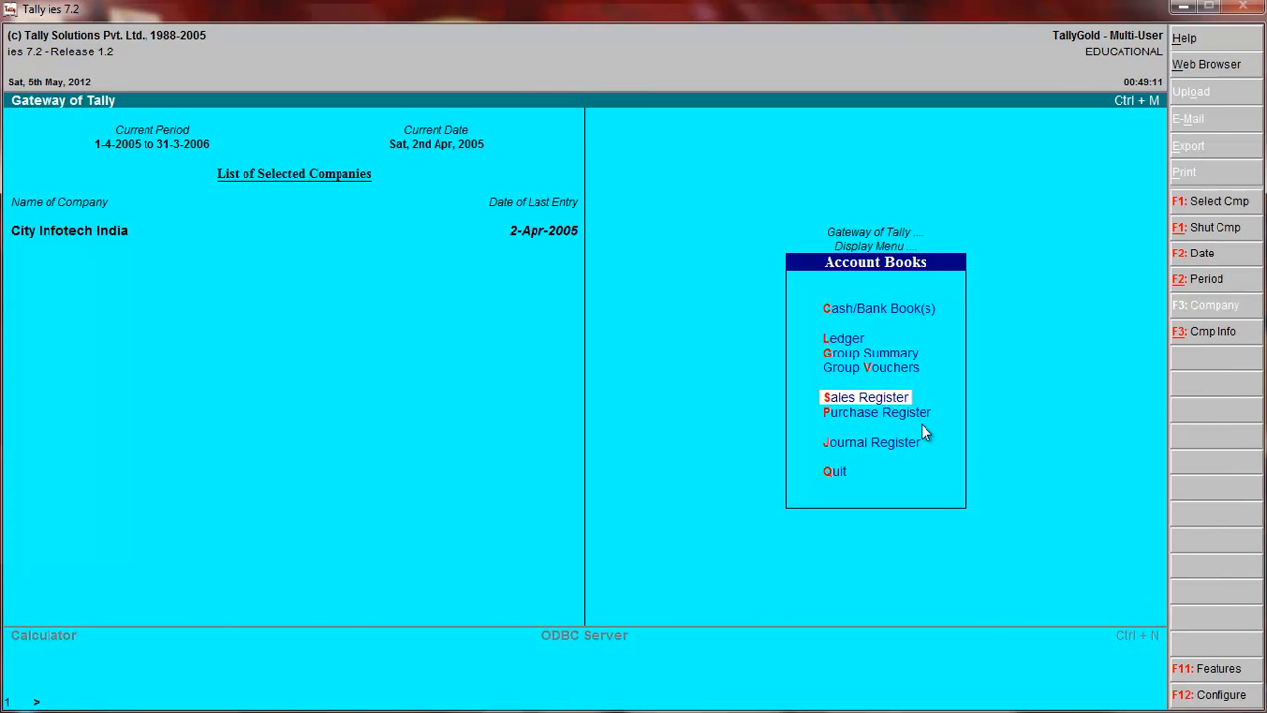
{"action": "key", "text": "p"}
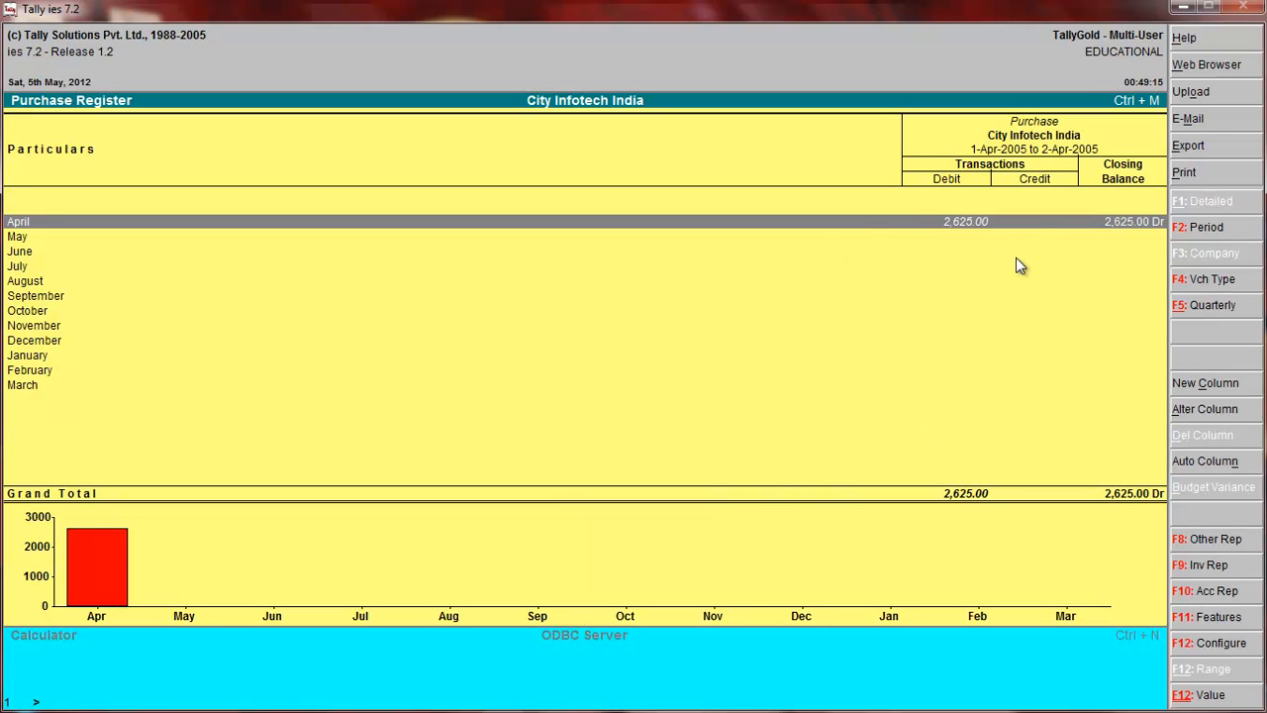
{"action": "key", "text": "Escape"}
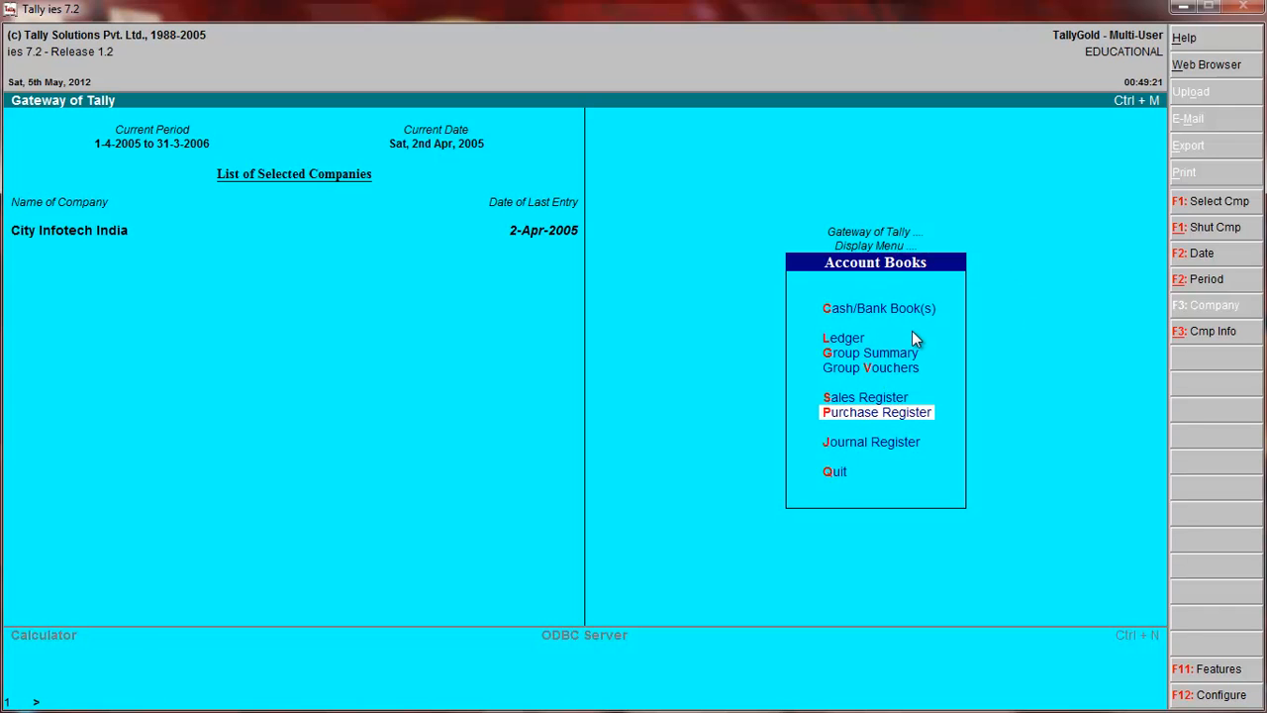
View the Cash/Bank summary, and open and leave the Ledger report of the account books.
{"action": "key", "text": "c"}
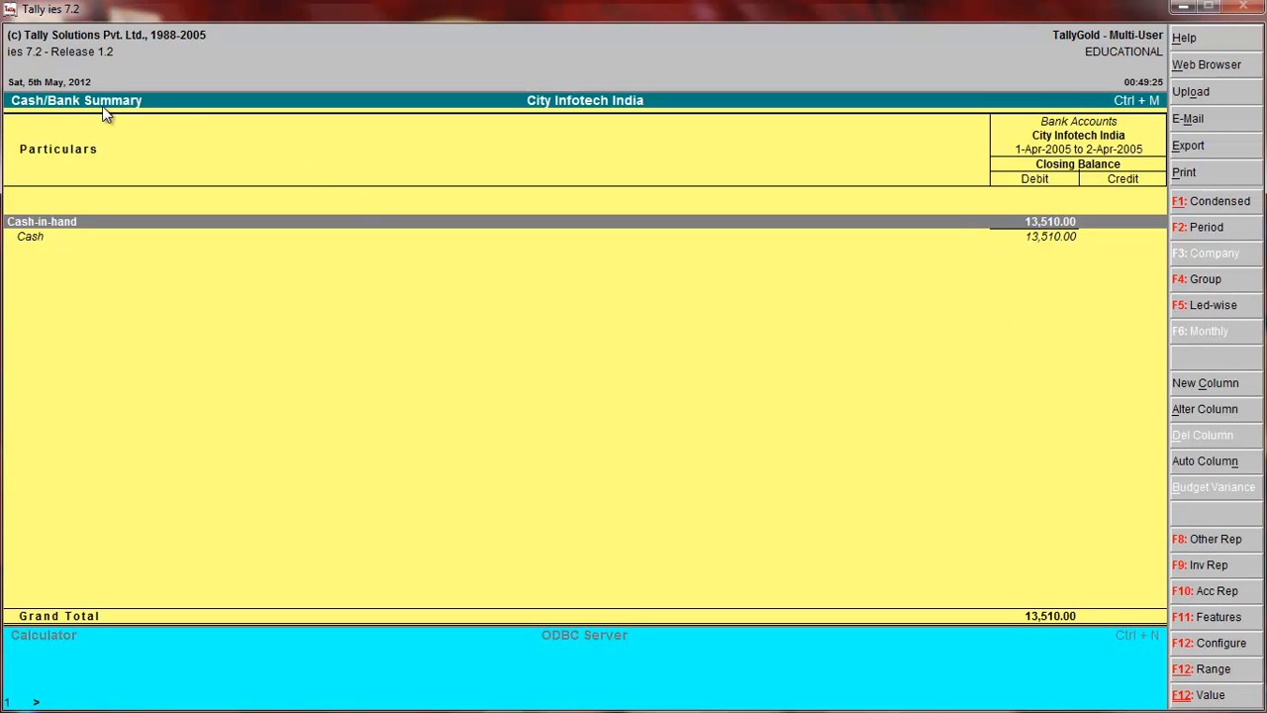
{"action": "key", "text": "Escape"}
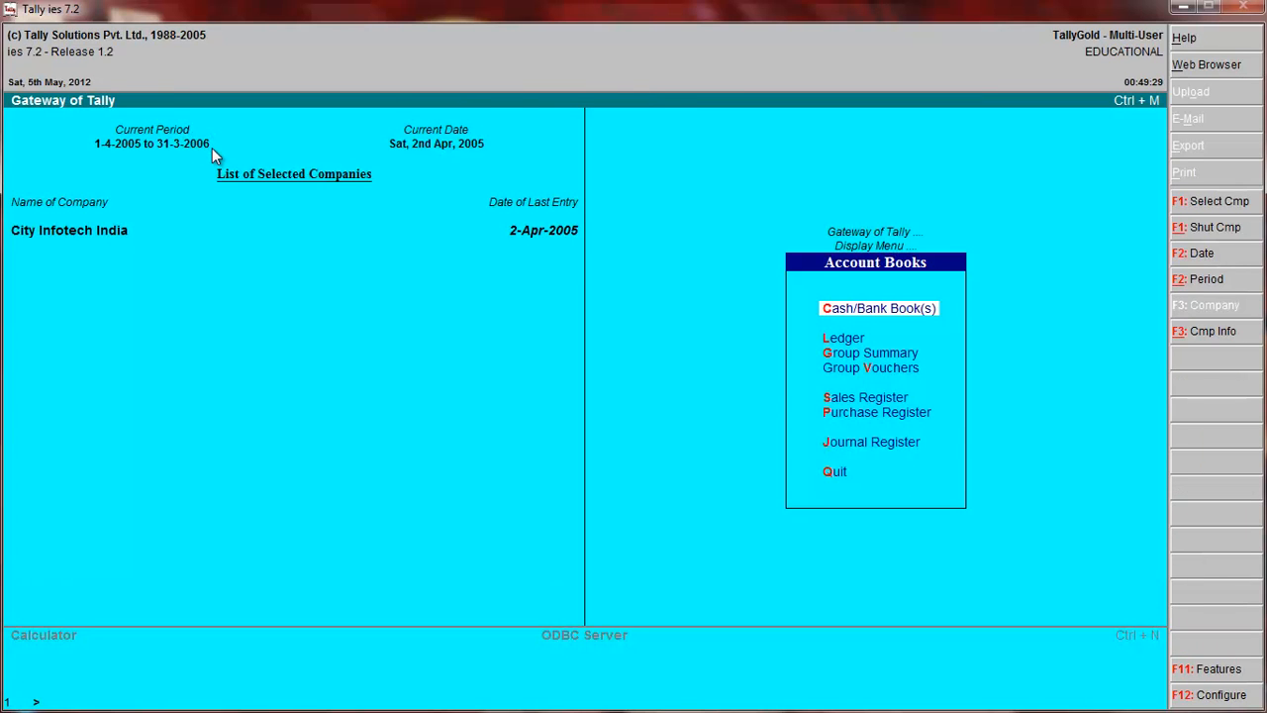
{"action": "key", "text": "l"}
{"action": "key", "text": "Escape"}
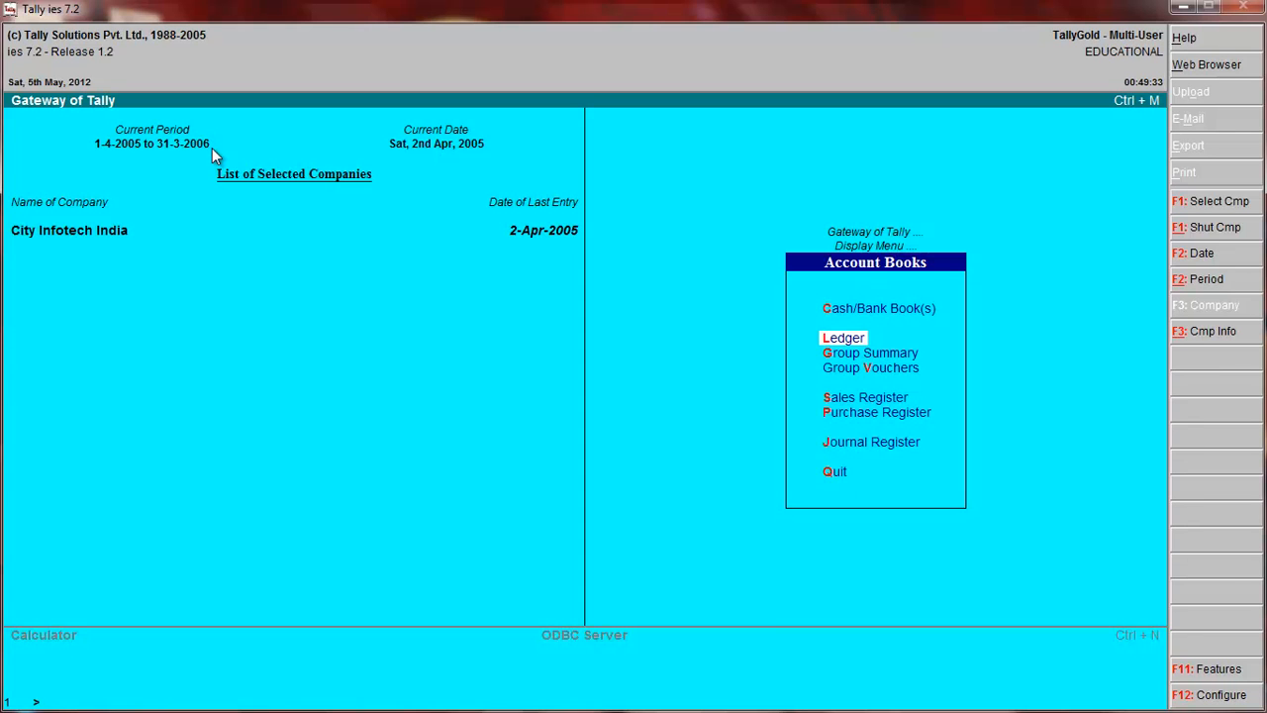
Look at the group lists offered for Group Summary and Group Vouchers without choosing a group.
{"action": "key", "text": "g"}
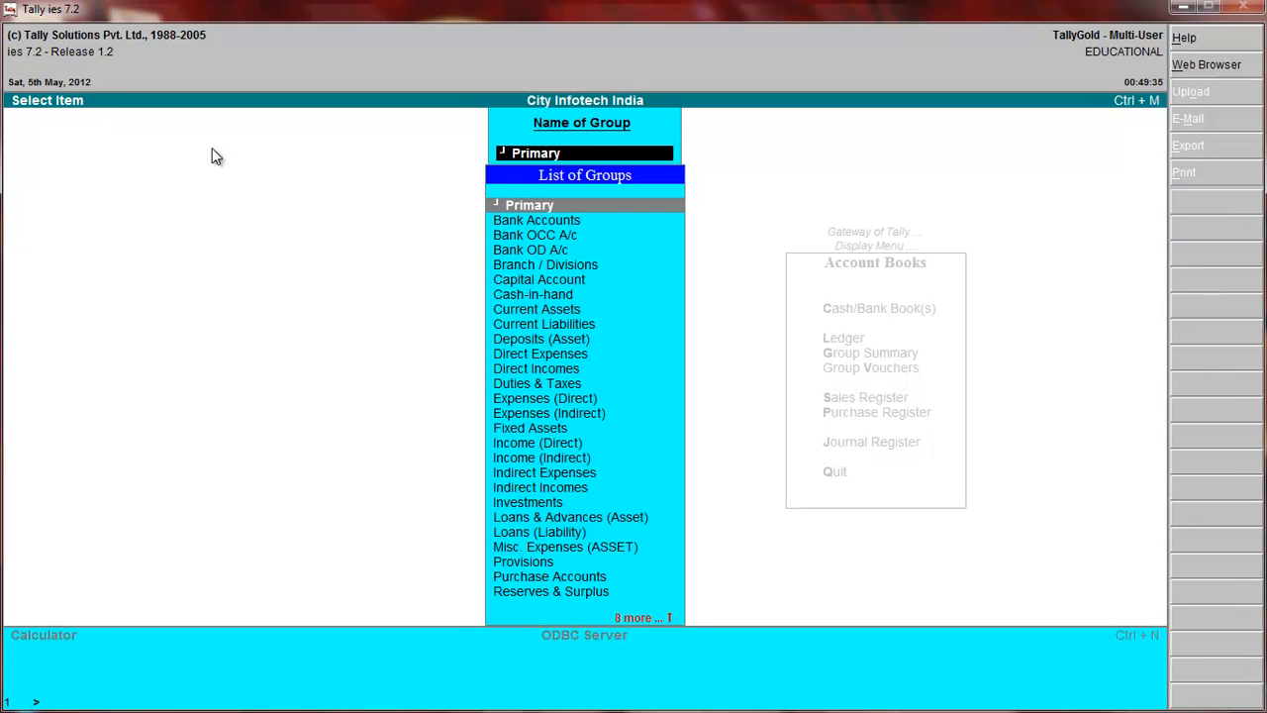
{"action": "key", "text": "Escape"}
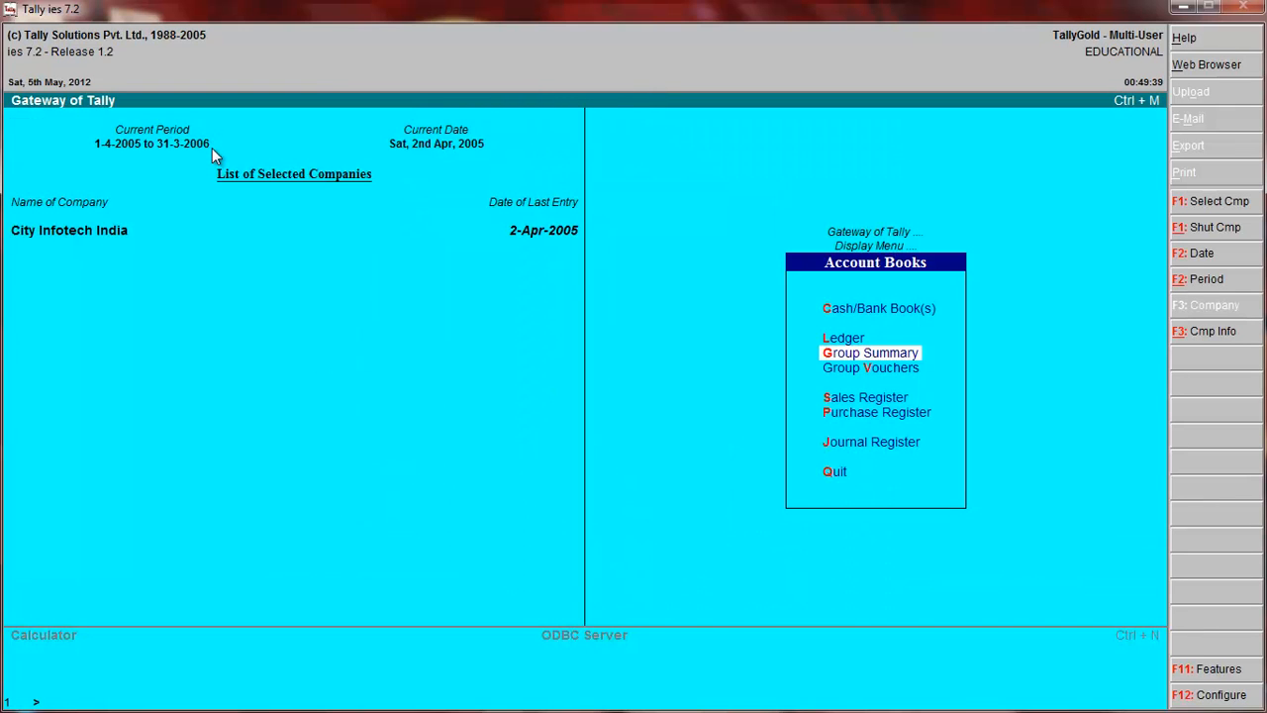
{"action": "key", "text": "Return"}
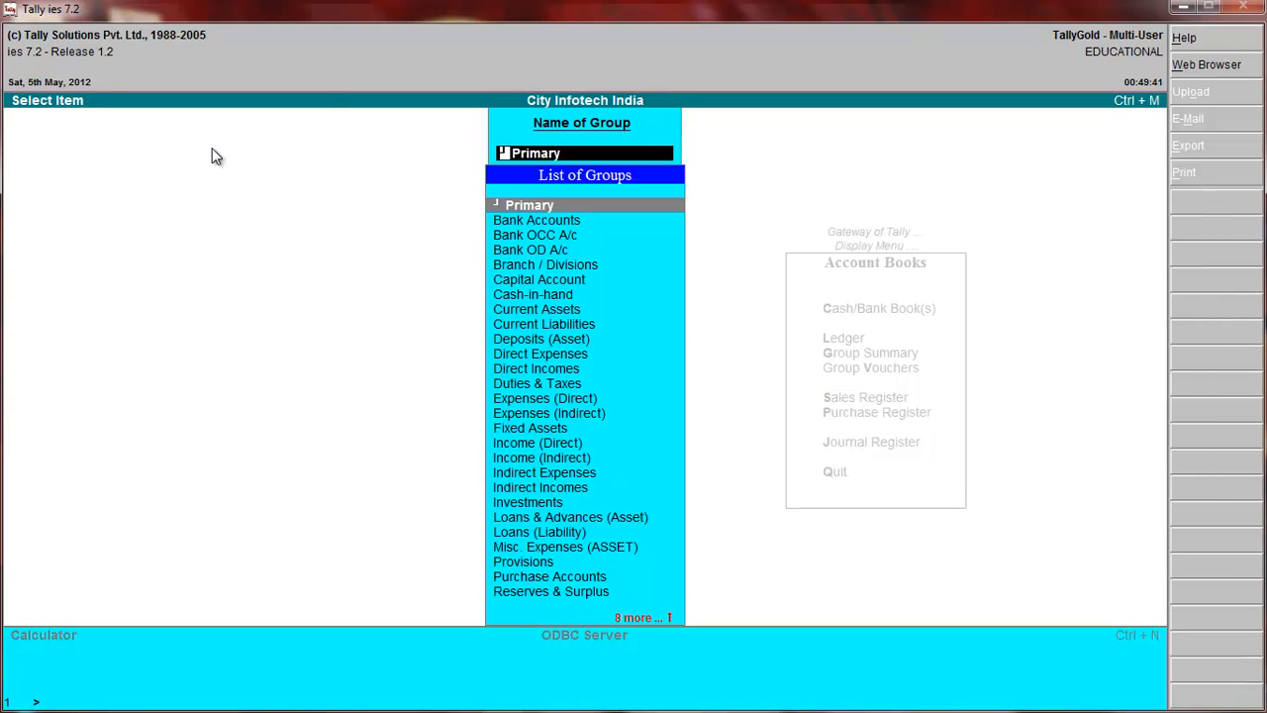
{"action": "key", "text": "Escape"}
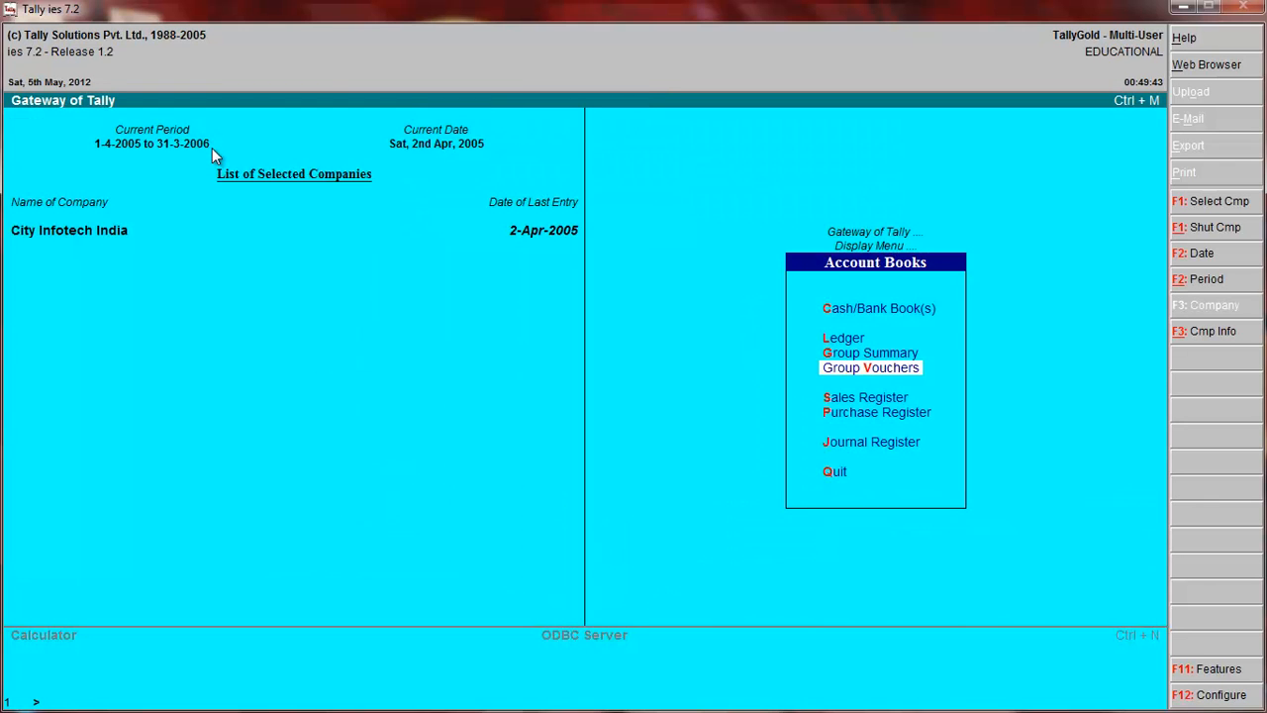
View the Journal Register by month and leave the account books.
{"action": "key", "text": "j"}
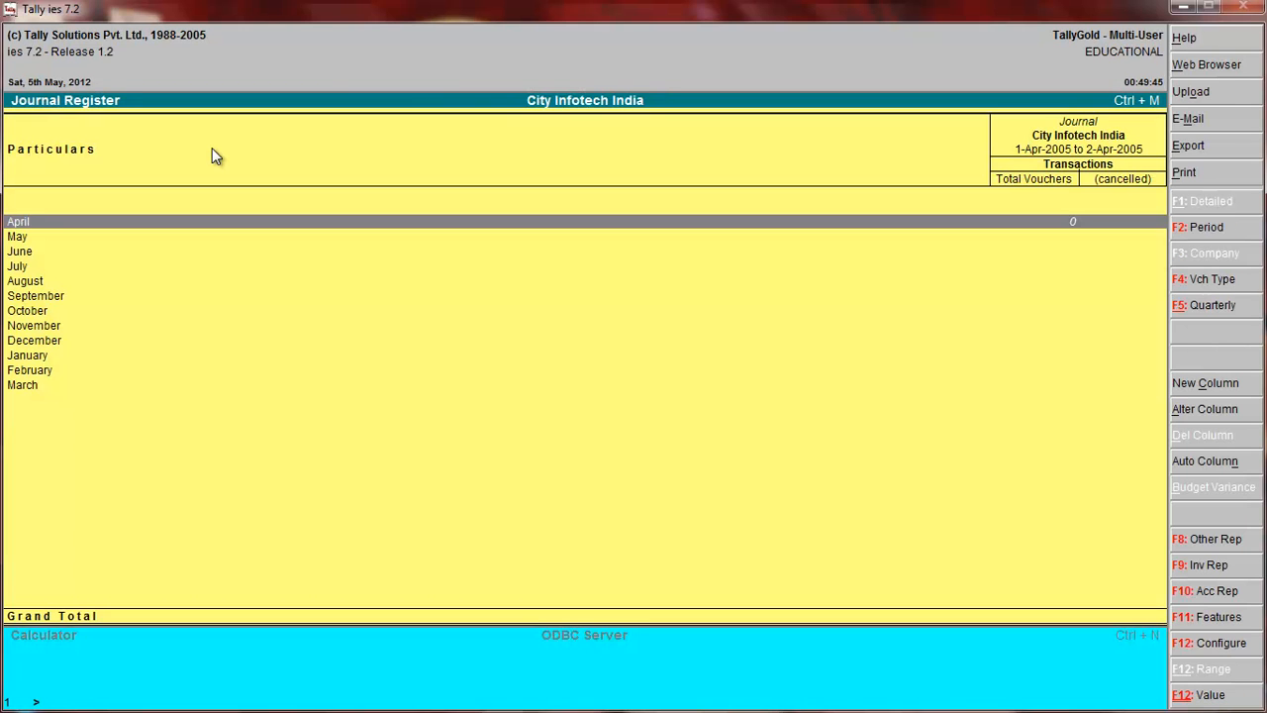
{"action": "key", "text": "Escape"}
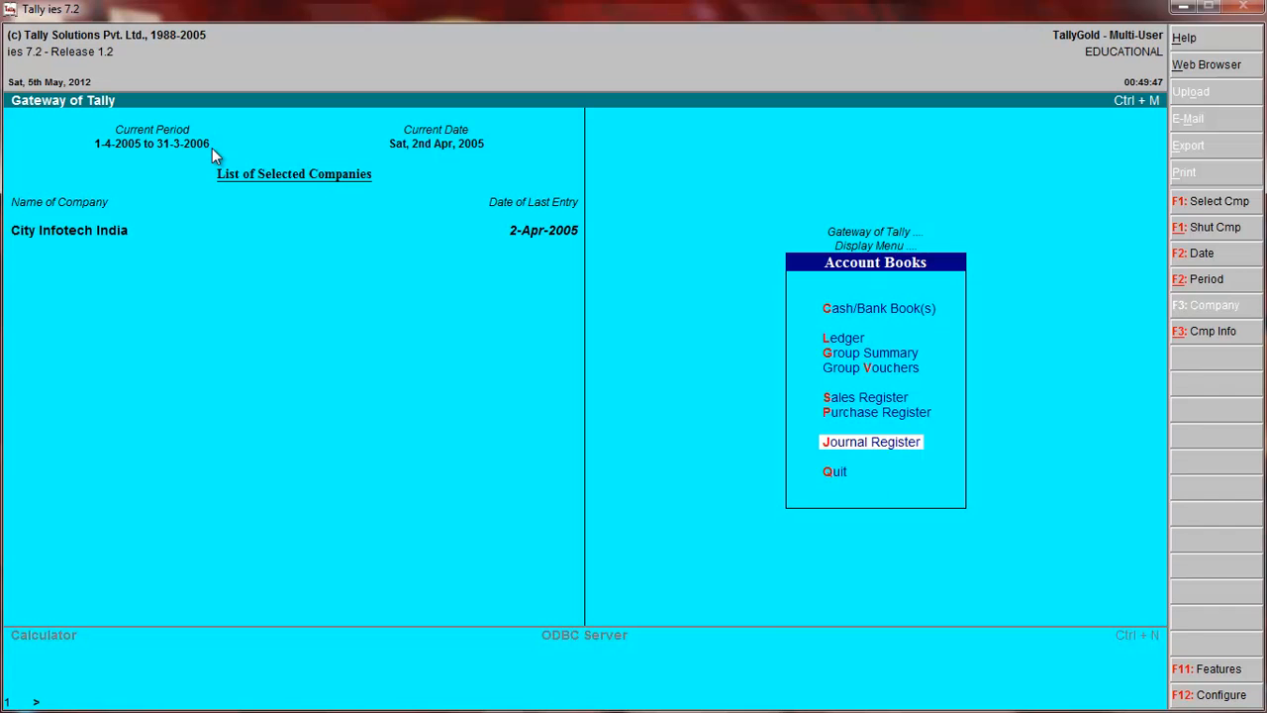
{"action": "key", "text": "Escape"}
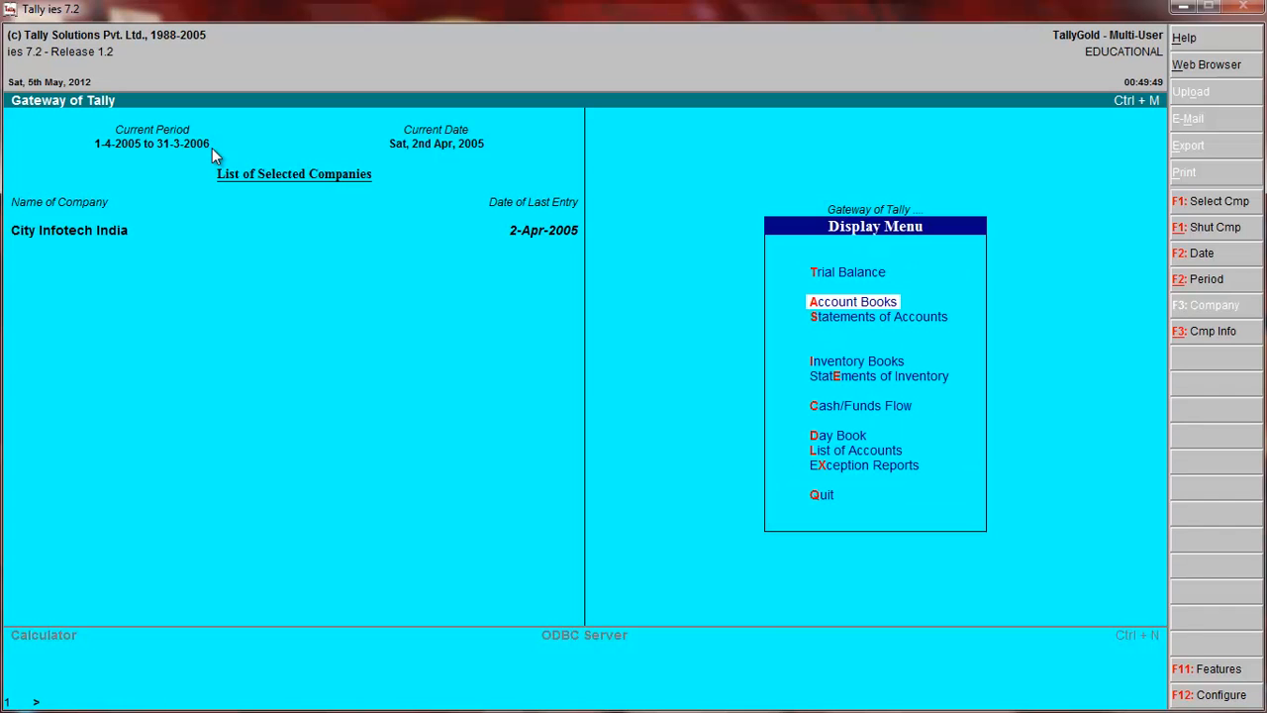
View the outstanding receivables in the statements of accounts and return to the Gateway of Tally.
{"action": "left_click", "coordinate": [869, 318]}
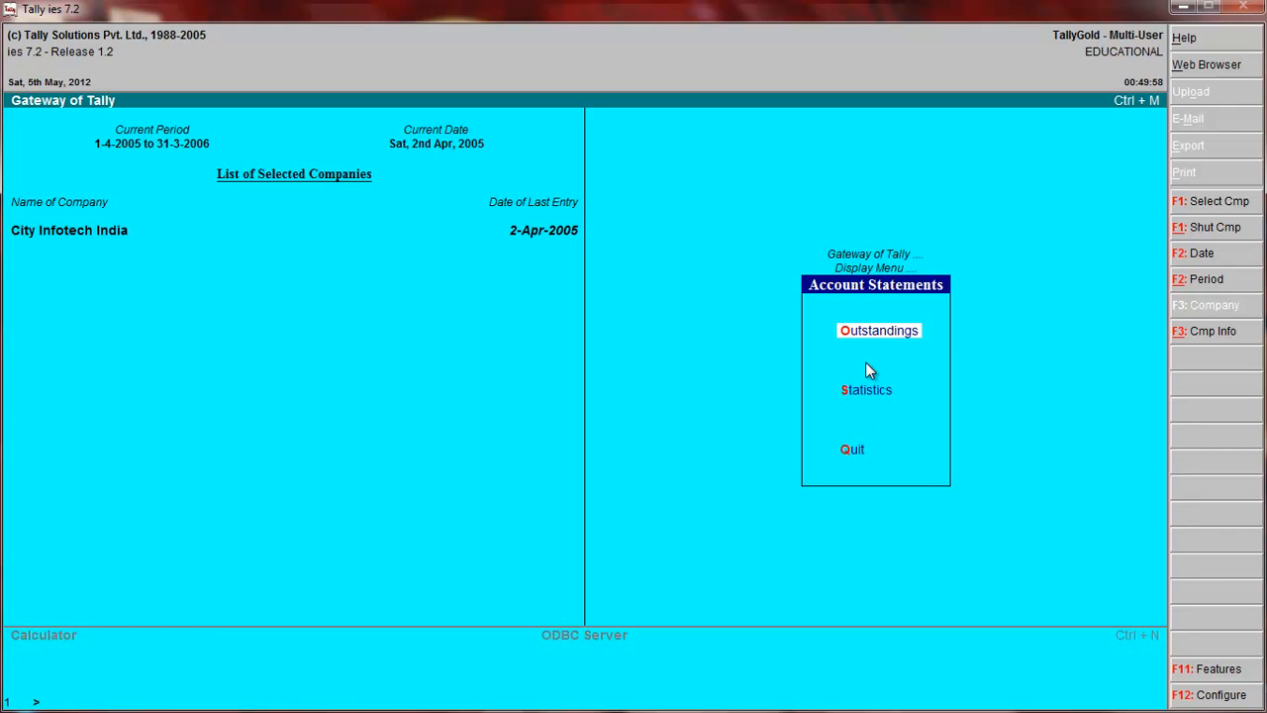
{"action": "key", "text": "Return"}
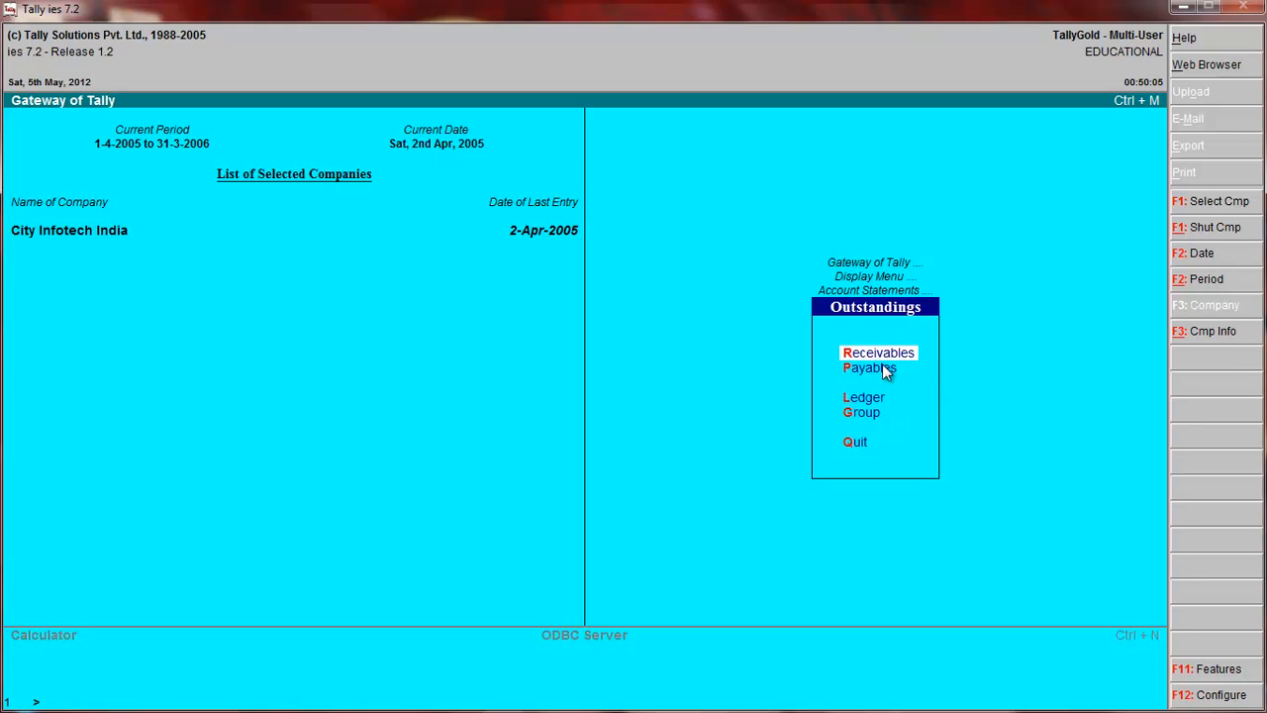
{"action": "key", "text": "Return"}
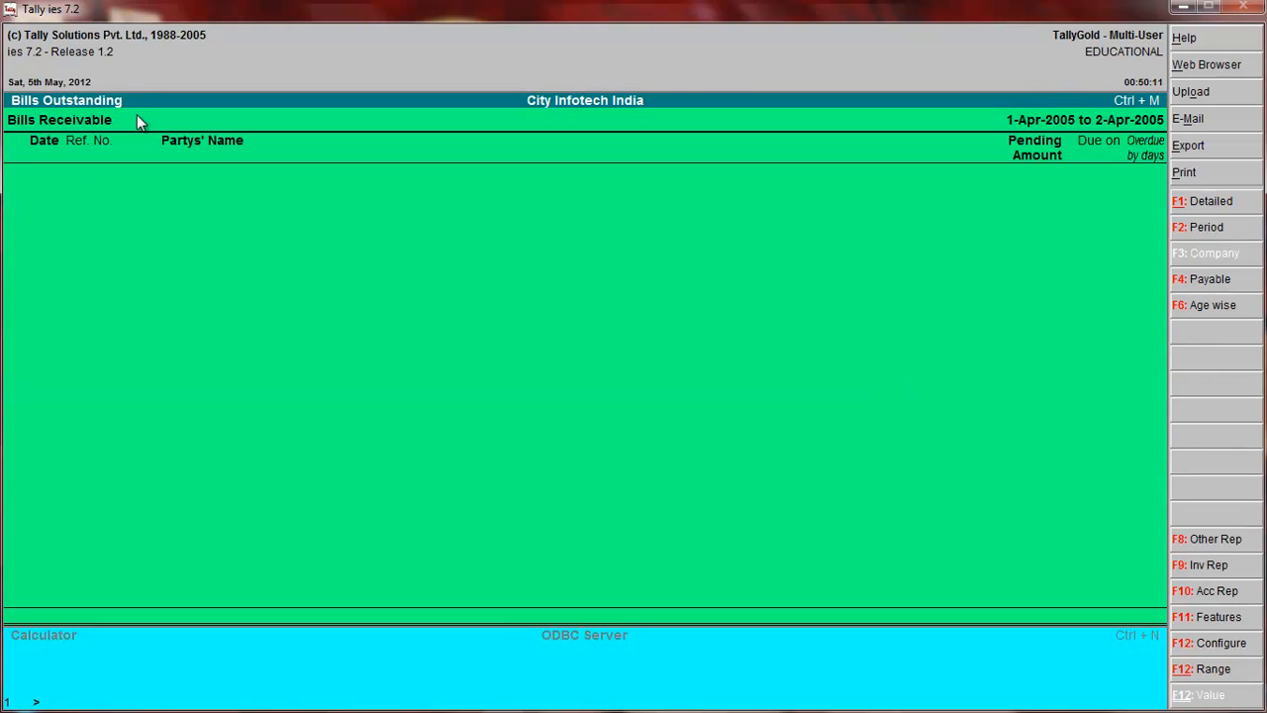
{"action": "key", "text": "Escape"}
{"action": "key", "text": "Escape"}
{"action": "key", "text": "Escape"}
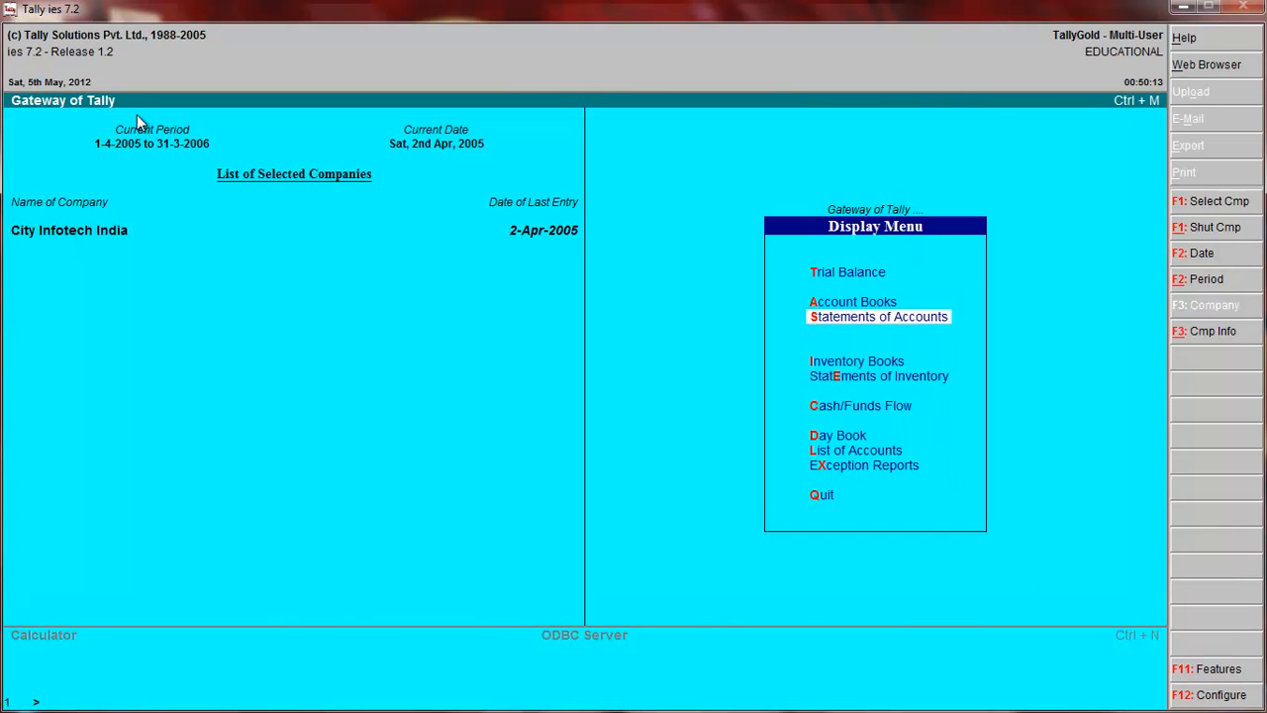
{"action": "key", "text": "Escape"}
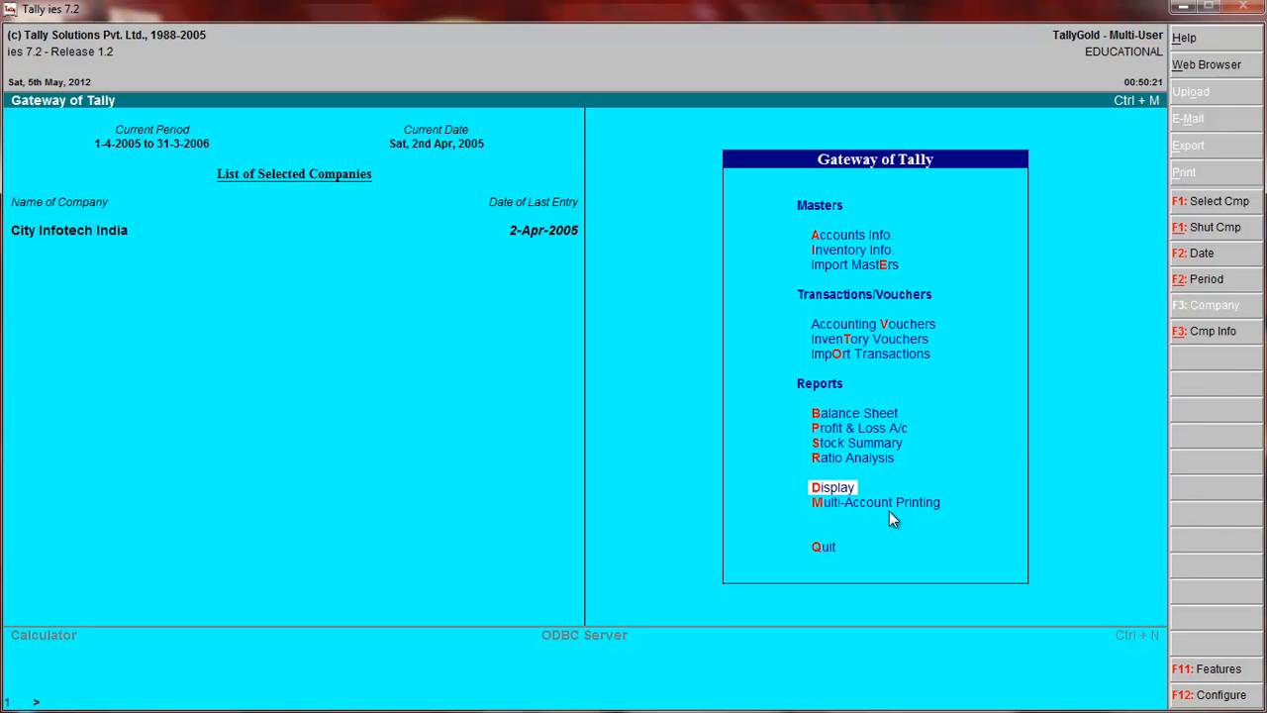
Look at the multi-voucher print settings, decline printing and return to the Gateway of Tally.
{"action": "key", "text": "m"}
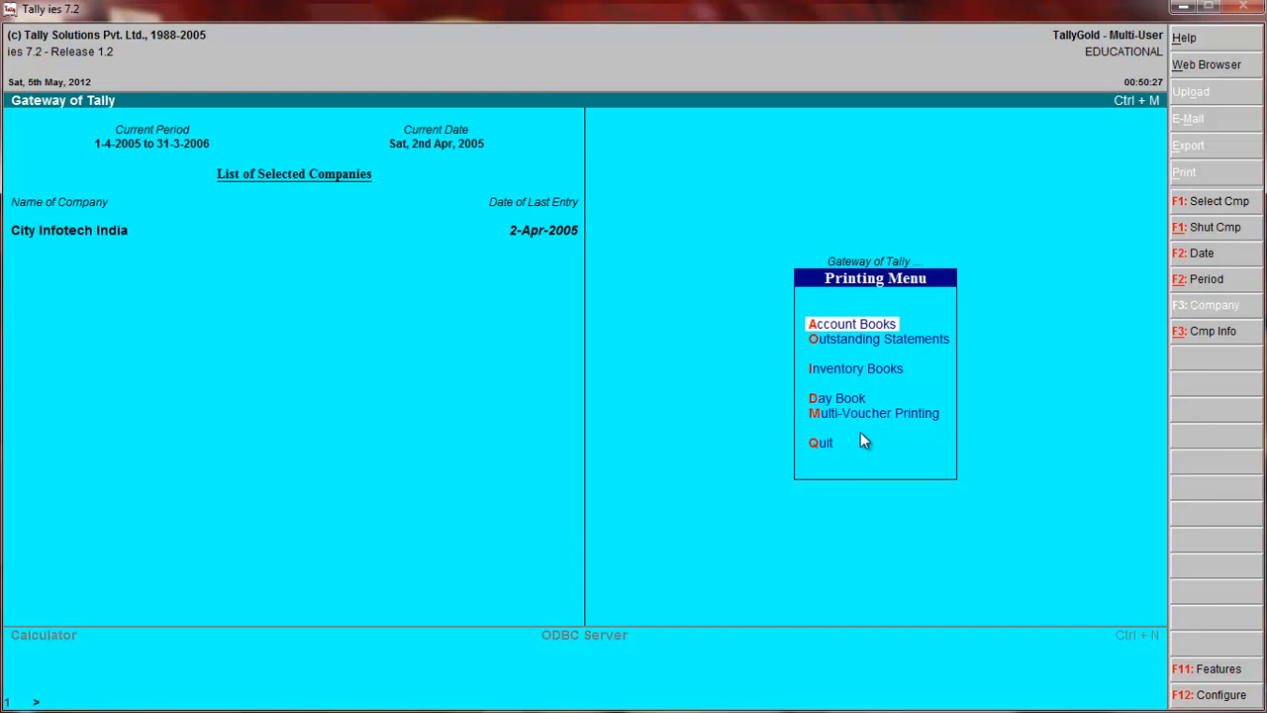
{"action": "key", "text": "m"}
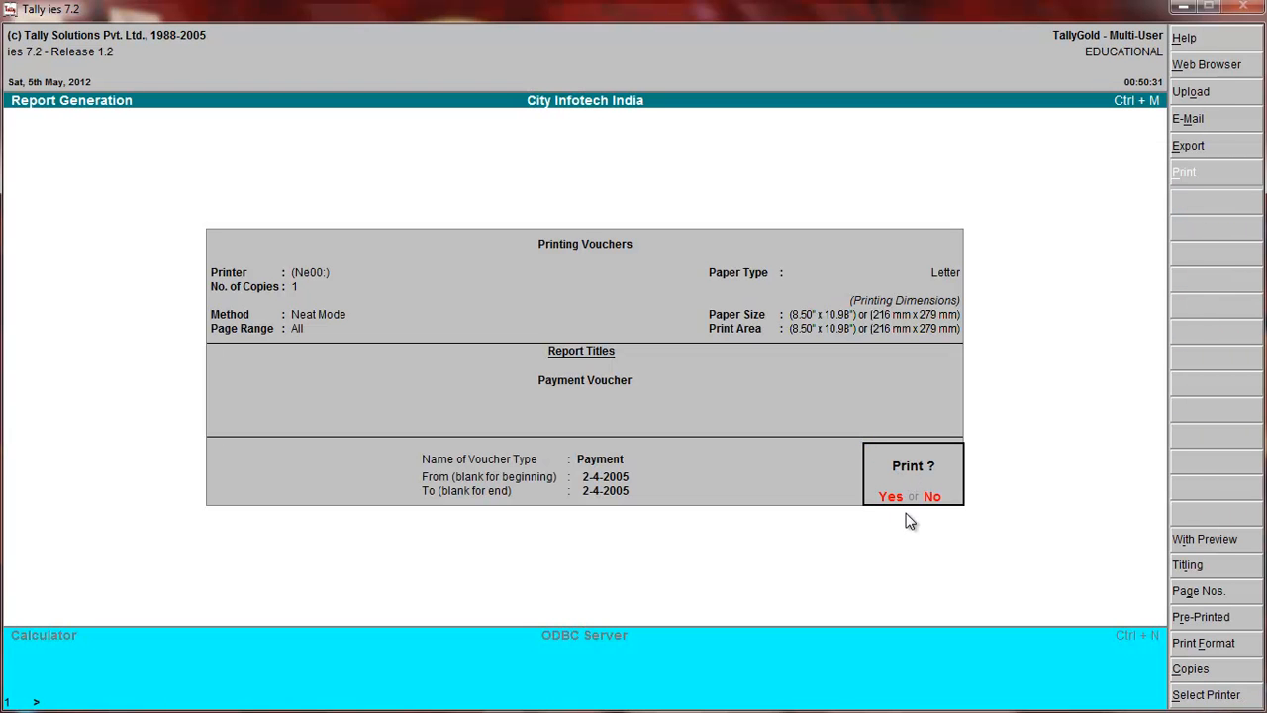
{"action": "key", "text": "n"}
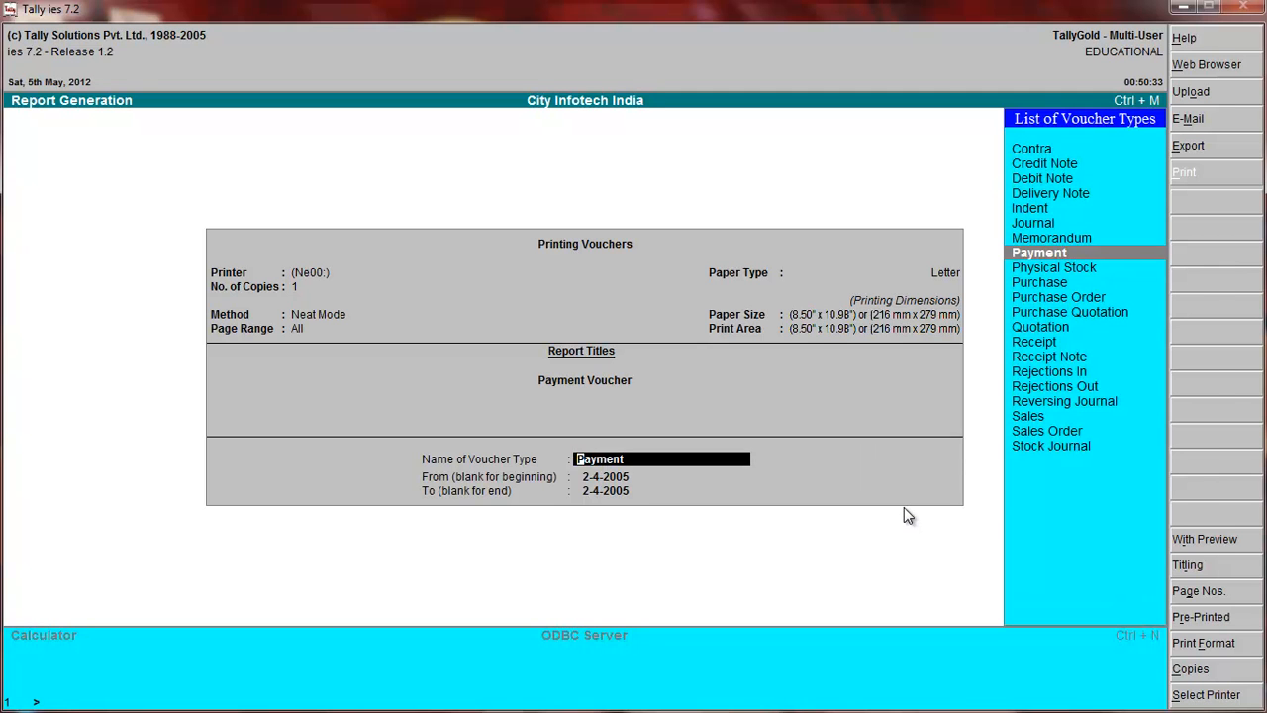
{"action": "key", "text": "Escape"}
{"action": "key", "text": "Escape"}
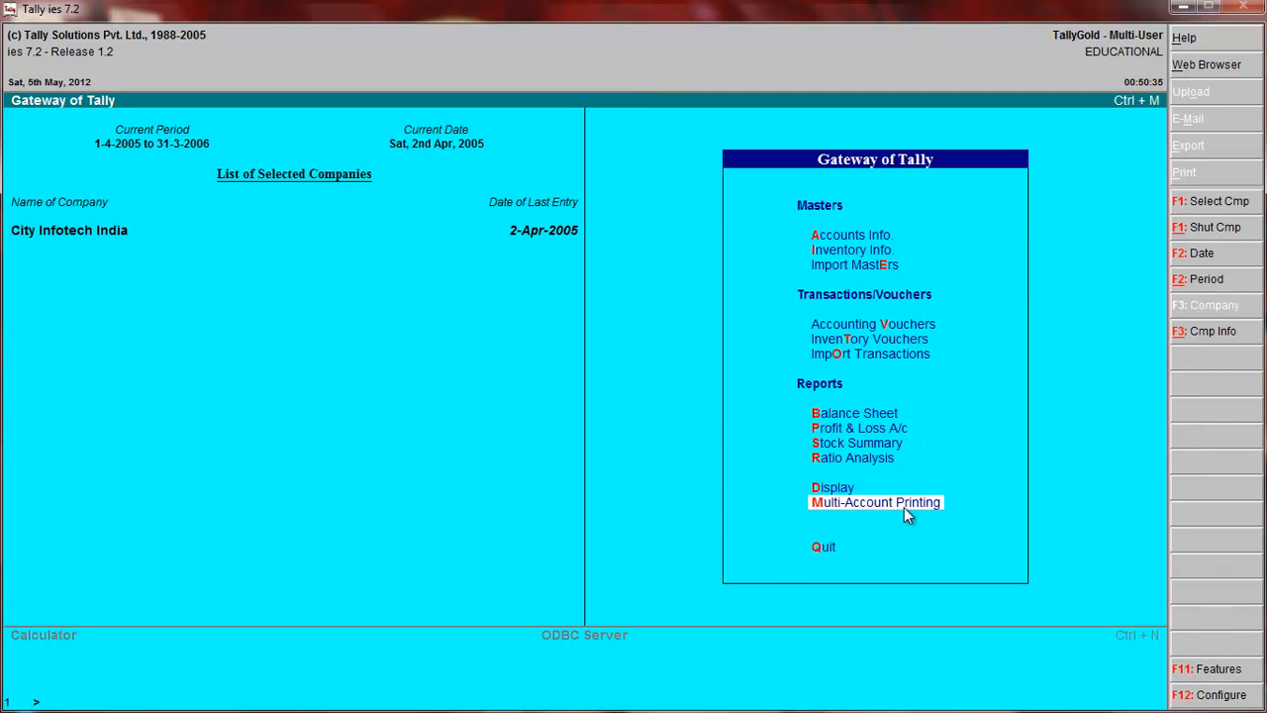
{"action": "key", "text": "Escape"}
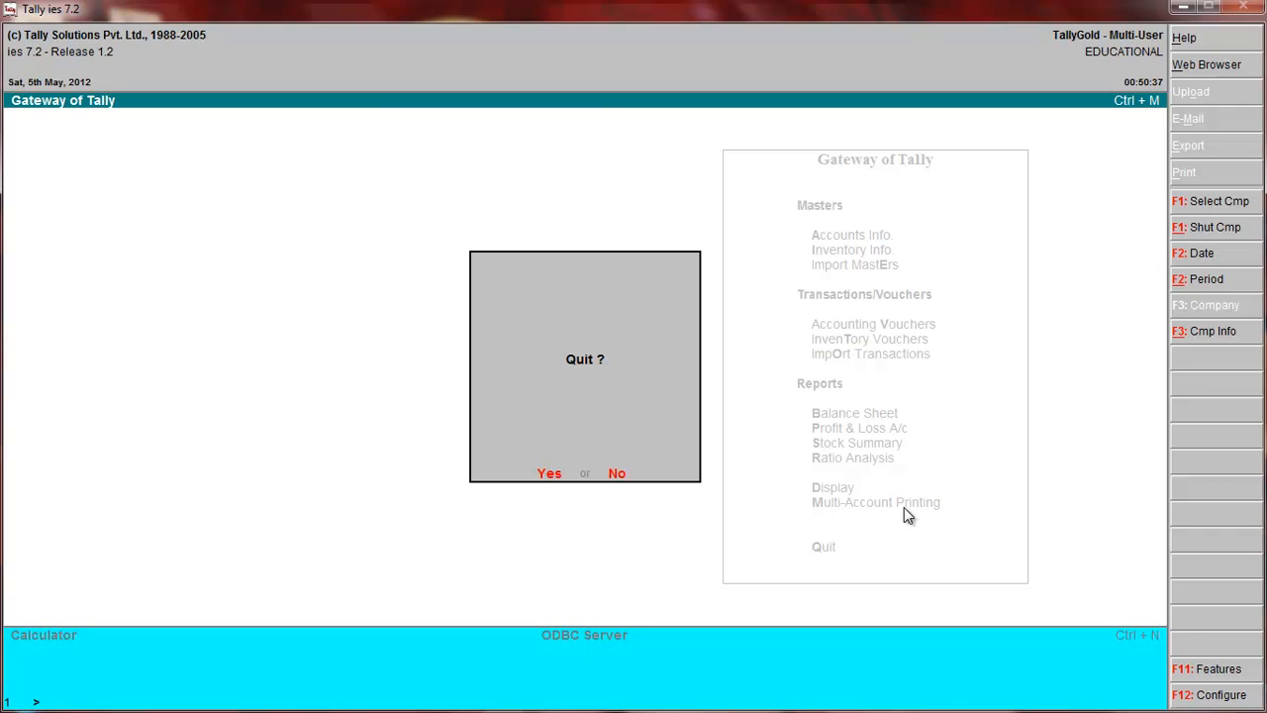
{"action": "key", "text": "n"}
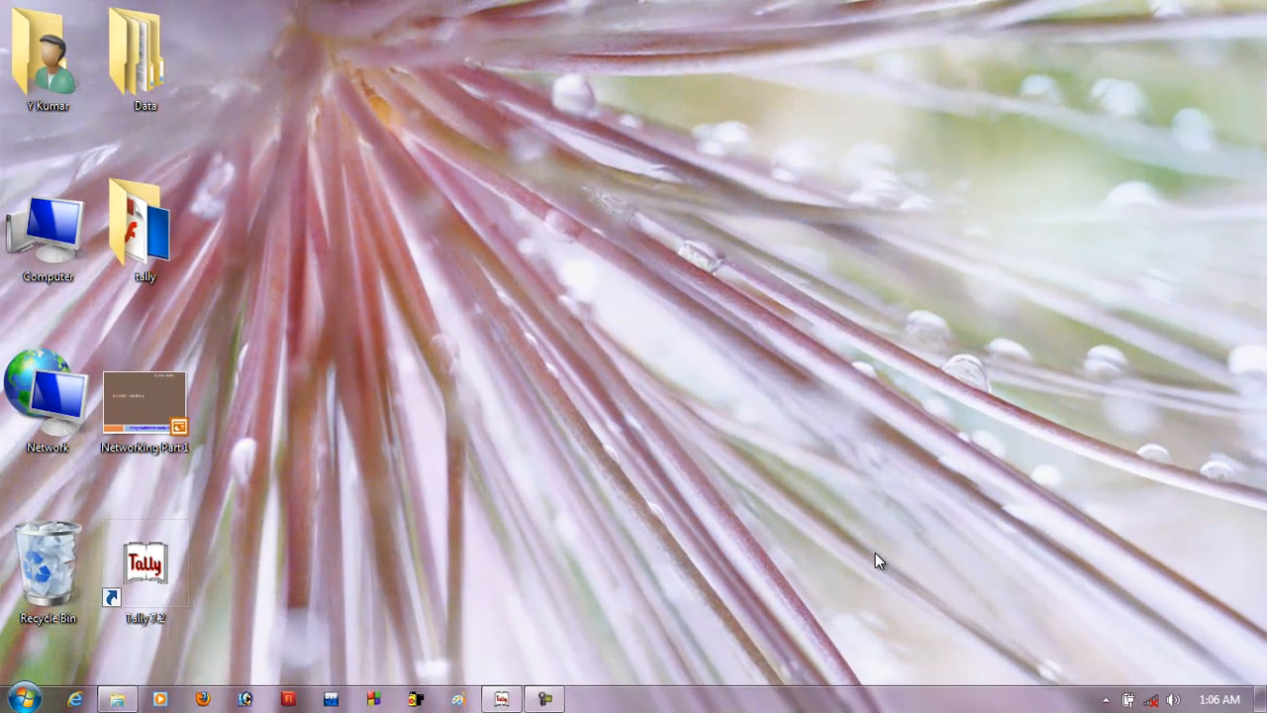
Switch back to Tally and start a contra voucher by way of the inventory voucher entry.
{"action": "left_click", "coordinate": [502, 699]}
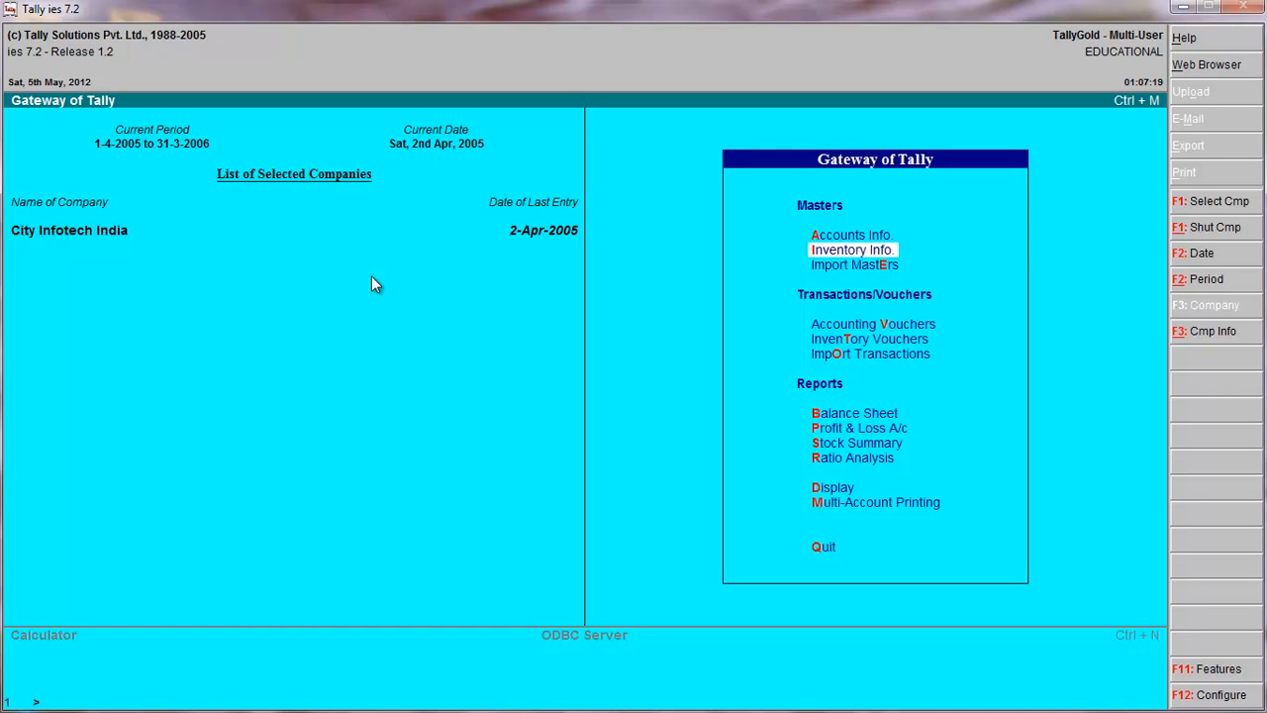
{"action": "left_click", "coordinate": [863, 342]}
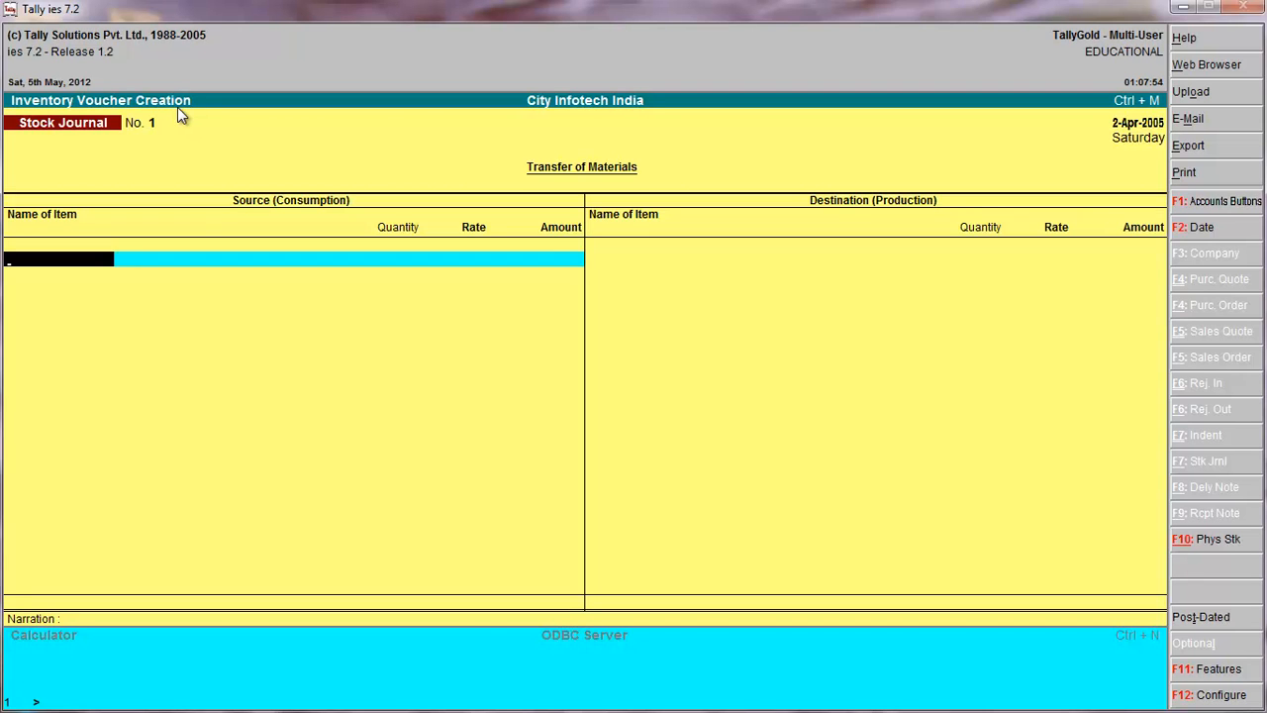
{"action": "key", "text": "F4"}
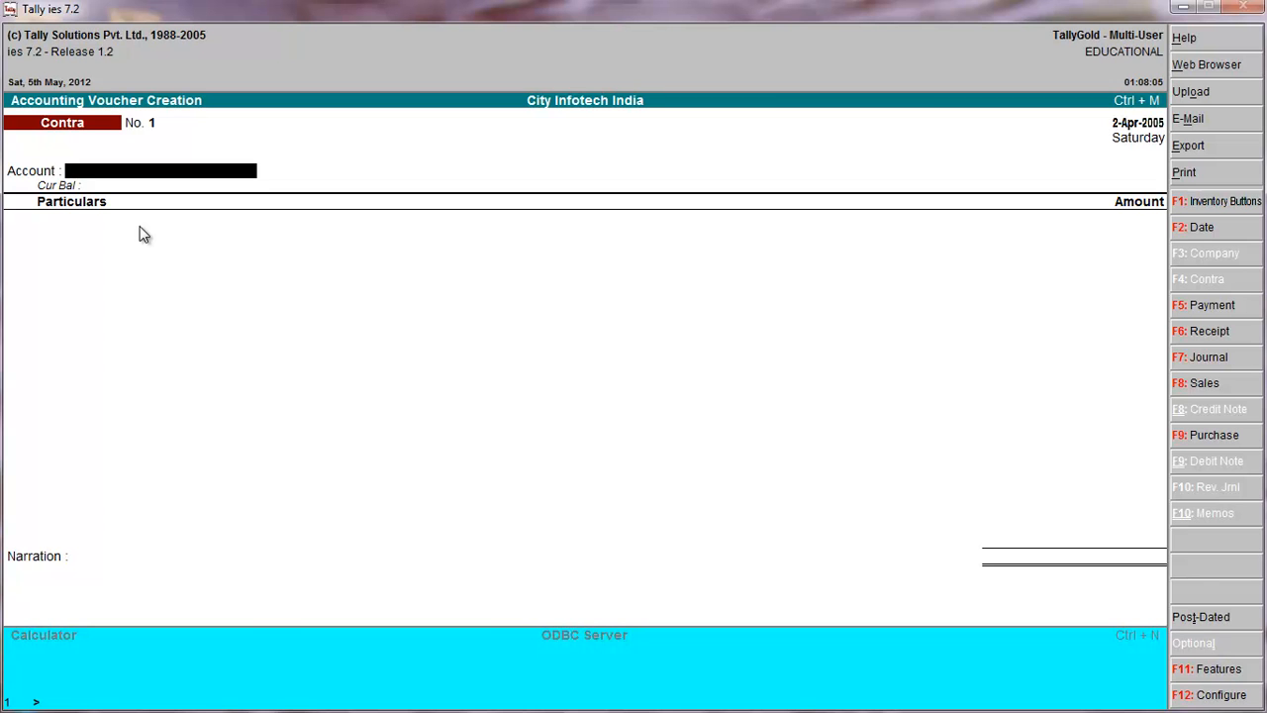
Create a ledger named SBI under Bank Accounts from the voucher's account field, keeping the default inventory and reconciliation settings.
{"action": "key", "text": "alt+c"}
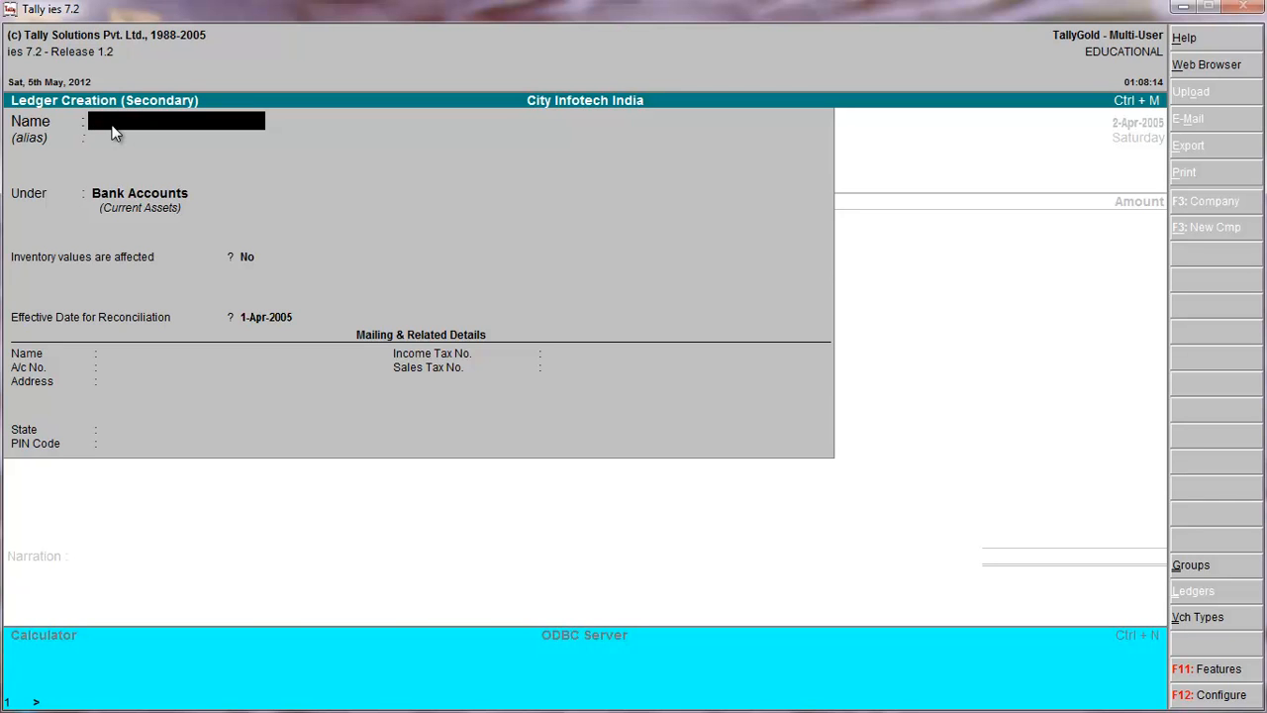
{"action": "type", "text": "SBI"}
{"action": "key", "text": "Return"}
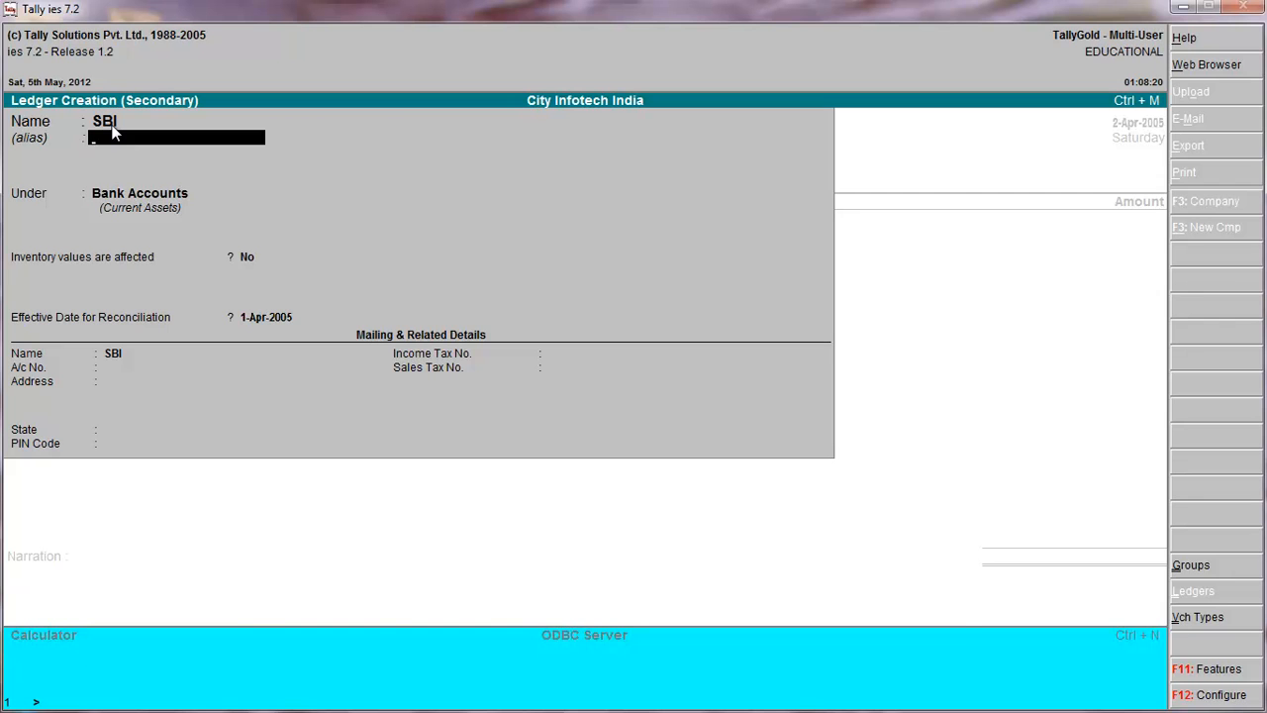
{"action": "key", "text": "Return"}
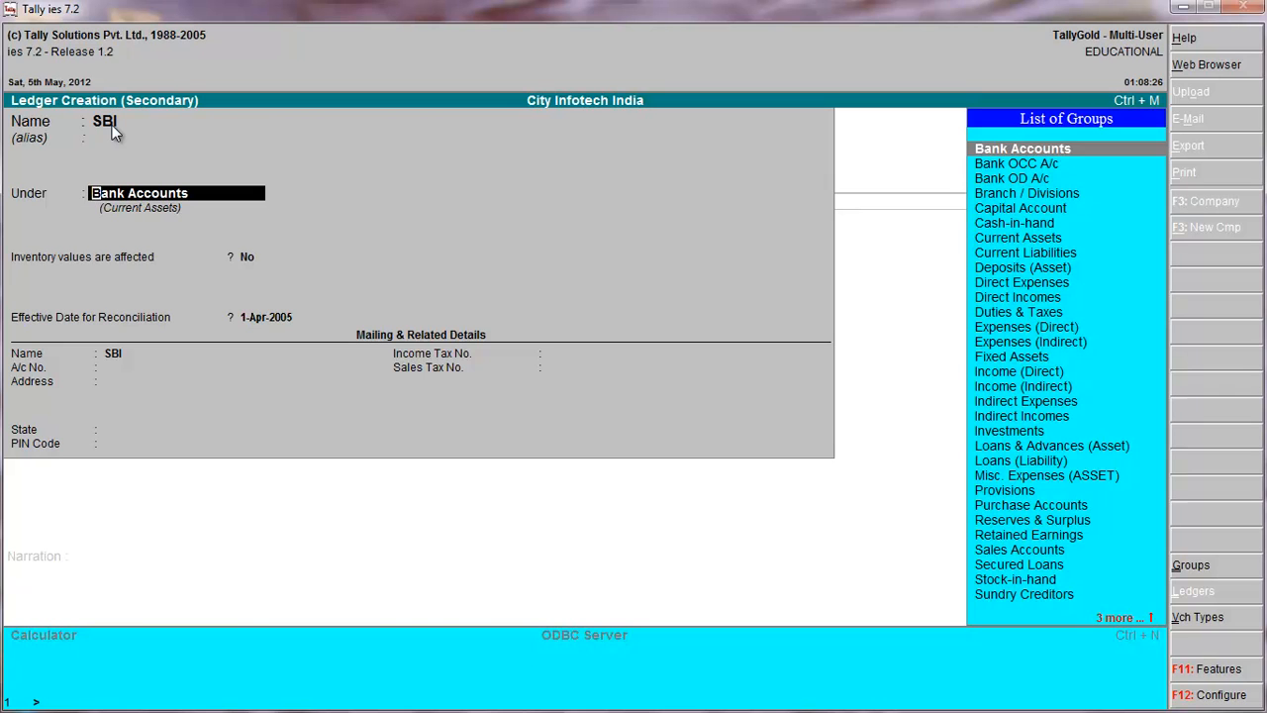
{"action": "key", "text": "Return"}
Leave the SBI ledger's mailing details empty with state Not Applicable, and save it as the contra voucher's account.
{"action": "key", "text": "Return"}
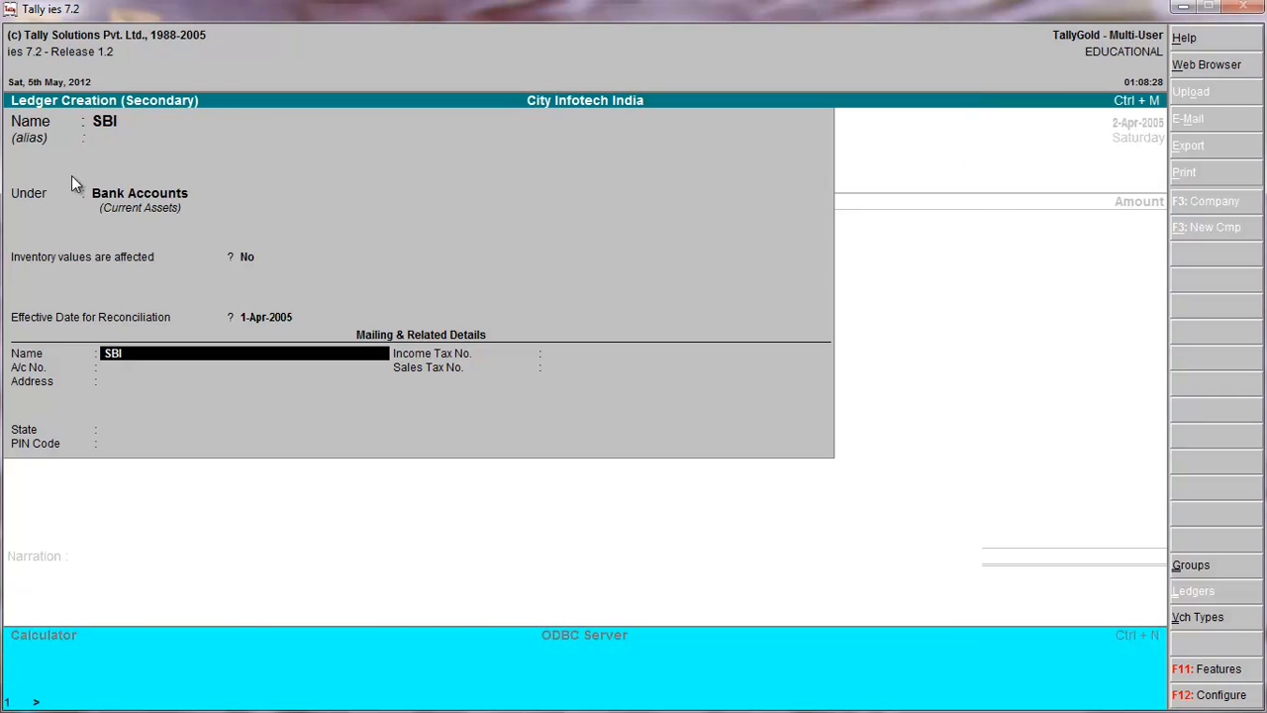
{"action": "key", "text": "Return"}
{"action": "key", "text": "Return"}
{"action": "key", "text": "Return"}
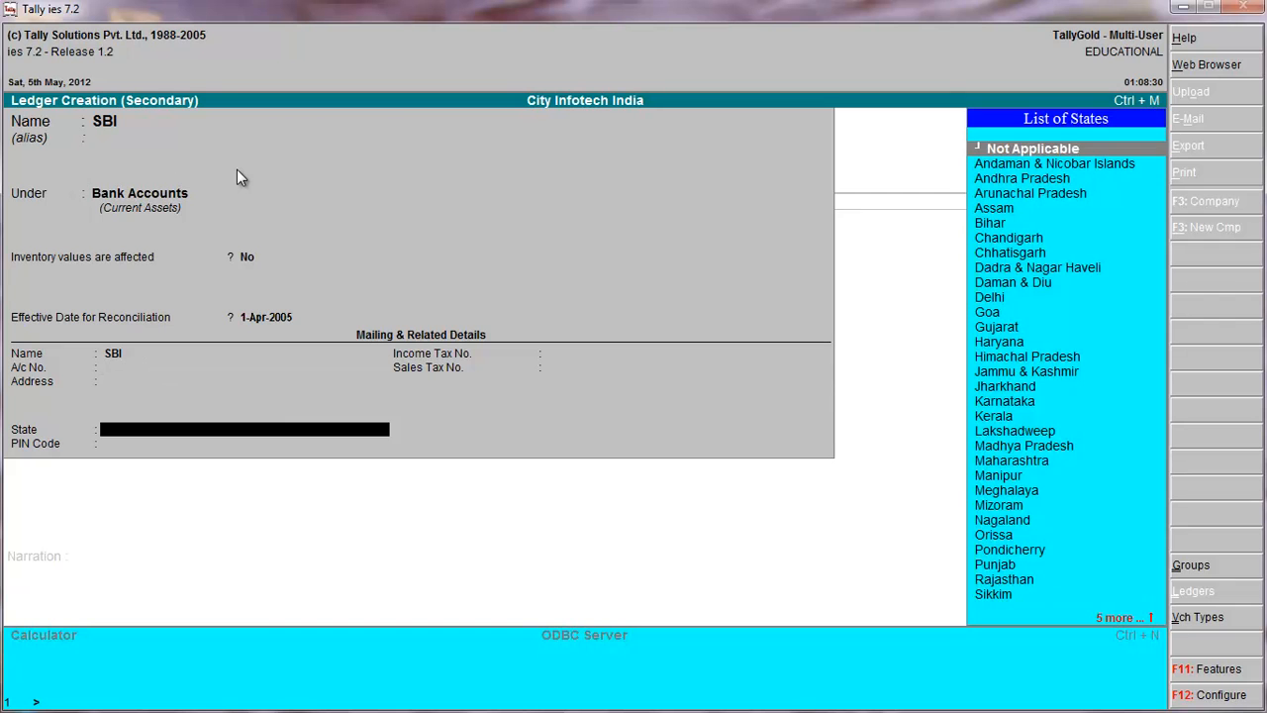
{"action": "key", "text": "Return"}
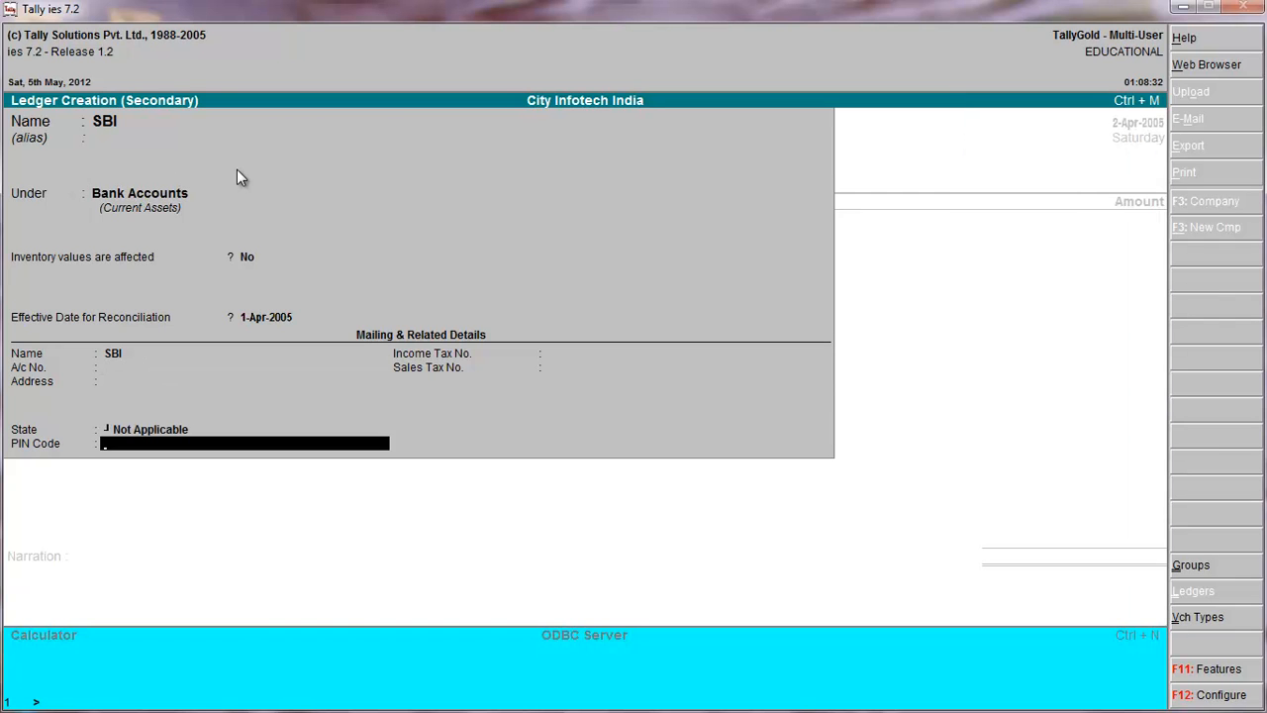
{"action": "key", "text": "Return"}
{"action": "key", "text": "Return"}
{"action": "key", "text": "Return"}
{"action": "key", "text": "Return"}
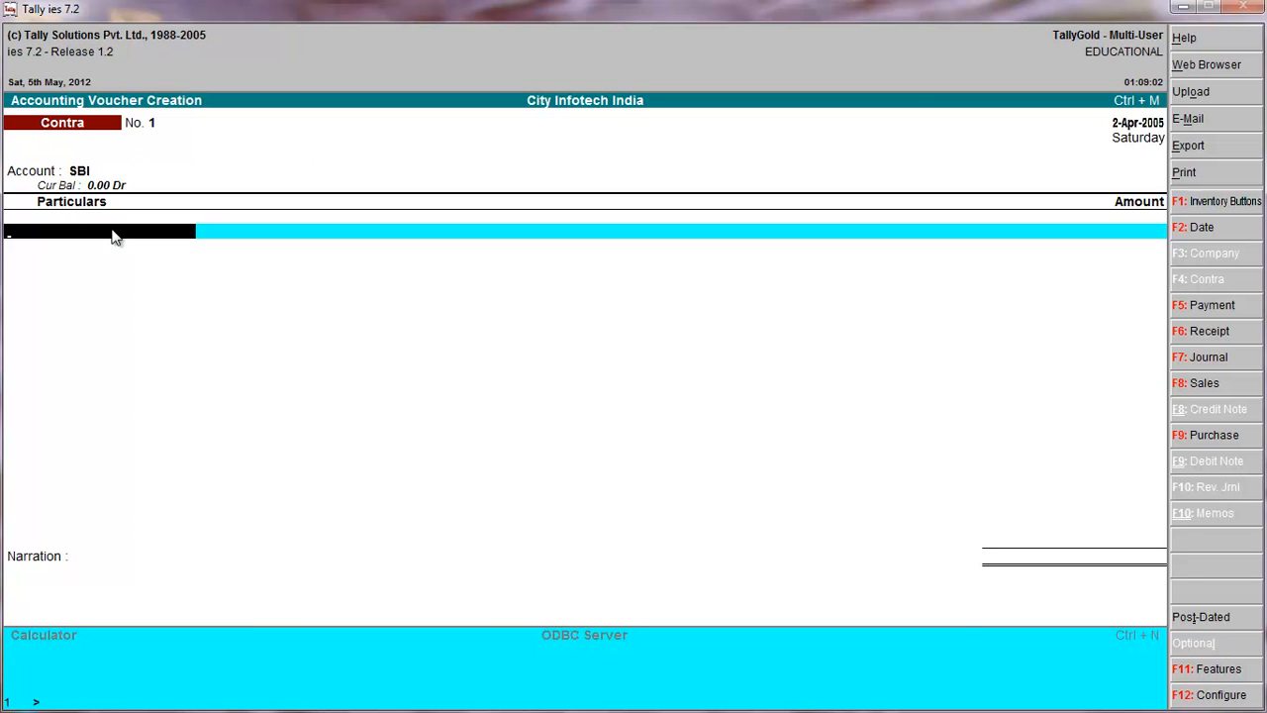
Record a cash deposit of 5,000 from Cash into SBI, save the contra voucher and go to the Stock Journal.
{"action": "key", "text": "space"}
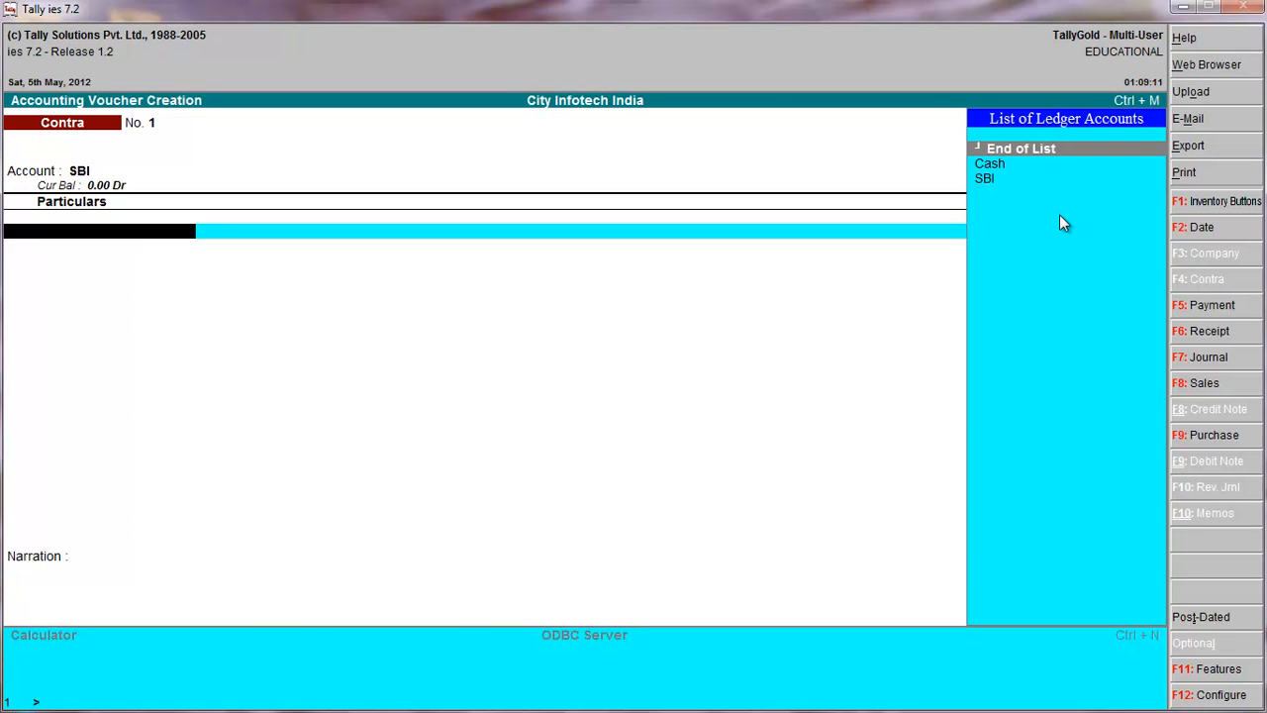
{"action": "key", "text": "Down"}
{"action": "key", "text": "Return"}
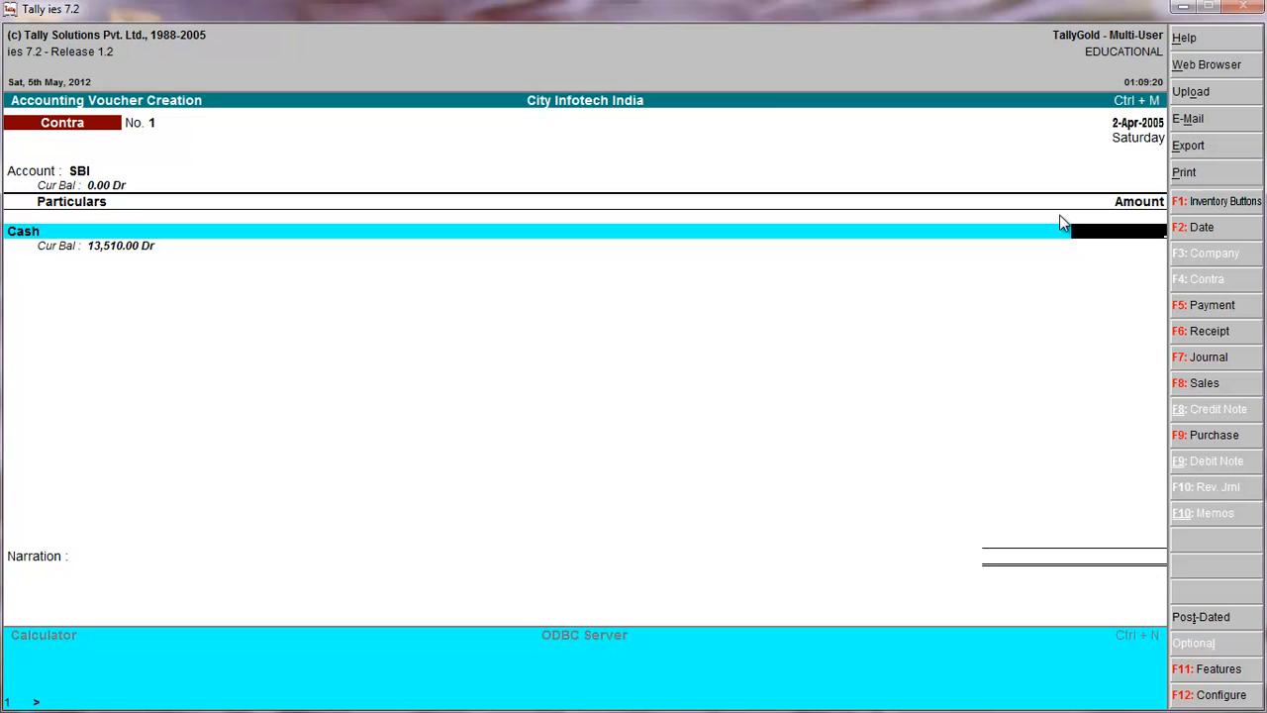
{"action": "type", "text": "5000"}
{"action": "key", "text": "Return"}
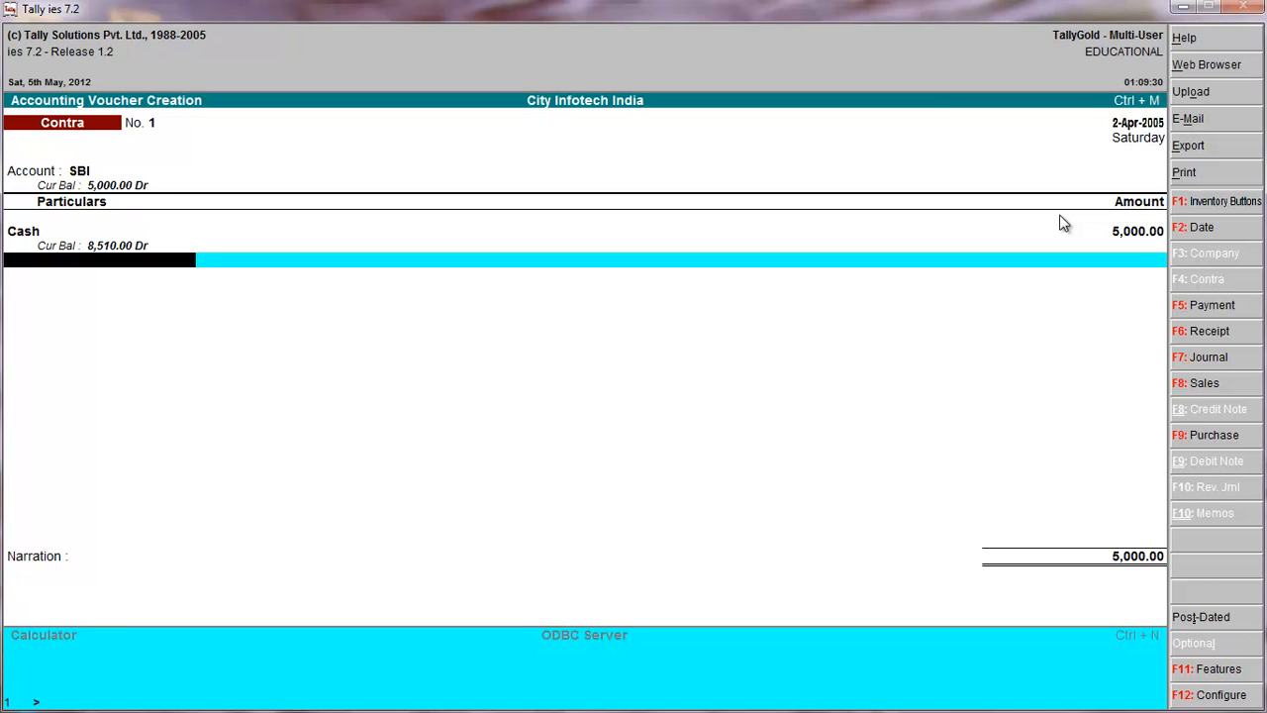
{"action": "key", "text": "Return"}
{"action": "key", "text": "Return"}
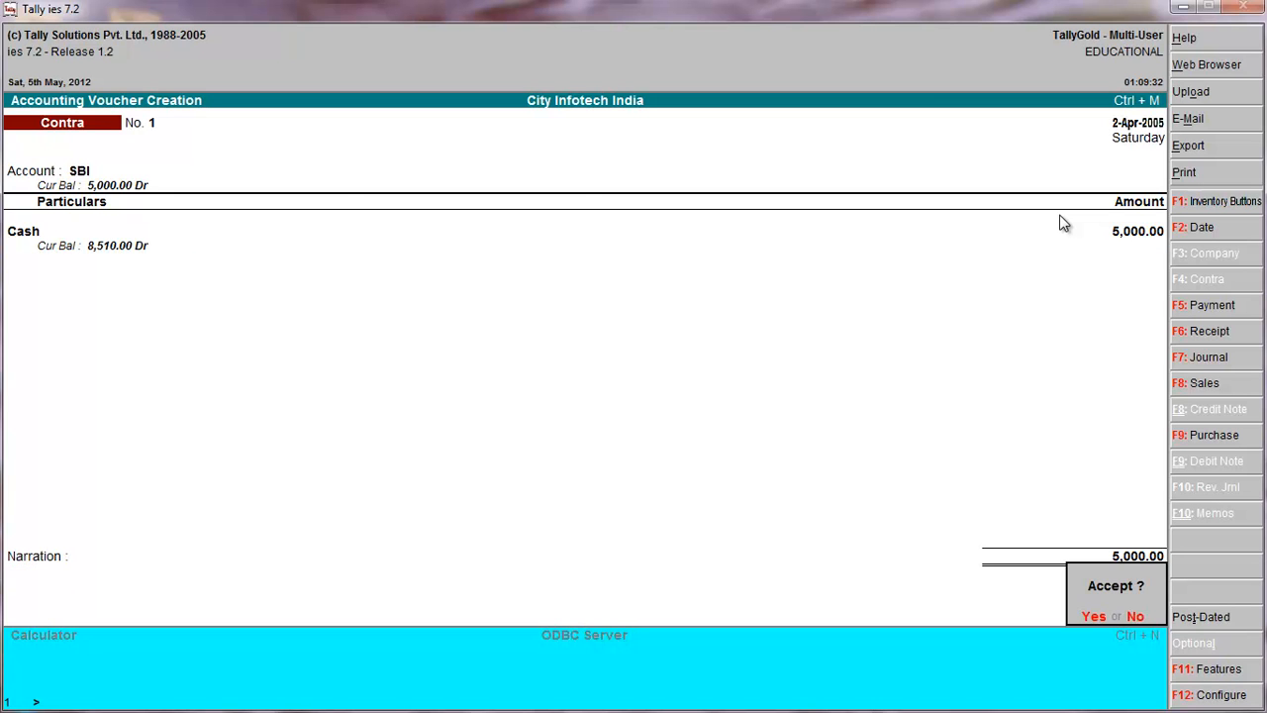
{"action": "key", "text": "alt+F7"}
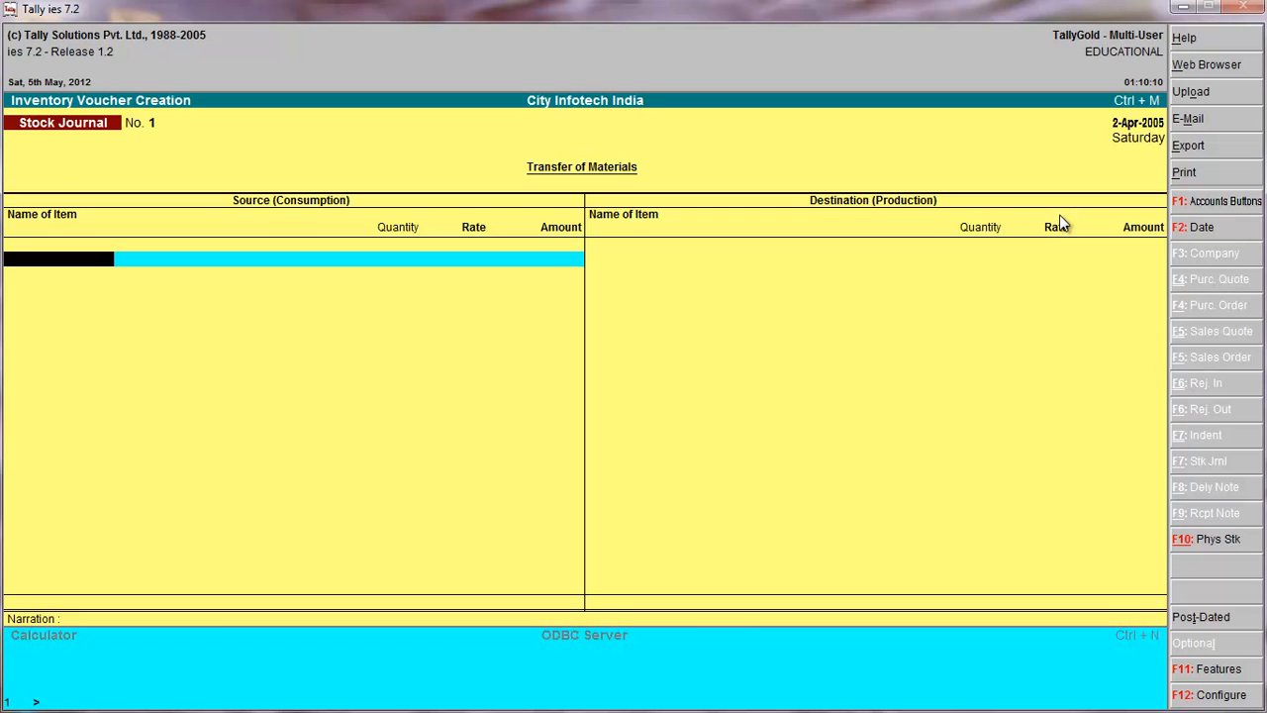
Record a contra voucher withdrawing 4,500 from SBI into Cash, save it and leave voucher entry.
{"action": "key", "text": "F4"}
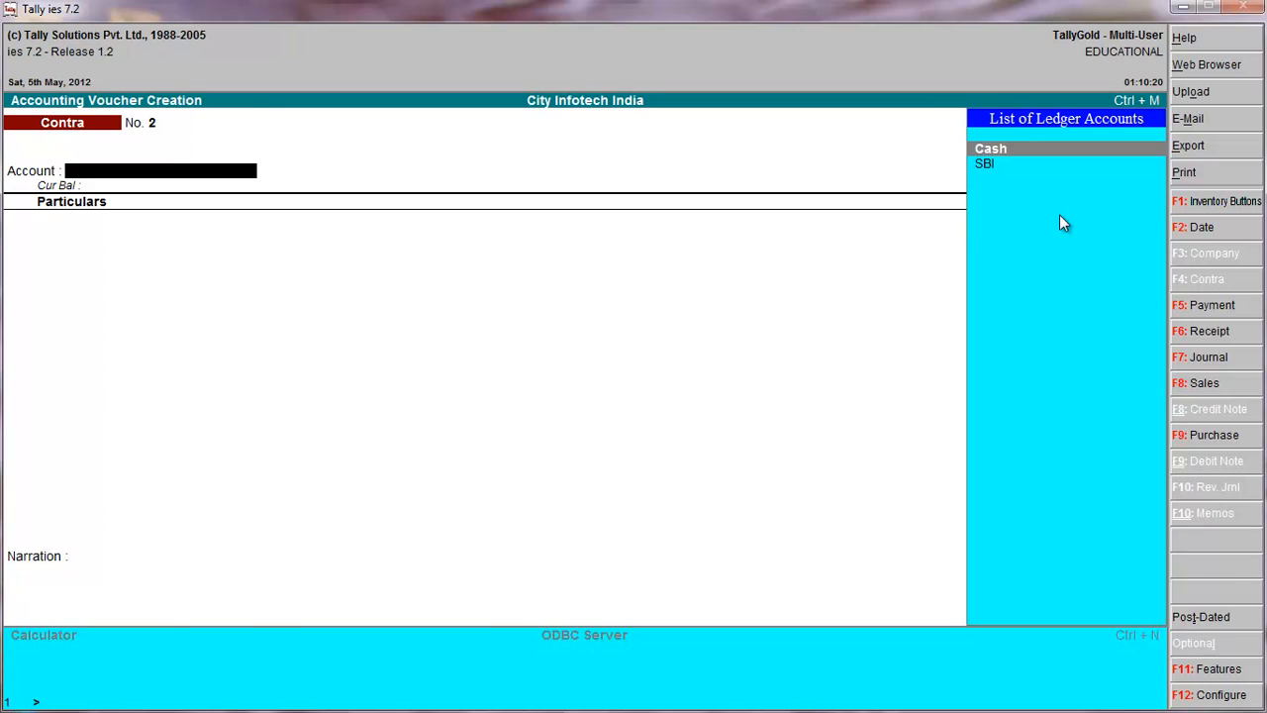
{"action": "key", "text": "Return"}
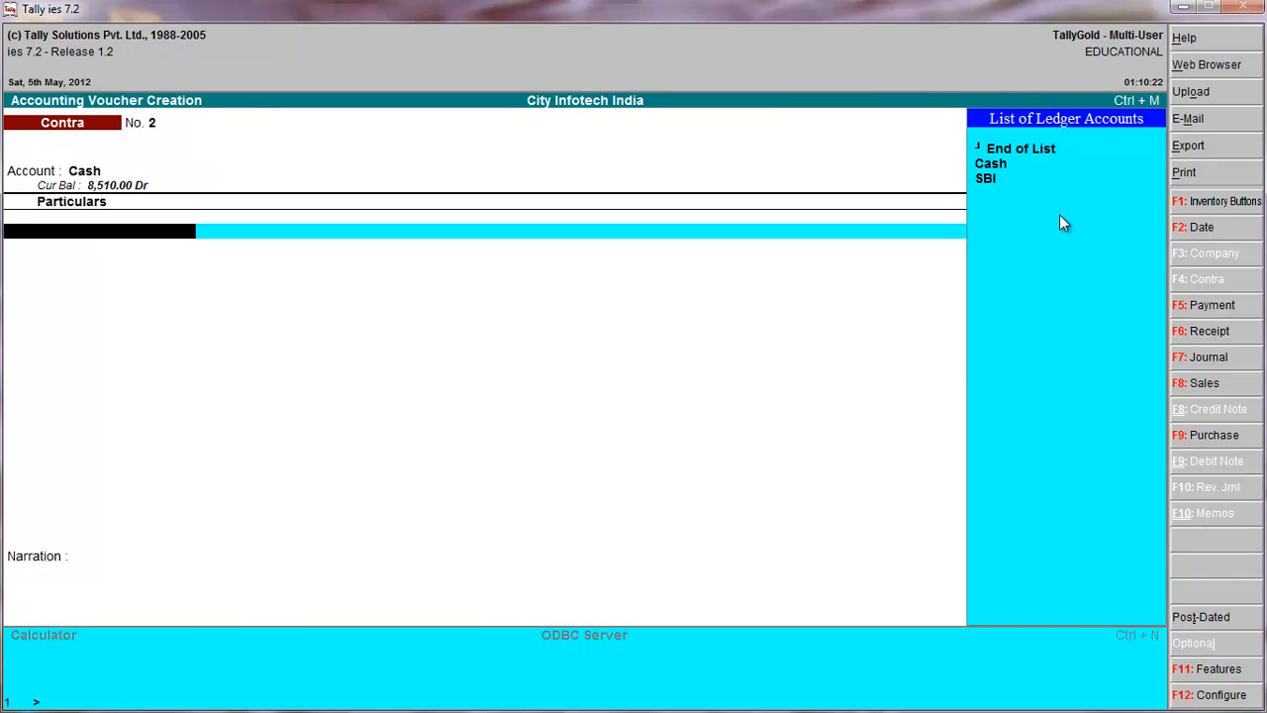
{"action": "key", "text": "Down"}
{"action": "key", "text": "Down"}
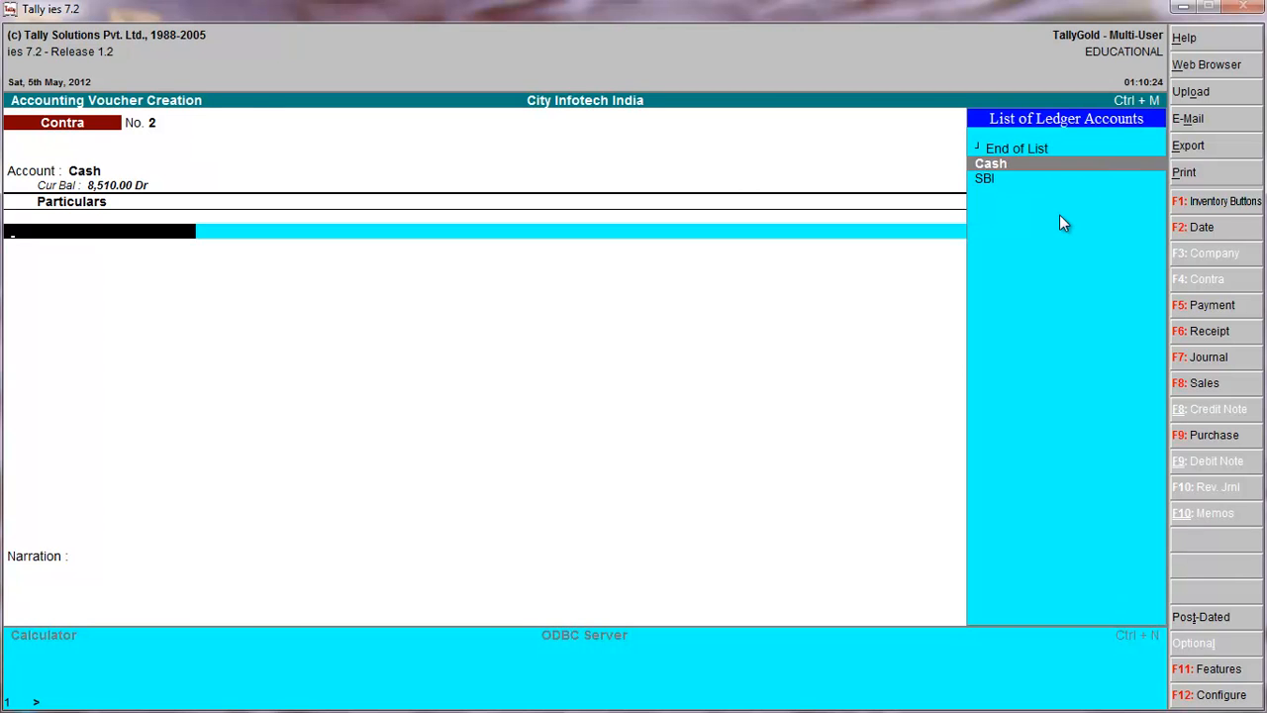
{"action": "key", "text": "Return"}
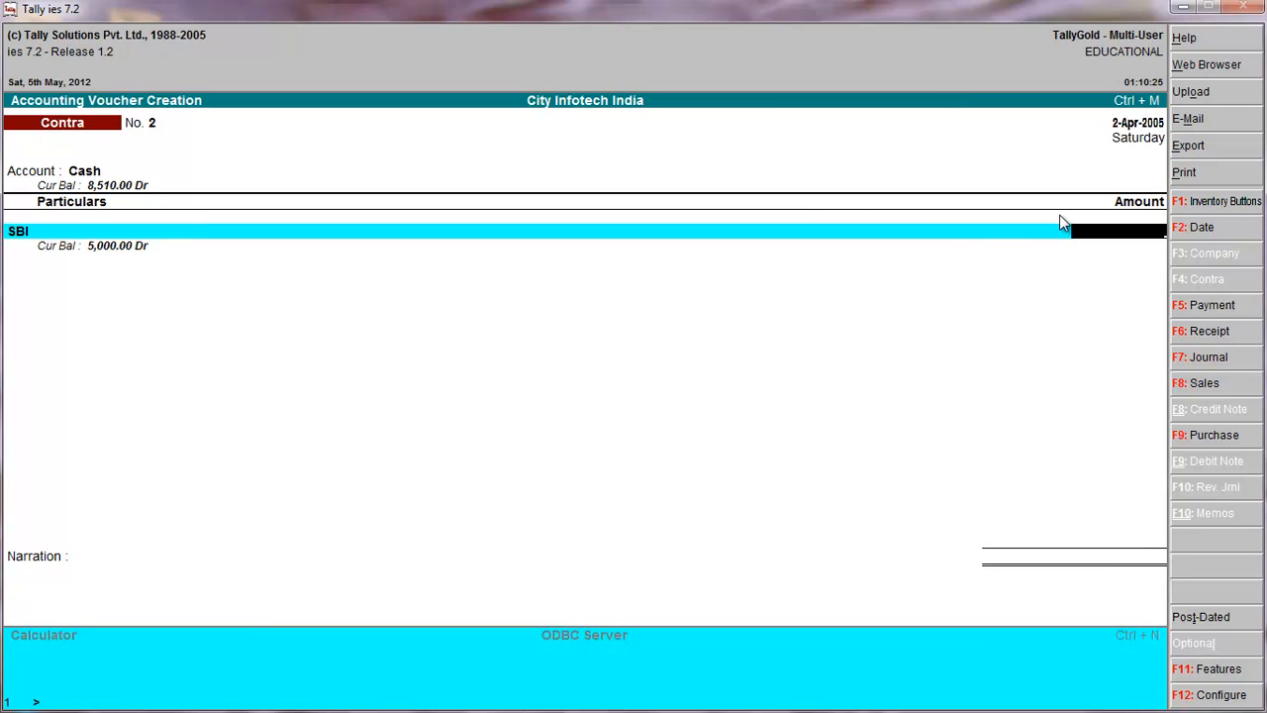
{"action": "type", "text": "4500"}
{"action": "key", "text": "Return"}
{"action": "key", "text": "Return"}
{"action": "key", "text": "Return"}
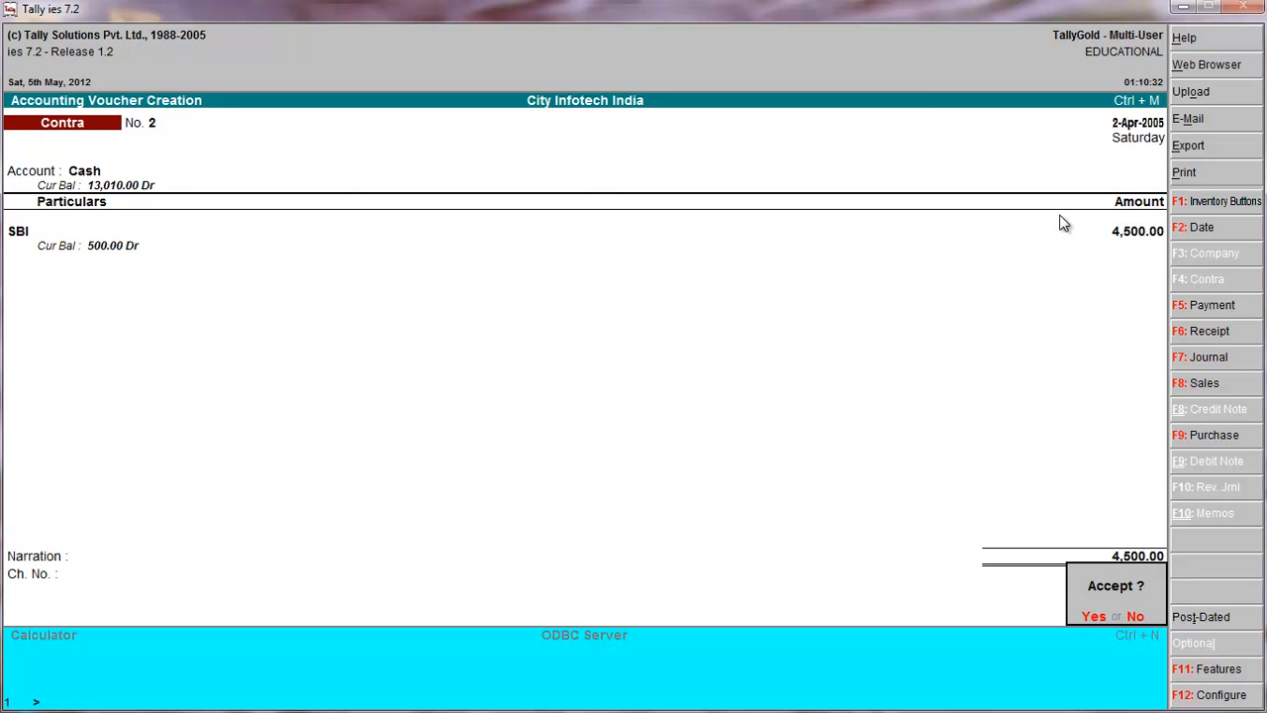
{"action": "key", "text": "Return"}
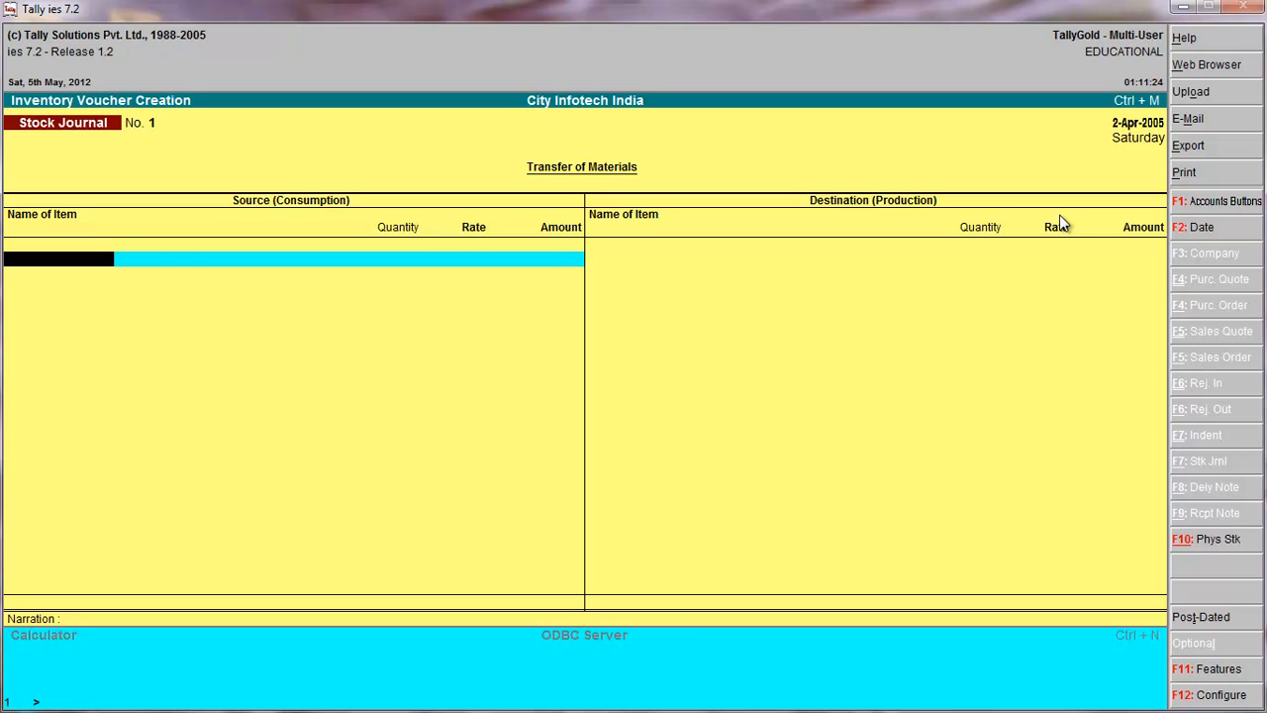
{"action": "key", "text": "Escape"}
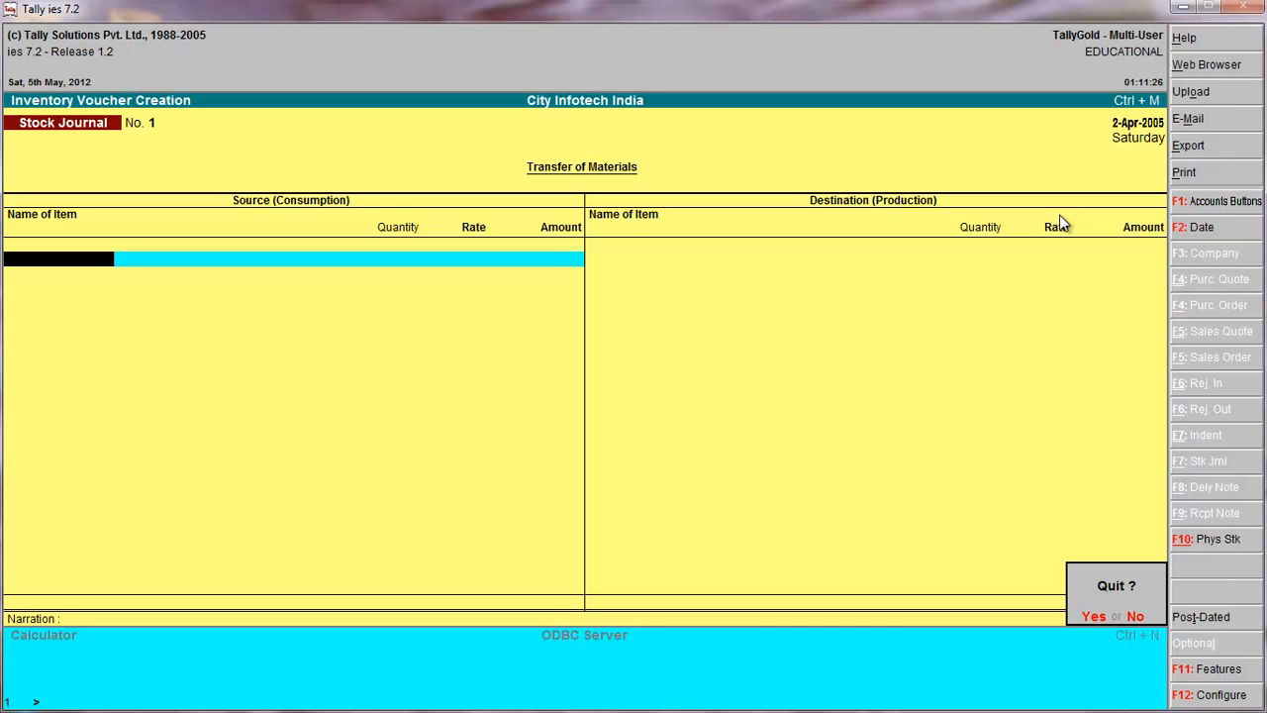
{"action": "key", "text": "Return"}
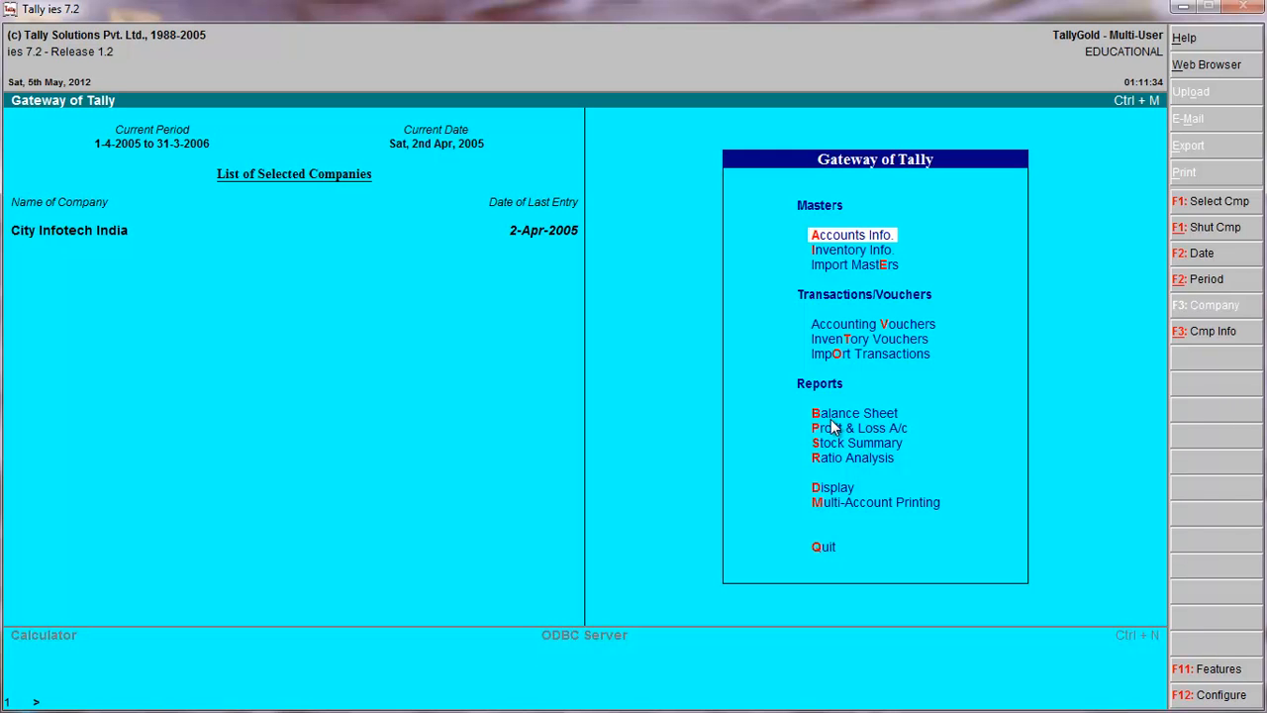
Display the Day Book and view the first contra voucher, leaving it unchanged.
{"action": "key", "text": "b"}
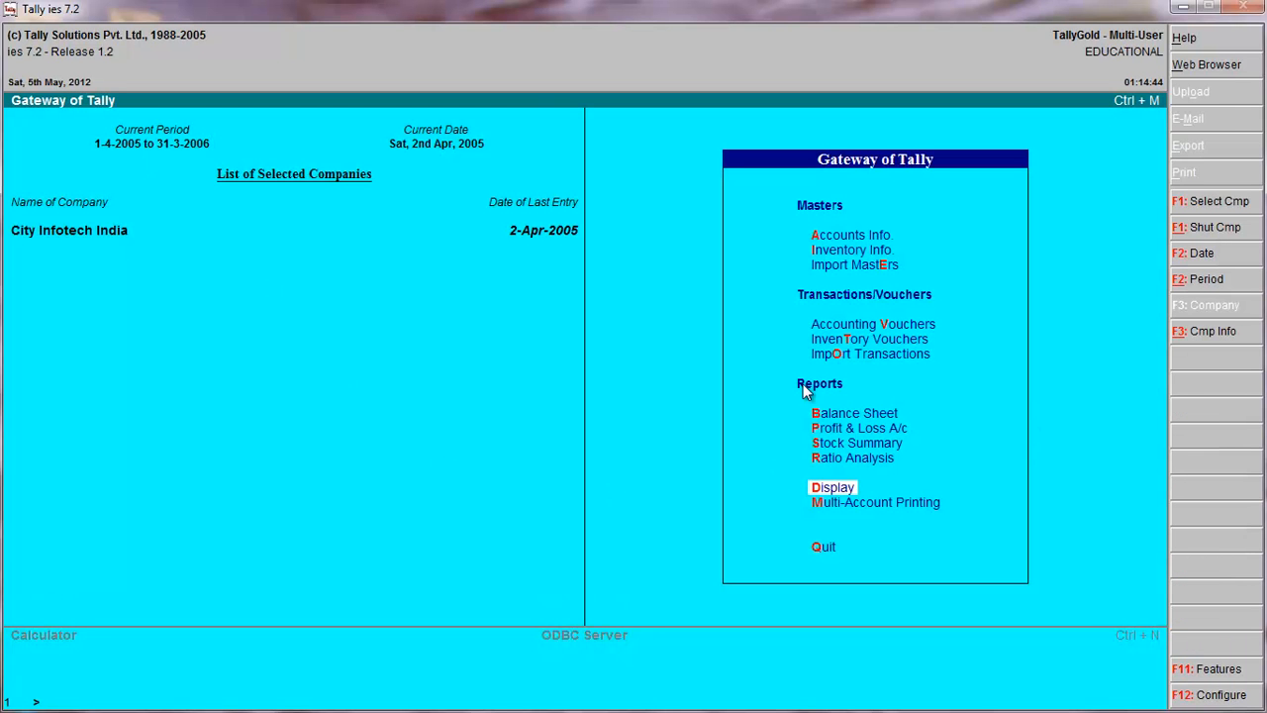
{"action": "left_click", "coordinate": [822, 492]}
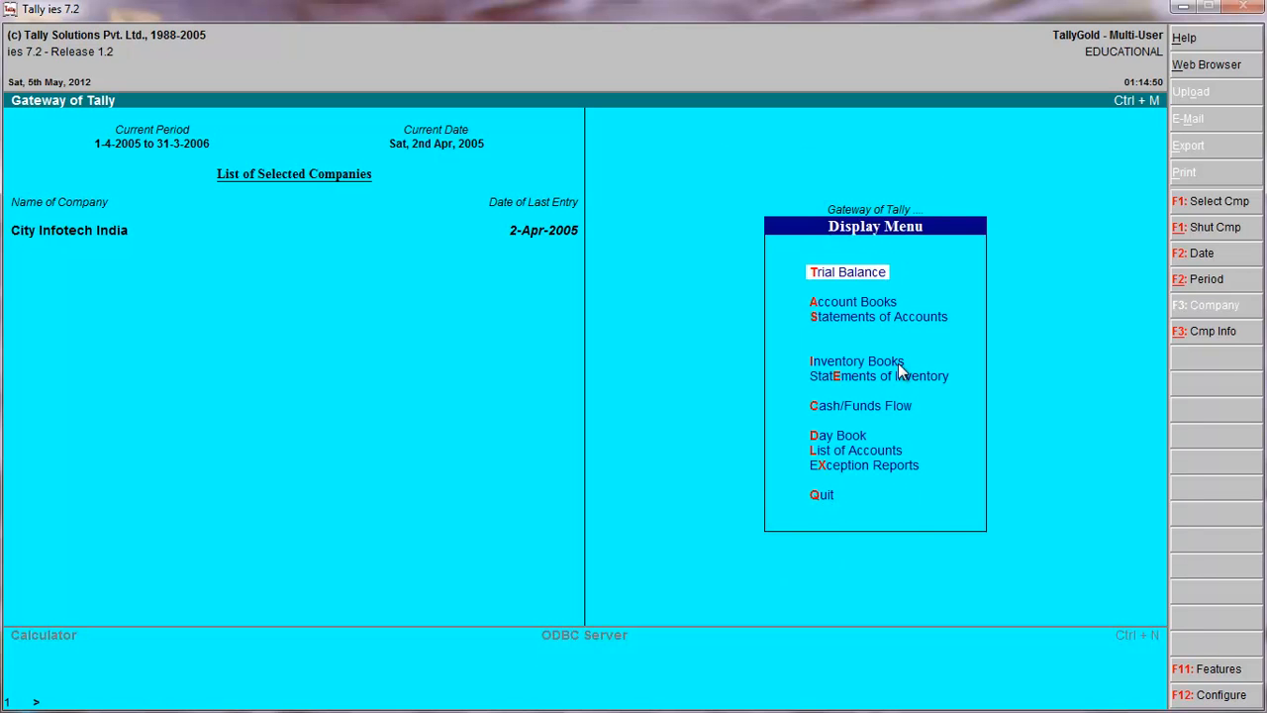
{"action": "left_click", "coordinate": [846, 440]}
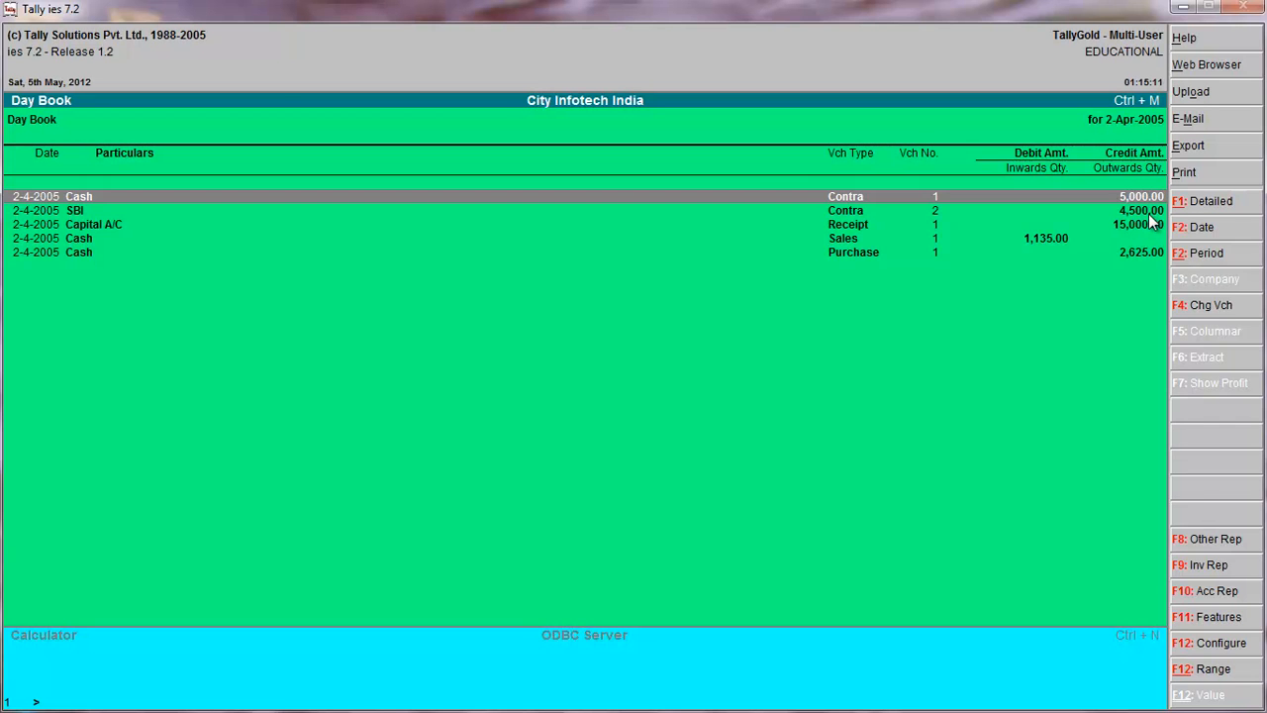
{"action": "key", "text": "Return"}
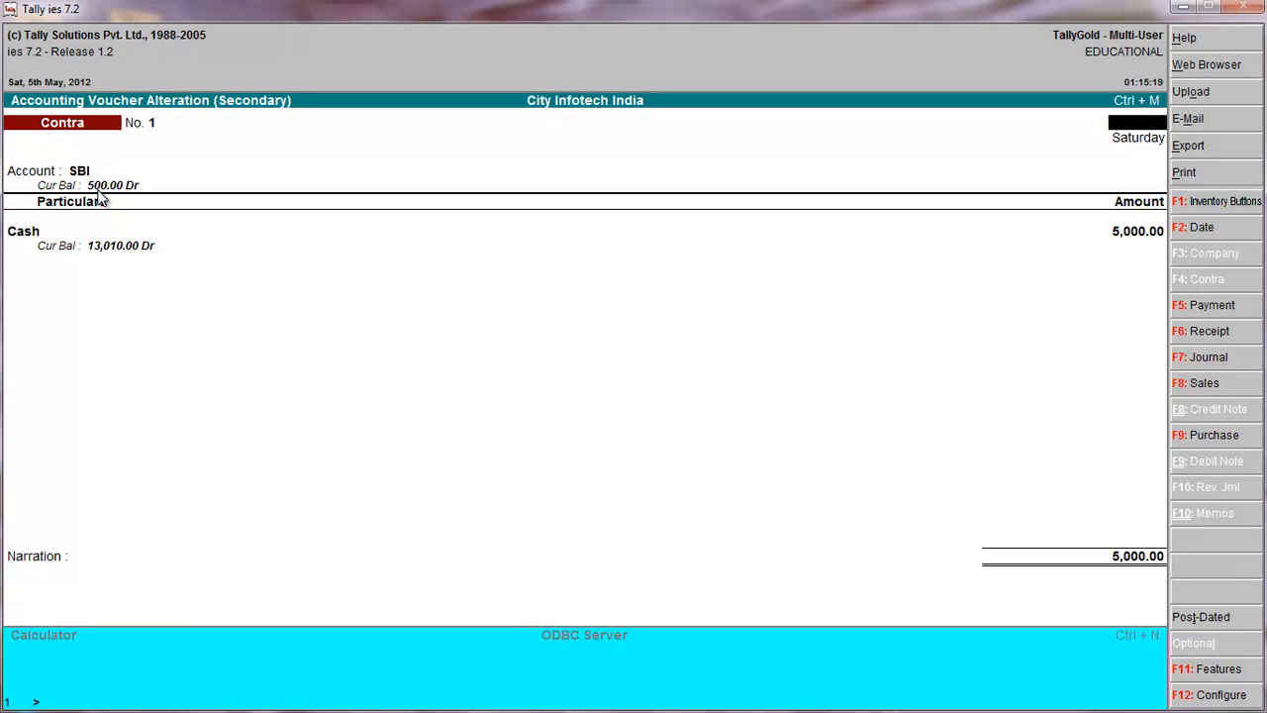
{"action": "key", "text": "Escape"}
{"action": "key", "text": "y"}
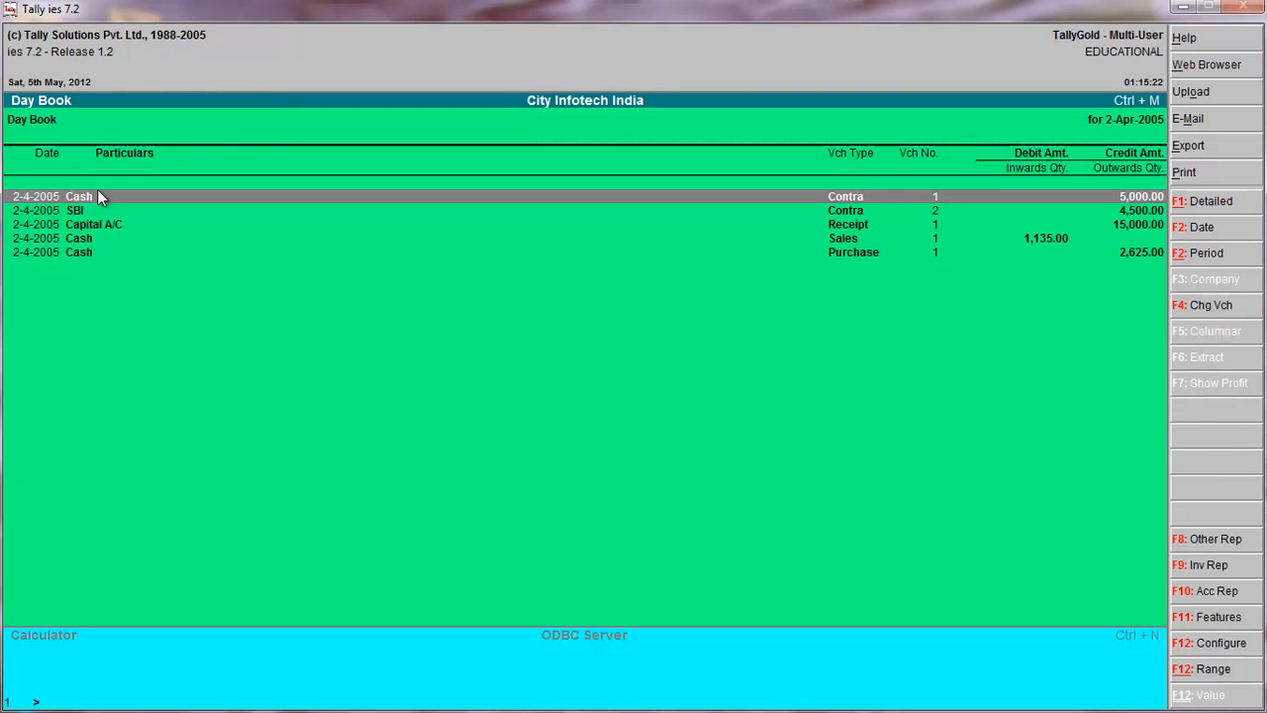
View the second contra voucher from the Day Book without changing it, and return to the Gateway of Tally.
{"action": "key", "text": "Down"}
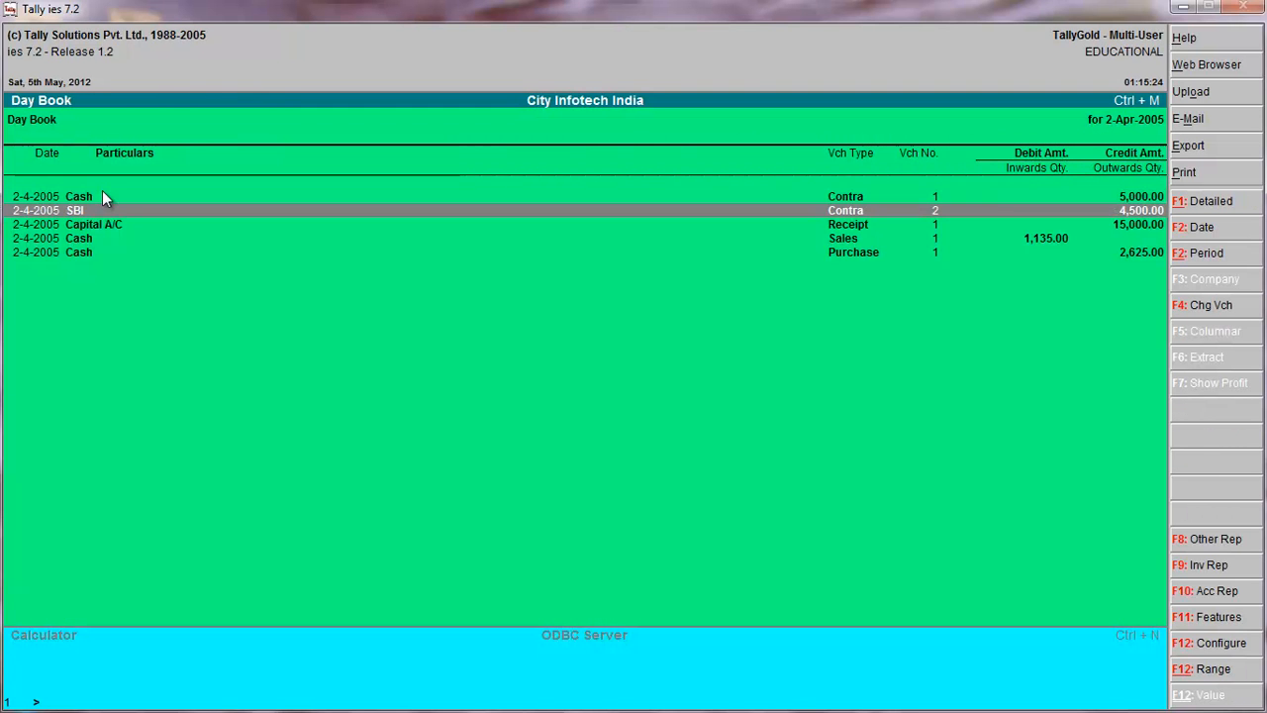
{"action": "key", "text": "Return"}
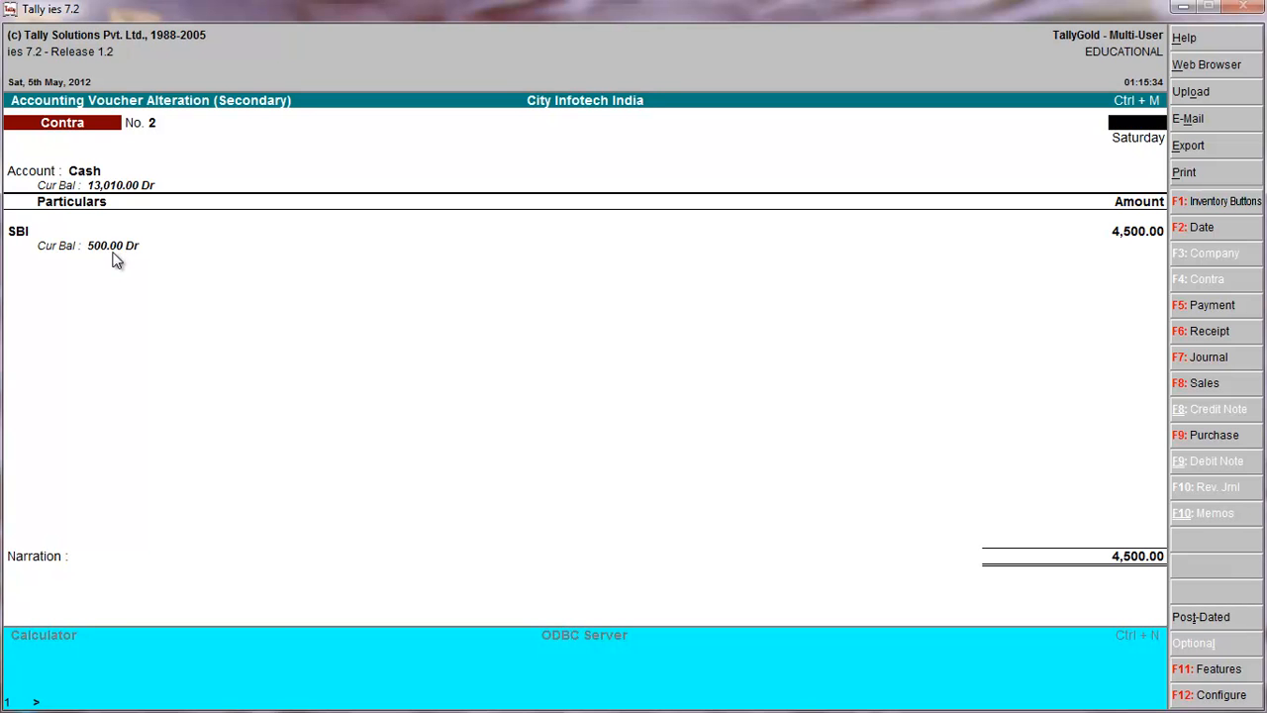
{"action": "key", "text": "Escape"}
{"action": "key", "text": "y"}
{"action": "key", "text": "Escape"}
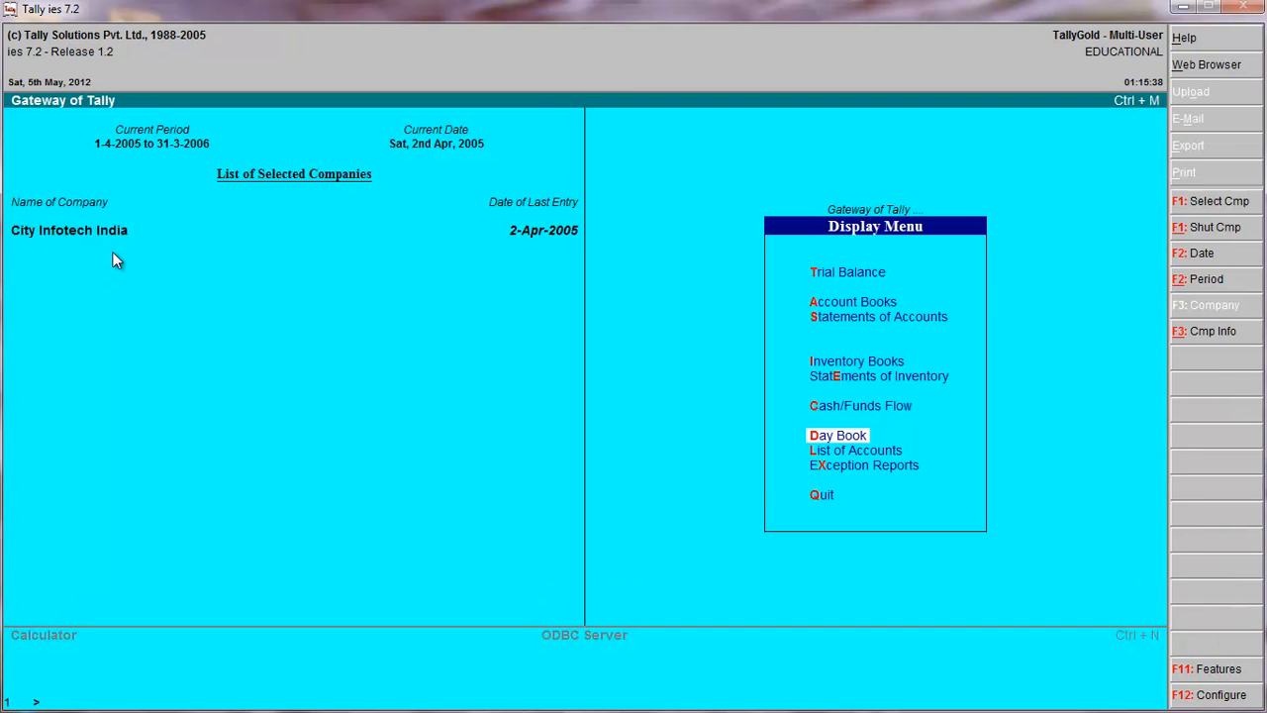
{"action": "key", "text": "Escape"}
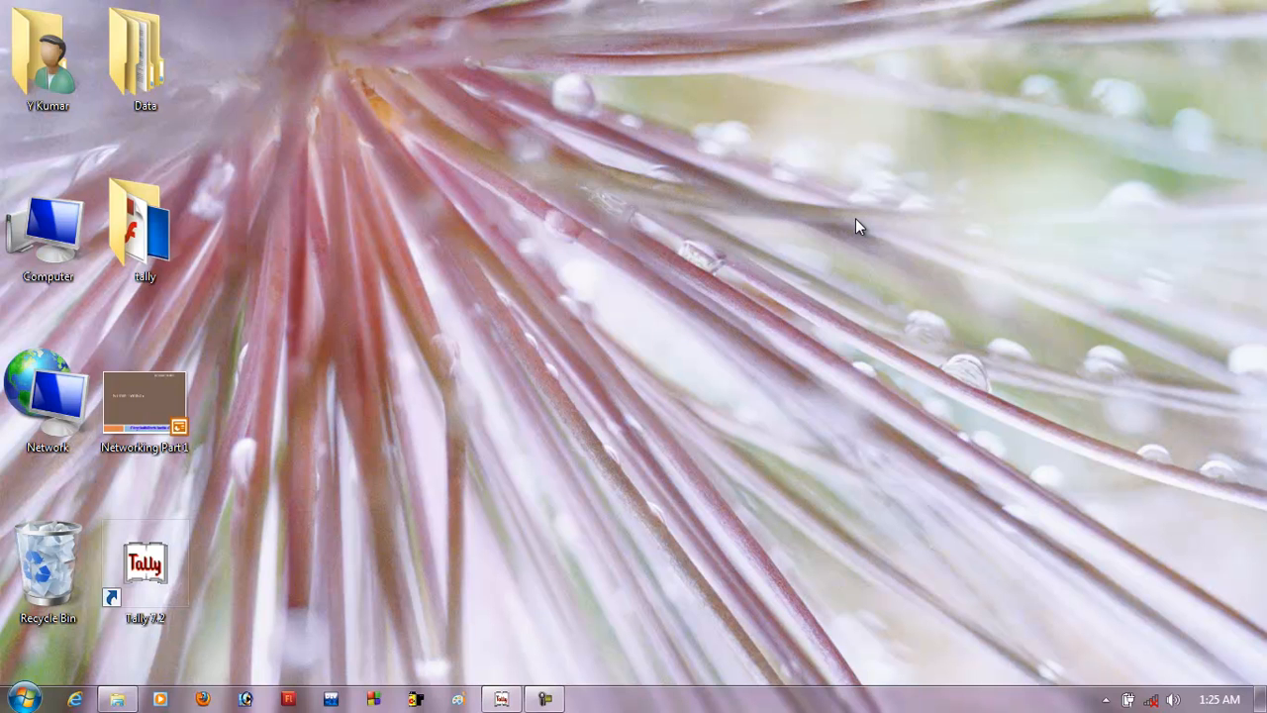
{"action": "left_click", "coordinate": [498, 695]}
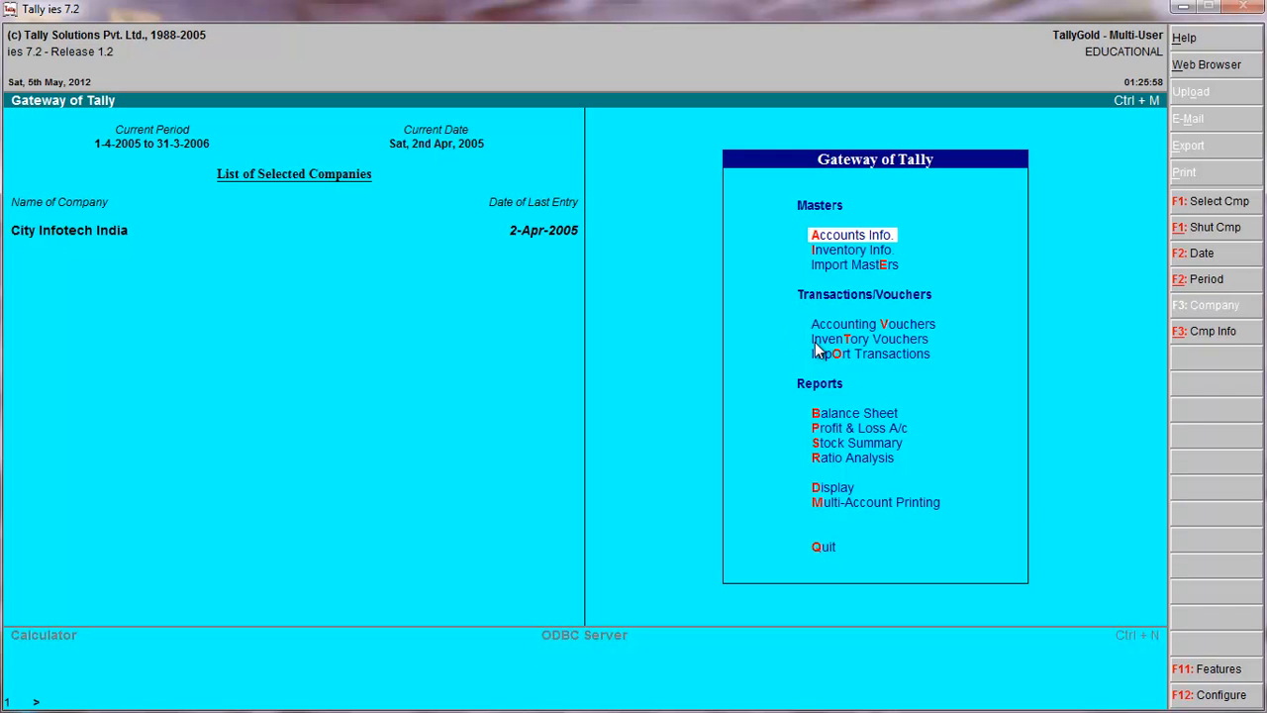
Start a payment voucher and create a ledger in the payee's name under Duties & Taxes, with inventory values not affected.
{"action": "left_click", "coordinate": [845, 340]}
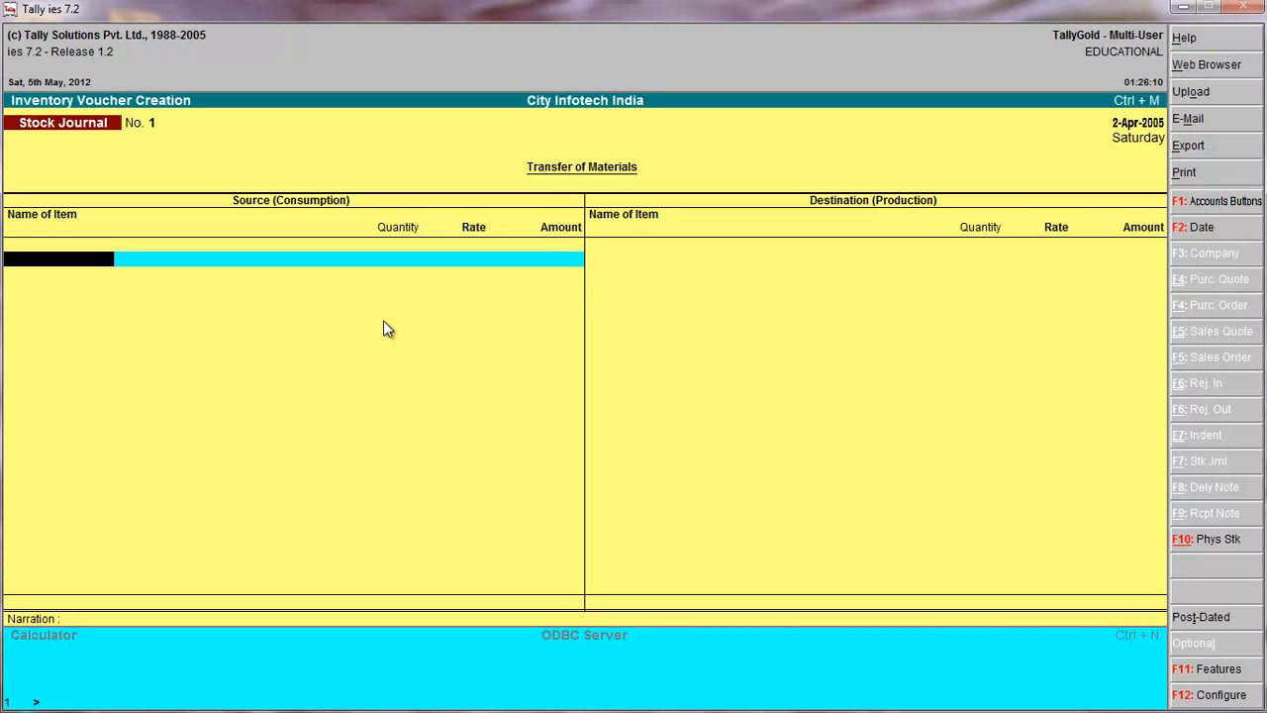
{"action": "key", "text": "F5"}
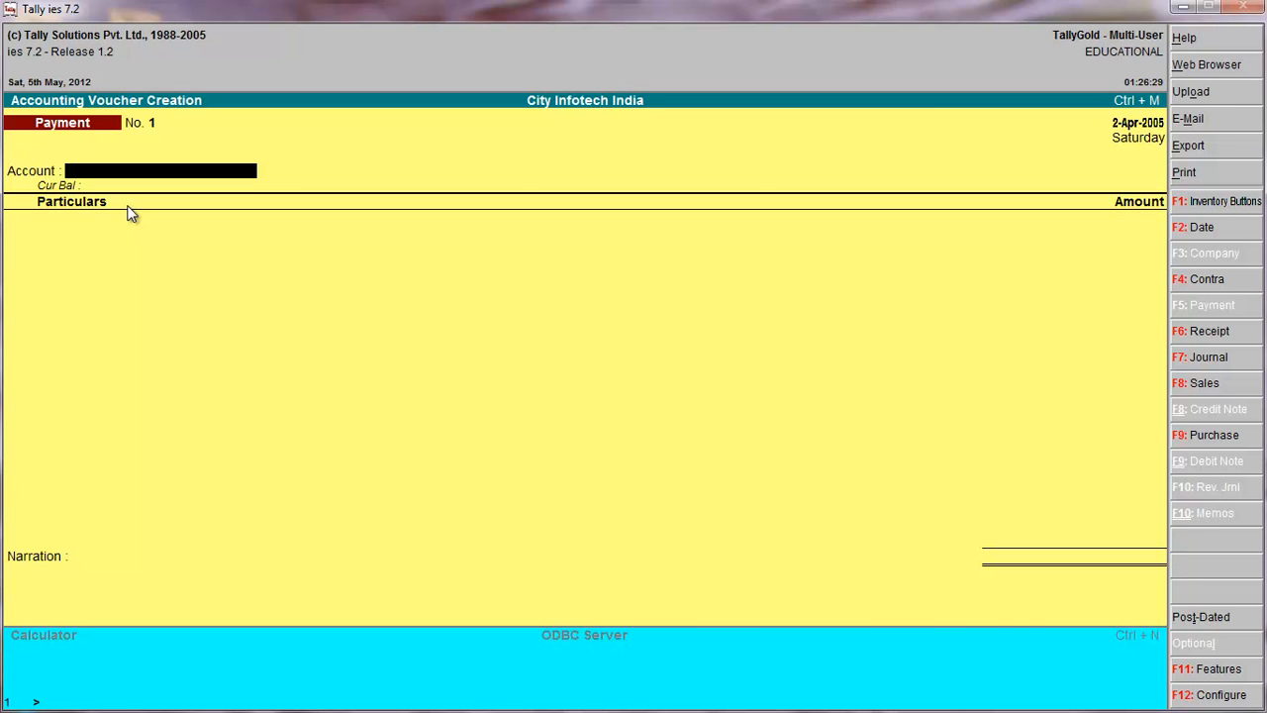
{"action": "key", "text": "alt+c"}
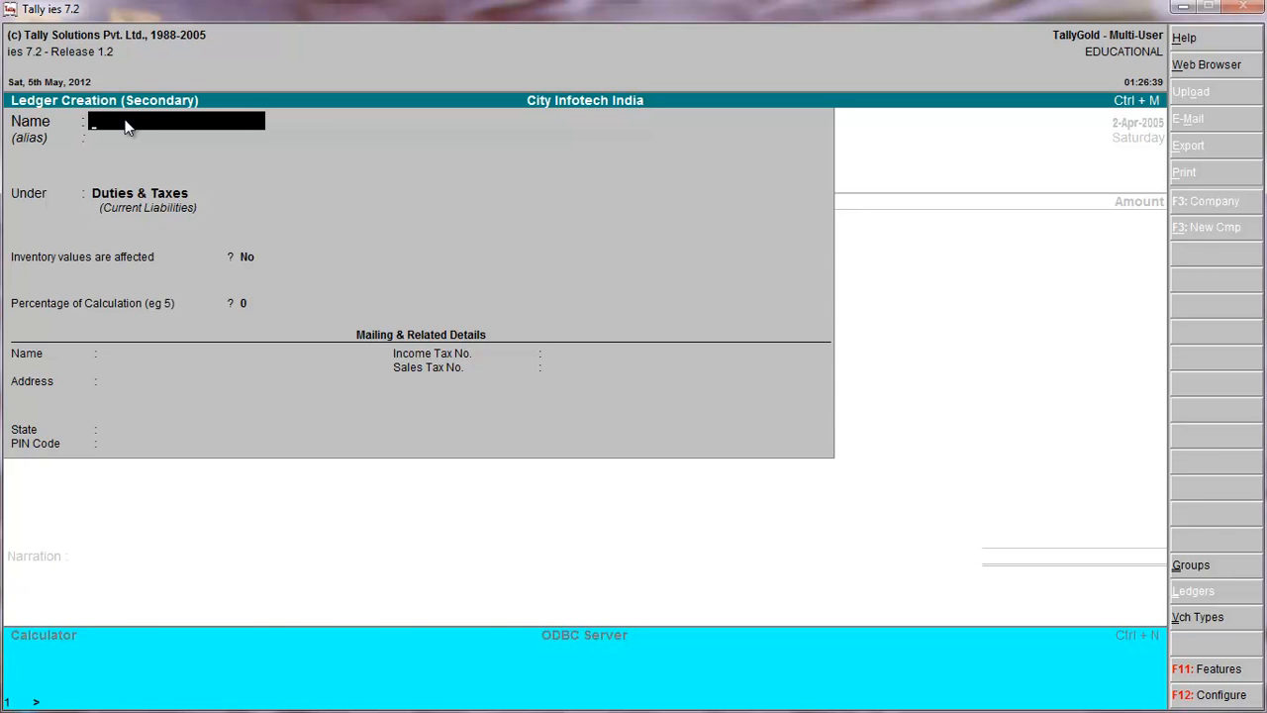
{"action": "type", "text": "B"}
{"action": "type", "text": "rijes"}
{"action": "type", "text": "h"}
{"action": "type", "text": "M"}
{"action": "type", "text": "r"}
{"action": "key", "text": "Return"}
{"action": "key", "text": "Return"}
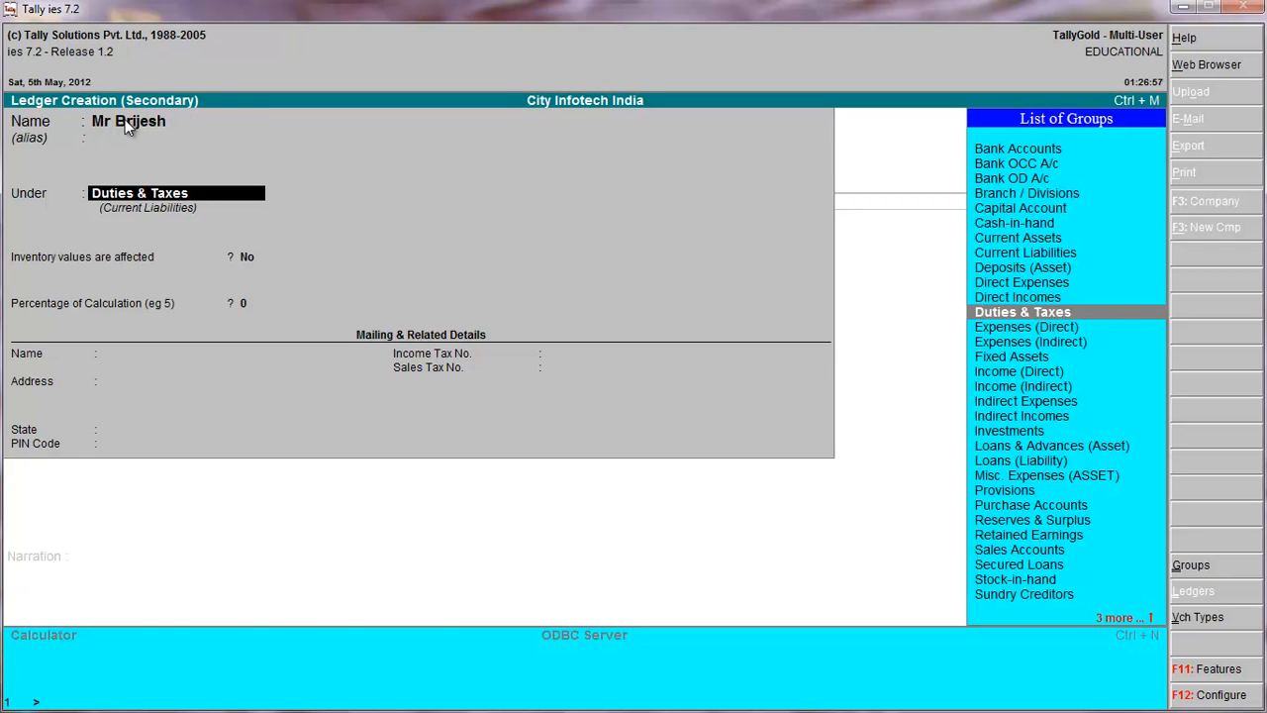
{"action": "key", "text": "Return"}
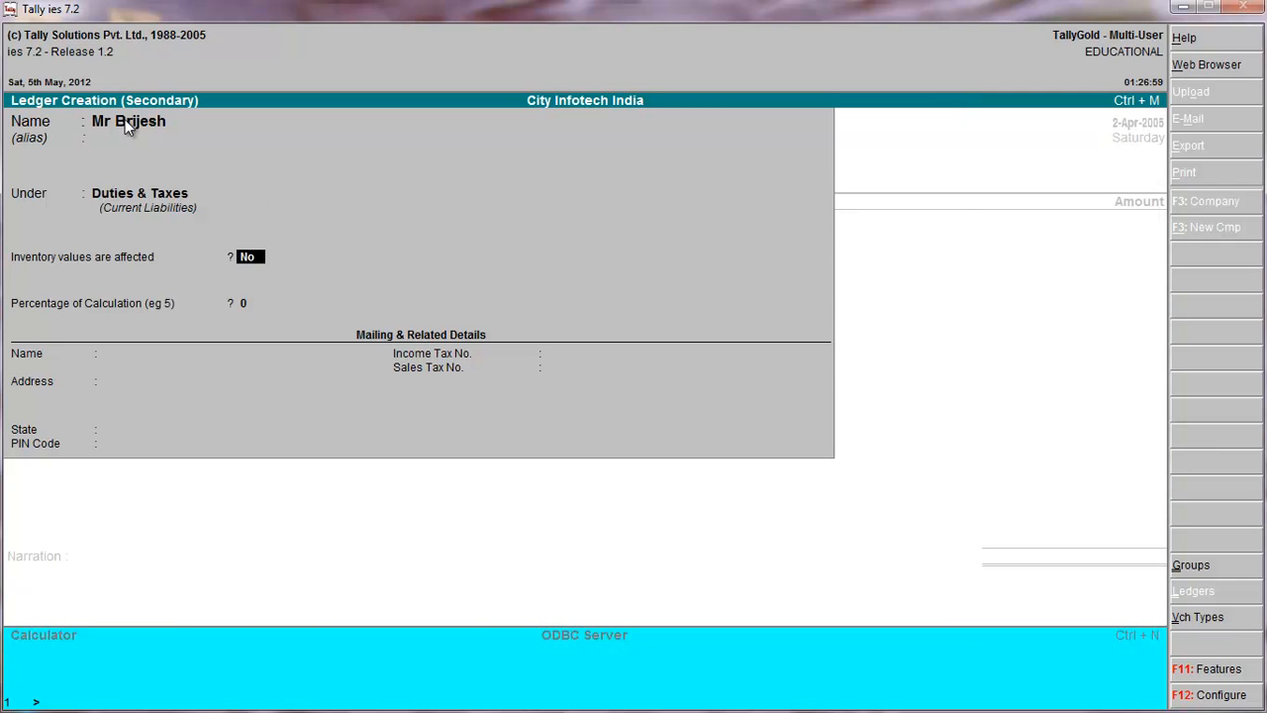
{"action": "key", "text": "Return"}
{"action": "key", "text": "Return"}
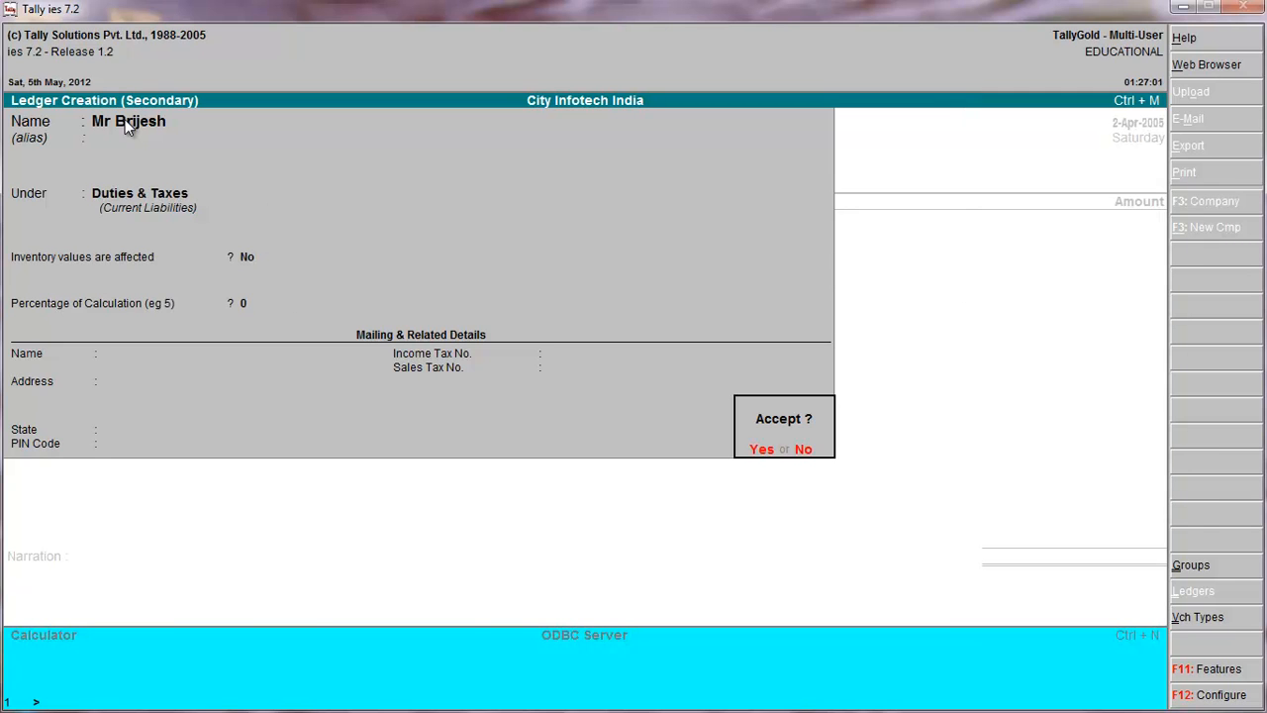
{"action": "key", "text": "Return"}
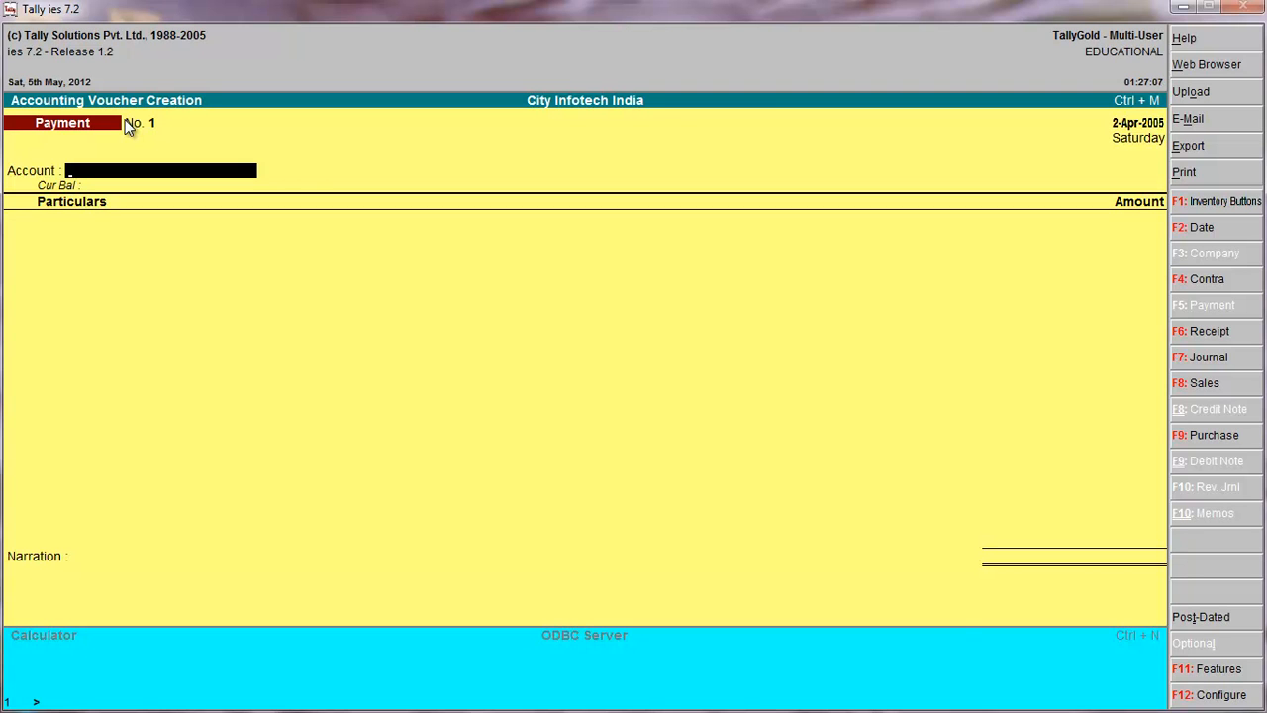
Choose Cash as the paying account and the payee's new ledger as the payment voucher's particulars.
{"action": "key", "text": "space"}
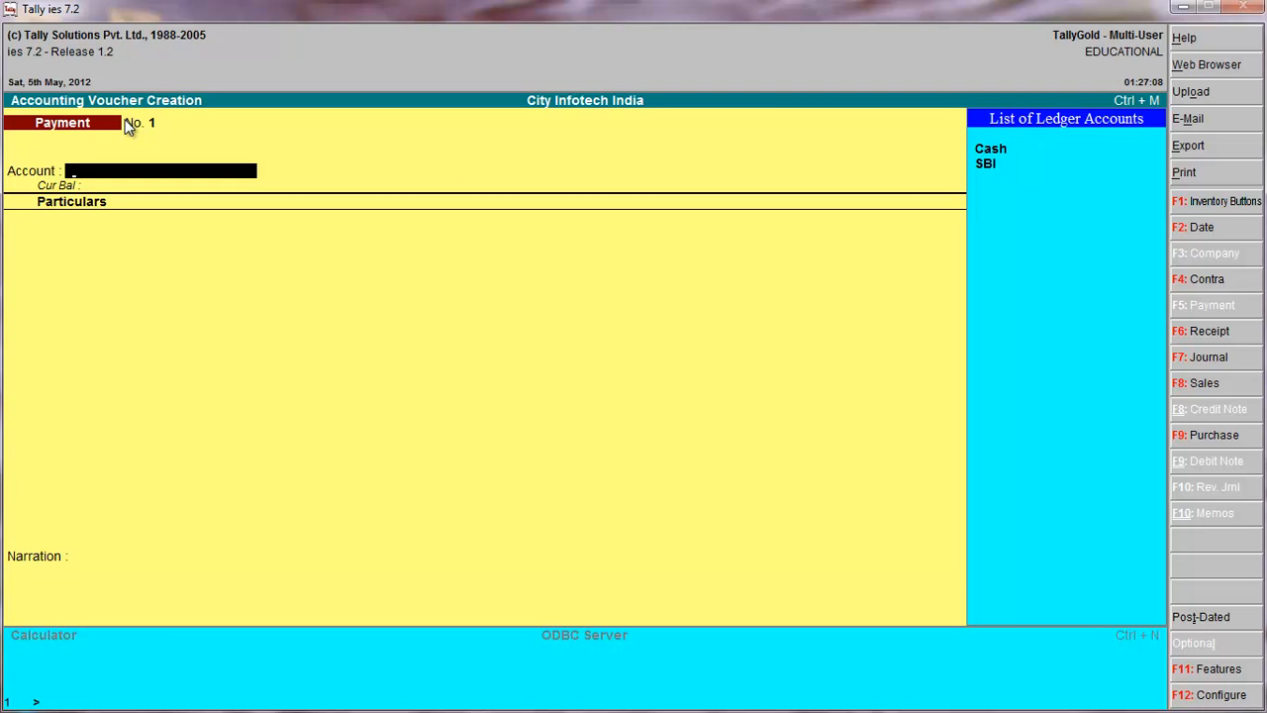
{"action": "key", "text": "Down"}
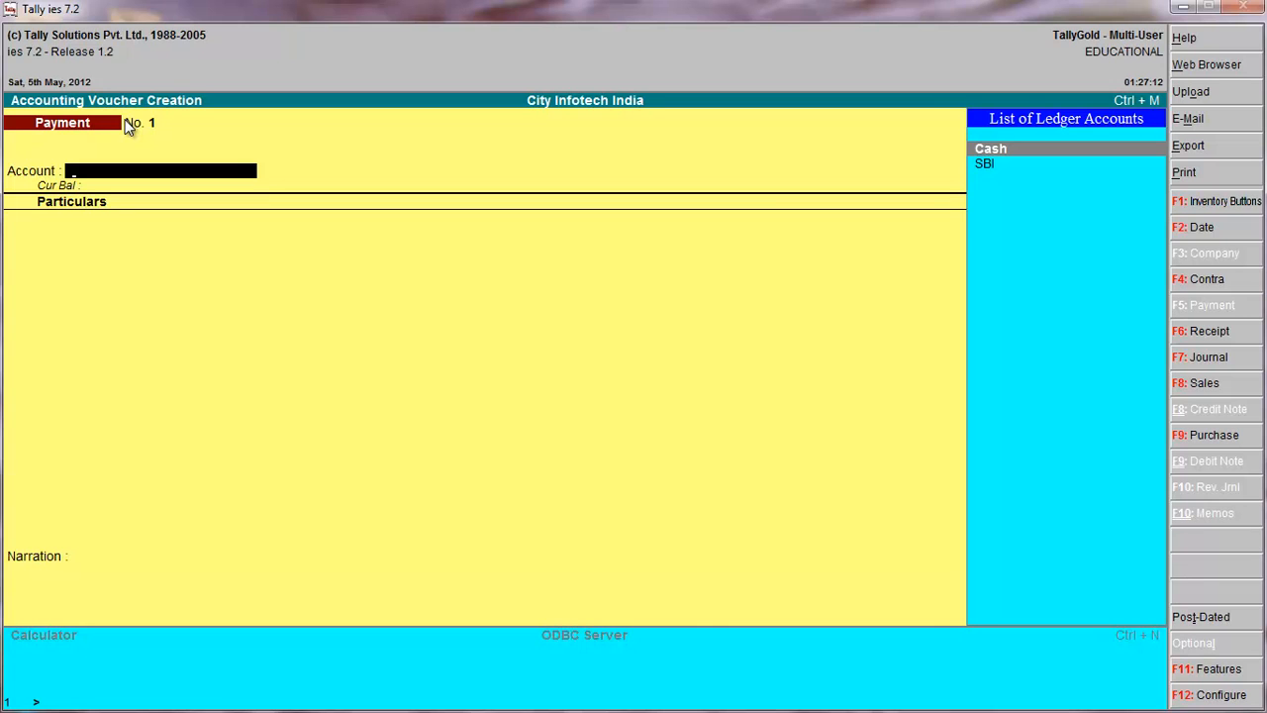
{"action": "key", "text": "Return"}
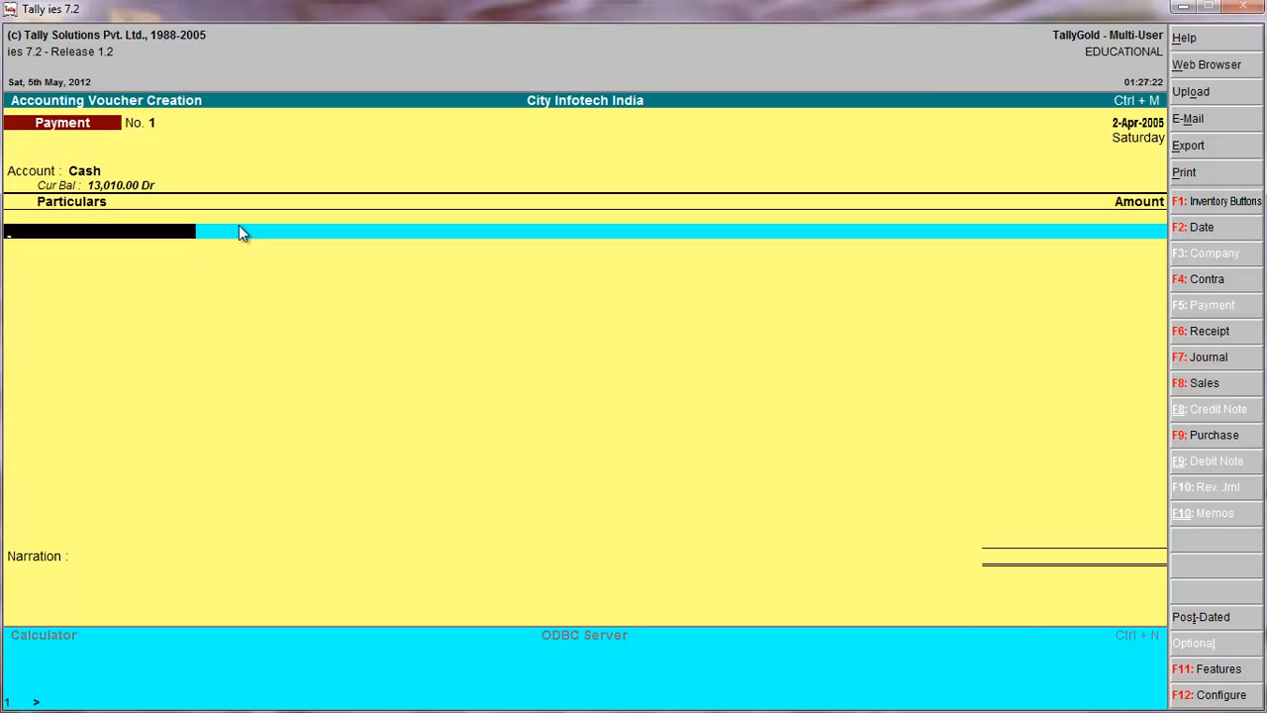
{"action": "key", "text": "space"}
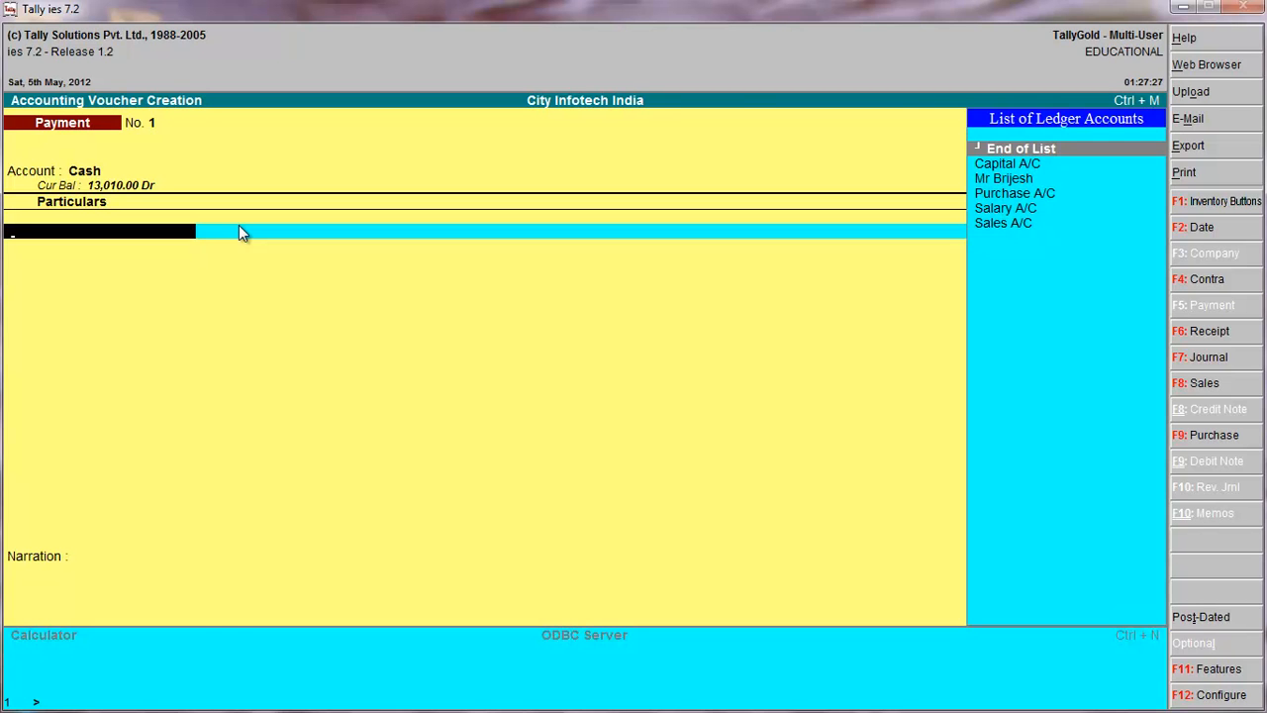
{"action": "key", "text": "Down"}
{"action": "key", "text": "Down"}
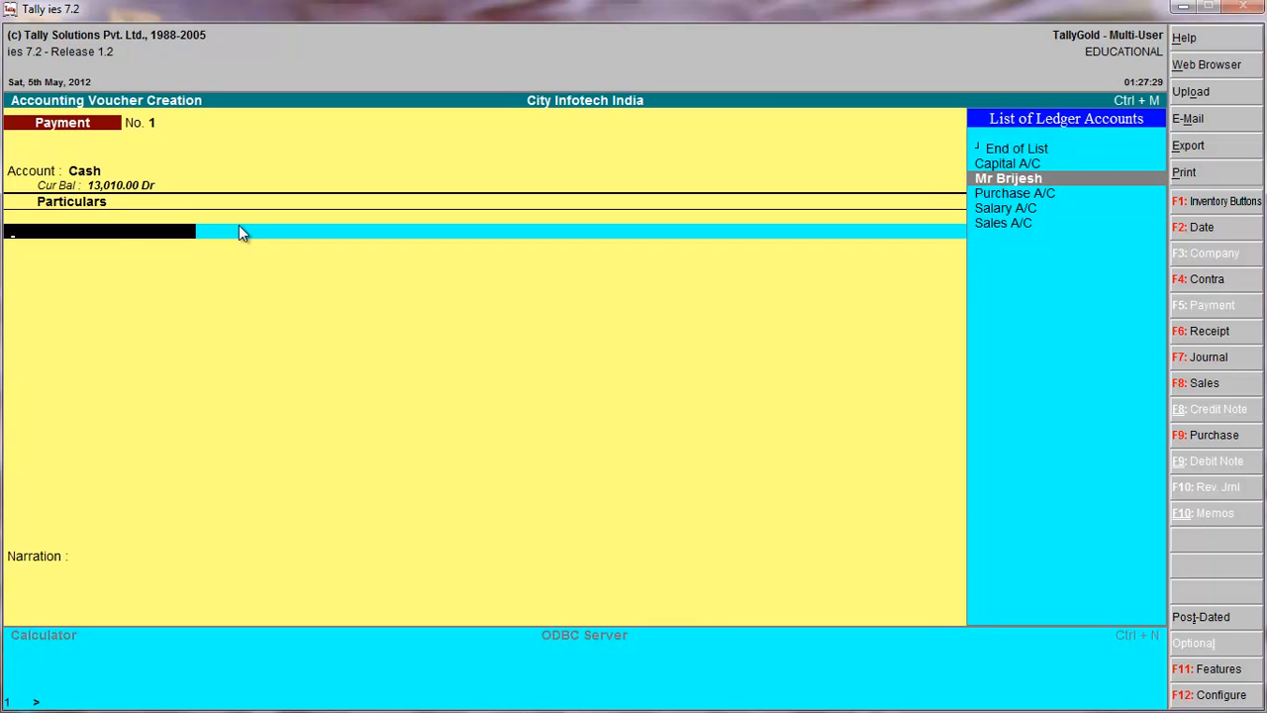
{"action": "key", "text": "Return"}
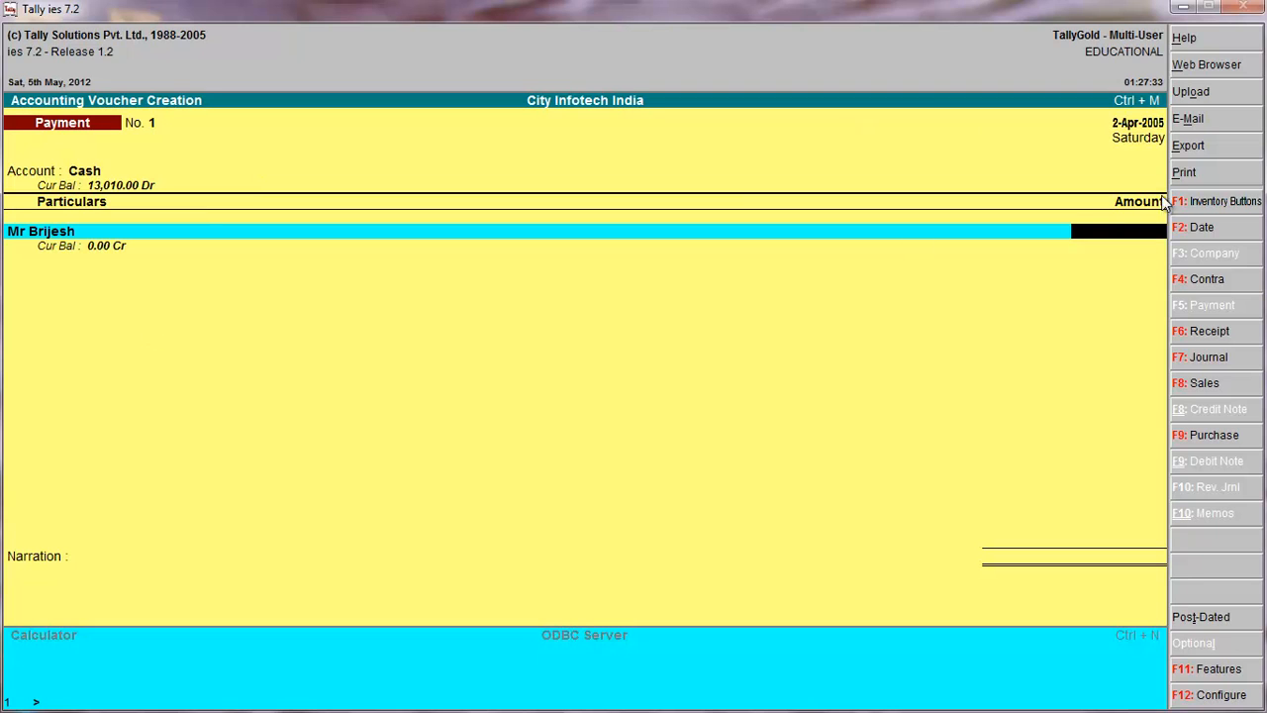
Set the payment amount to 10,000, save the voucher with an empty narration and go to the Stock Journal.
{"action": "type", "text": "10000"}
{"action": "key", "text": "Return"}
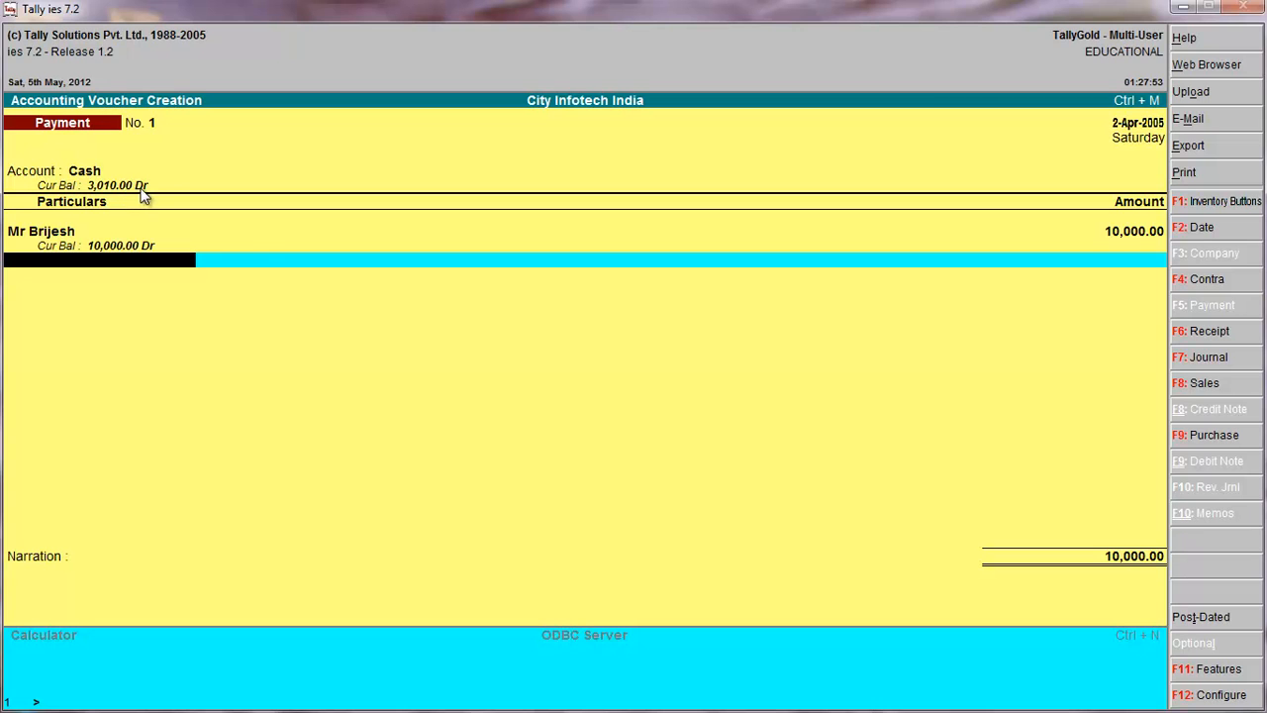
{"action": "key", "text": "Return"}
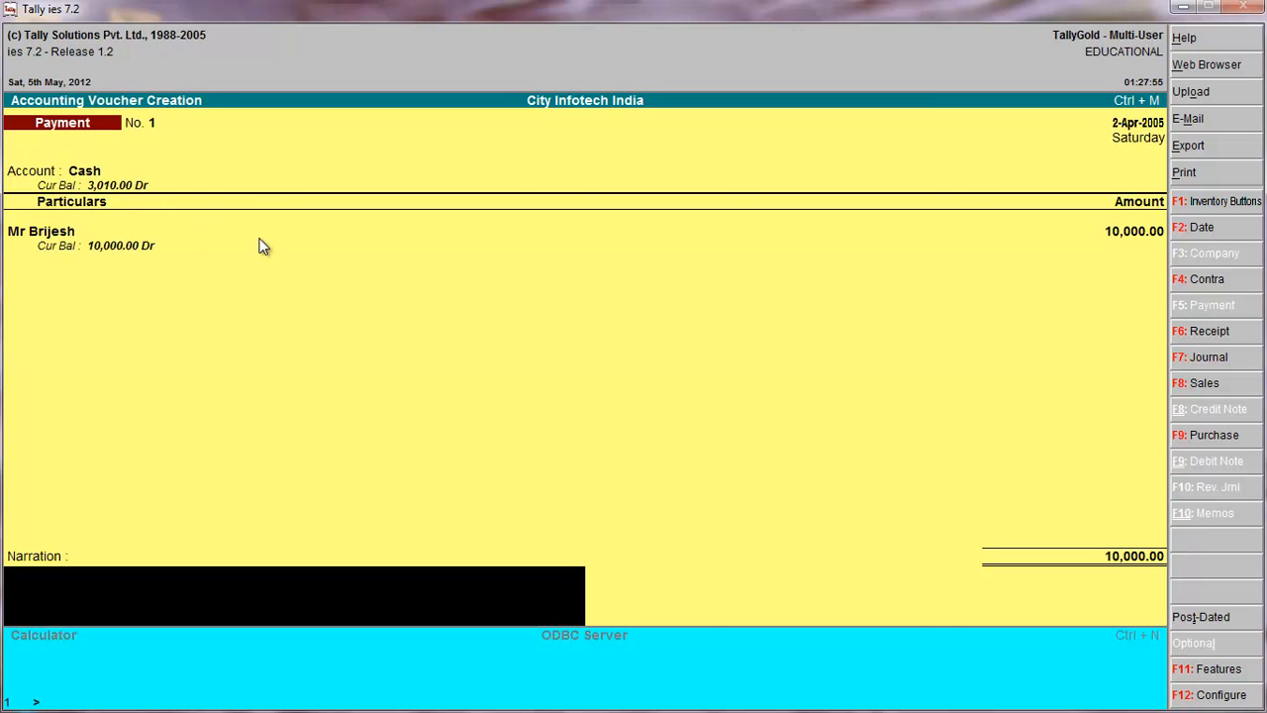
{"action": "key", "text": "Return"}
{"action": "key", "text": "Return"}
{"action": "key", "text": "alt+F7"}
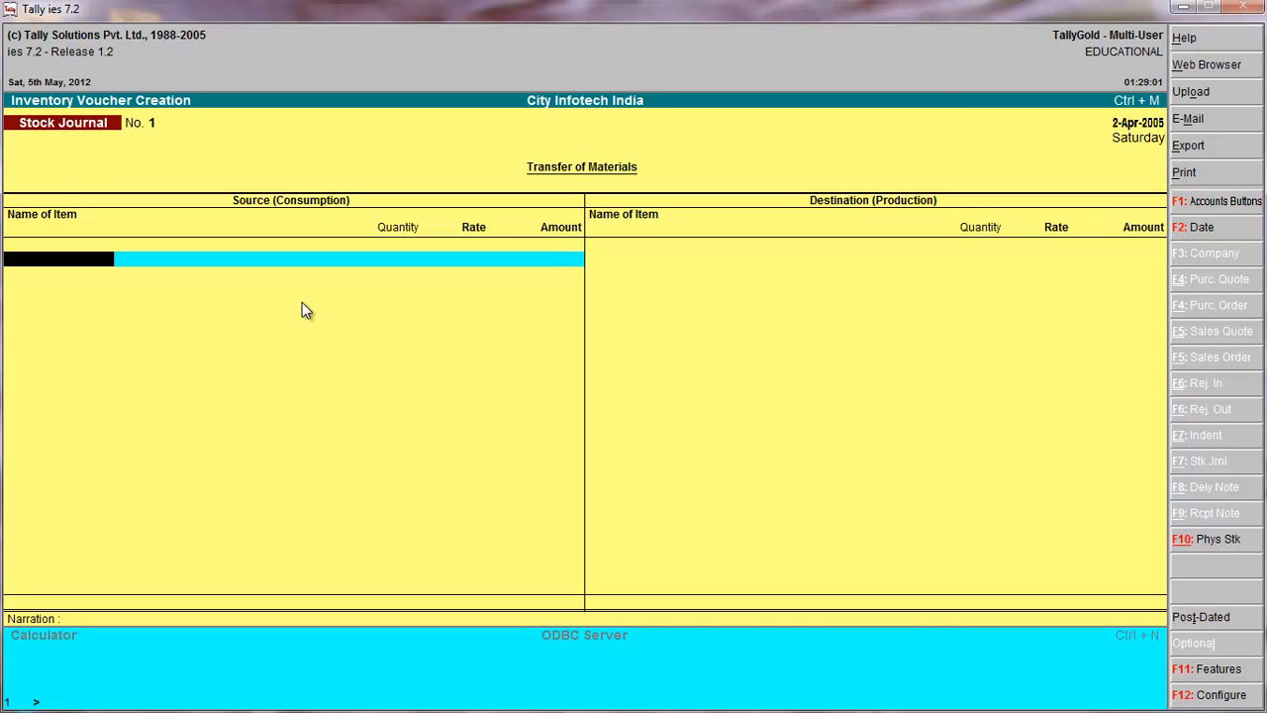
Start another payment voucher with SBI as the paying account and the same payee's ledger in the particulars.
{"action": "key", "text": "F5"}
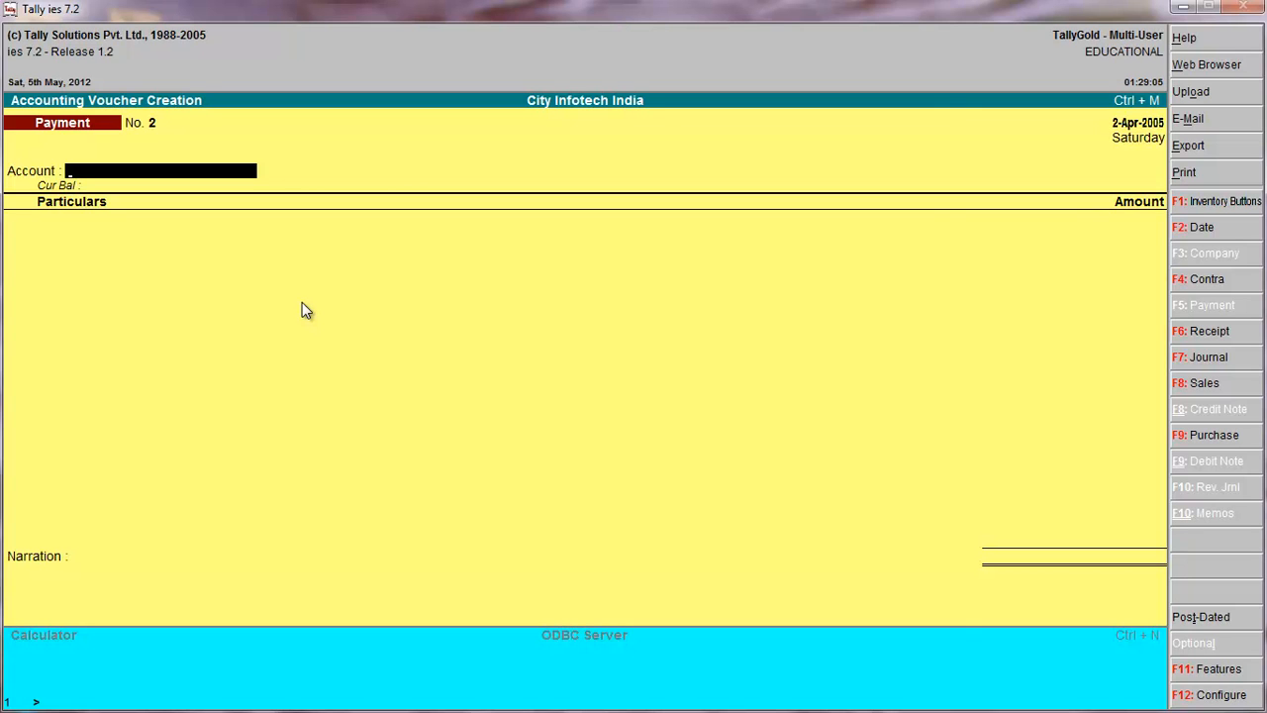
{"action": "key", "text": "space"}
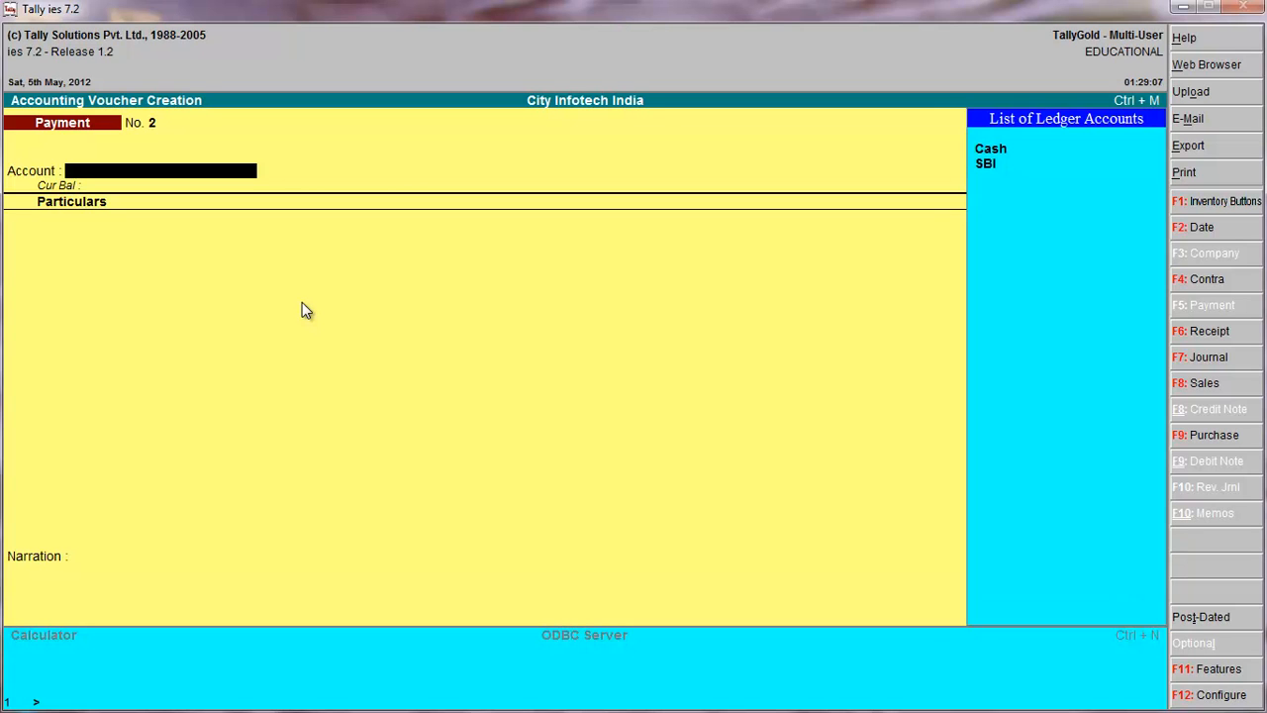
{"action": "key", "text": "Down"}
{"action": "key", "text": "Return"}
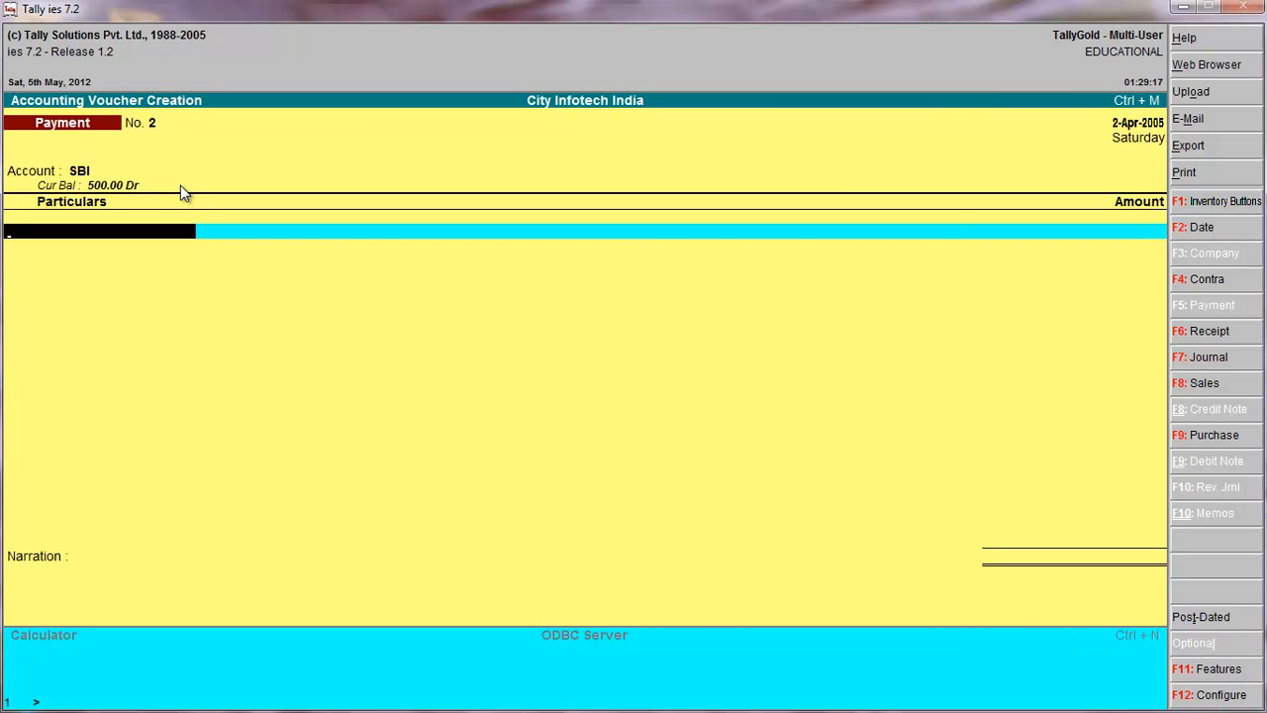
{"action": "key", "text": "space"}
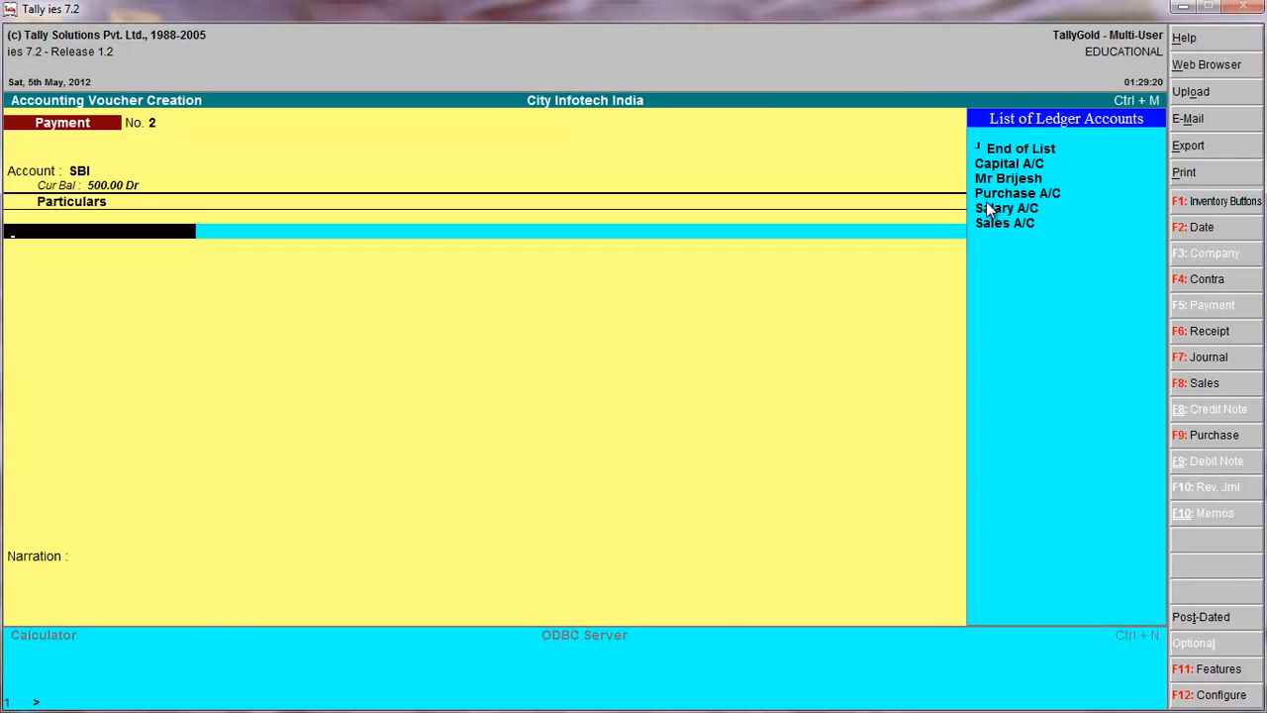
{"action": "left_click", "coordinate": [1020, 182]}
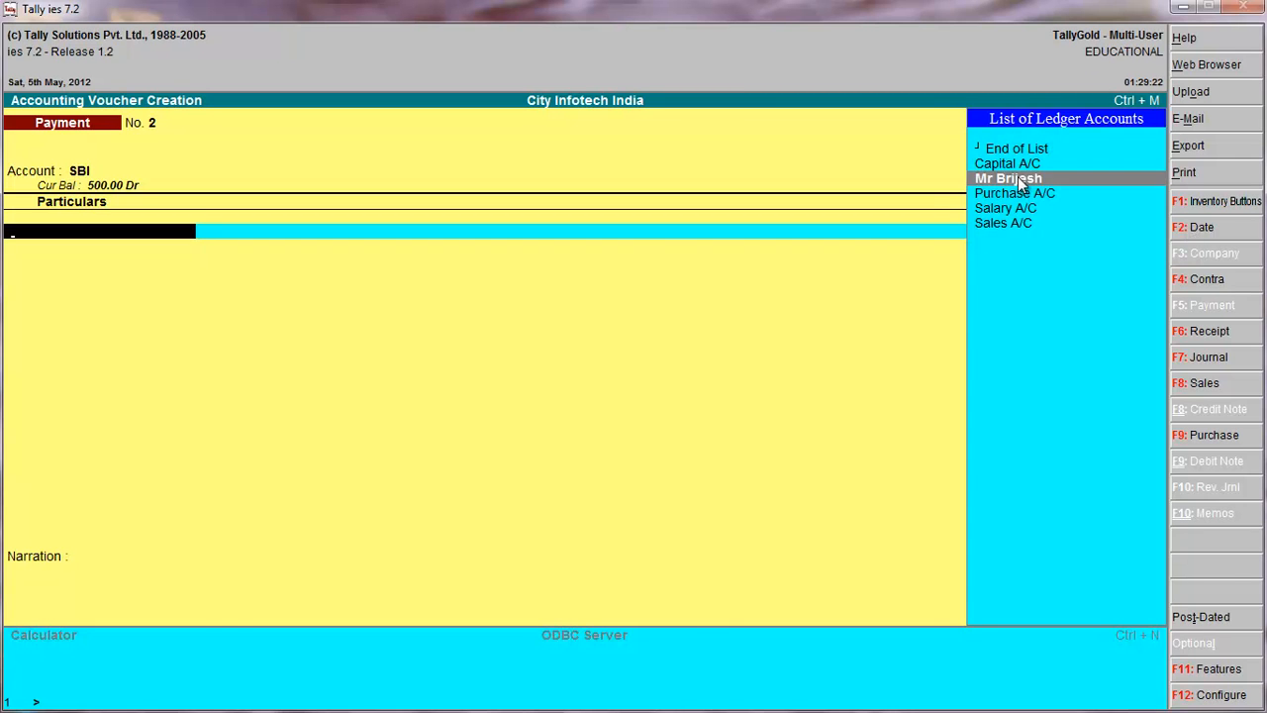
{"action": "left_click", "coordinate": [1020, 182]}
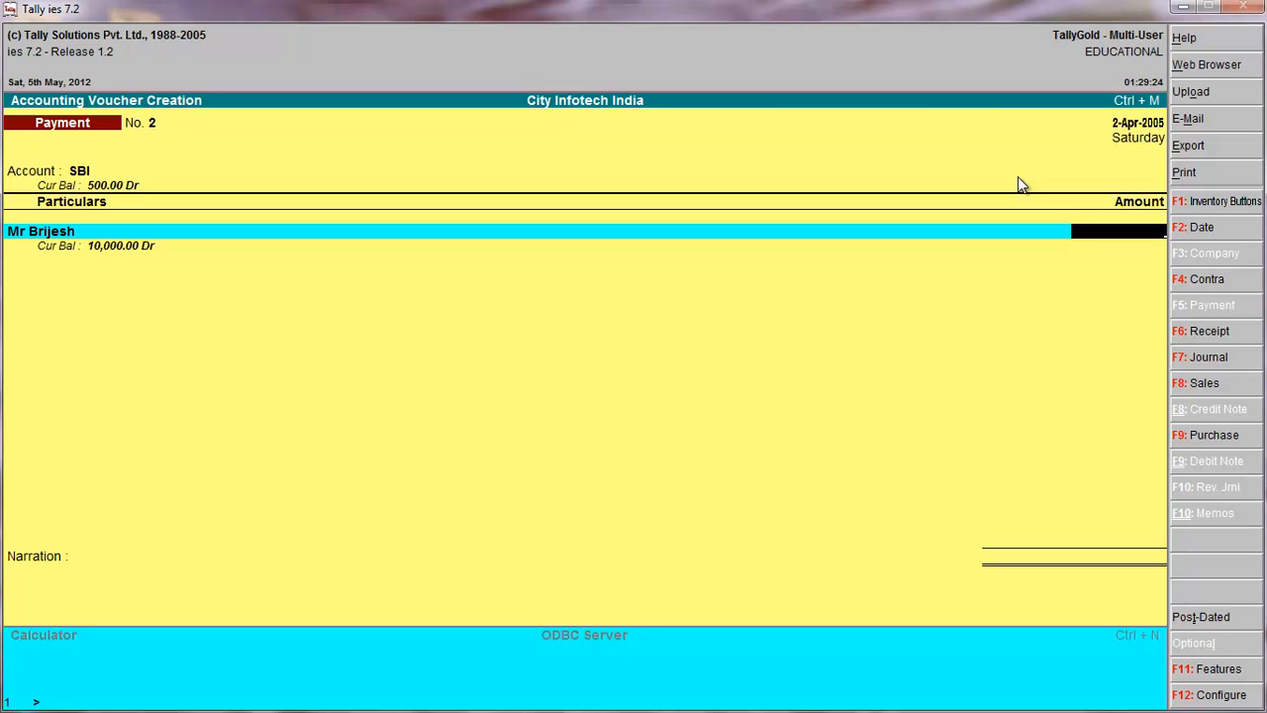
Set the SBI payment amount to 300, save the voucher without a narration and return to the Stock Journal.
{"action": "type", "text": "300"}
{"action": "key", "text": "Return"}
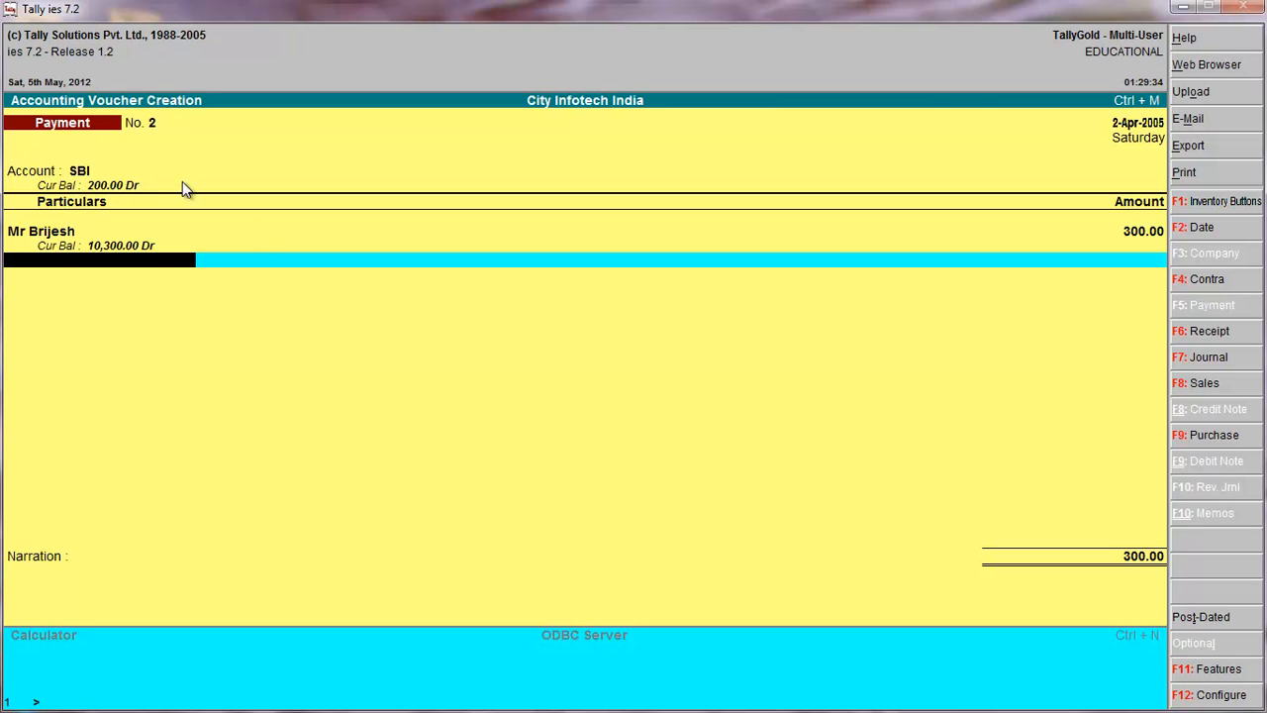
{"action": "key", "text": "Return"}
{"action": "key", "text": "Return"}
{"action": "key", "text": "Return"}
{"action": "key", "text": "alt+F7"}
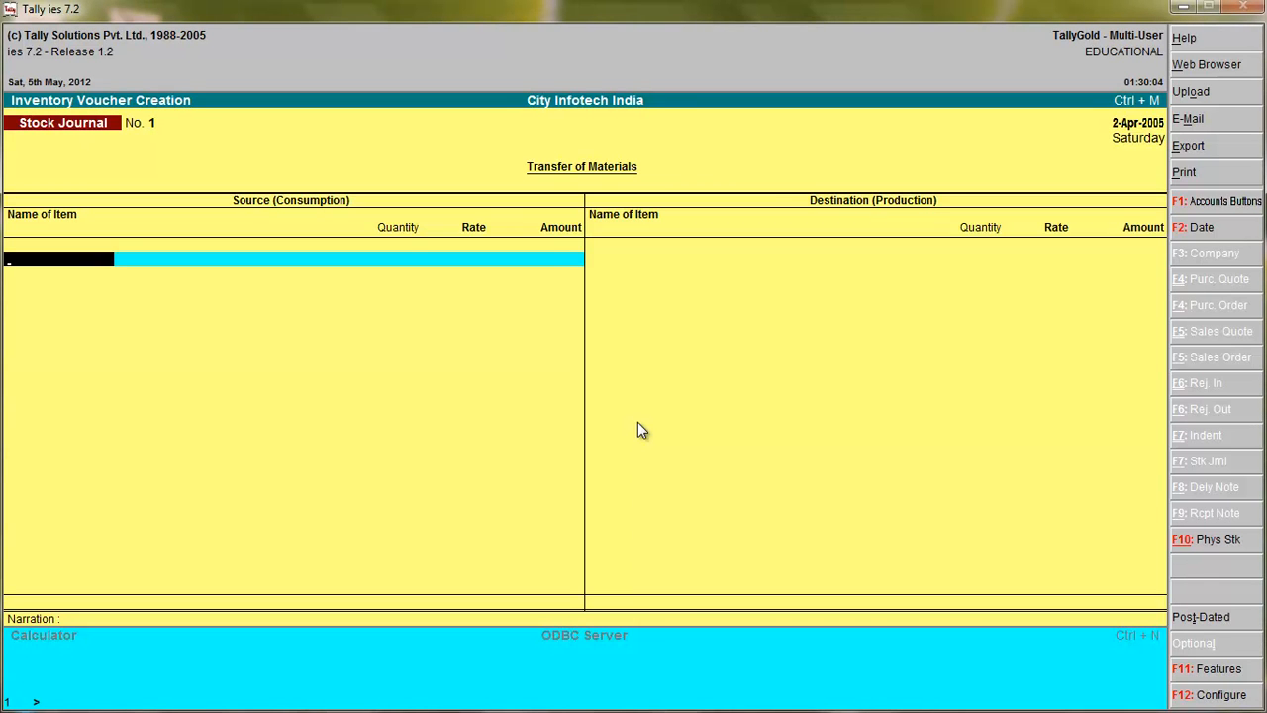
Leave inventory voucher entry without recording a Stock Journal and display the Day Book.
{"action": "key", "text": "Escape"}
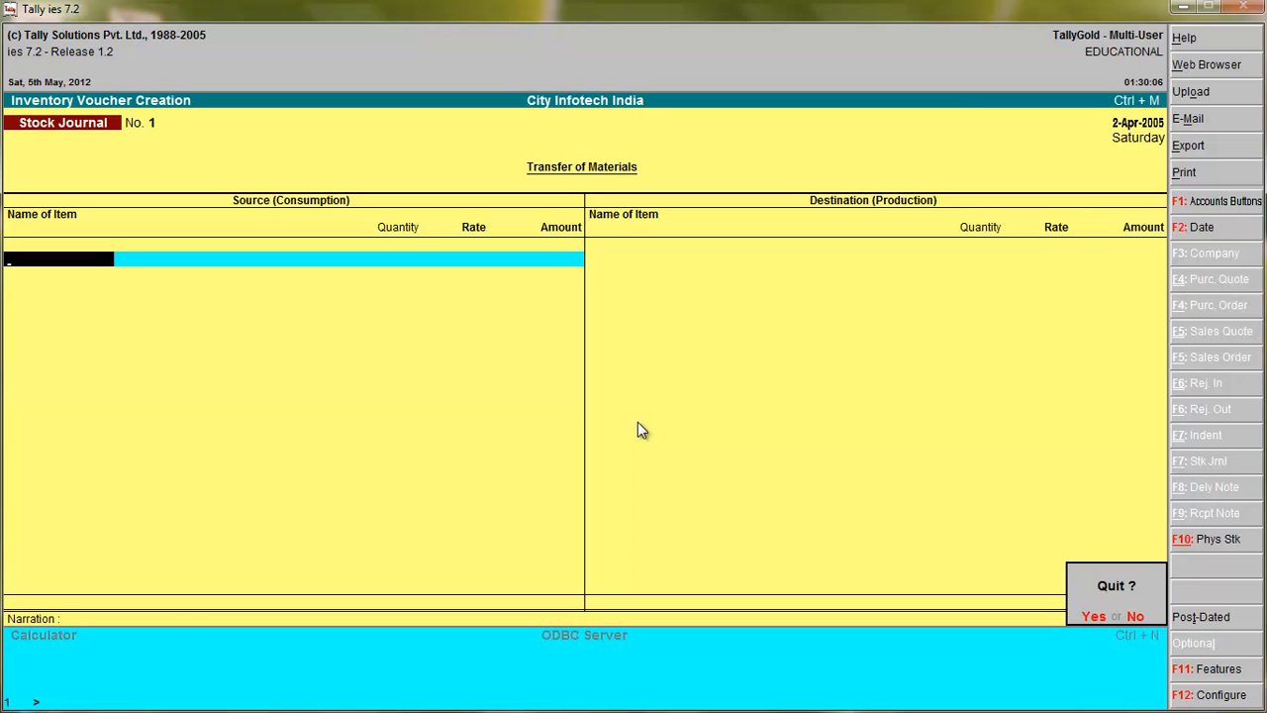
{"action": "key", "text": "y"}
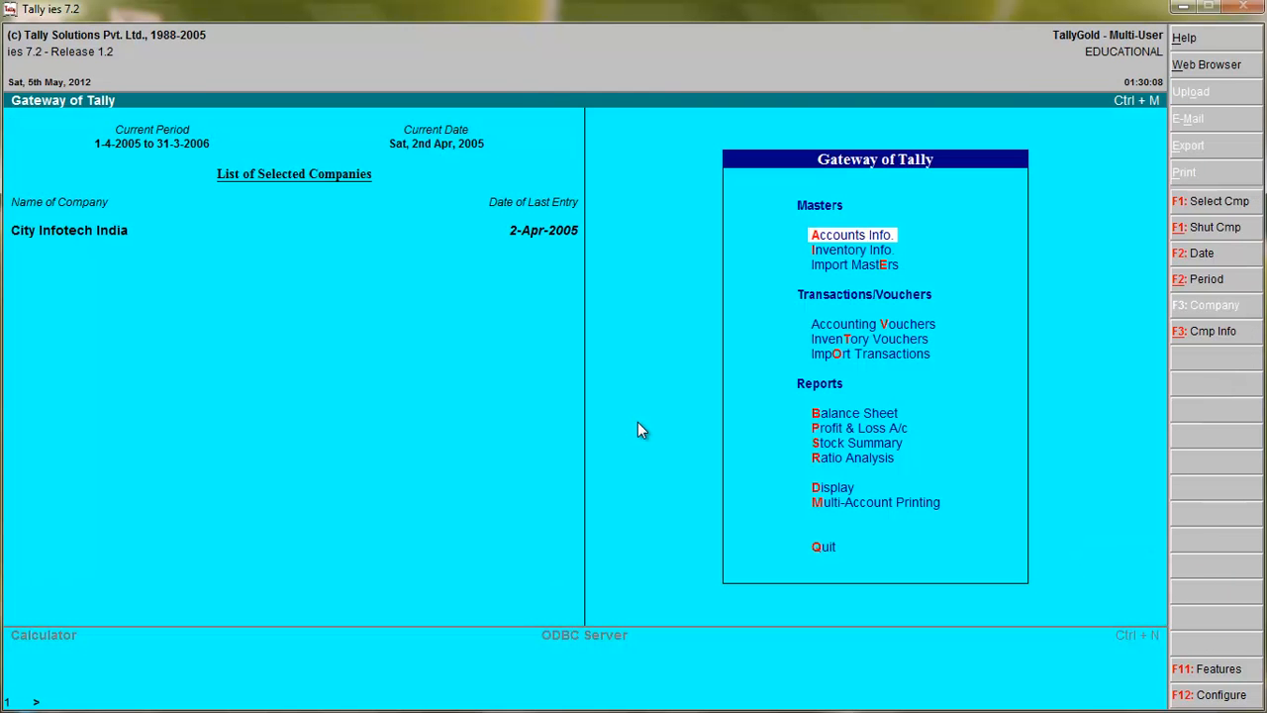
{"action": "left_click", "coordinate": [826, 492]}
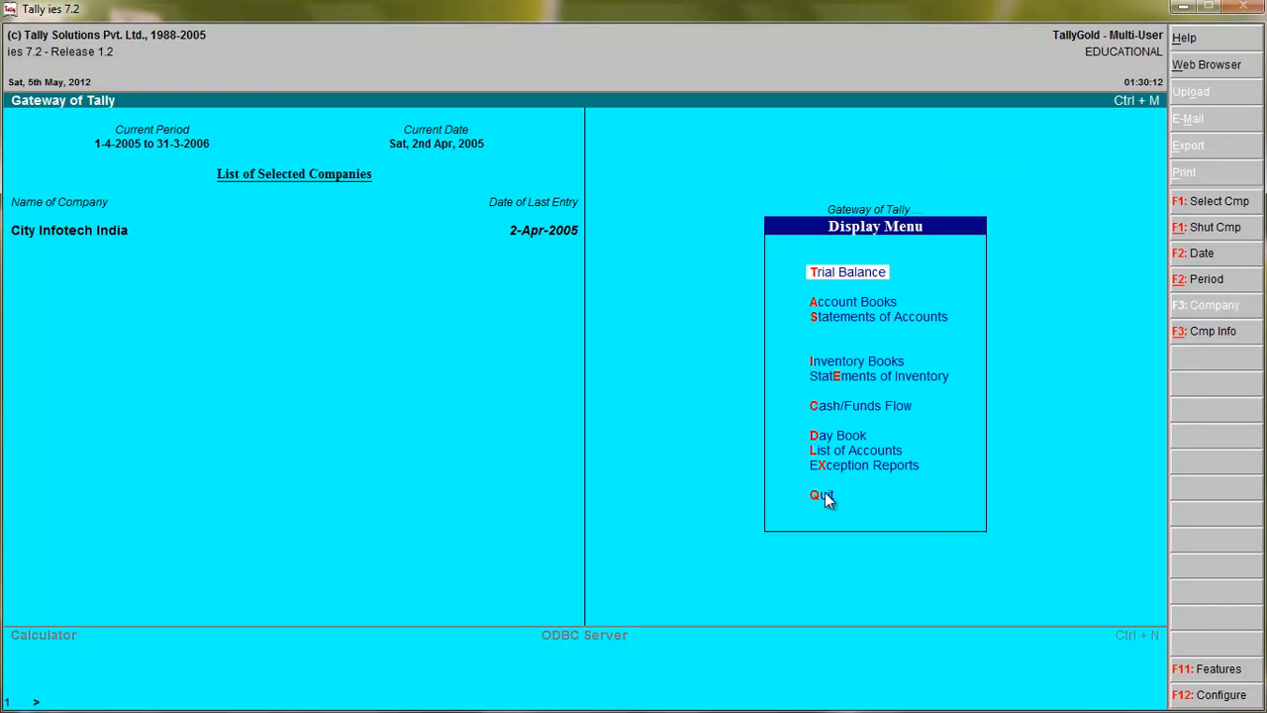
{"action": "left_click", "coordinate": [822, 439]}
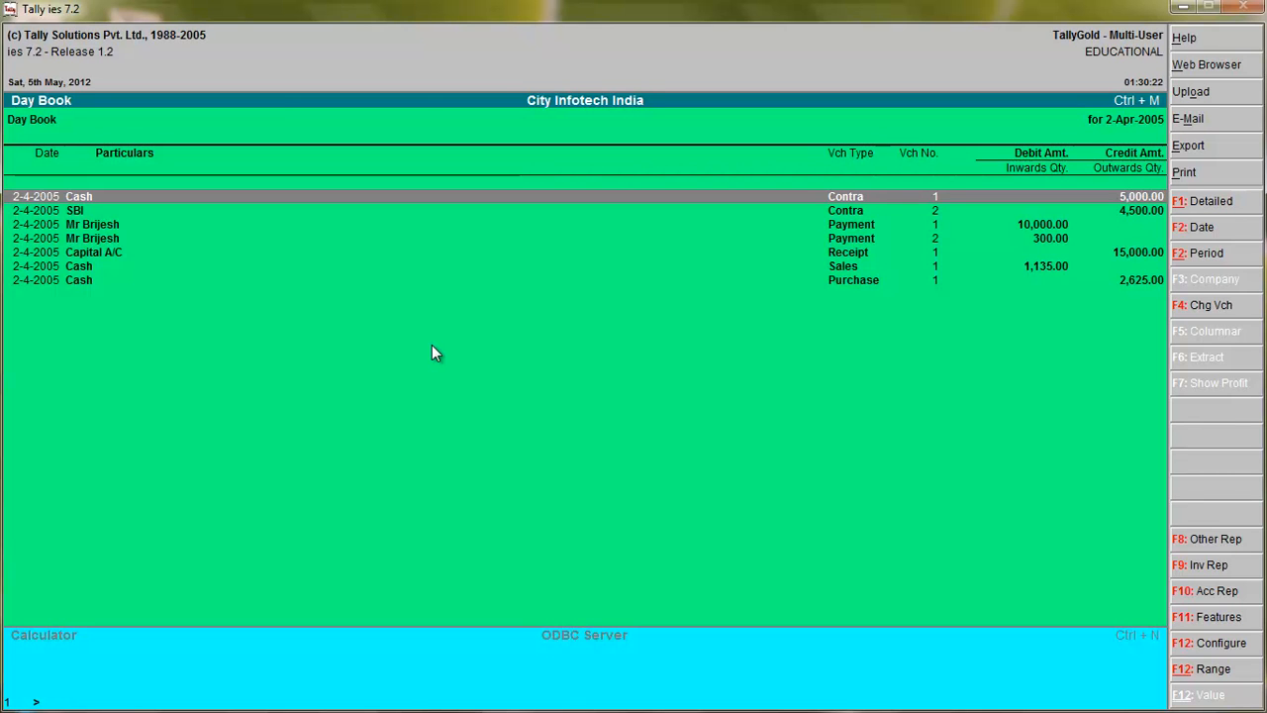
View the first contra voucher from the Day Book and close it without changes.
{"action": "key", "text": "Return"}
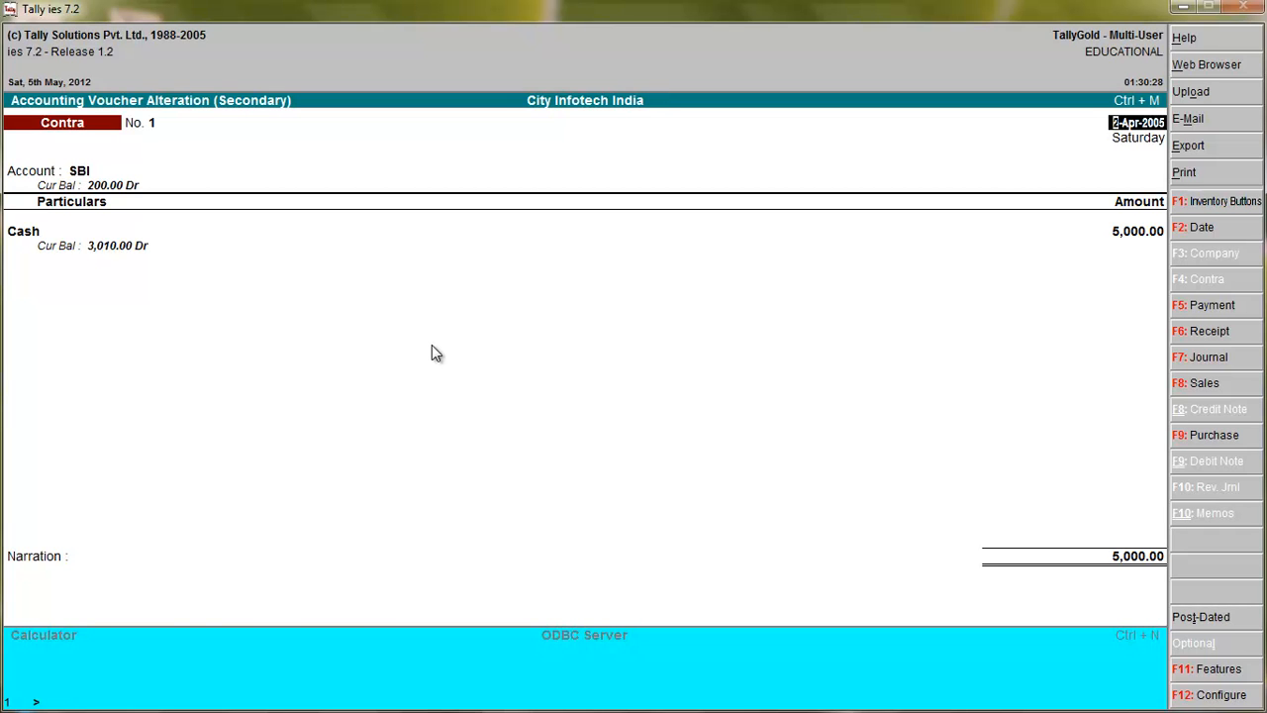
{"action": "key", "text": "Escape"}
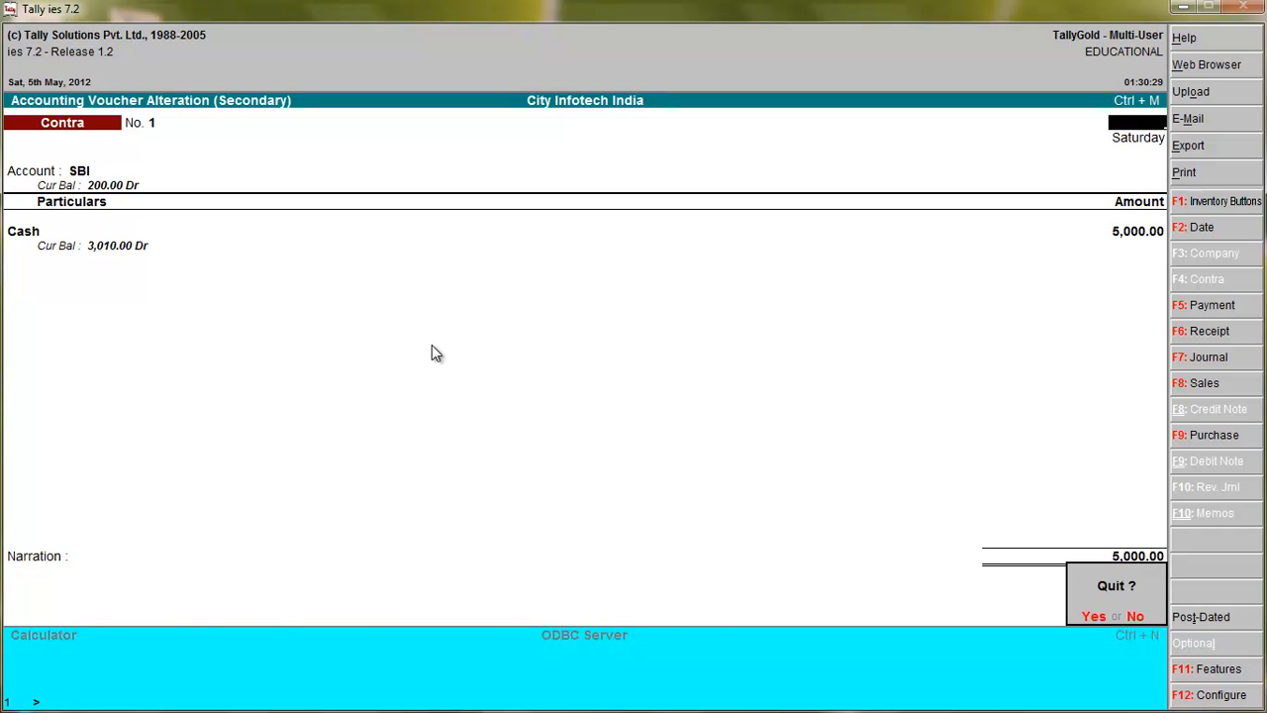
{"action": "key", "text": "y"}
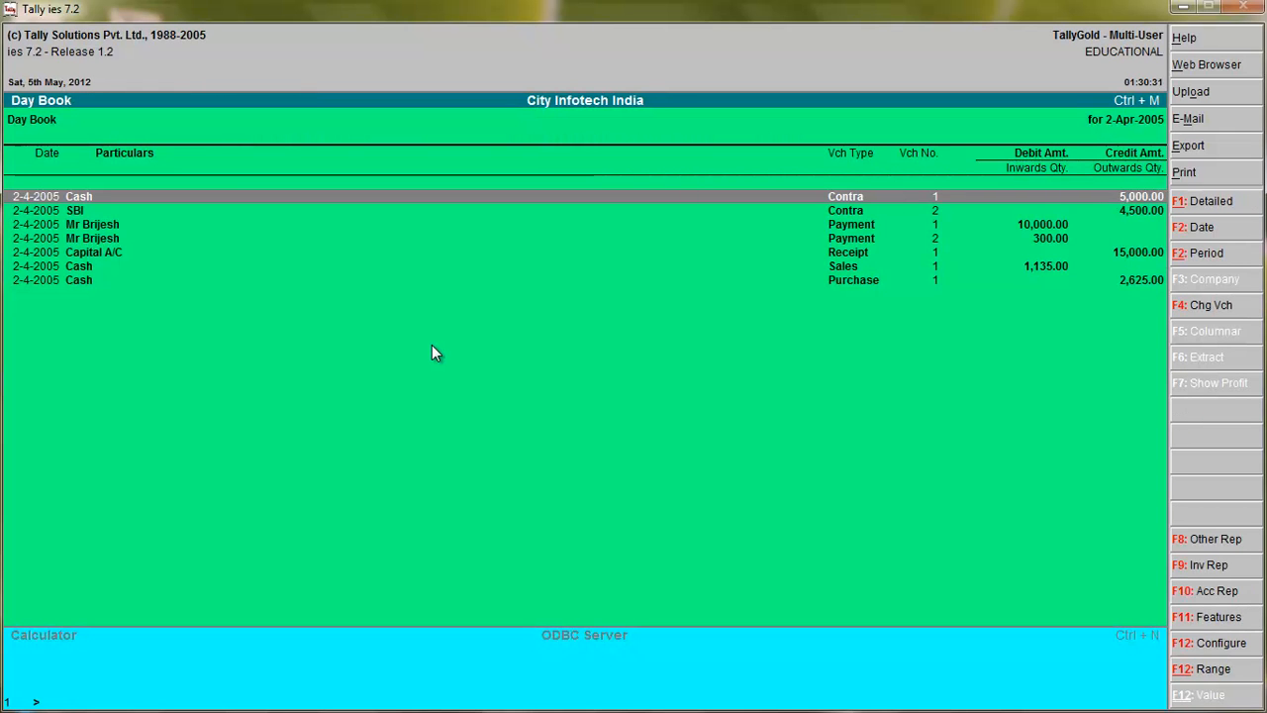
View the first payment voucher without changing it, return to the Day Book and select the second payment entry.
{"action": "key", "text": "Down"}
{"action": "key", "text": "Down"}
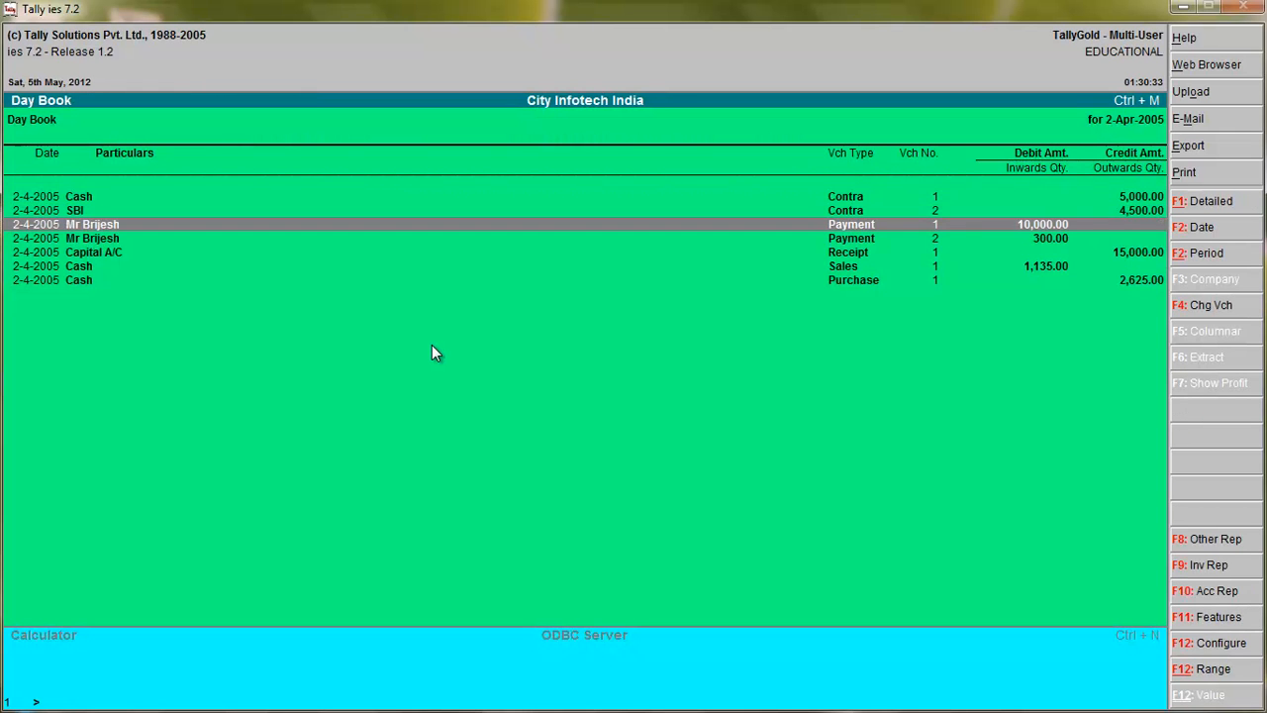
{"action": "key", "text": "Return"}
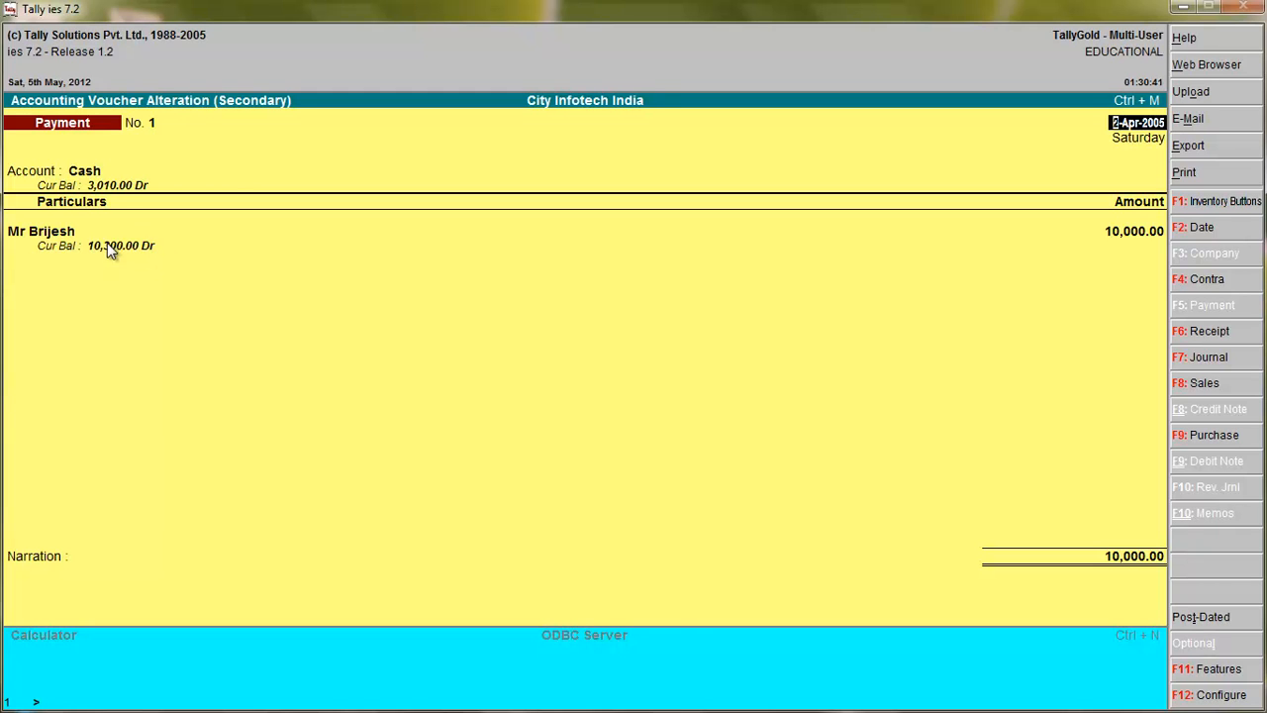
{"action": "key", "text": "Escape"}
{"action": "key", "text": "Escape"}
{"action": "key", "text": "Return"}
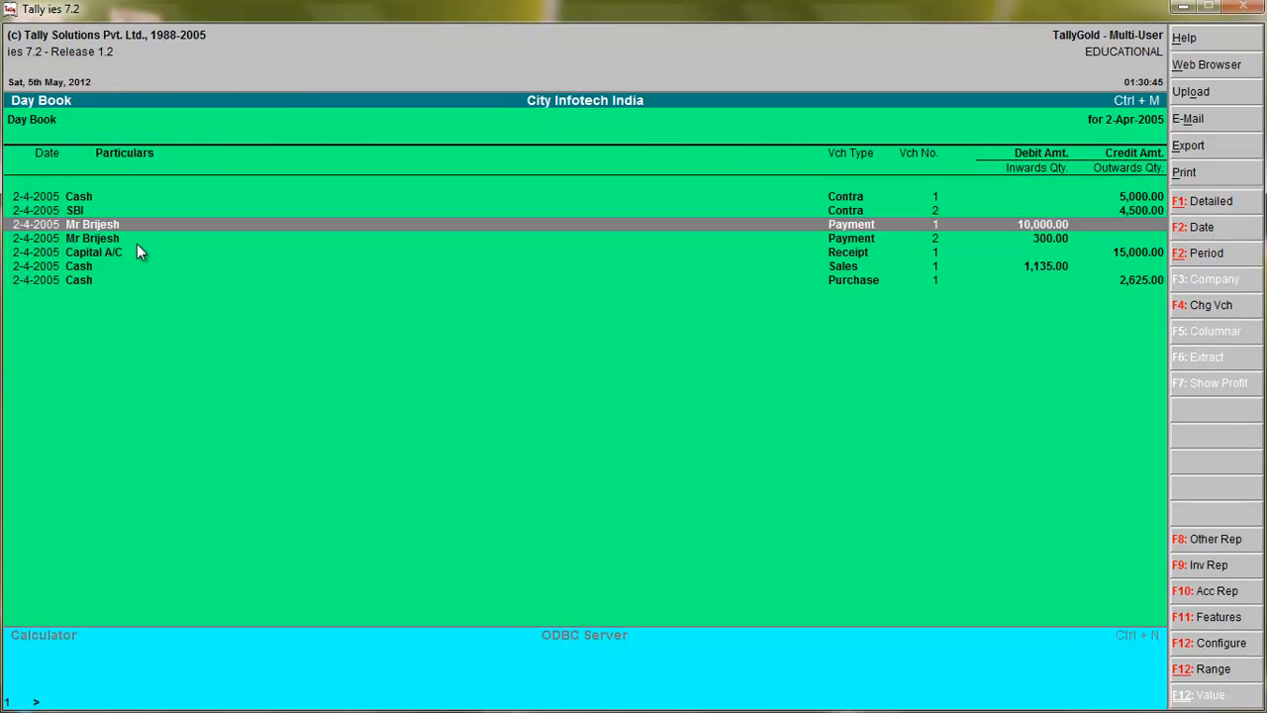
{"action": "key", "text": "Down"}
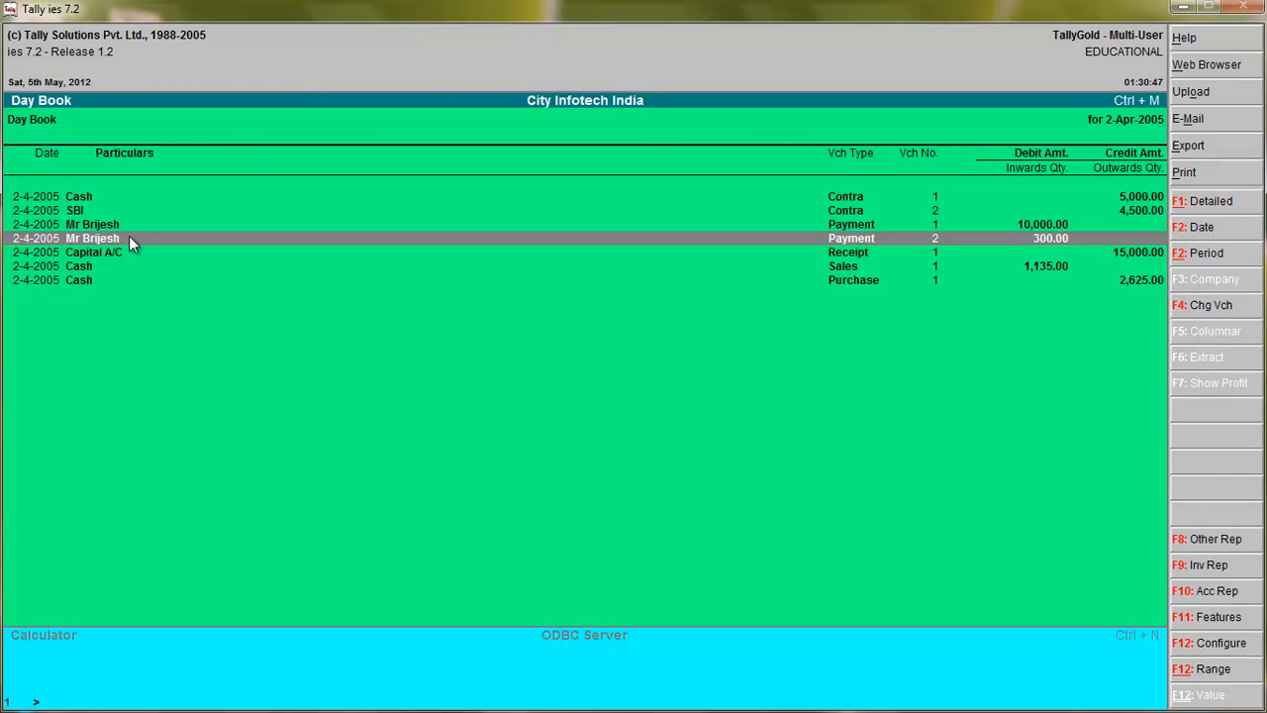
View the second payment voucher without changing it, then leave the Day Book and the Display Menu.
{"action": "key", "text": "Return"}
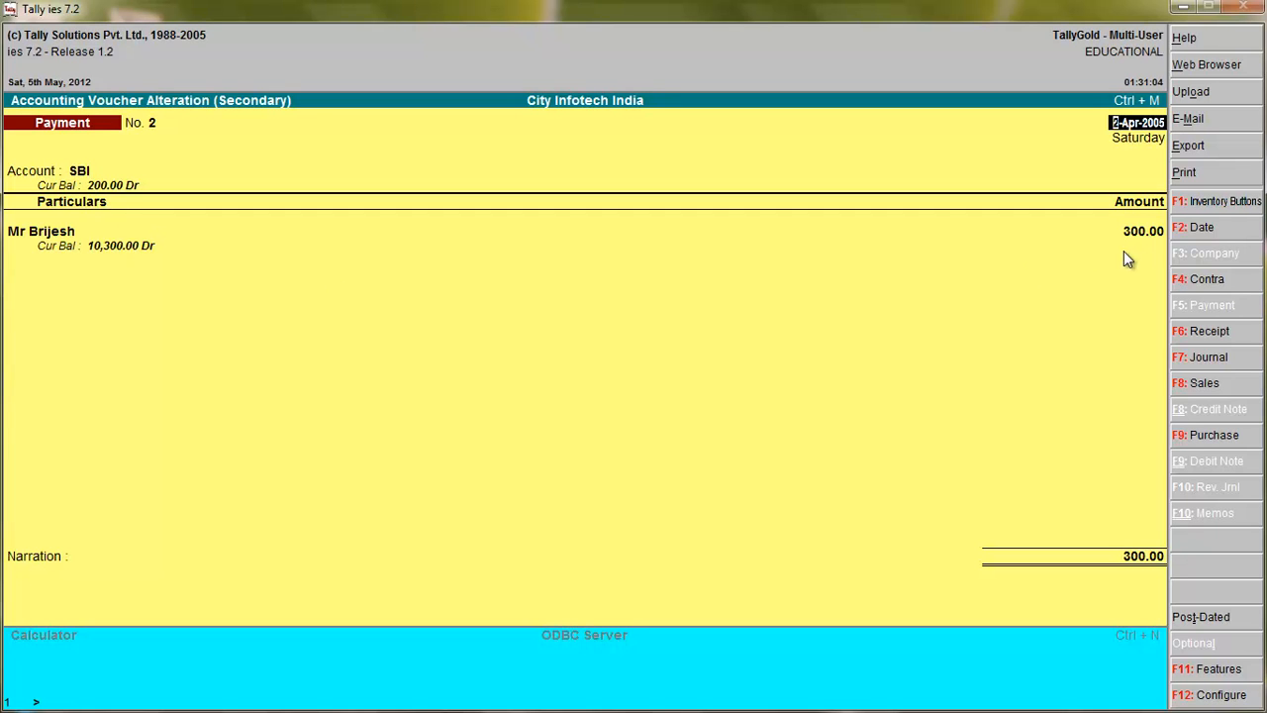
{"action": "key", "text": "Escape"}
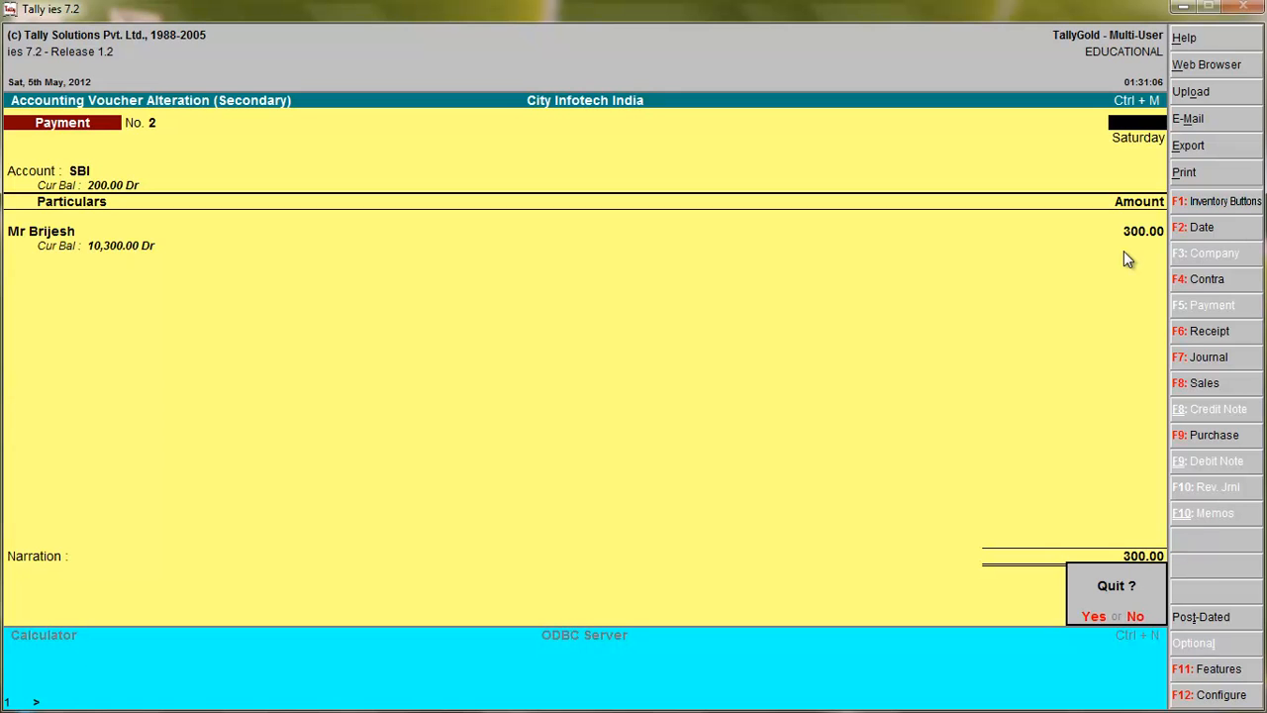
{"action": "key", "text": "Return"}
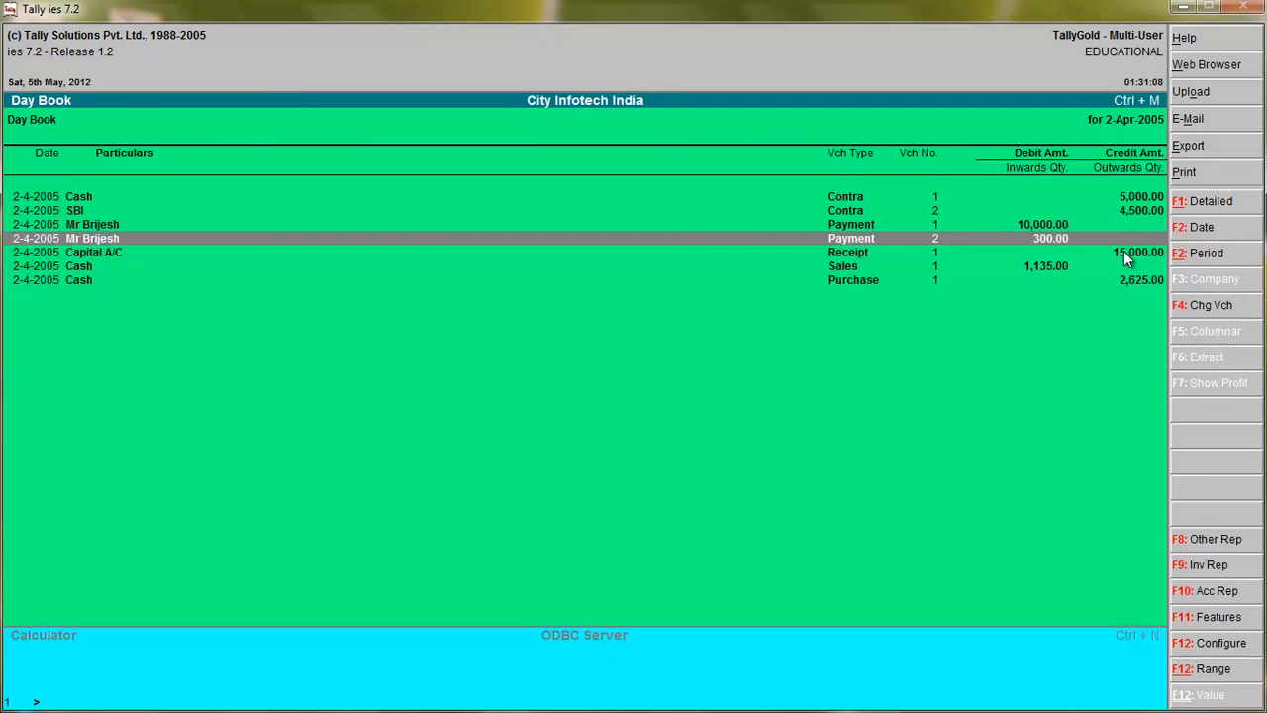
{"action": "key", "text": "Escape"}
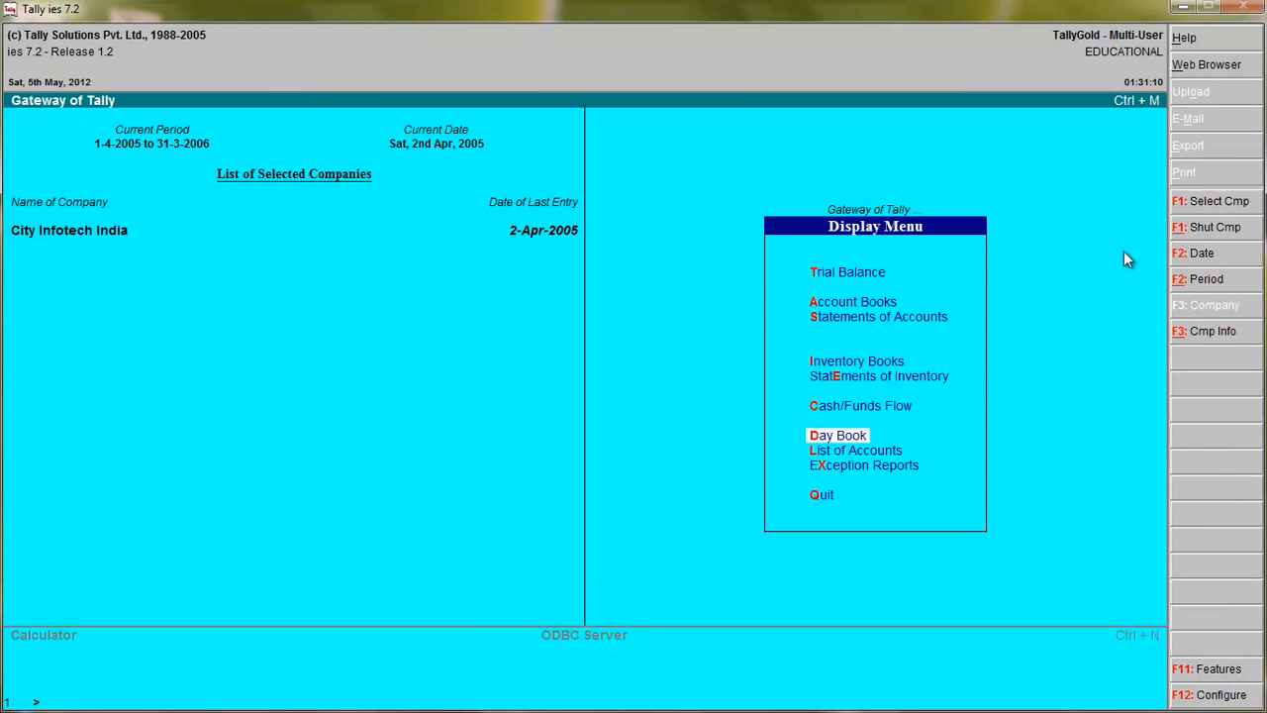
{"action": "key", "text": "Escape"}
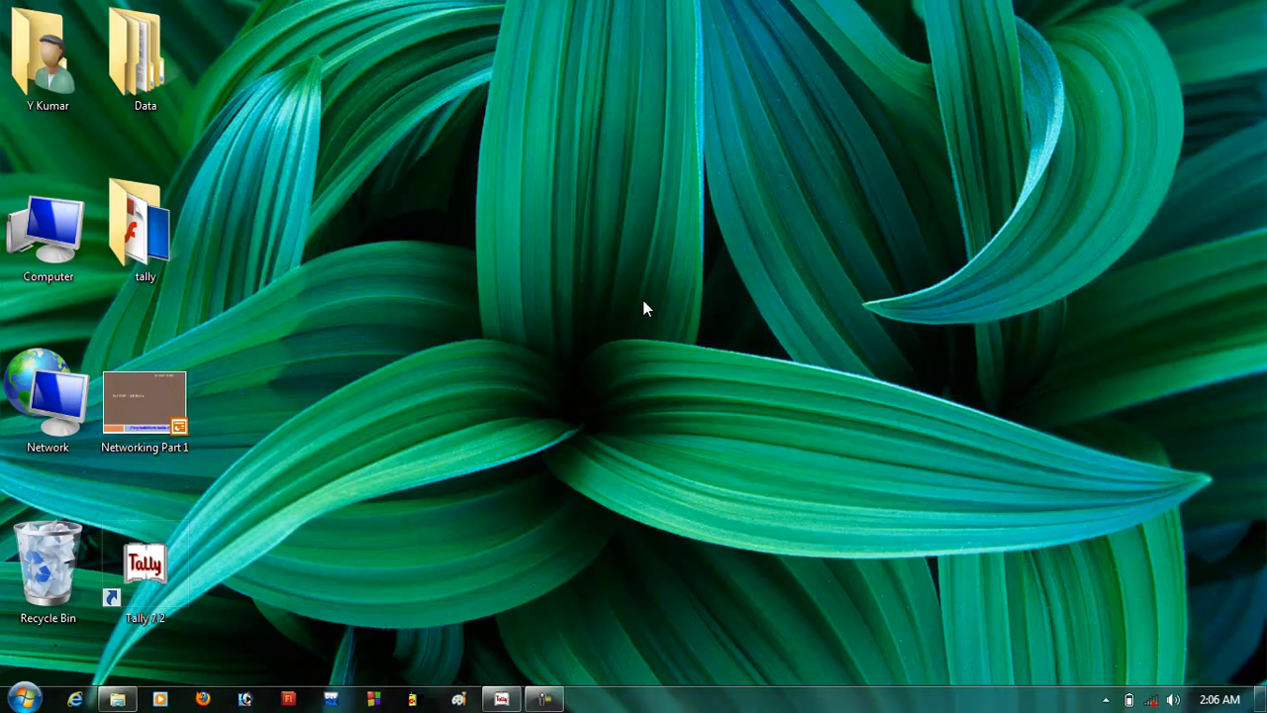
Switch to Tally and open City Infotech India's company details for alteration.
{"action": "left_click", "coordinate": [501, 699]}
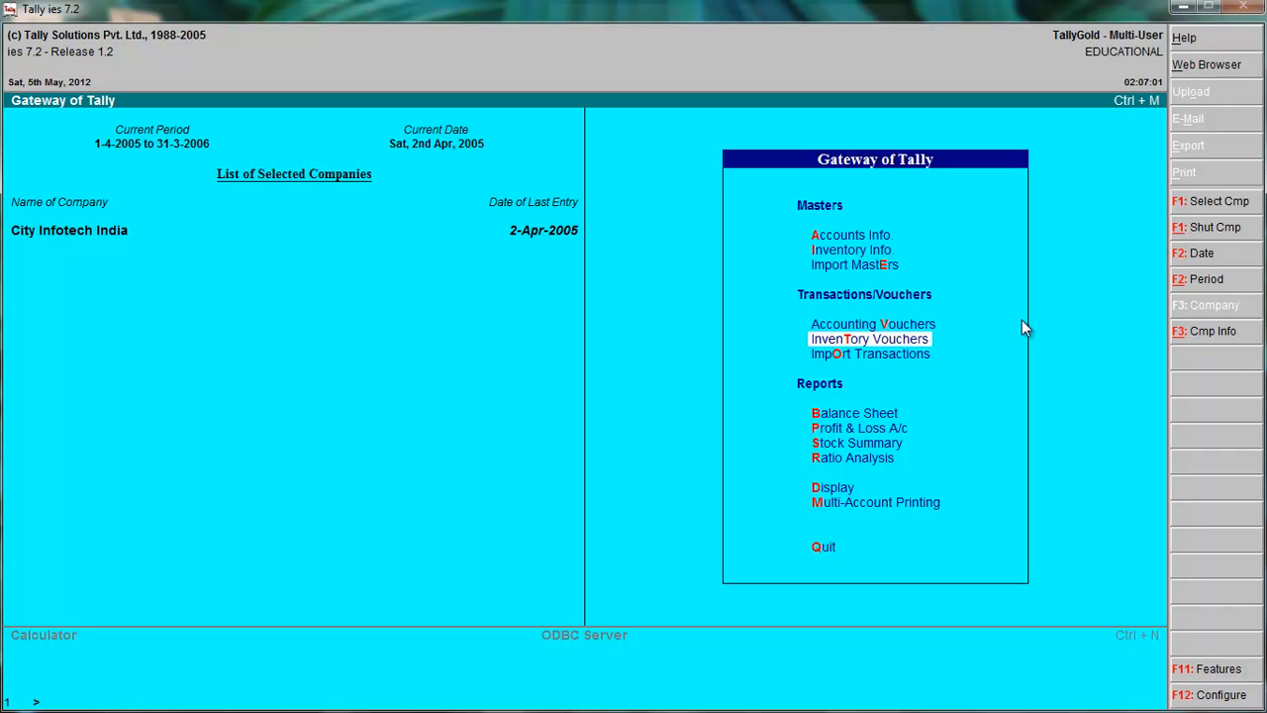
{"action": "key", "text": "alt+F3"}
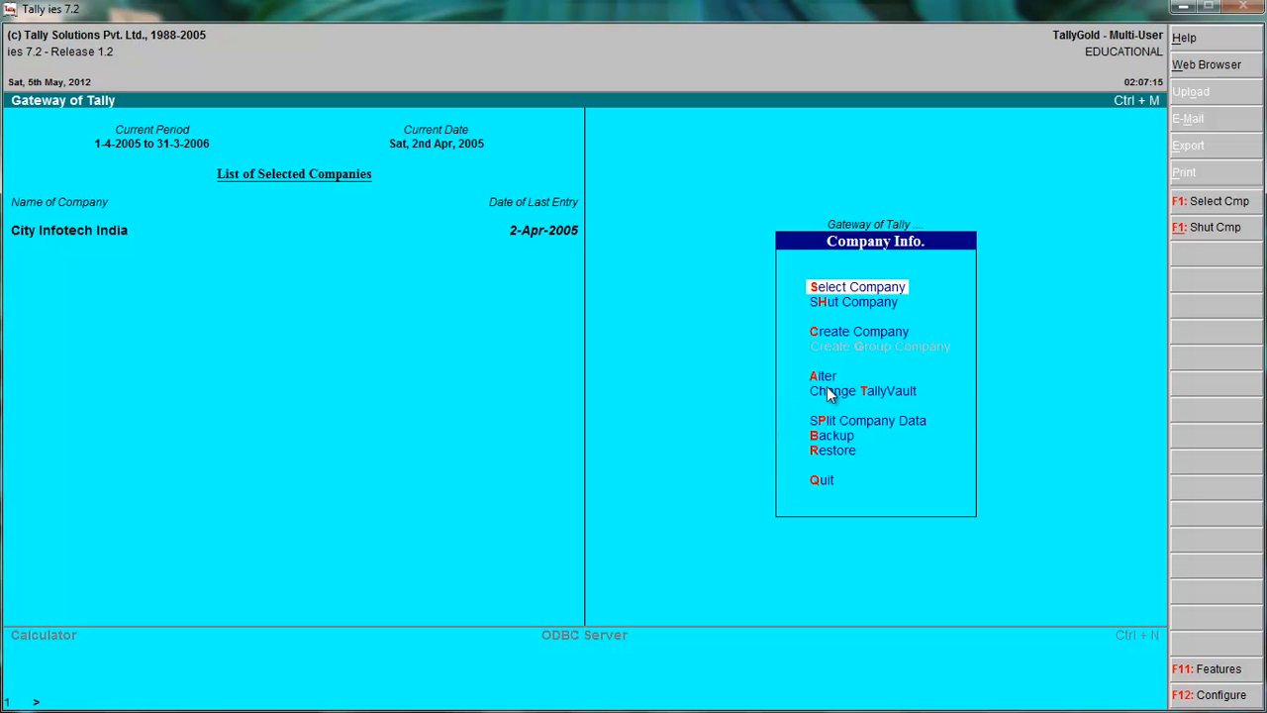
{"action": "key", "text": "Return"}
{"action": "key", "text": "Return"}
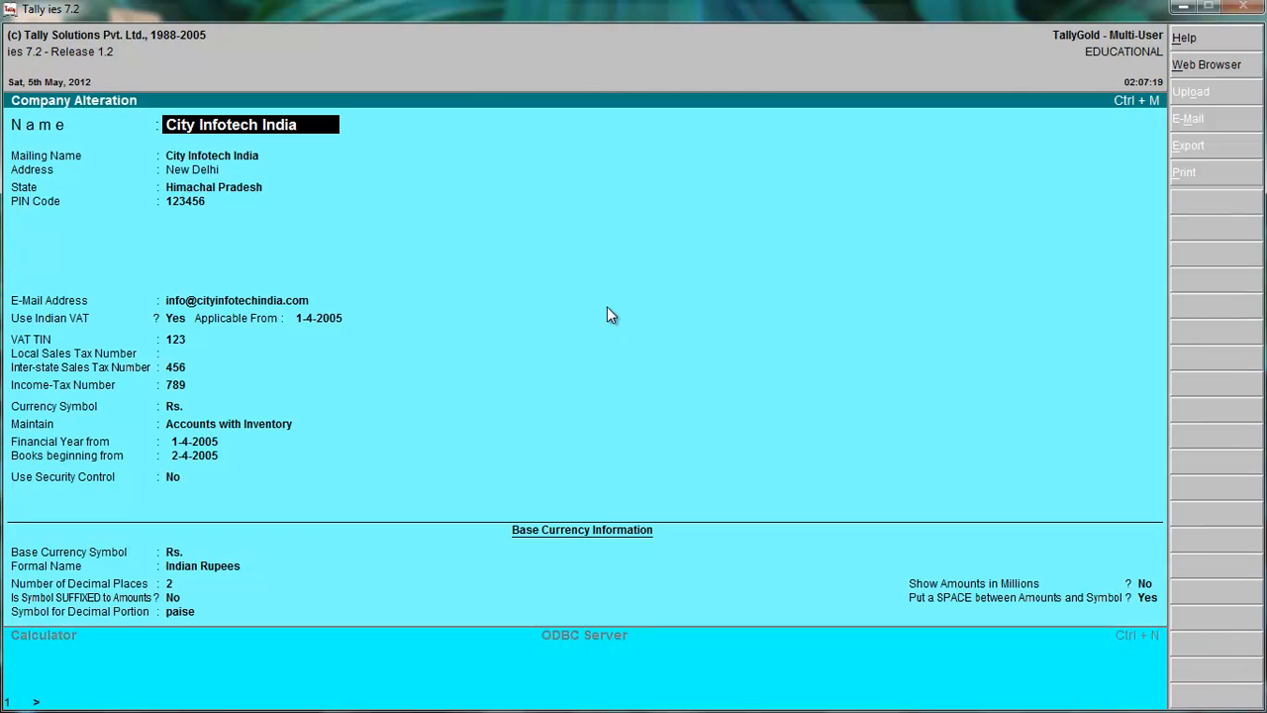
Step through the company details, checking the Use Indian VAT setting and its applicability date.
{"action": "key", "text": "Return"}
{"action": "key", "text": "Return"}
{"action": "key", "text": "Return"}
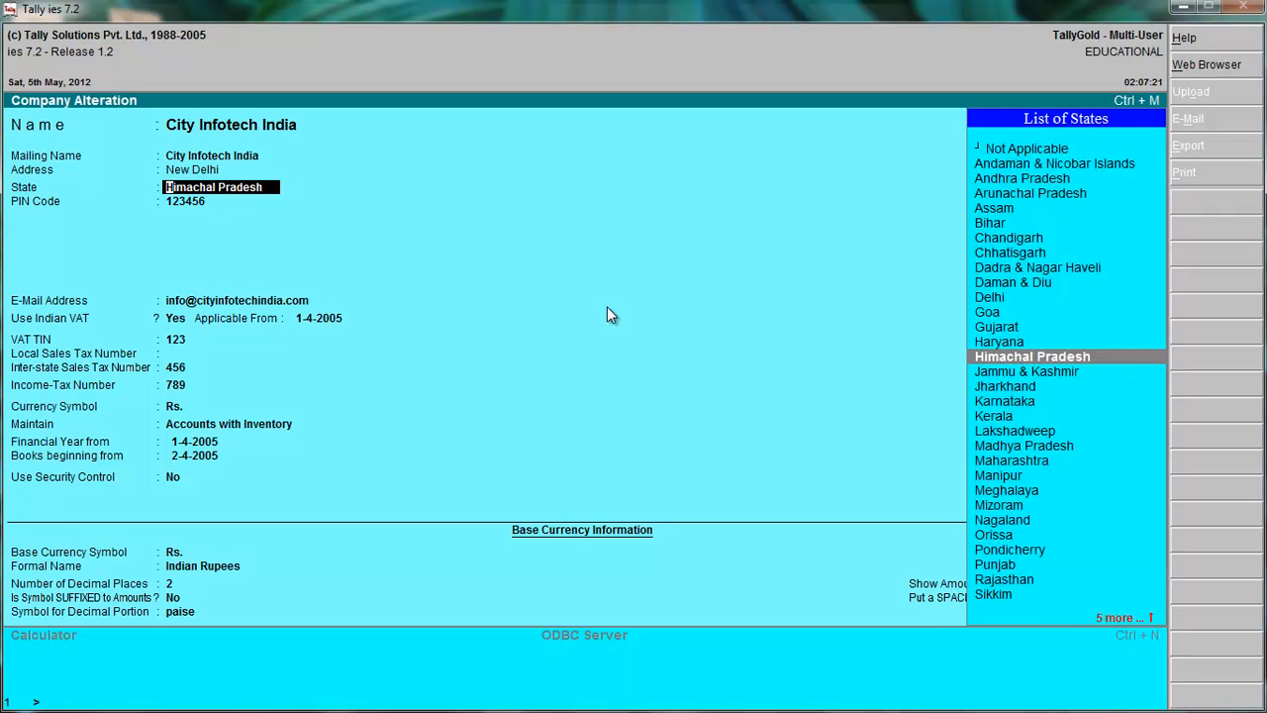
{"action": "key", "text": "Return"}
{"action": "key", "text": "Return"}
{"action": "key", "text": "Return"}
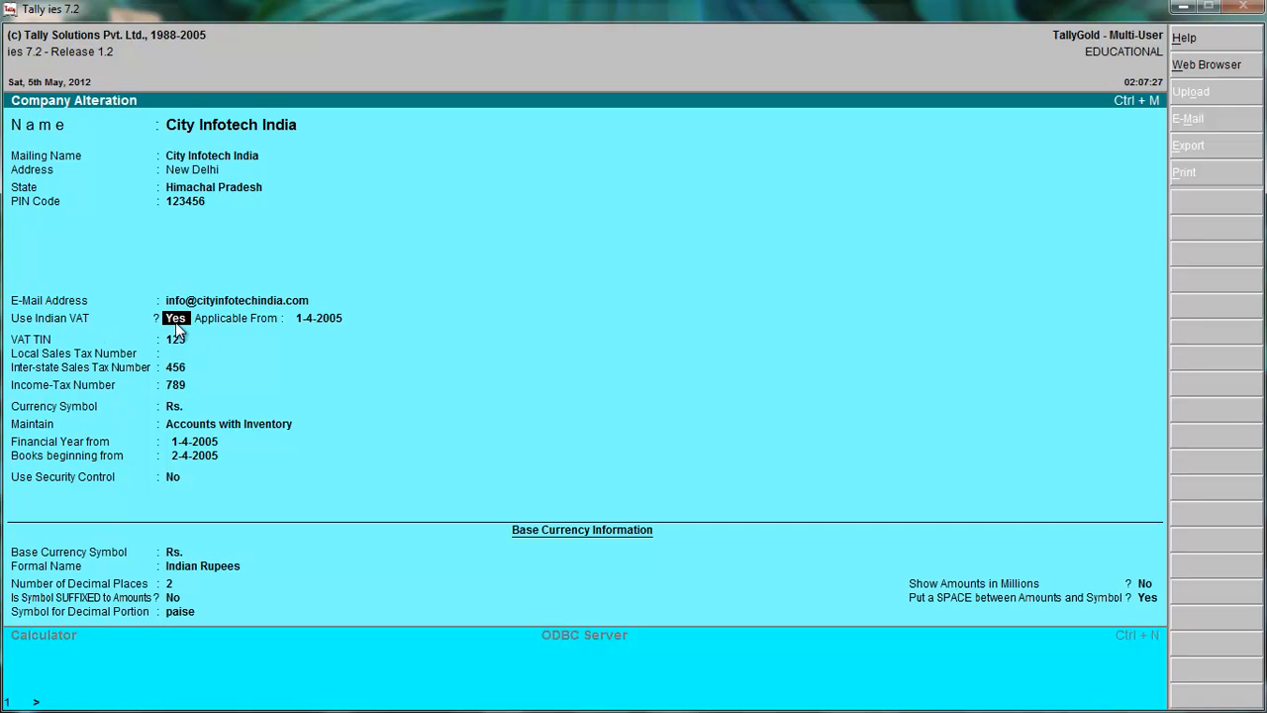
{"action": "key", "text": "Return"}
{"action": "key", "text": "Return"}
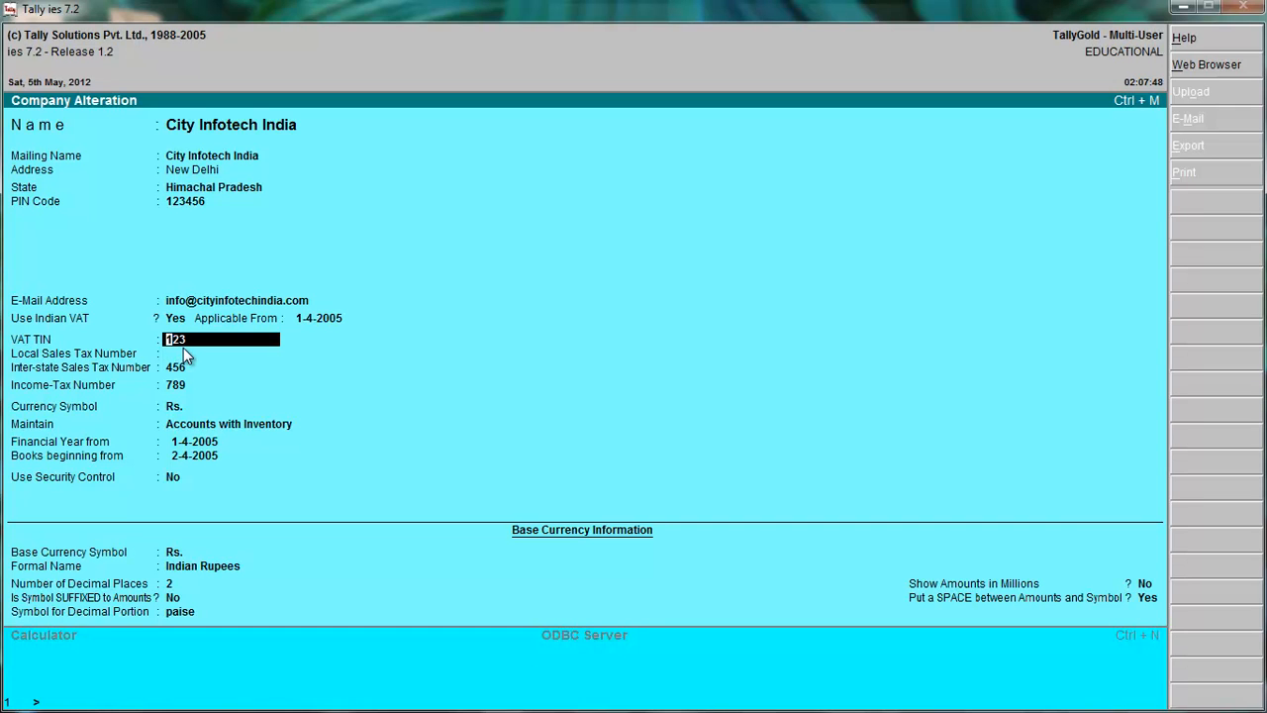
Go through the VAT TIN and remaining company details unchanged and return to the Gateway of Tally.
{"action": "key", "text": "Return"}
{"action": "key", "text": "Return"}
{"action": "key", "text": "Return"}
{"action": "key", "text": "Return"}
{"action": "key", "text": "Return"}
{"action": "key", "text": "Return"}
{"action": "key", "text": "Return"}
{"action": "key", "text": "Return"}
{"action": "key", "text": "Return"}
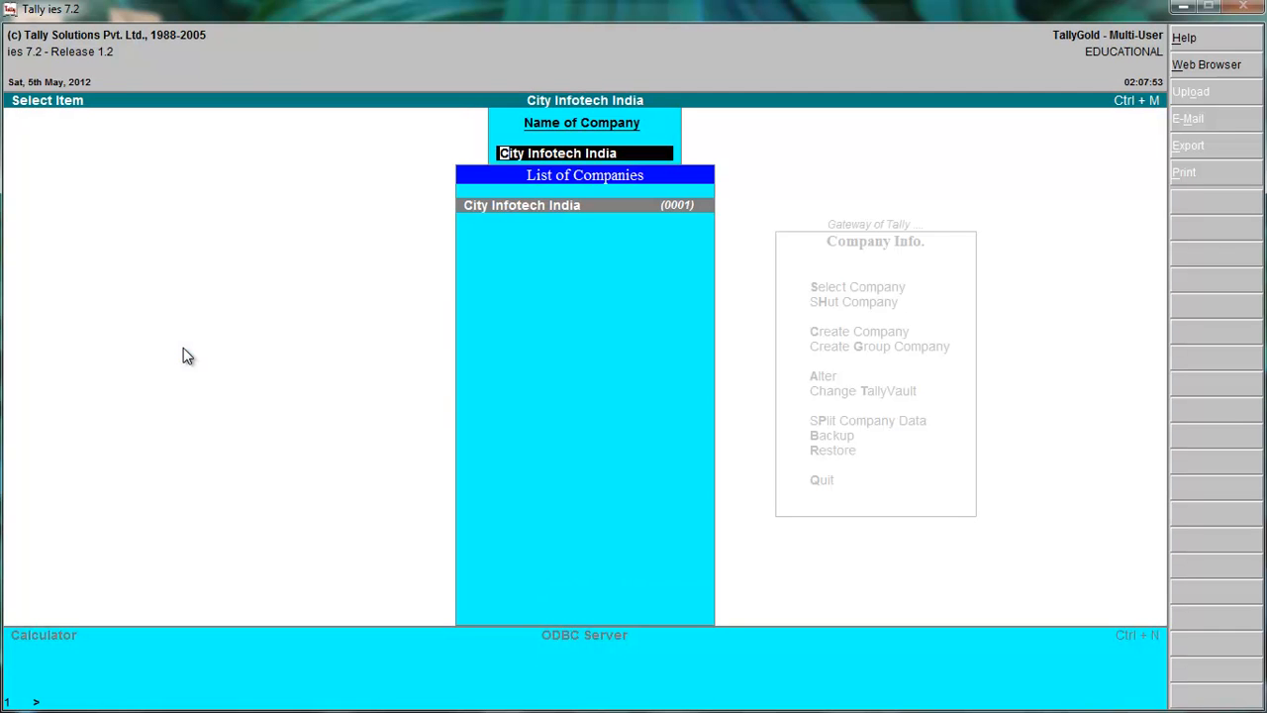
{"action": "key", "text": "Return"}
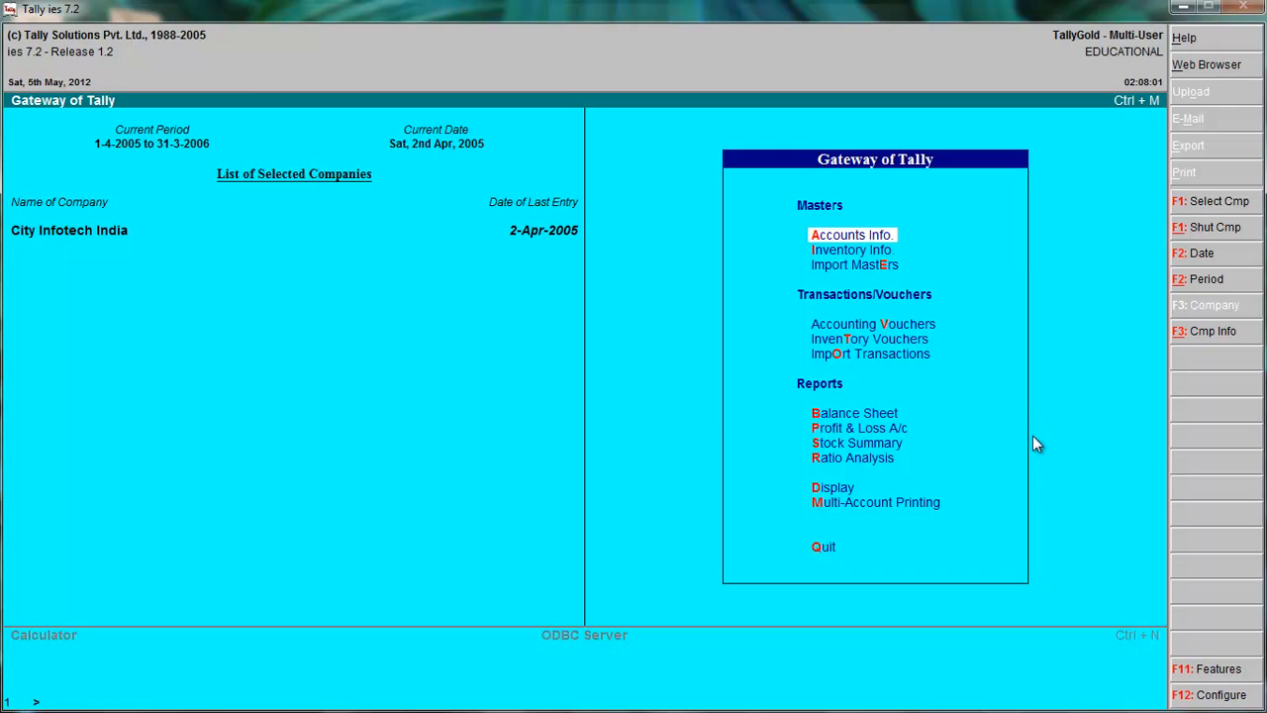
Review the Voucher Entry configuration, including the VAT/Tax Class options, and close it without changes.
{"action": "left_click", "coordinate": [1208, 695]}
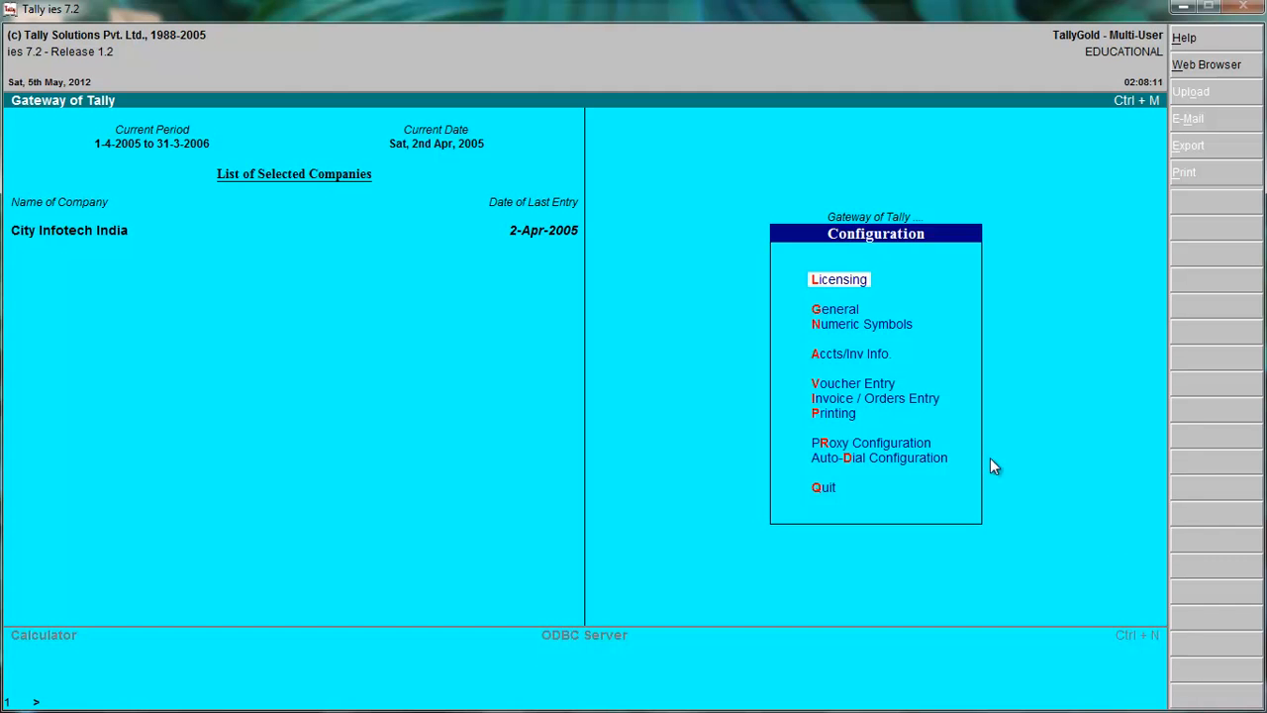
{"action": "left_click", "coordinate": [840, 384]}
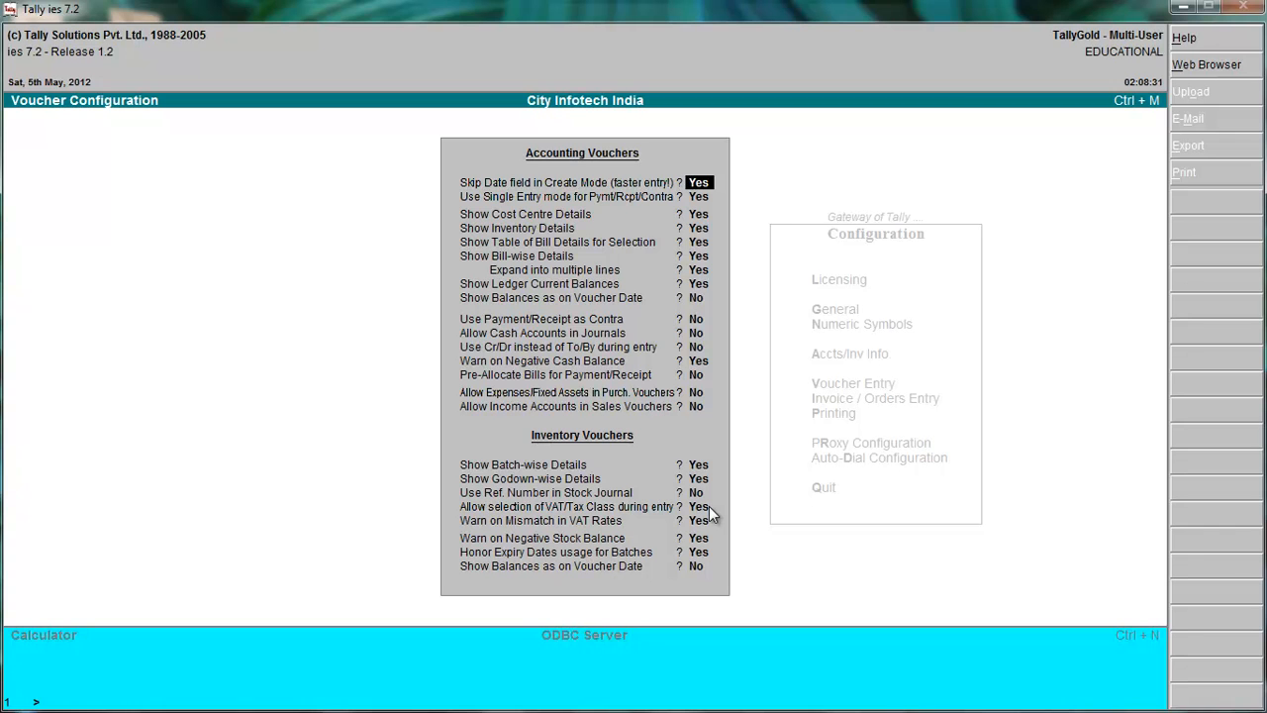
{"action": "key", "text": "Escape"}
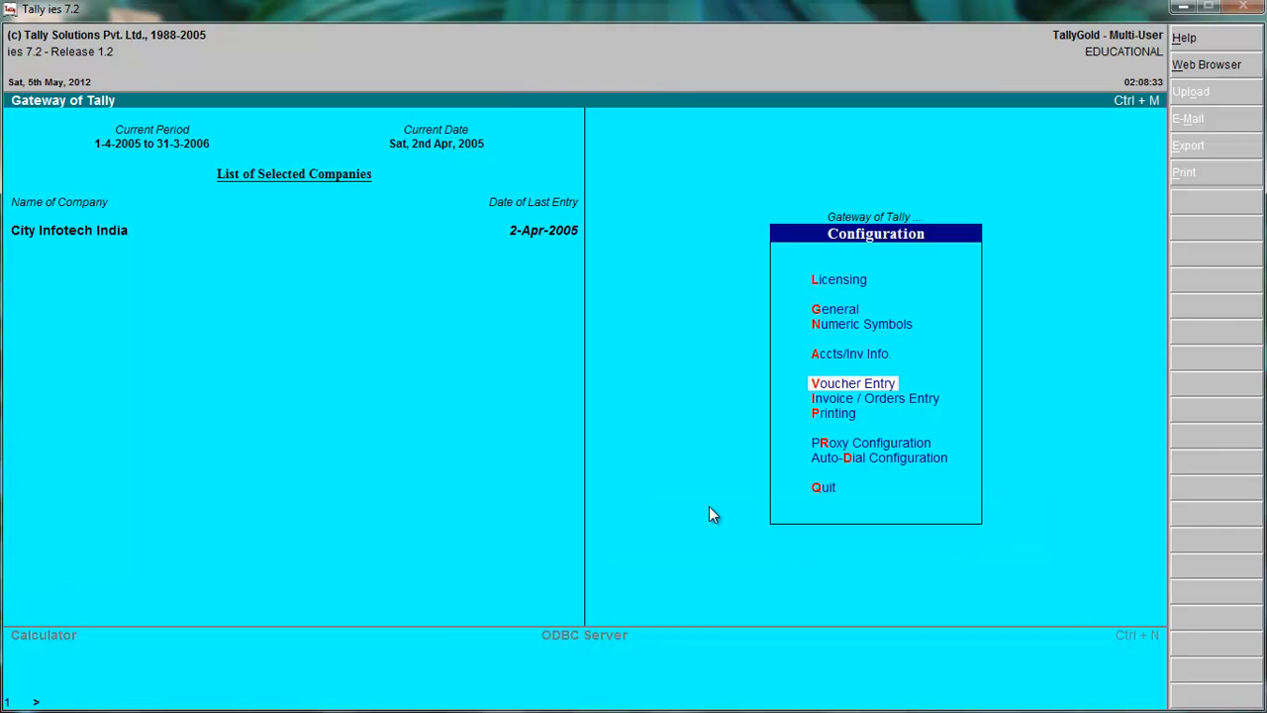
{"action": "key", "text": "Escape"}
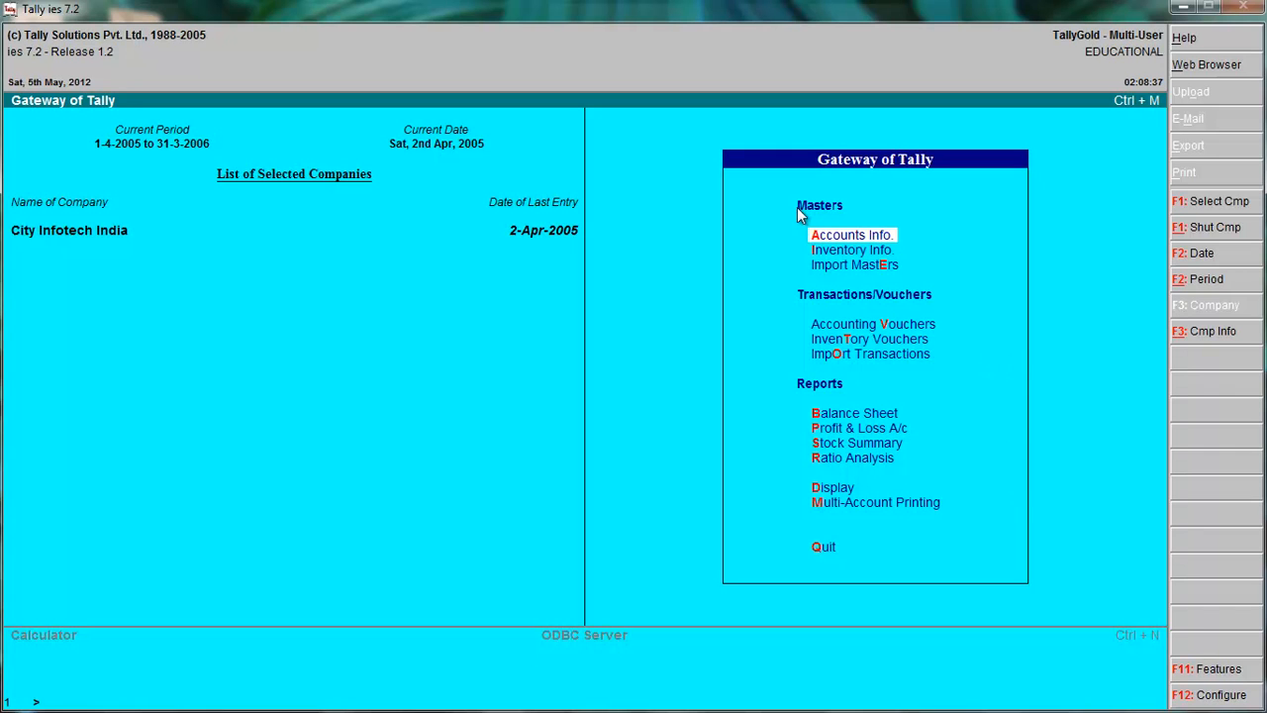
Display the Input VAT ledger to check its tax type, VAT class and percentage, then return to the list of ledgers.
{"action": "left_click", "coordinate": [889, 234]}
{"action": "key", "text": "l"}
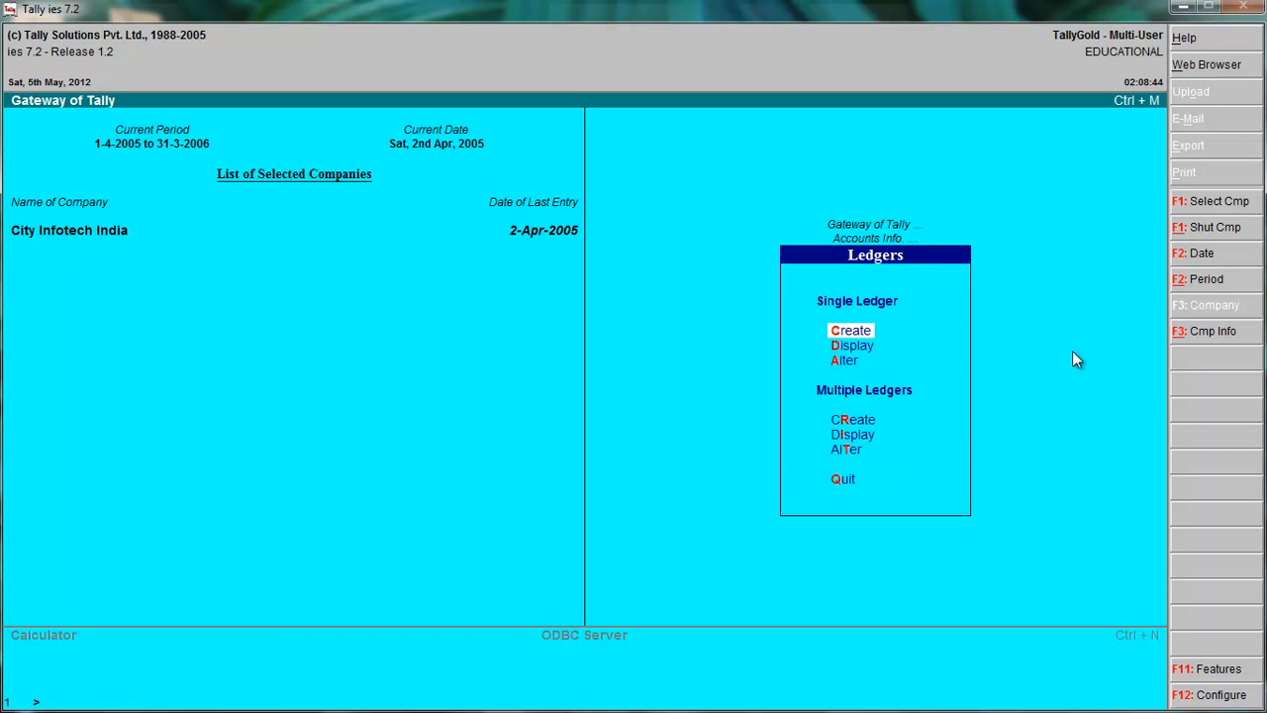
{"action": "key", "text": "a"}
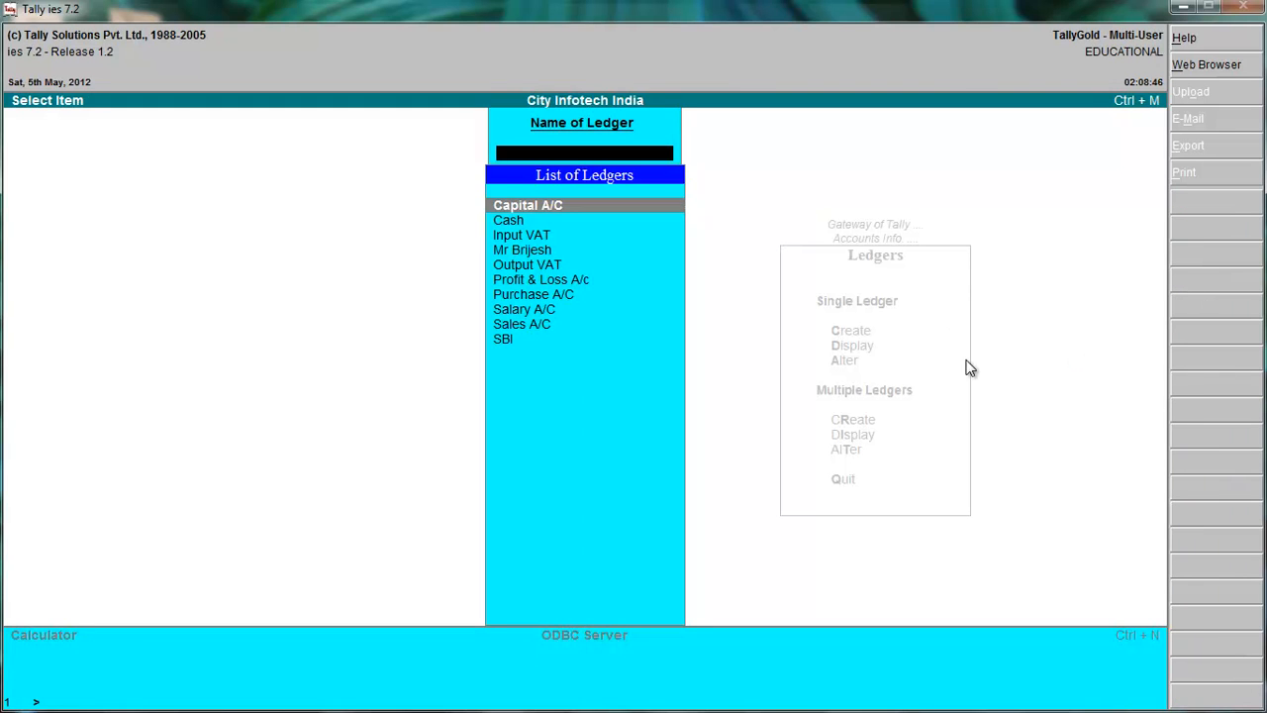
{"action": "left_click", "coordinate": [515, 238]}
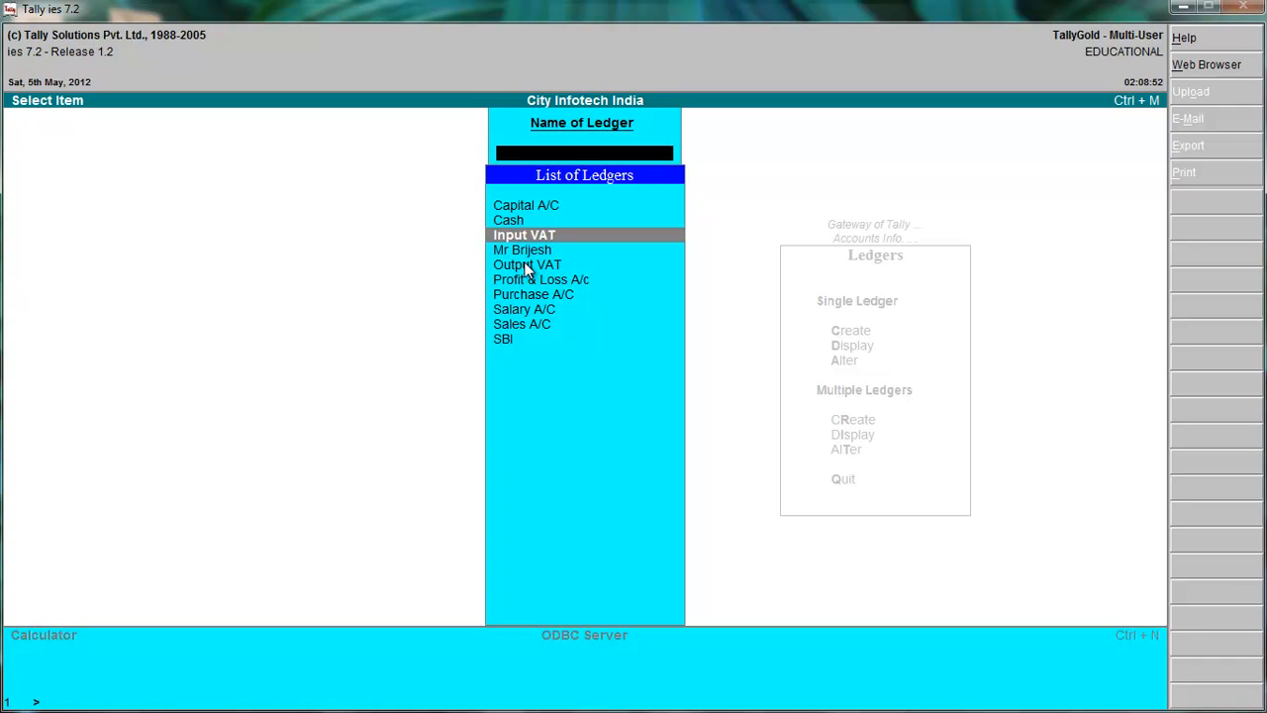
{"action": "left_click", "coordinate": [526, 267]}
{"action": "left_click", "coordinate": [532, 239]}
{"action": "left_click", "coordinate": [532, 268]}
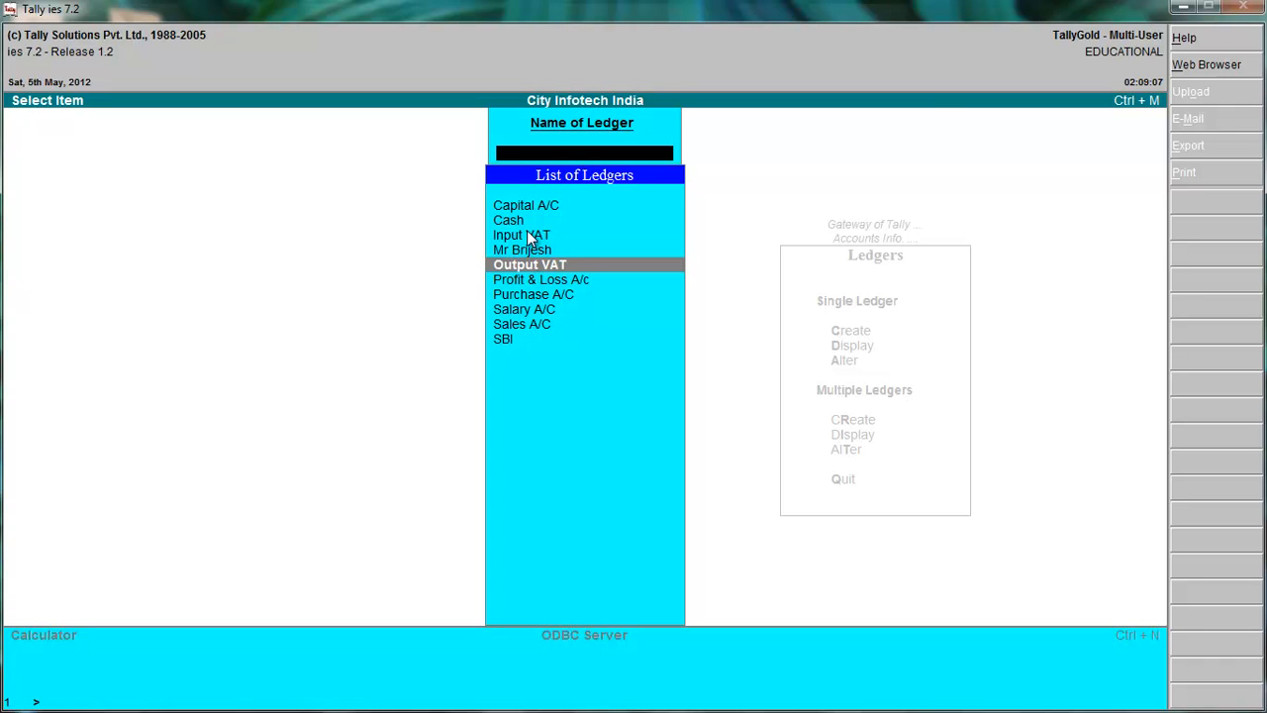
{"action": "left_click", "coordinate": [528, 237]}
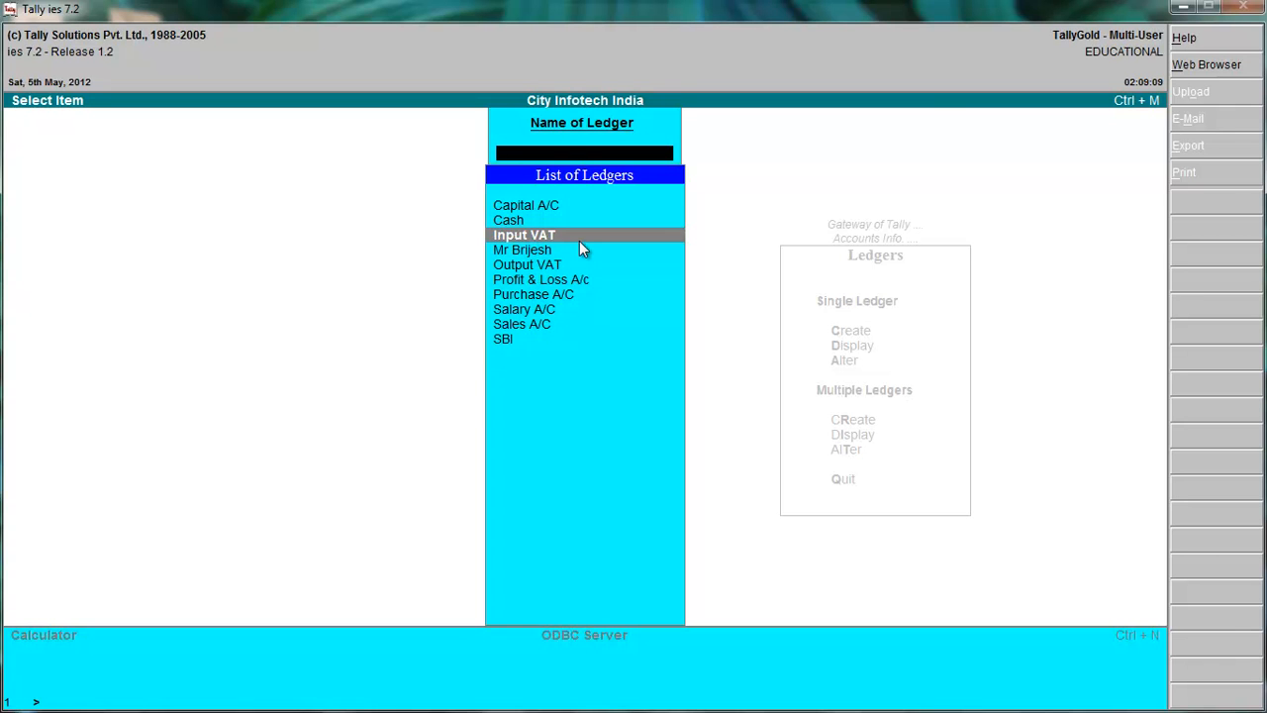
{"action": "key", "text": "Return"}
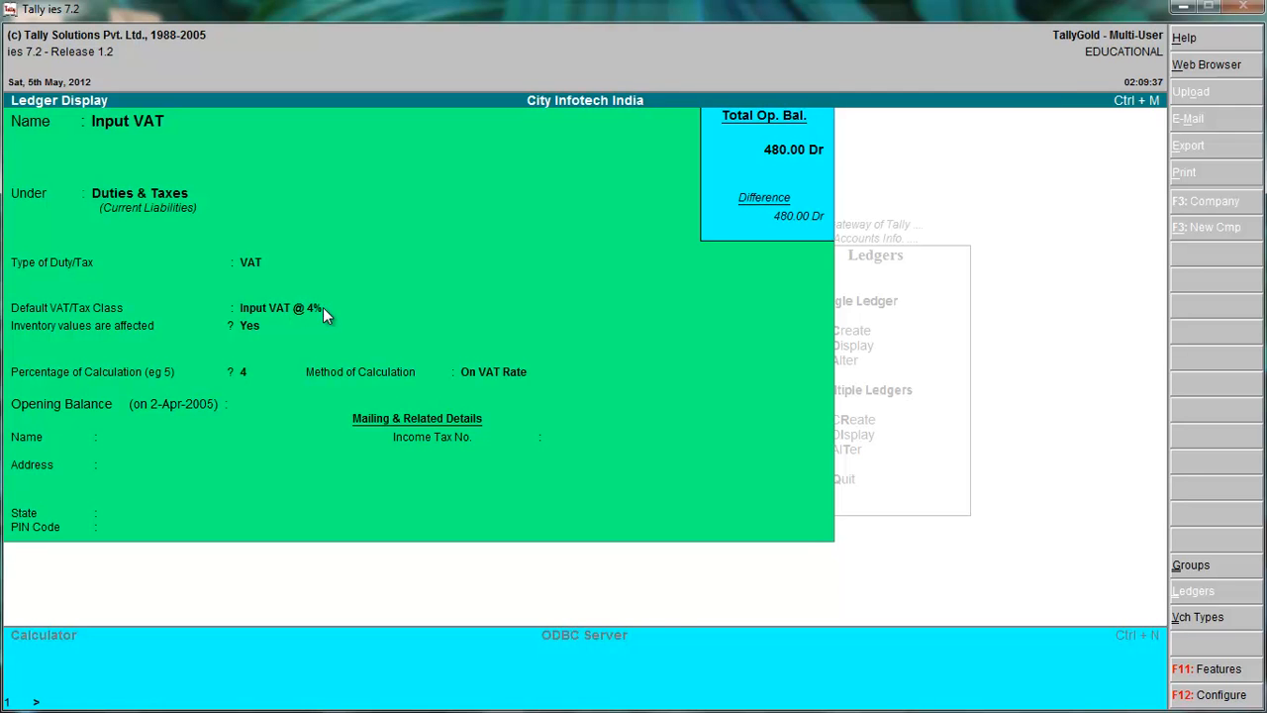
{"action": "key", "text": "Escape"}
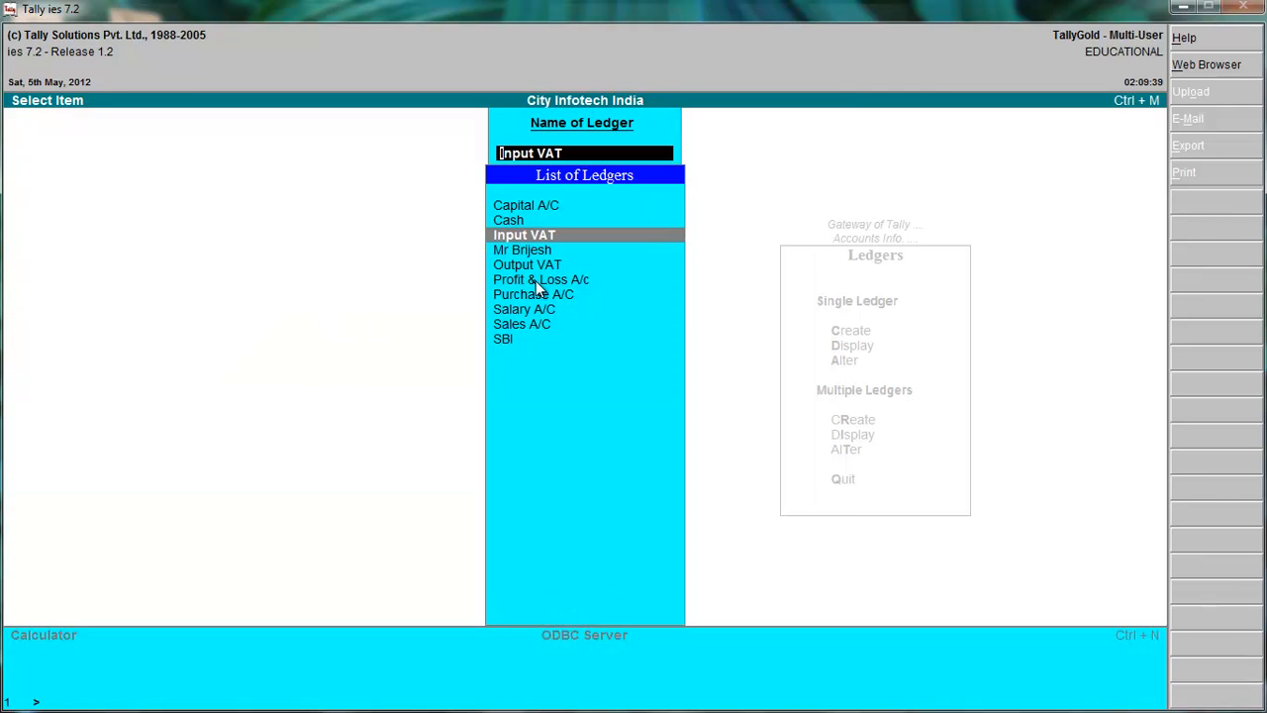
Display the Output VAT ledger to check its tax settings, then return to the list of ledgers.
{"action": "key", "text": "Down"}
{"action": "key", "text": "Down"}
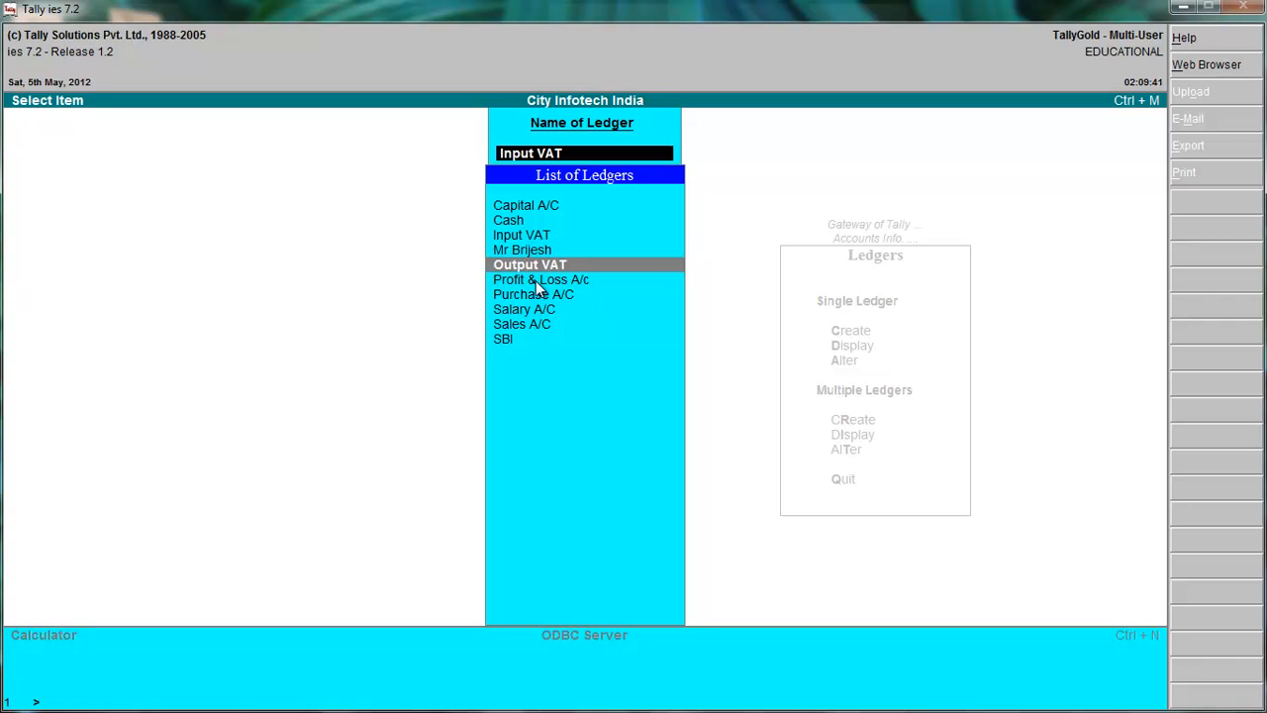
{"action": "key", "text": "Return"}
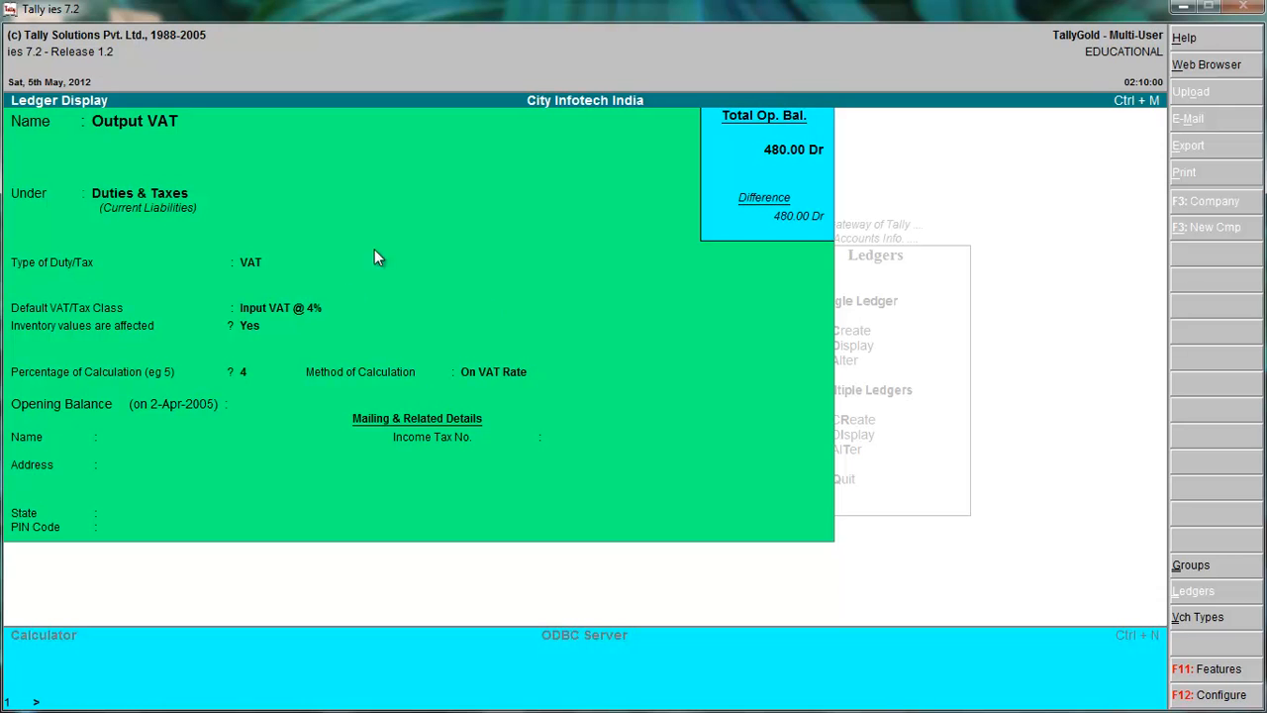
{"action": "key", "text": "Escape"}
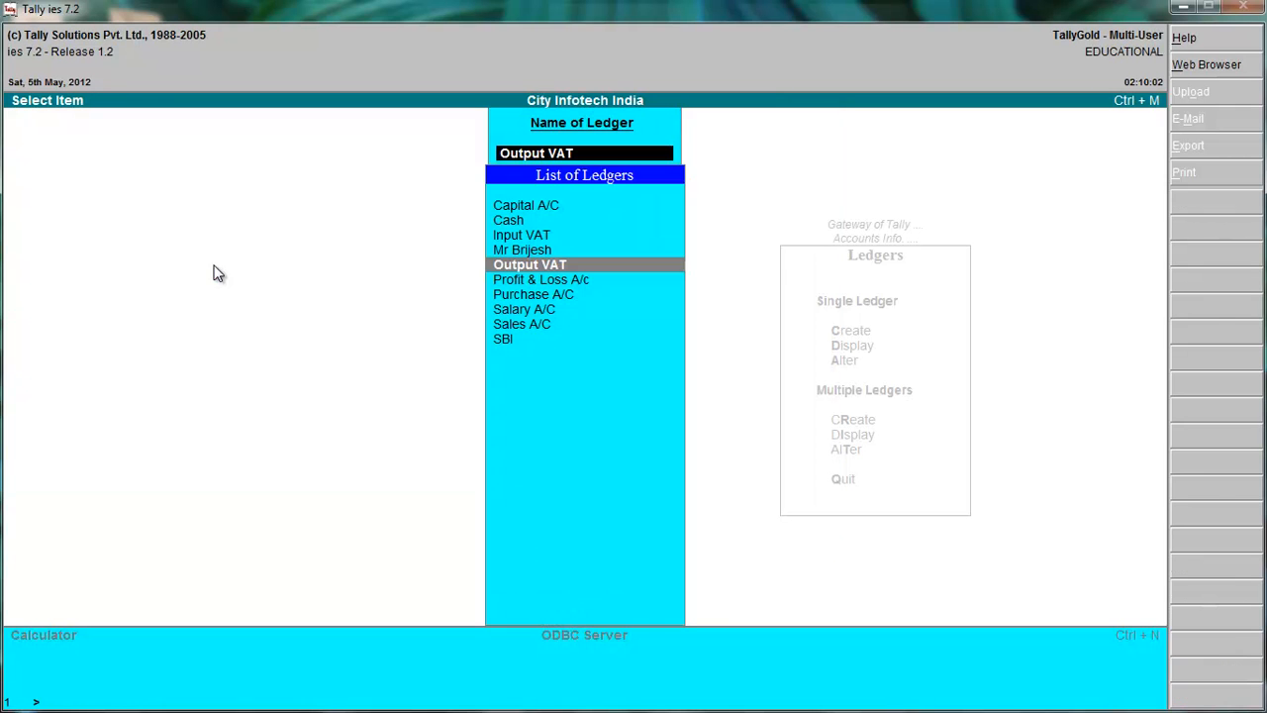
View the Input VAT ledger once more and go back to the Gateway of Tally.
{"action": "left_click", "coordinate": [529, 235]}
{"action": "left_click", "coordinate": [530, 235]}
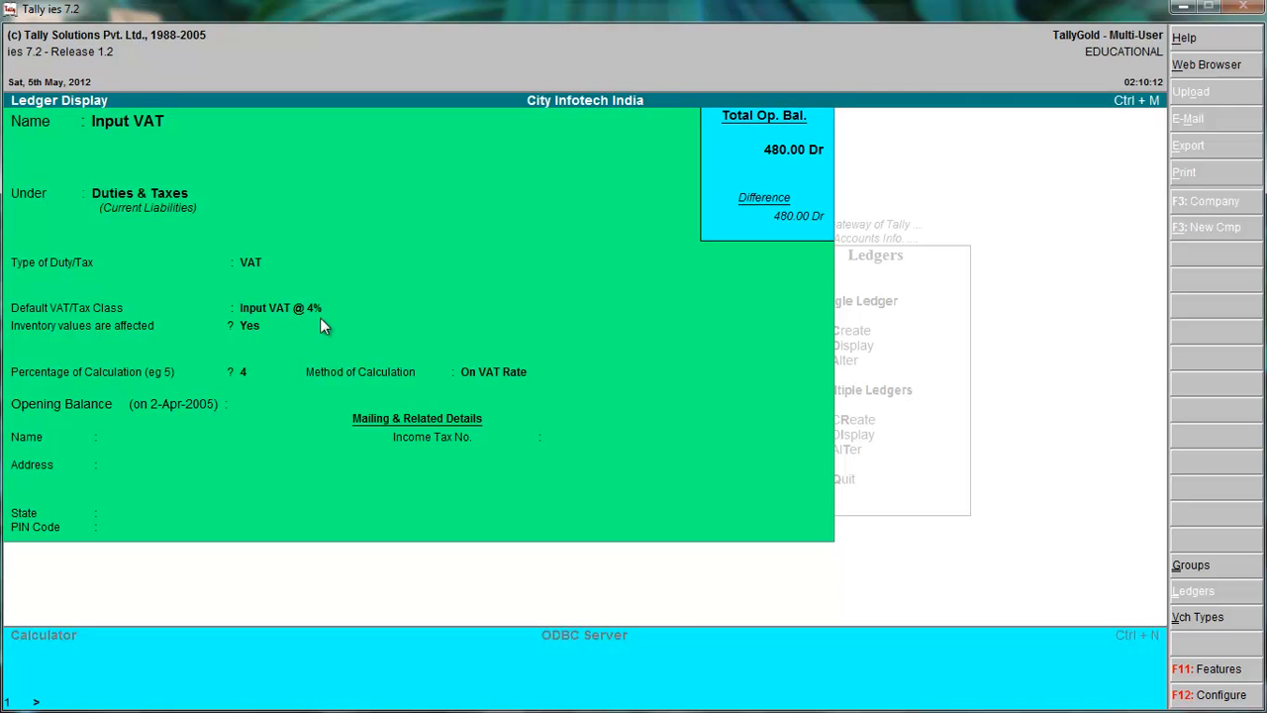
{"action": "key", "text": "Escape"}
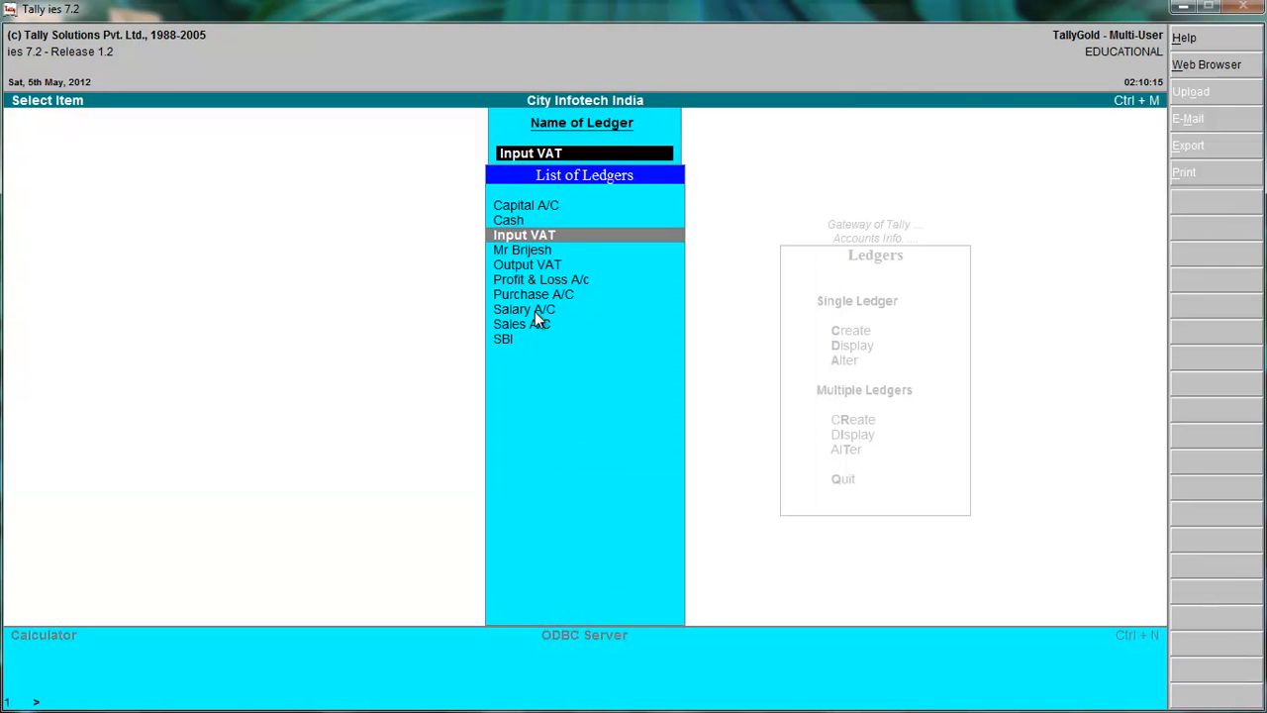
{"action": "key", "text": "Escape"}
{"action": "key", "text": "Escape"}
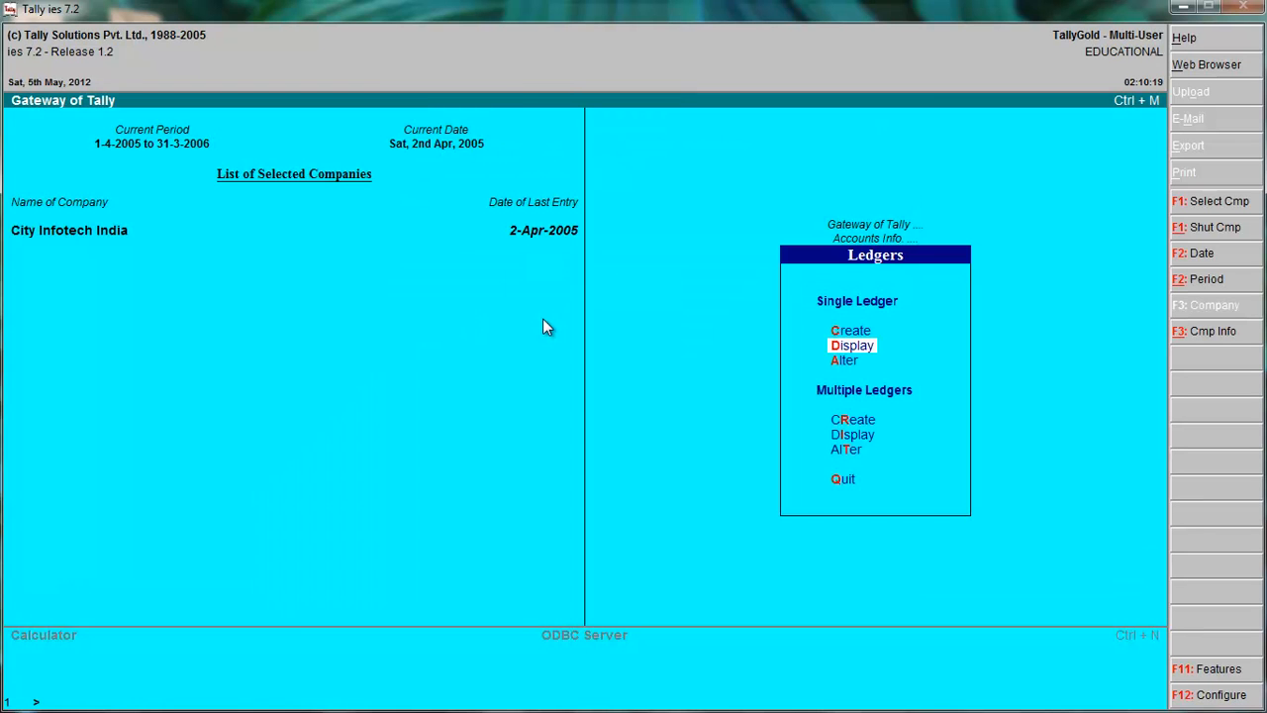
{"action": "key", "text": "Escape"}
{"action": "key", "text": "Escape"}
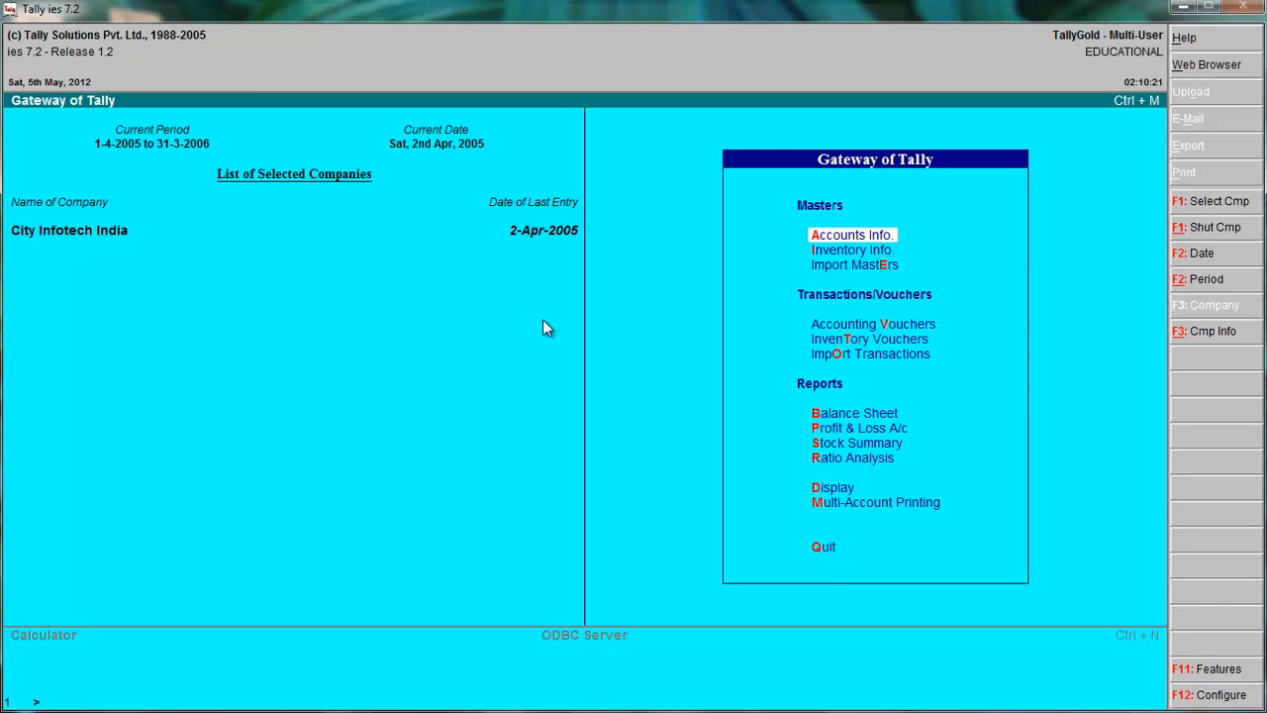
Start a purchase voucher dated 2-Apr-2005 with Cash as the party account and no reference.
{"action": "left_click", "coordinate": [910, 344]}
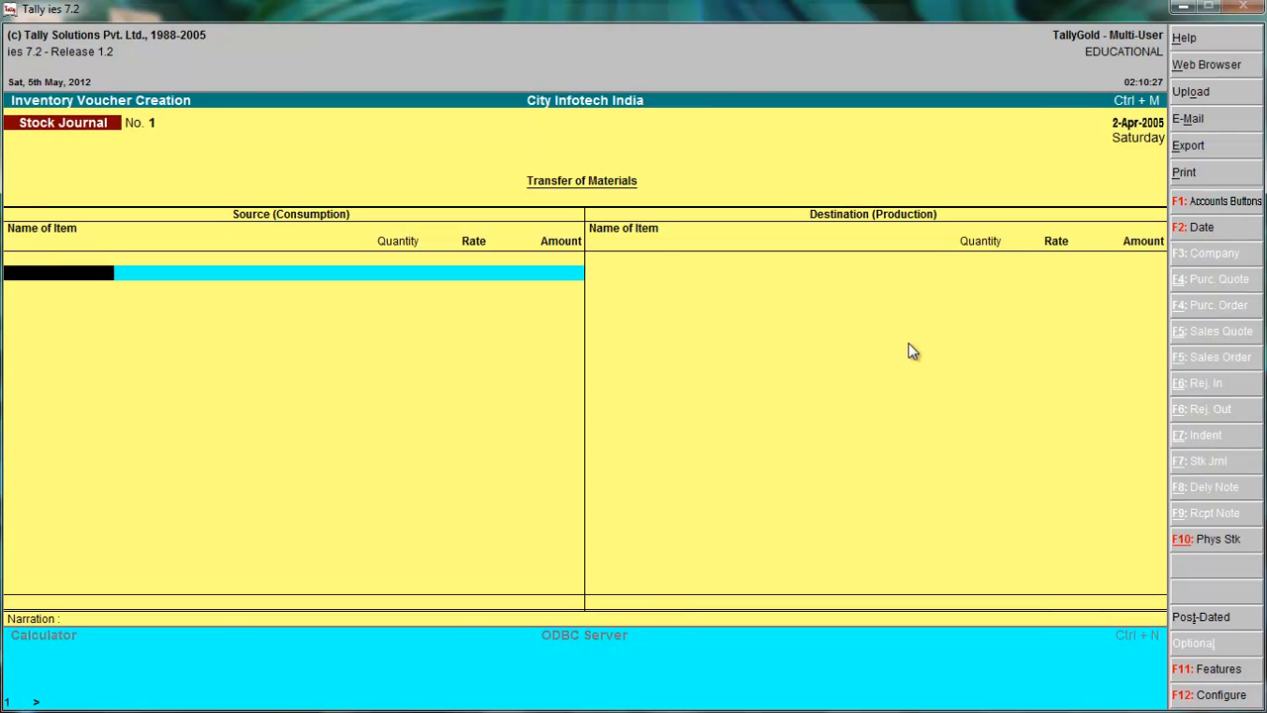
{"action": "key", "text": "F8"}
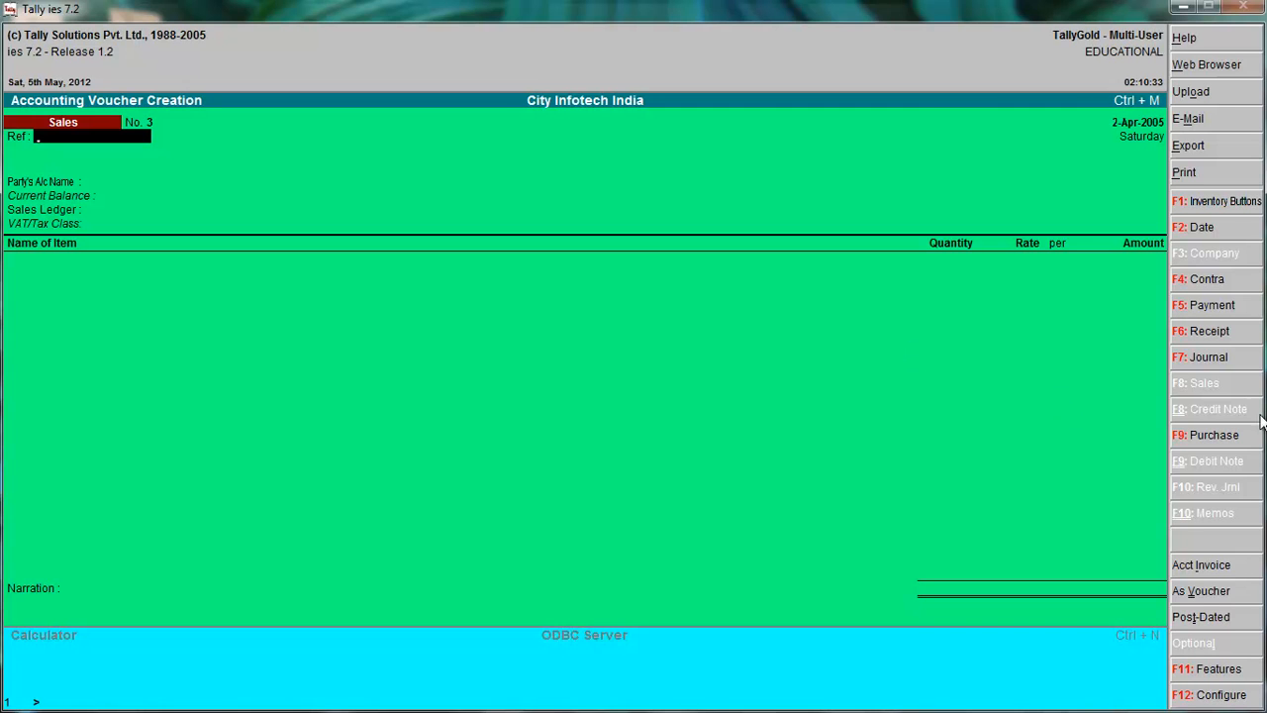
{"action": "left_click", "coordinate": [1178, 435]}
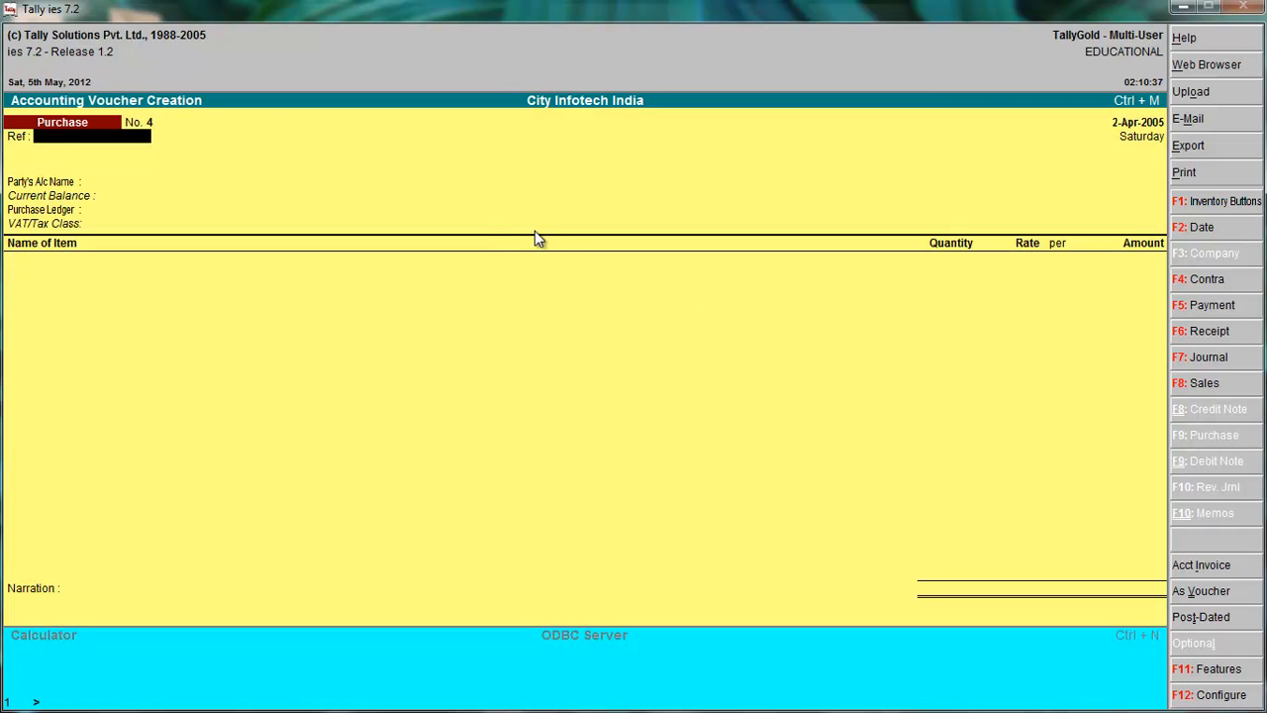
{"action": "key", "text": "Return"}
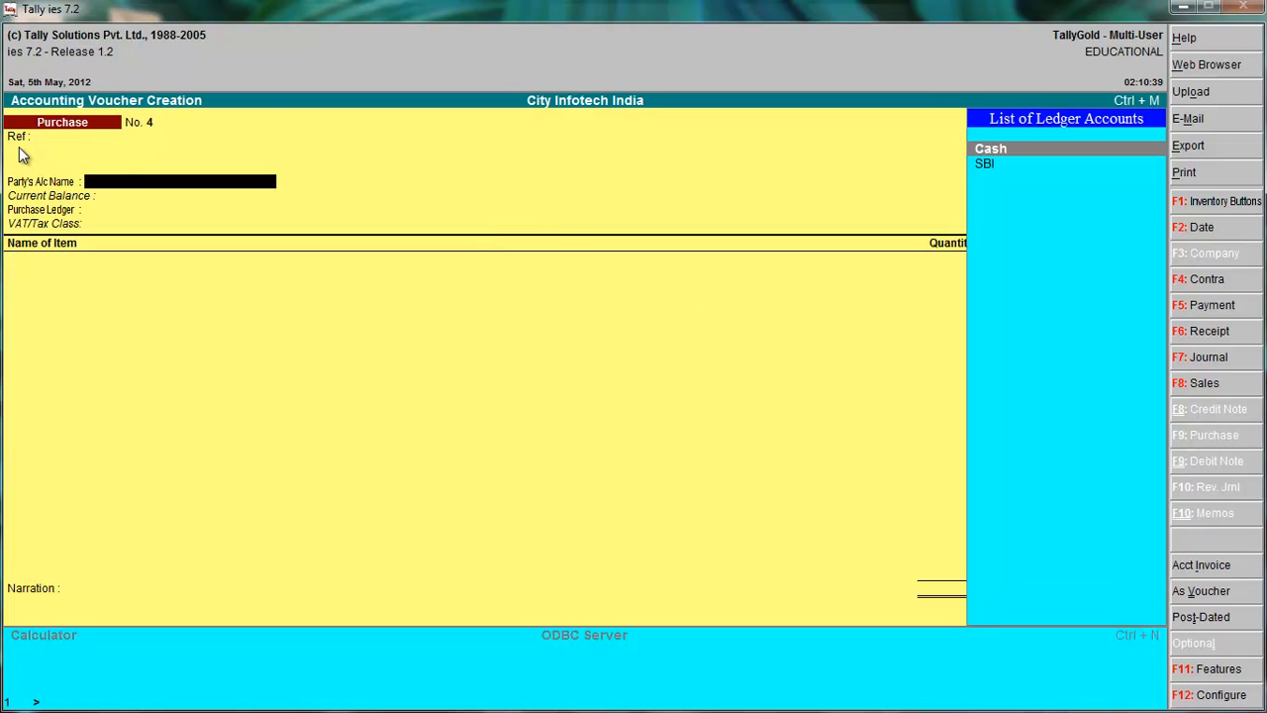
{"action": "key", "text": "Return"}
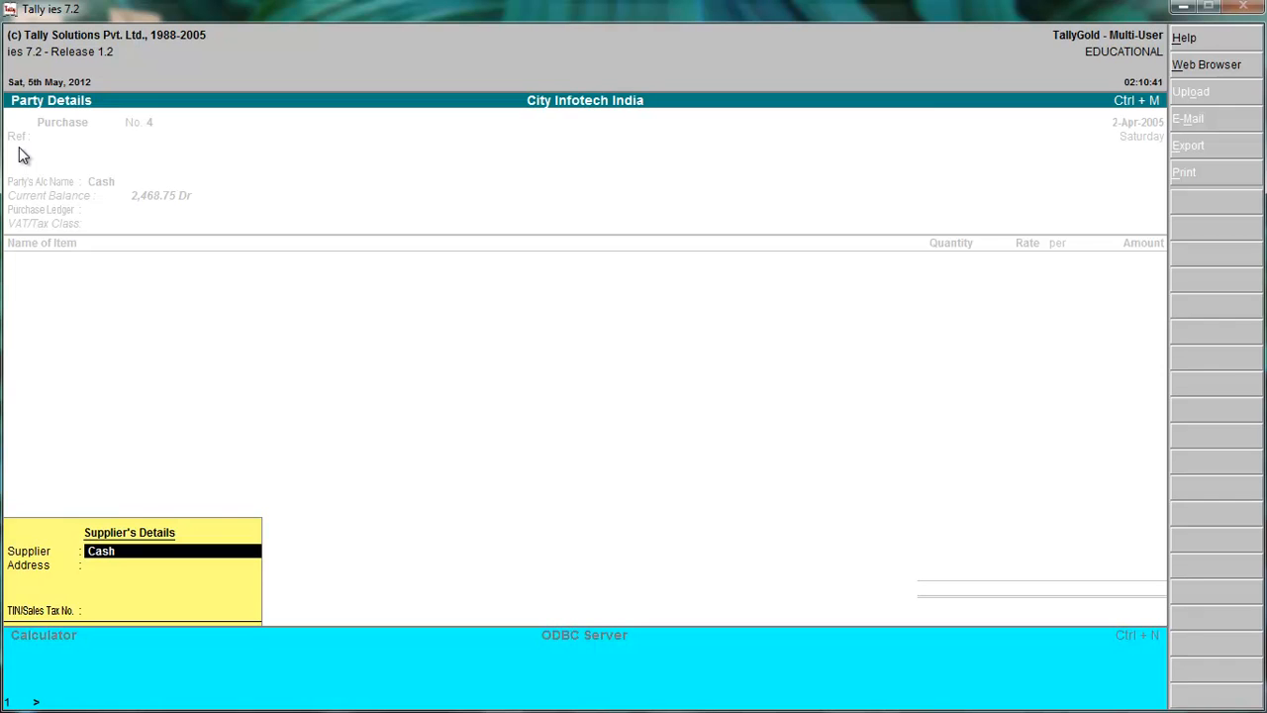
Enter the supplier's TIN/Sales Tax number, choose Purchase A/C as the purchase ledger, and accept the Purchases @ 4% VAT/Tax class.
{"action": "key", "text": "Return"}
{"action": "key", "text": "Return"}
{"action": "type", "text": "123"}
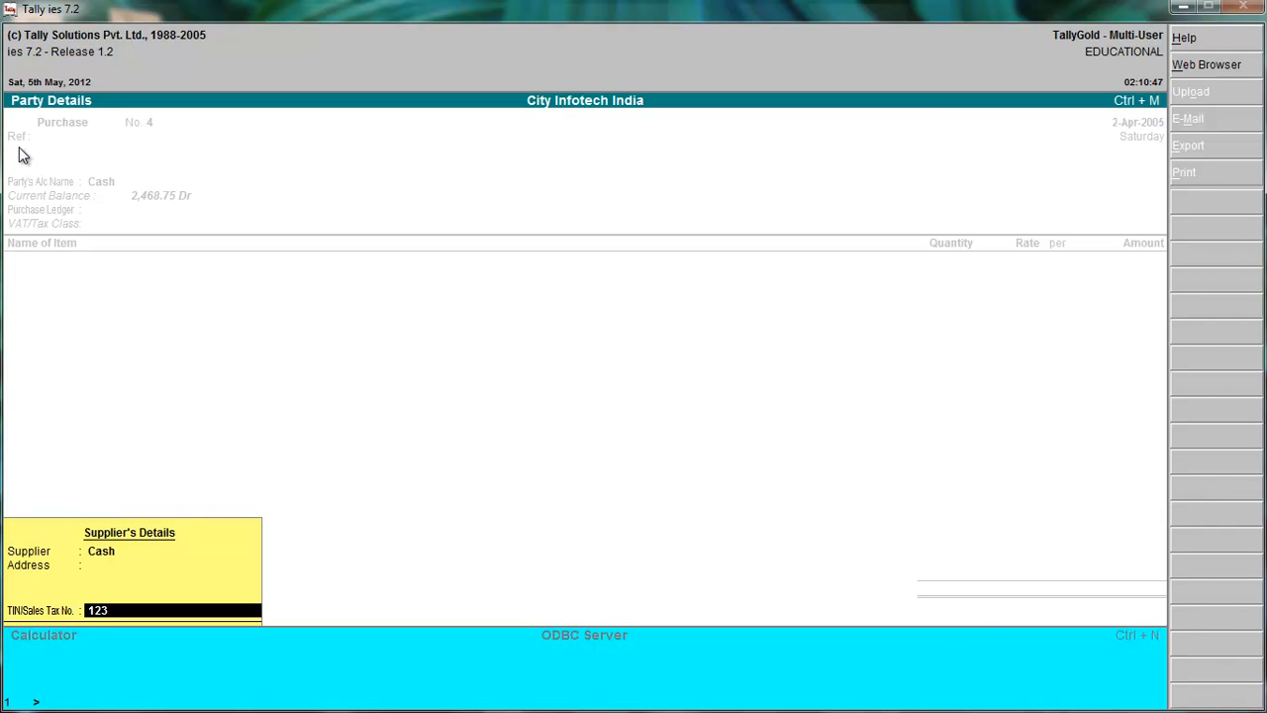
{"action": "key", "text": "Return"}
{"action": "key", "text": "Return"}
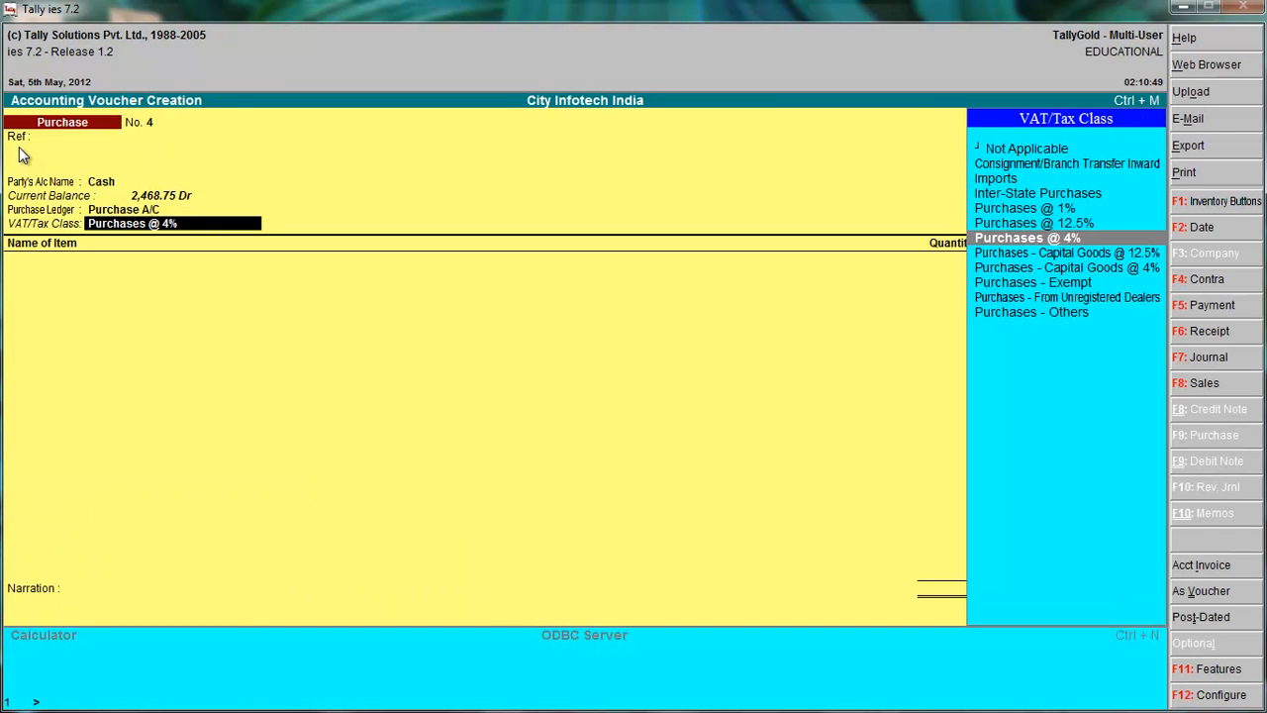
{"action": "key", "text": "Return"}
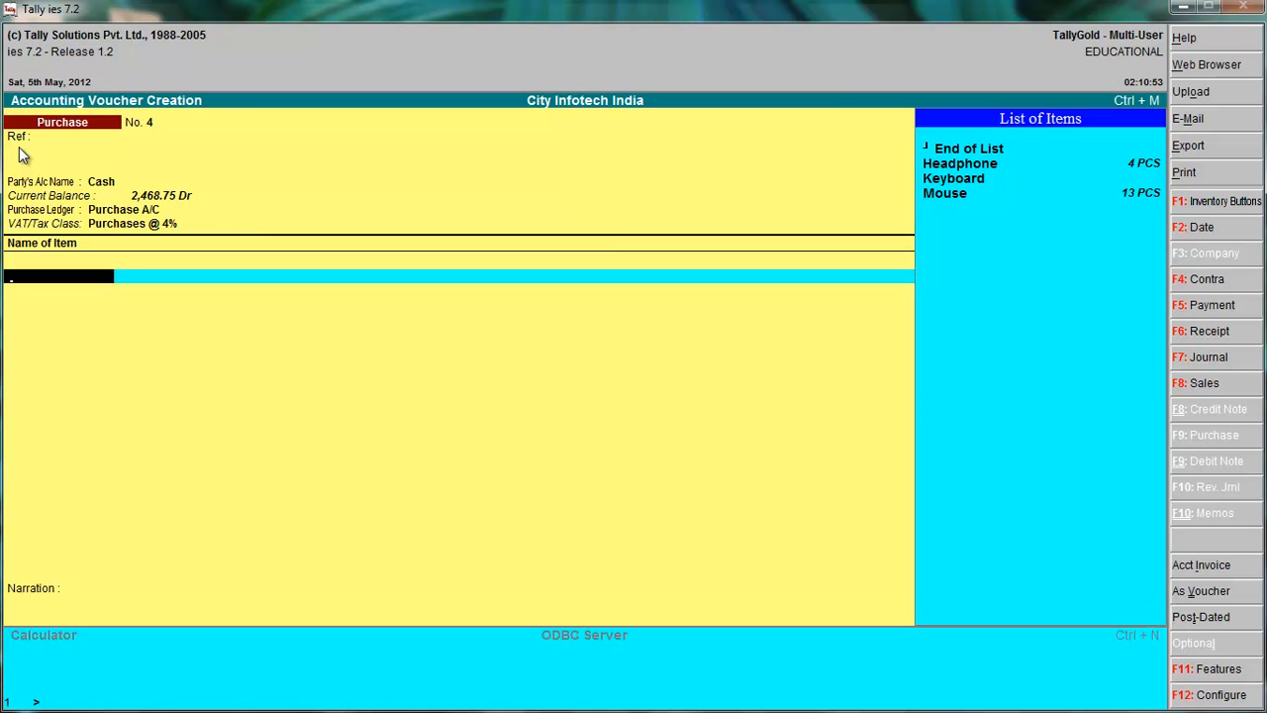
Add 4 PCS of Keyboard at 175.00 per PCS to the purchase voucher and finish the item list.
{"action": "key", "text": "Down"}
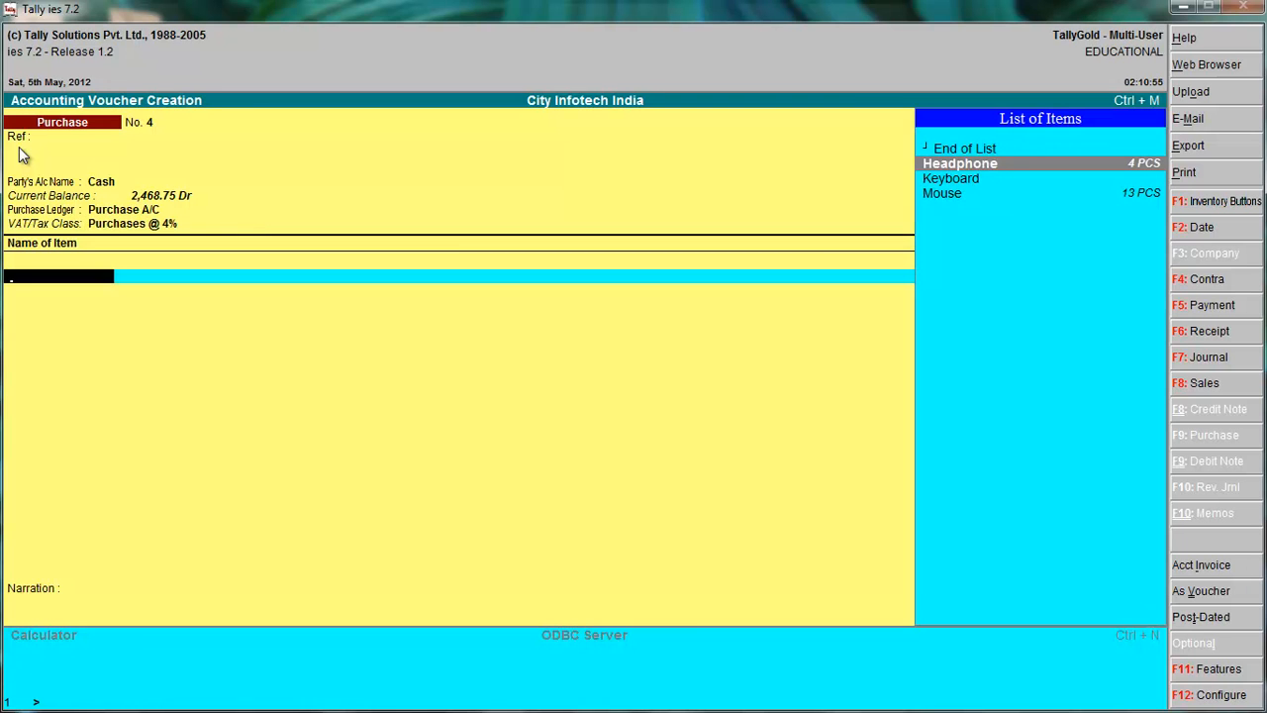
{"action": "key", "text": "Down"}
{"action": "key", "text": "Return"}
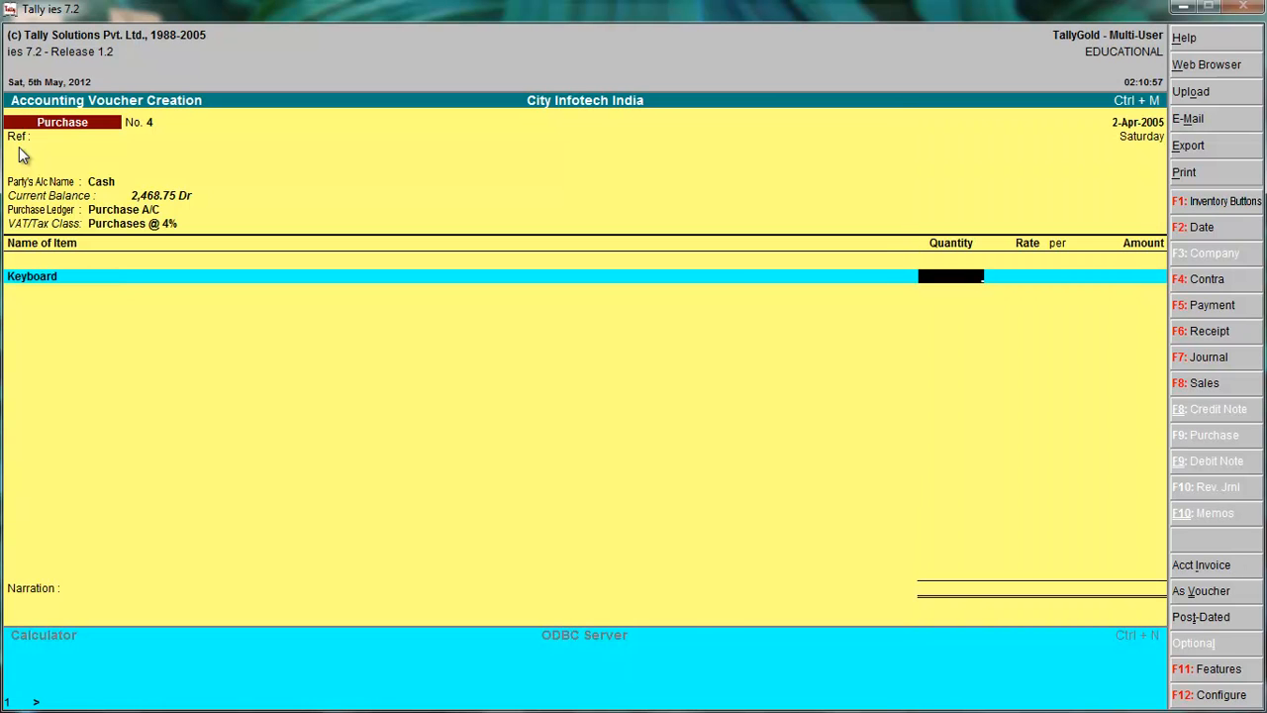
{"action": "type", "text": "4"}
{"action": "key", "text": "Return"}
{"action": "key", "text": "Return"}
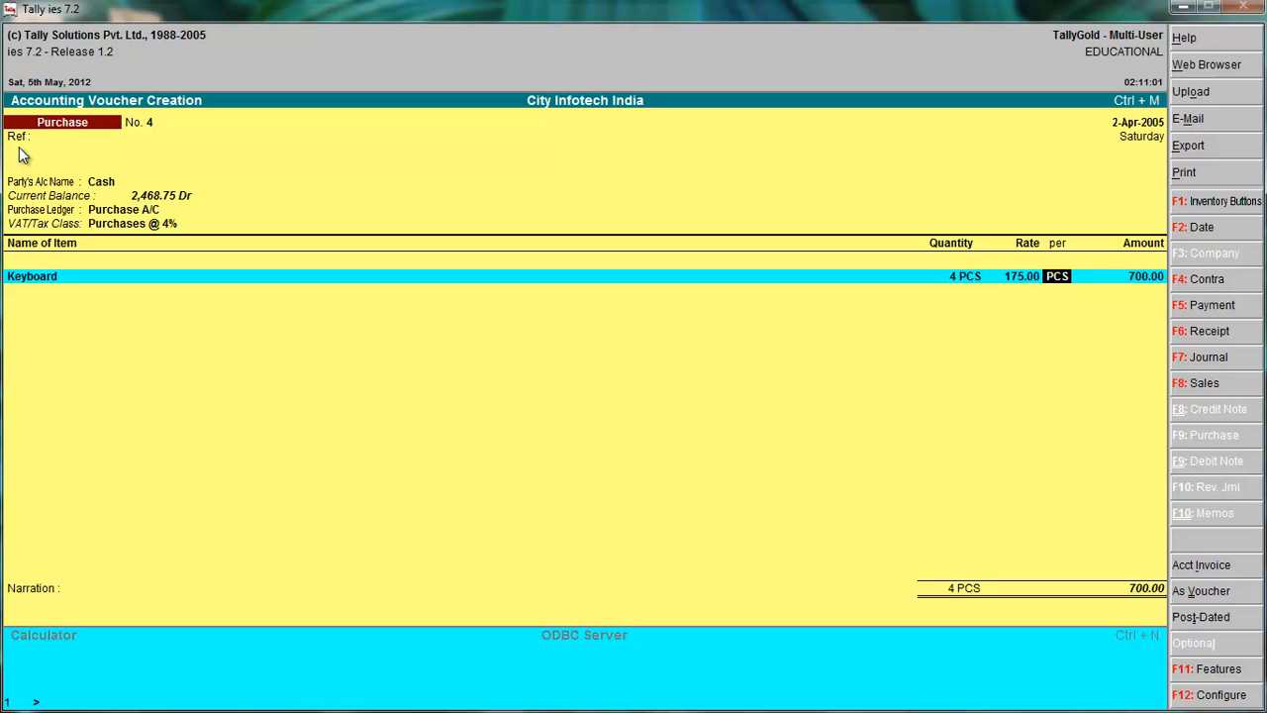
{"action": "key", "text": "Return"}
{"action": "key", "text": "Return"}
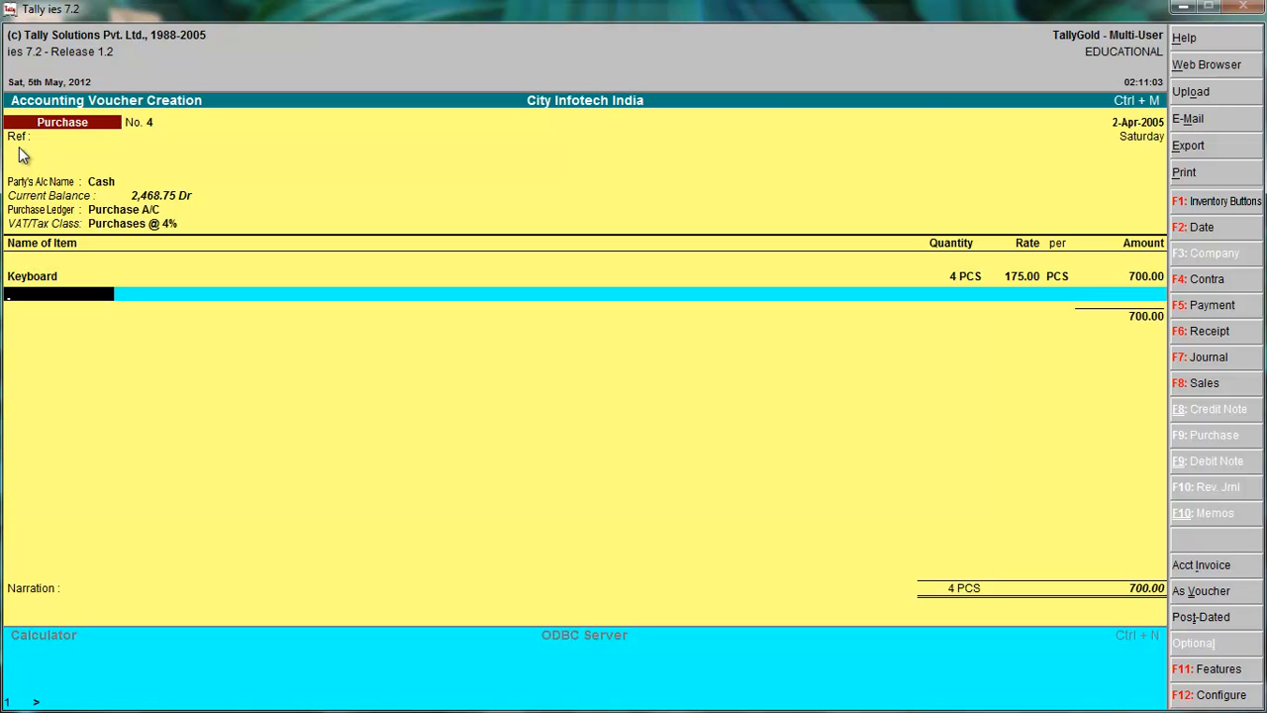
{"action": "key", "text": "Return"}
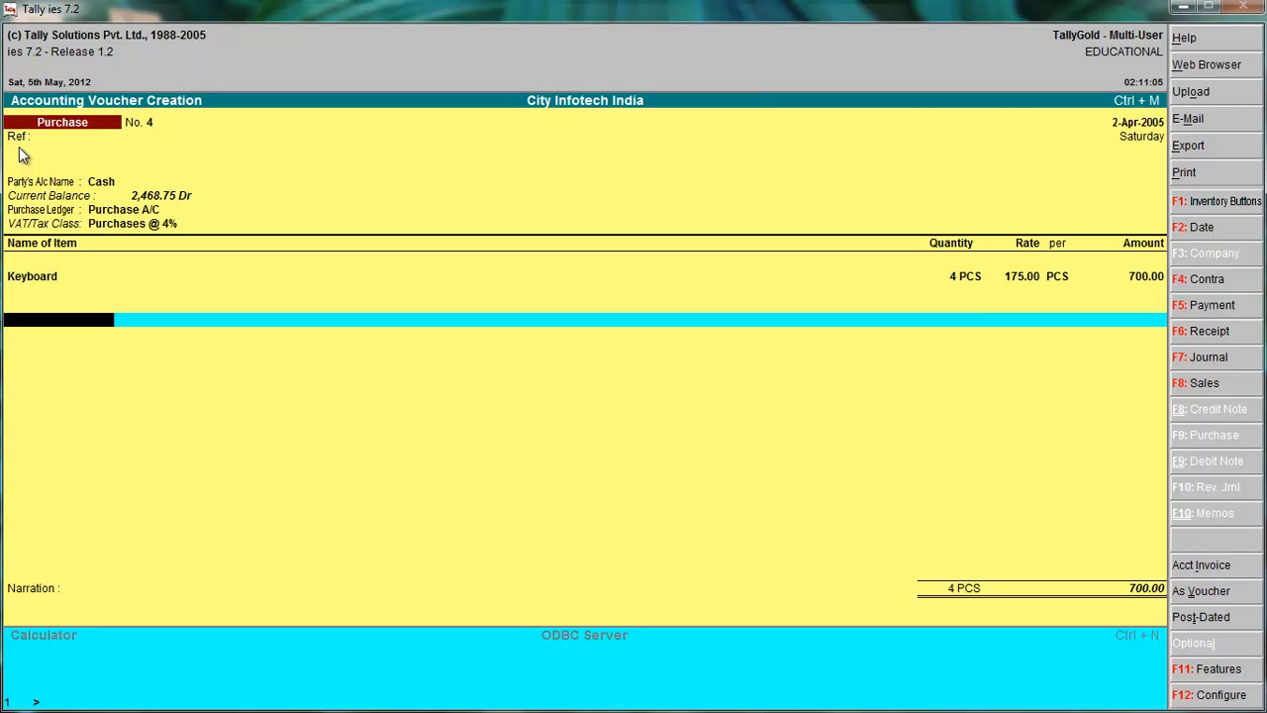
{"action": "key", "text": "space"}
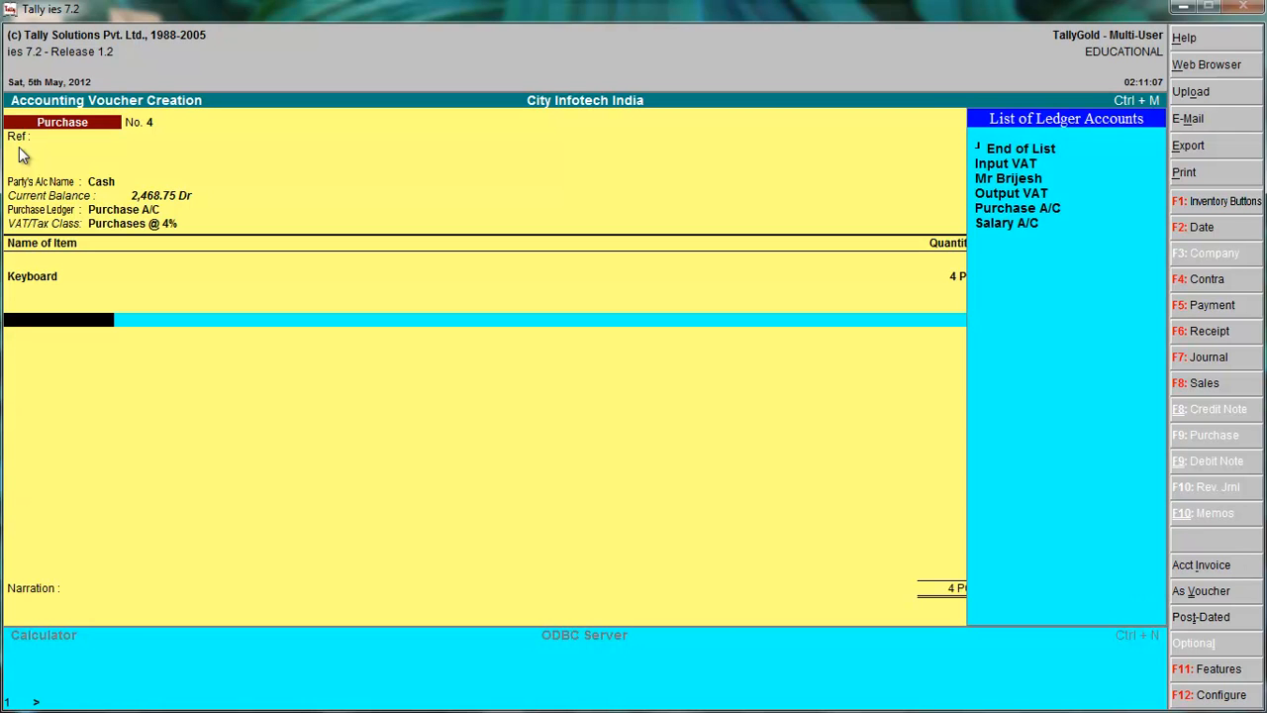
{"action": "key", "text": "Down"}
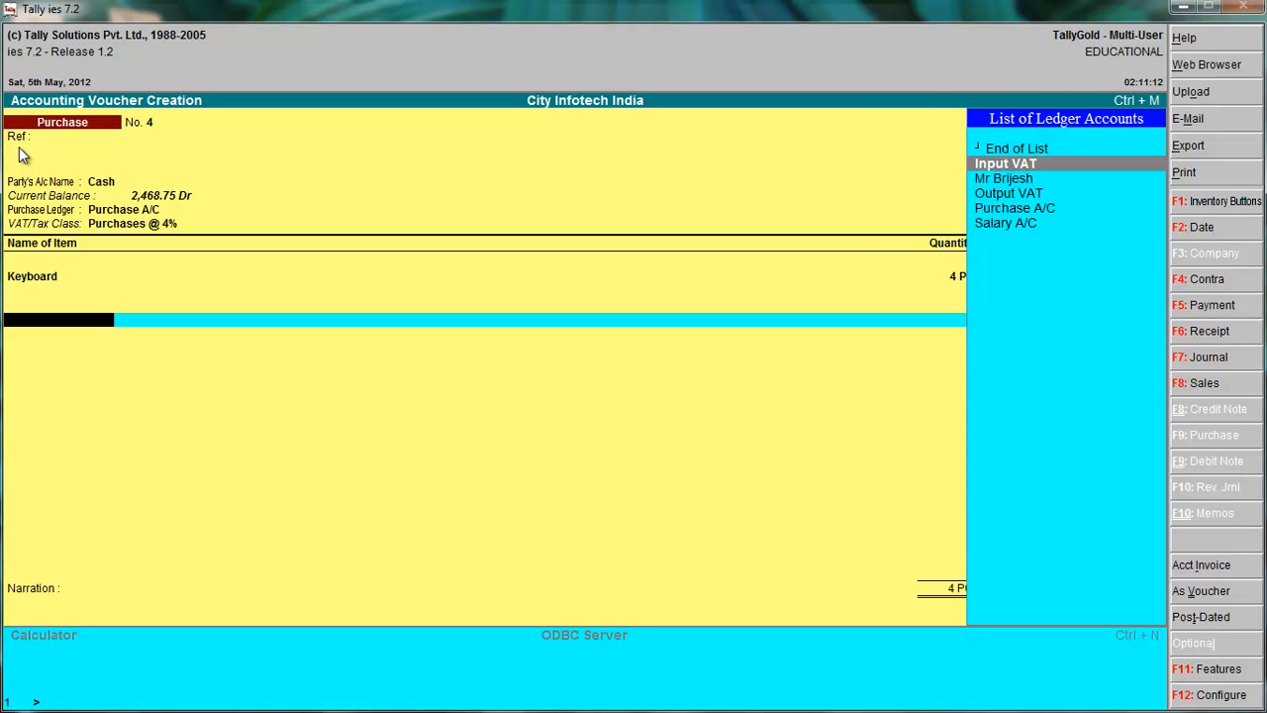
{"action": "key", "text": "Return"}
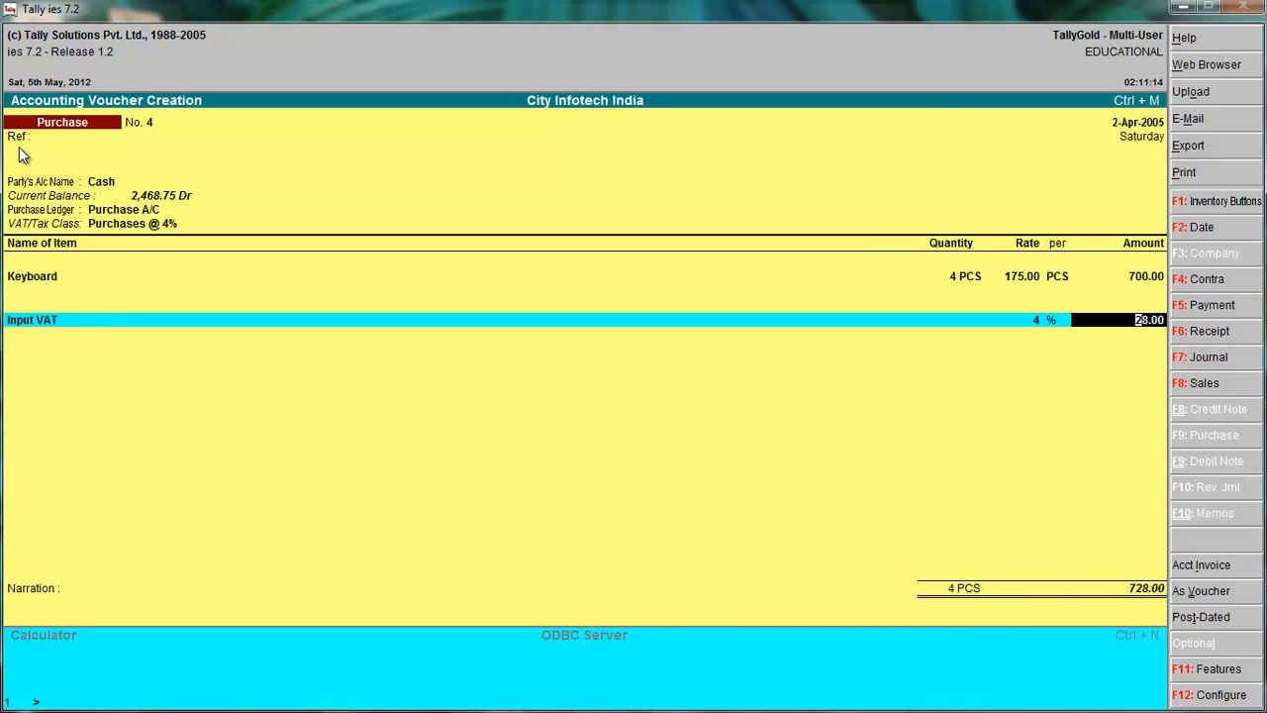
{"action": "key", "text": "BackSpace"}
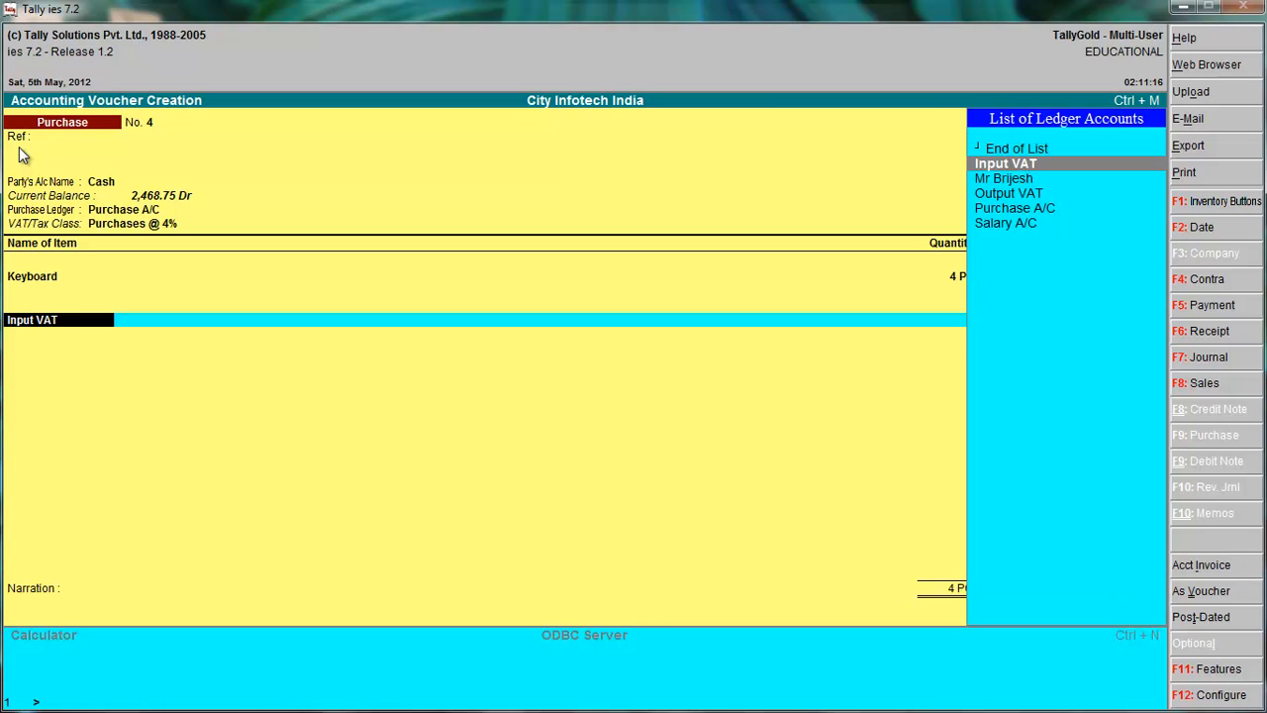
Apply the Output VAT ledger at 4% to the purchase voucher, leave the narration blank, and save the voucher.
{"action": "key", "text": "Down"}
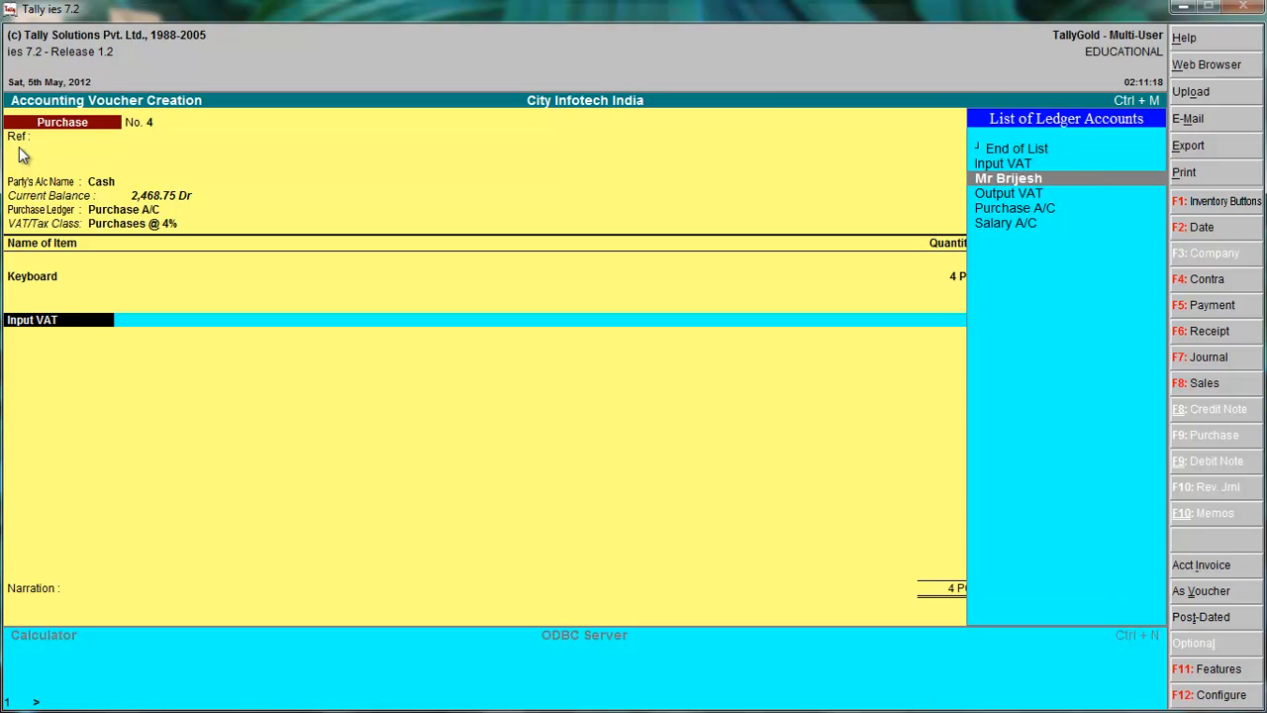
{"action": "key", "text": "Down"}
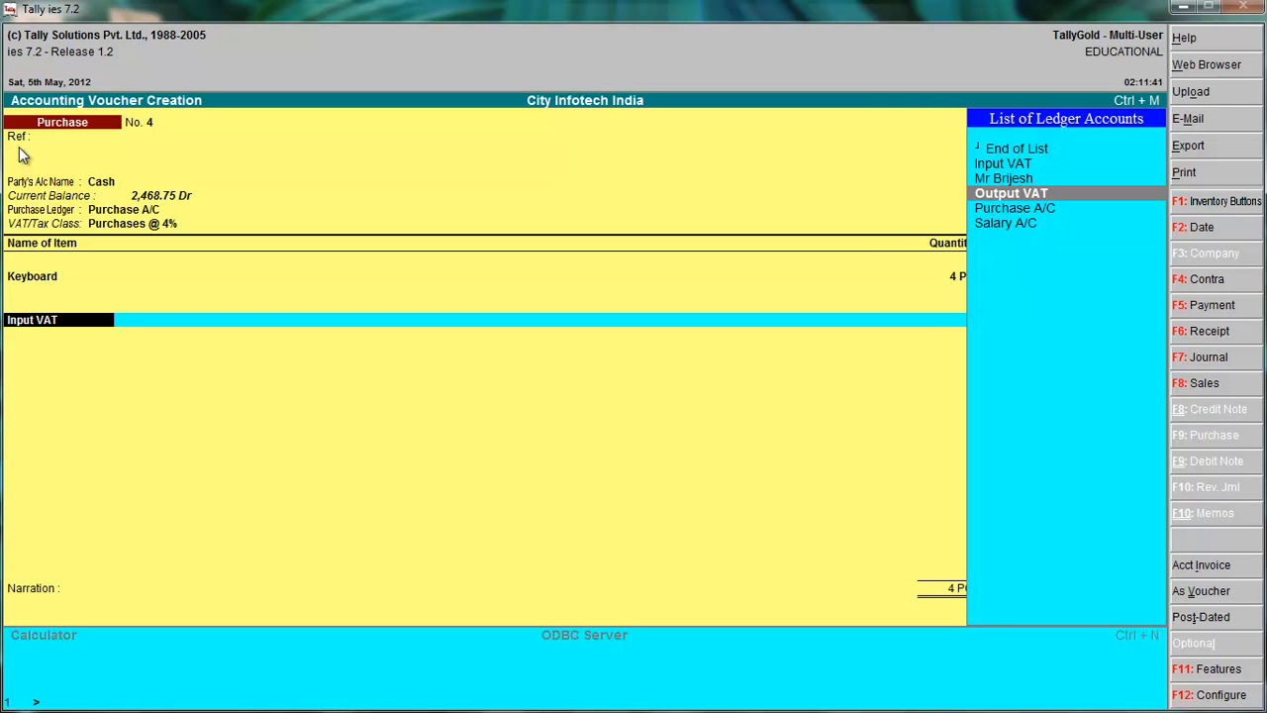
{"action": "key", "text": "Return"}
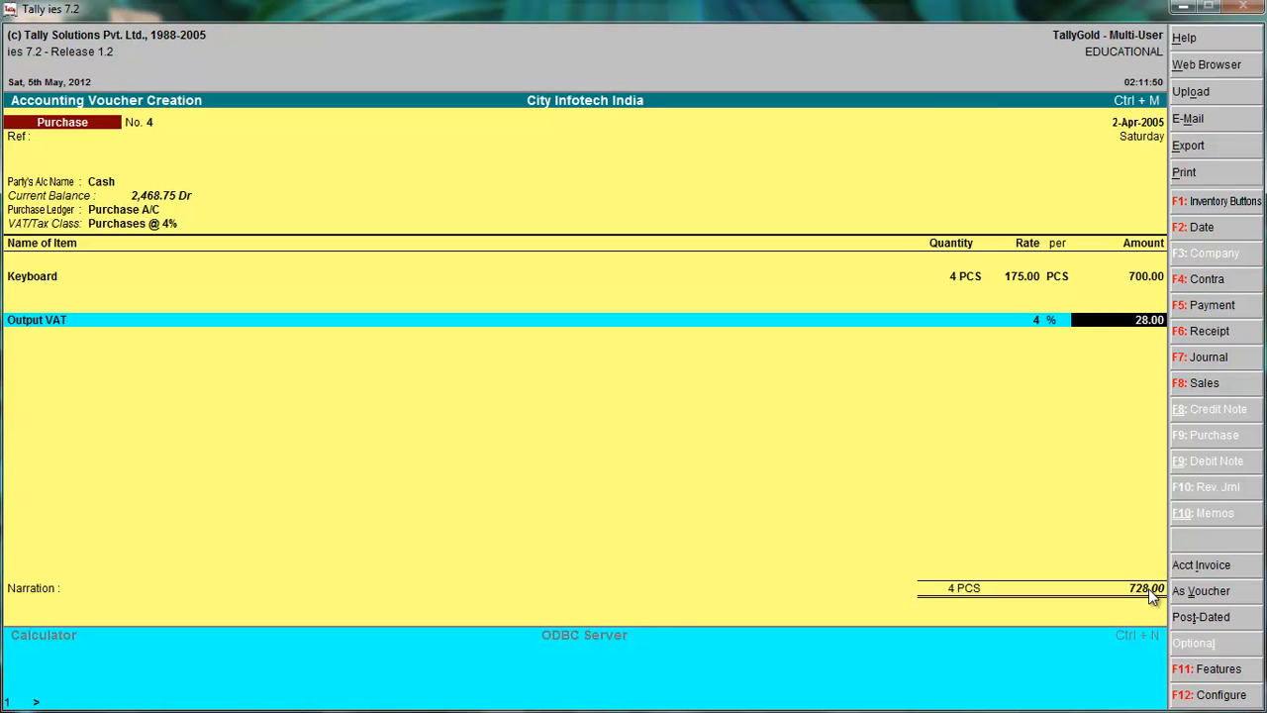
{"action": "key", "text": "Return"}
{"action": "key", "text": "Return"}
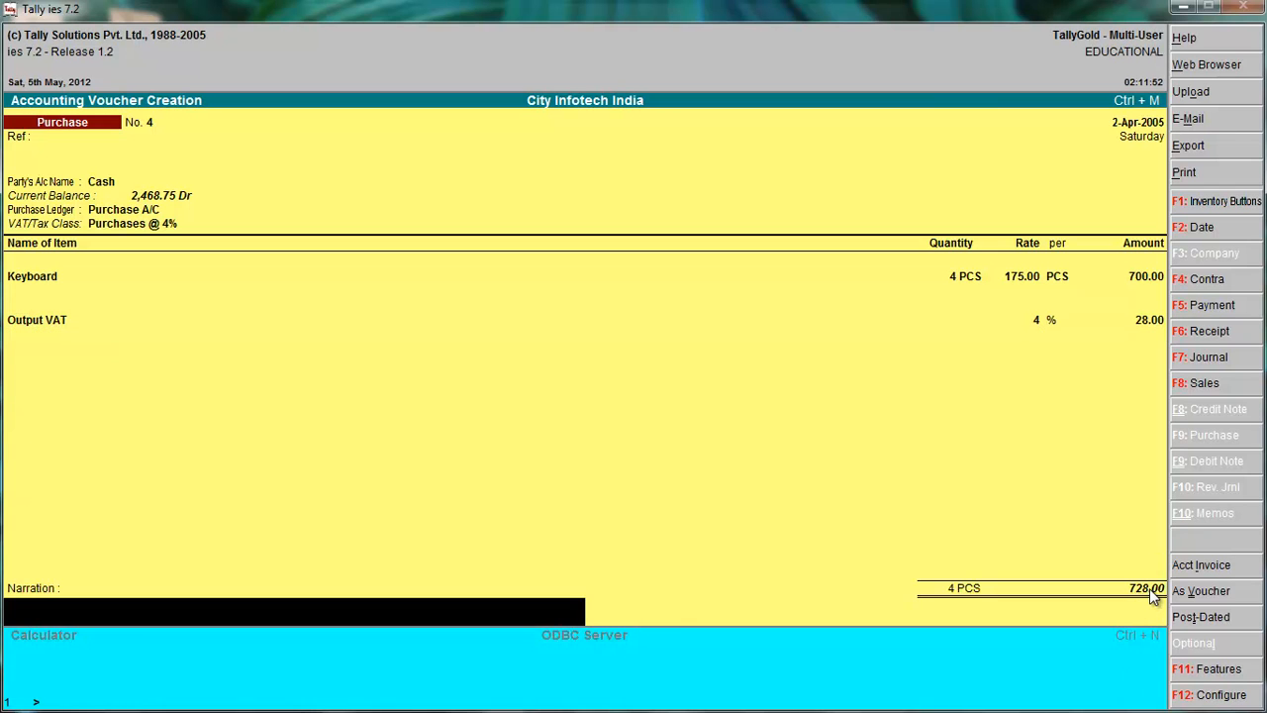
{"action": "key", "text": "Return"}
{"action": "key", "text": "Return"}
Start a sales voucher with Cash as the party account, leaving the despatch details, order details and buyer's address blank.
{"action": "key", "text": "alt+F7"}
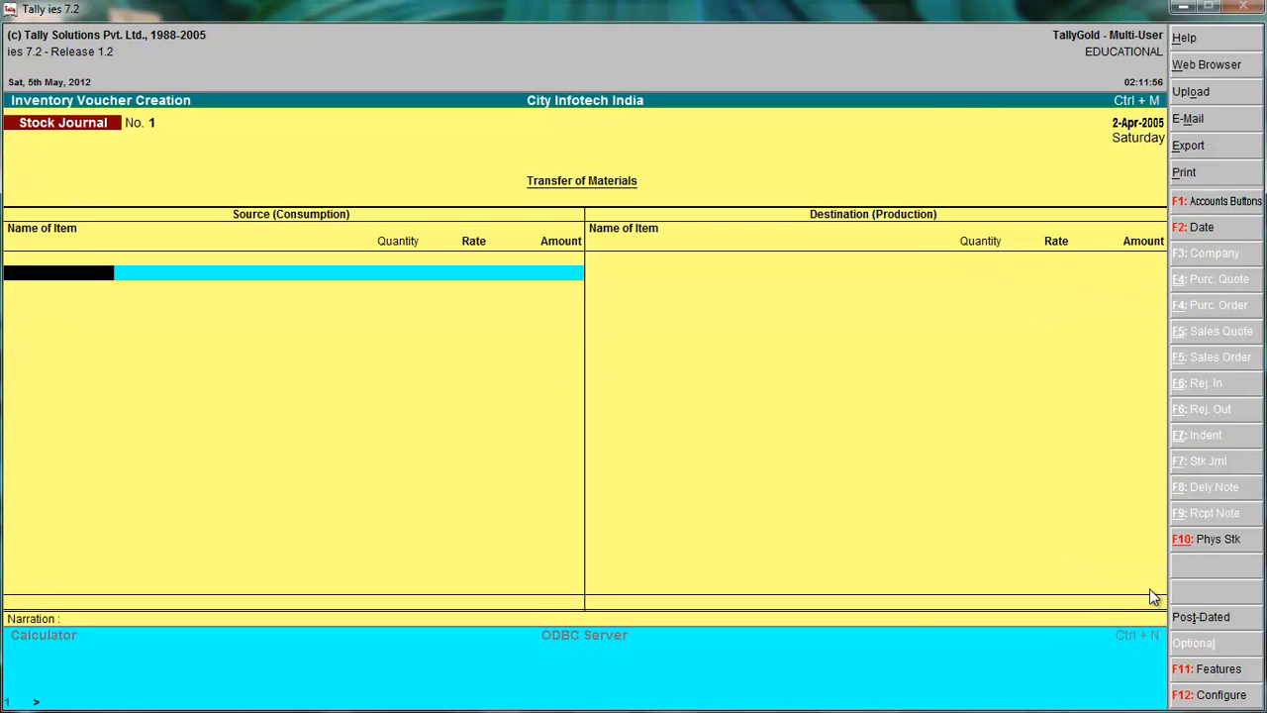
{"action": "key", "text": "F8"}
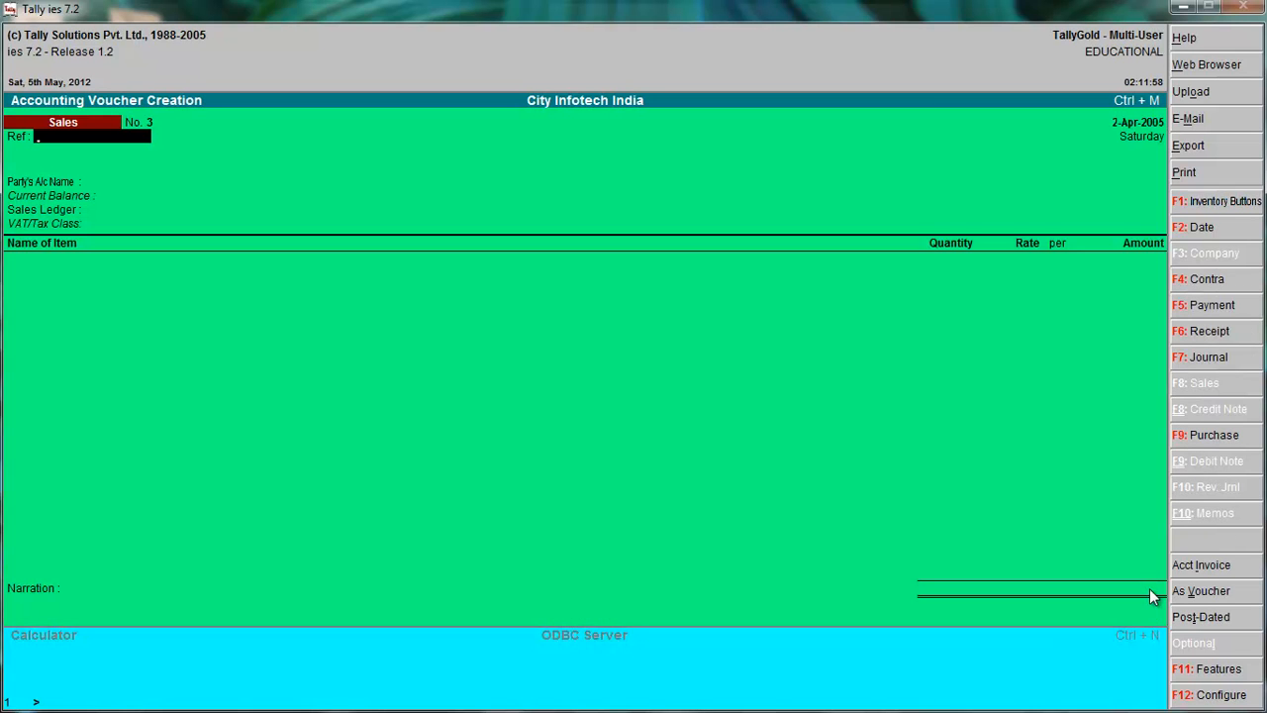
{"action": "key", "text": "Return"}
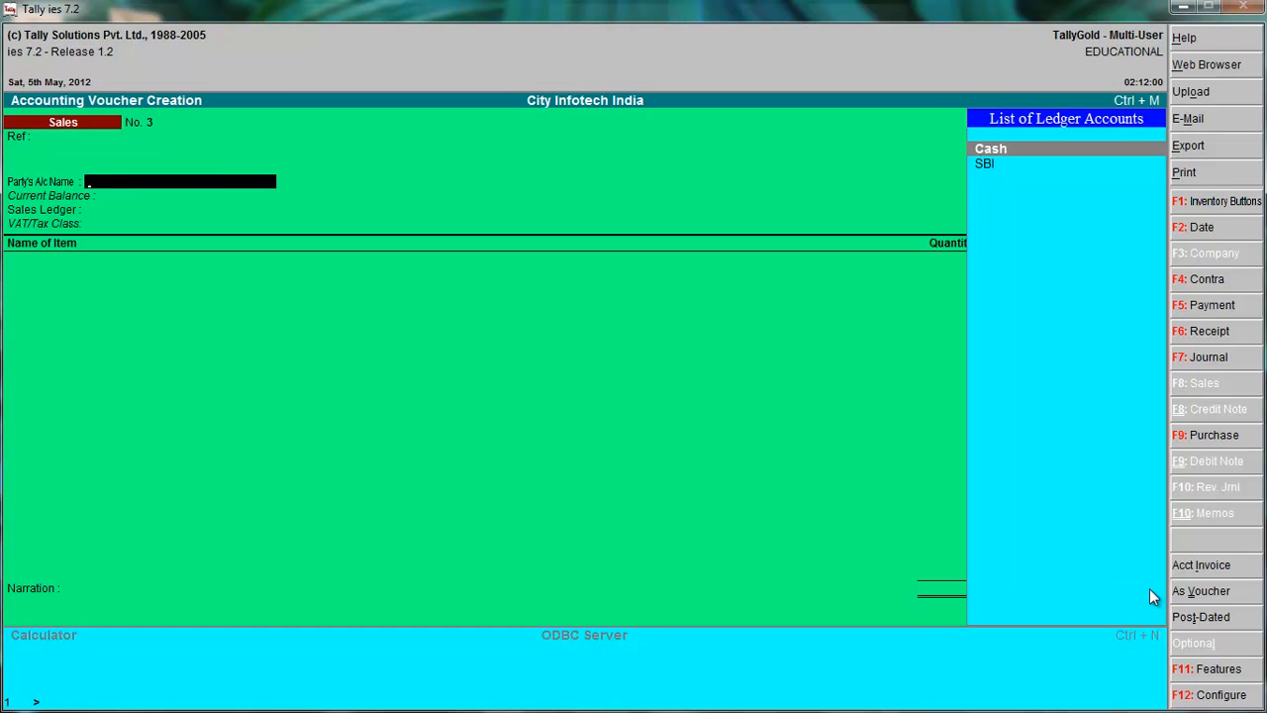
{"action": "key", "text": "Return"}
{"action": "key", "text": "Return"}
{"action": "key", "text": "Return"}
{"action": "key", "text": "Return"}
{"action": "key", "text": "Return"}
{"action": "key", "text": "Return"}
{"action": "key", "text": "Return"}
{"action": "key", "text": "Return"}
{"action": "key", "text": "Return"}
{"action": "key", "text": "Return"}
Enter the buyer's TIN/Sales Tax number, choose Sales A/C as the sales ledger, and accept the Sales @ 12.5% VAT/Tax class.
{"action": "key", "text": "Return"}
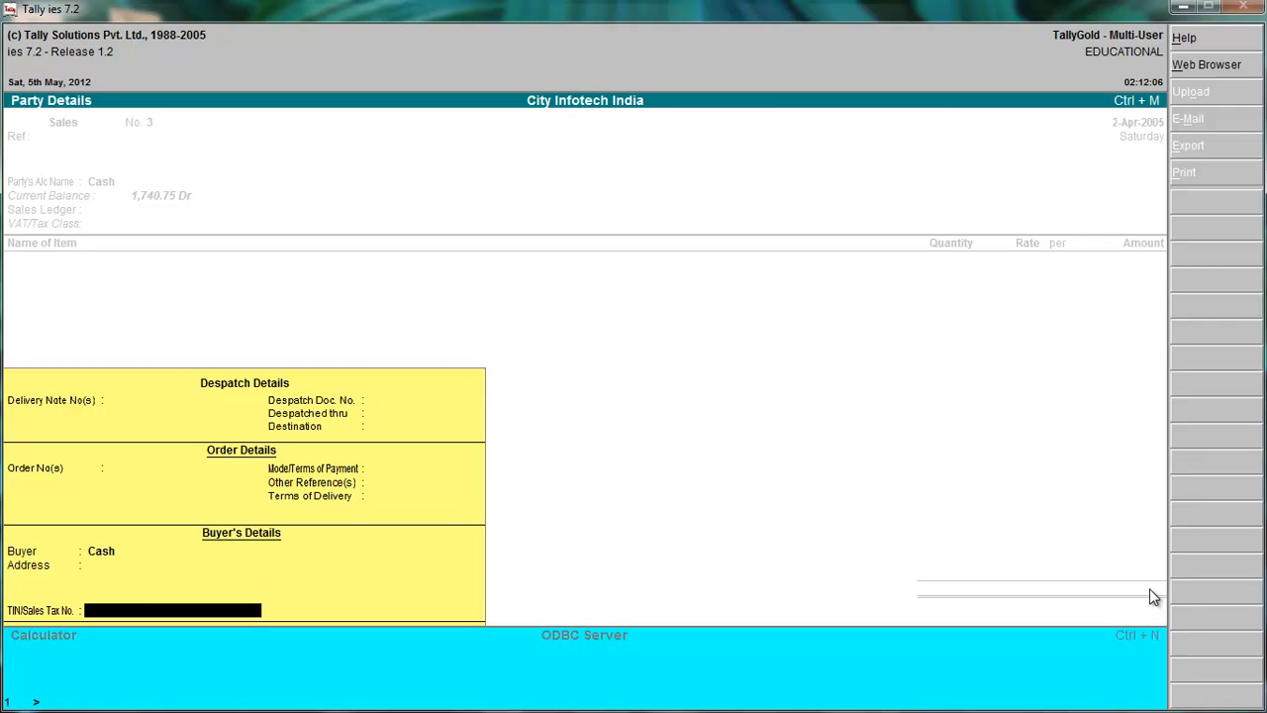
{"action": "type", "text": "980"}
{"action": "key", "text": "Return"}
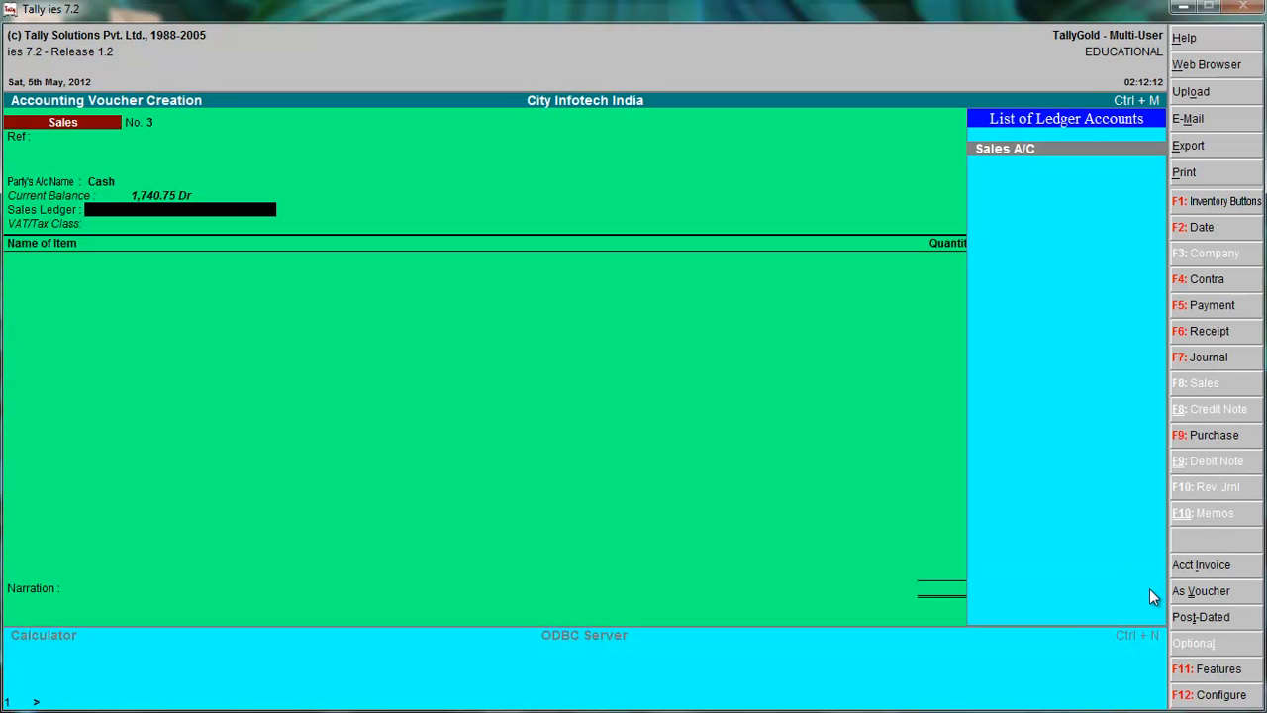
{"action": "key", "text": "Return"}
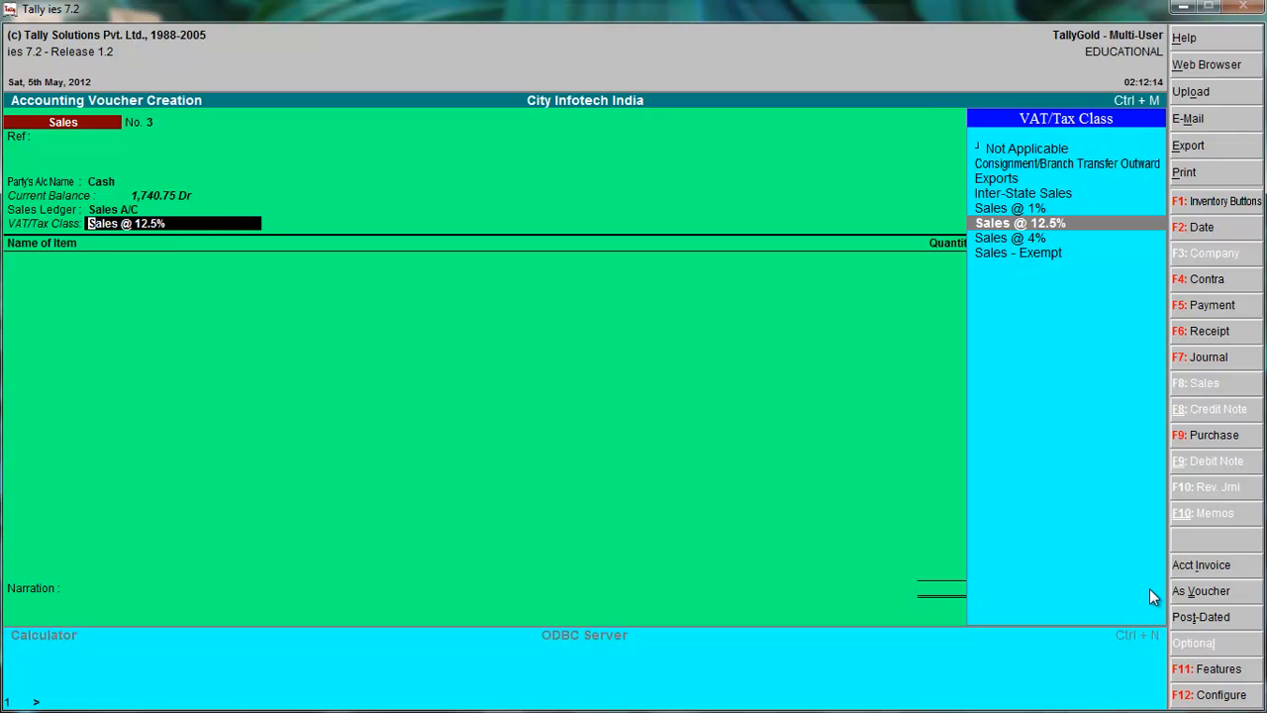
{"action": "key", "text": "Return"}
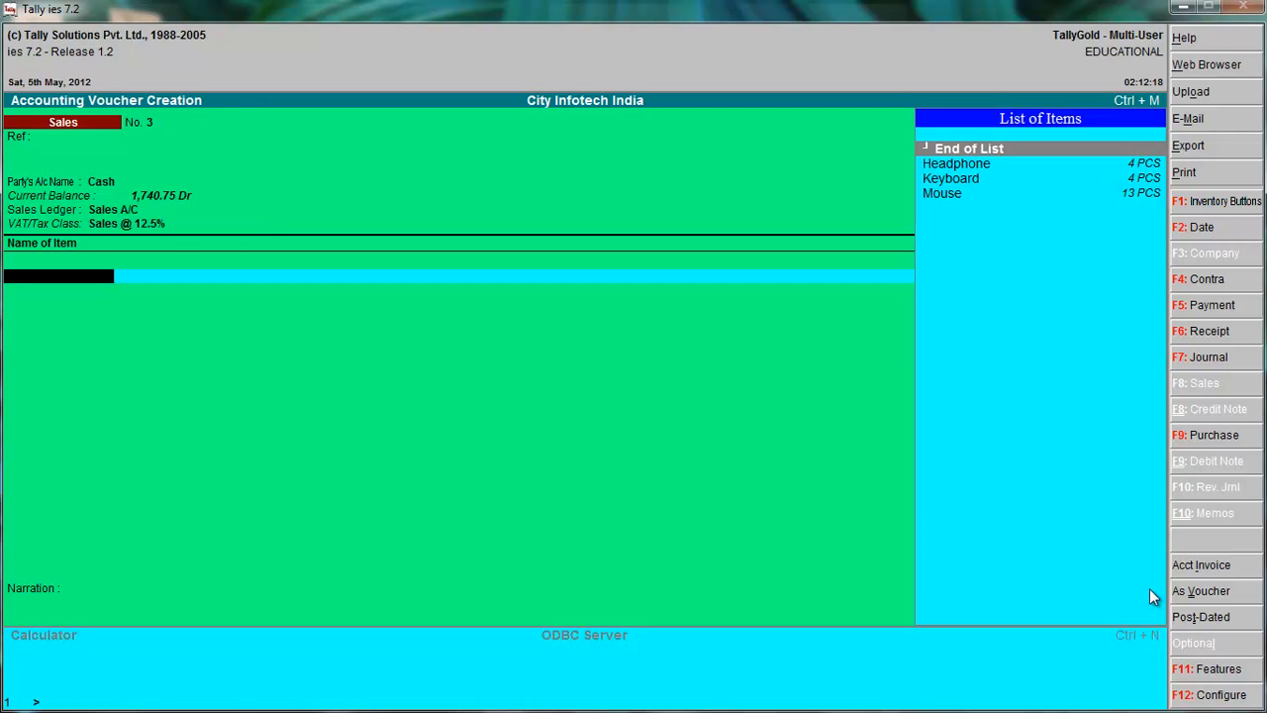
Add 2 PCS of Keyboard at 175.00 per PCS to the sales voucher and finish the item list.
{"action": "key", "text": "Down"}
{"action": "key", "text": "Down"}
{"action": "key", "text": "Return"}
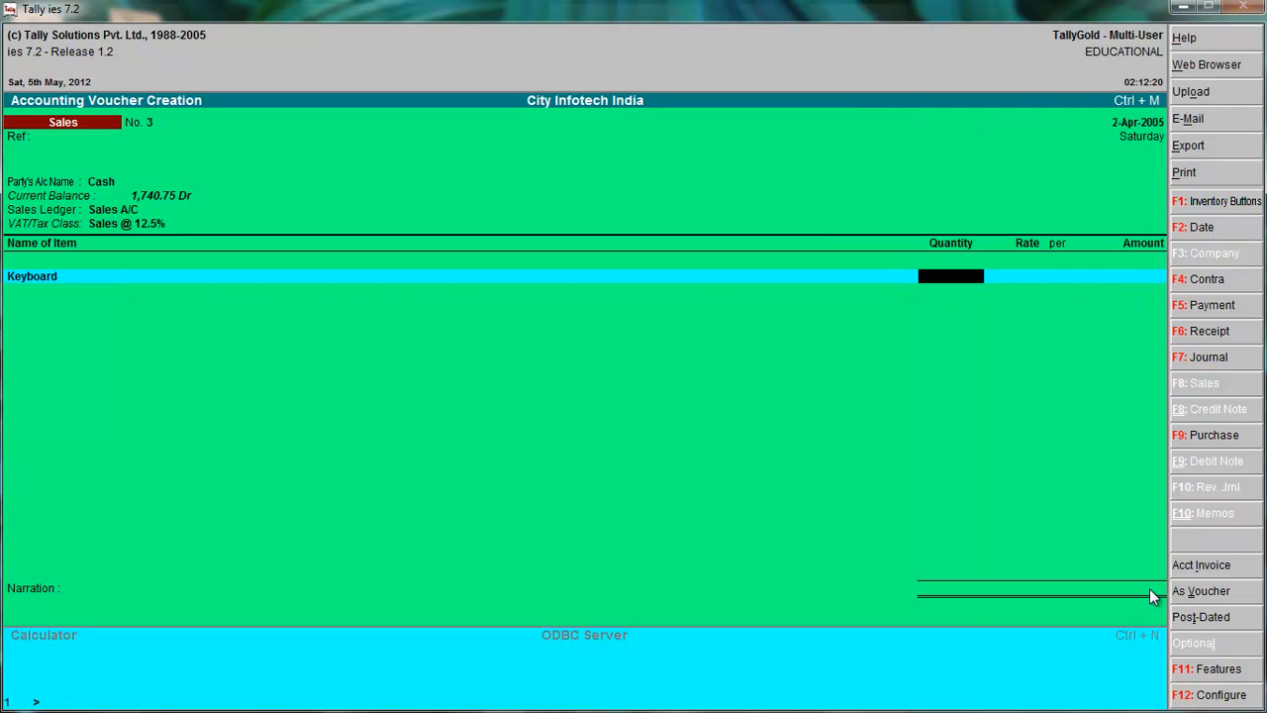
{"action": "type", "text": "2"}
{"action": "key", "text": "Return"}
{"action": "key", "text": "Return"}
{"action": "key", "text": "Return"}
{"action": "key", "text": "Return"}
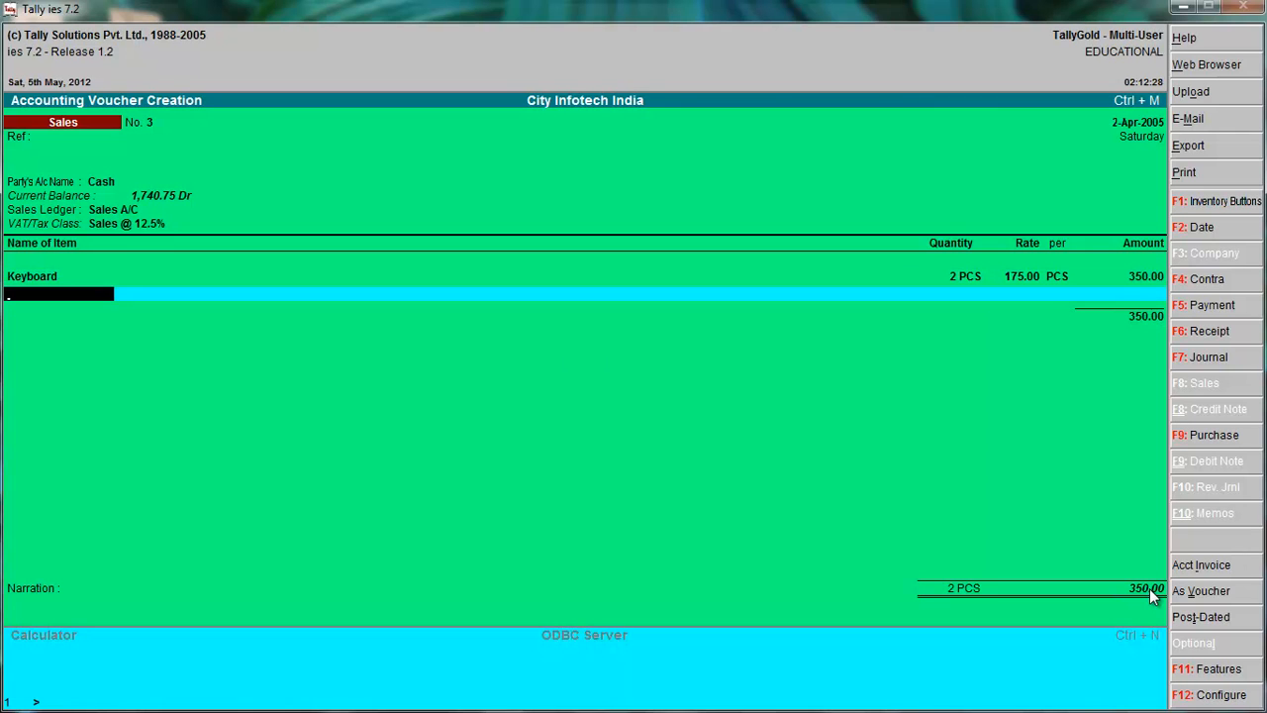
{"action": "key", "text": "Return"}
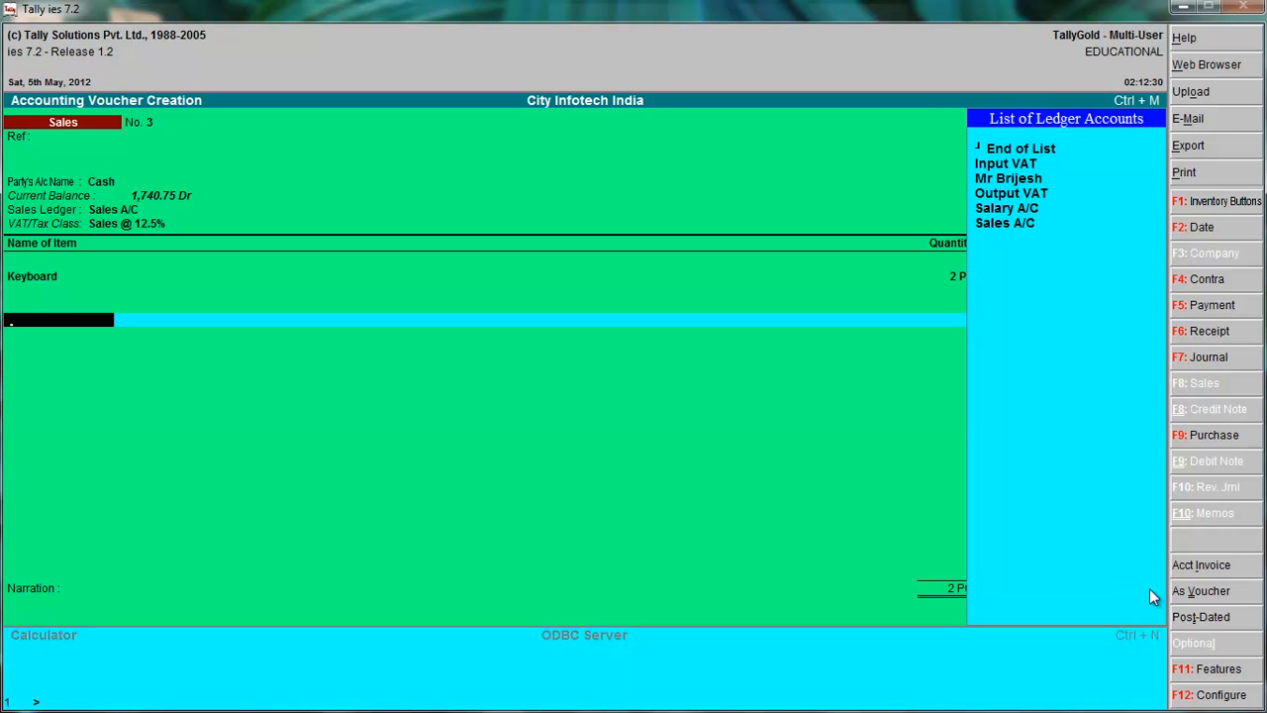
Apply the Input VAT ledger at 12.50% to the sales voucher, leave the narration blank, and save the voucher.
{"action": "key", "text": "Down"}
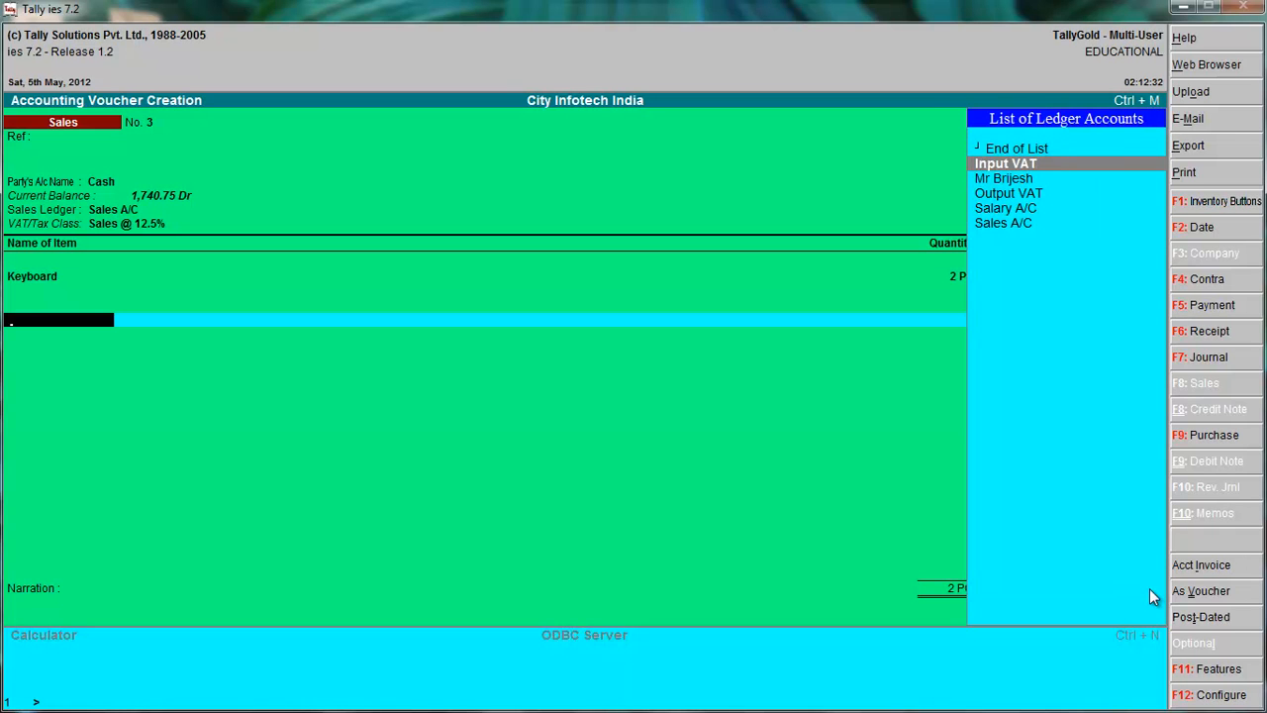
{"action": "key", "text": "Return"}
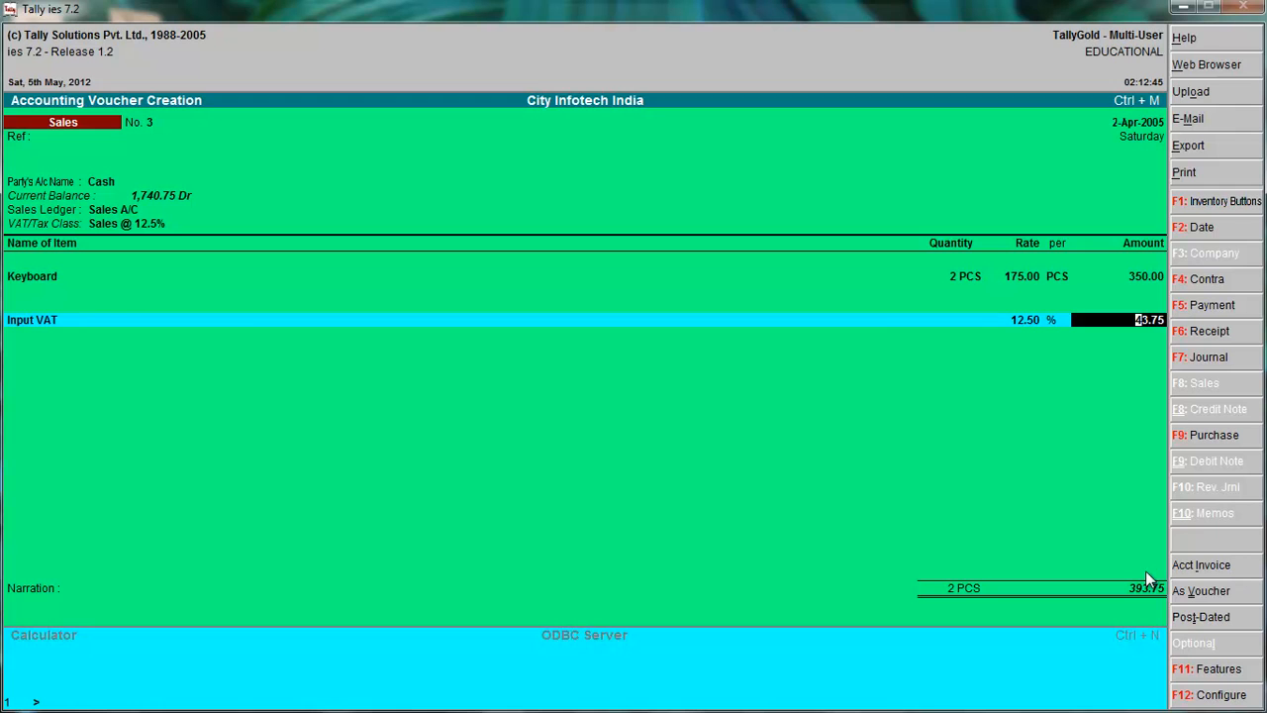
{"action": "key", "text": "Return"}
{"action": "key", "text": "Return"}
{"action": "key", "text": "Return"}
{"action": "key", "text": "Return"}
Open a blank stock journal voucher to view its layout, and quit voucher entry without recording it.
{"action": "key", "text": "alt+F7"}
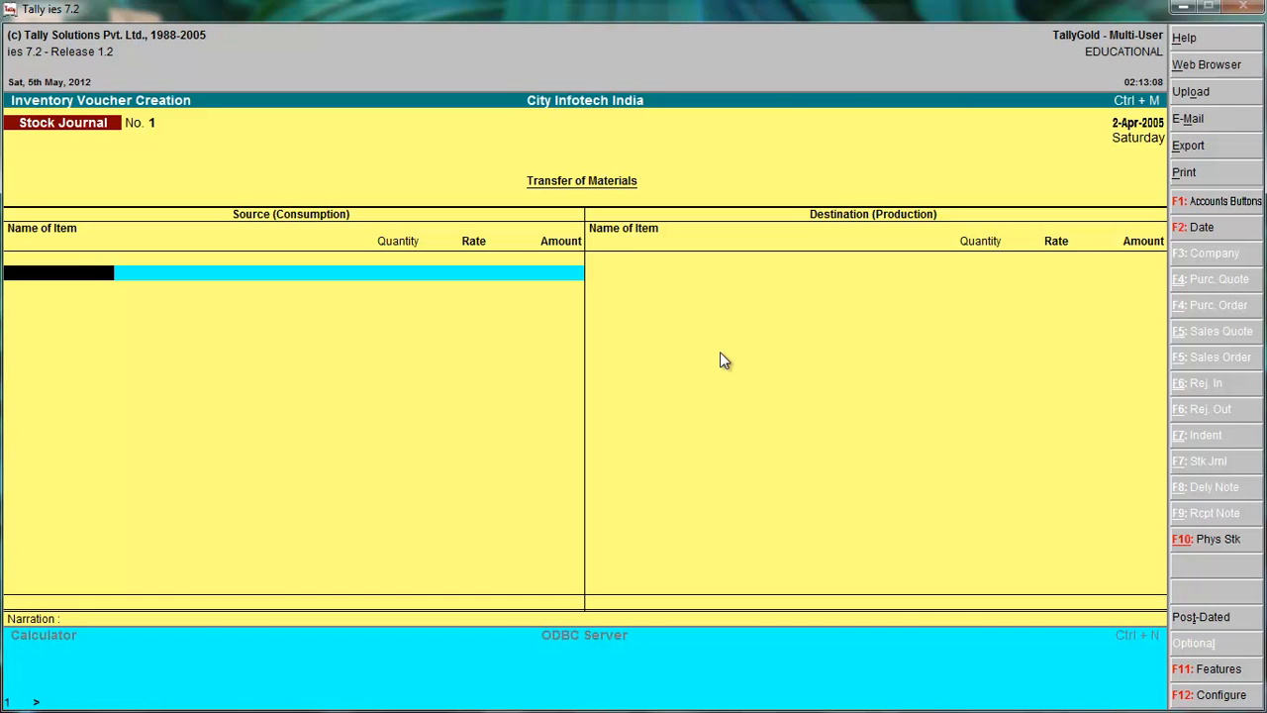
{"action": "key", "text": "Escape"}
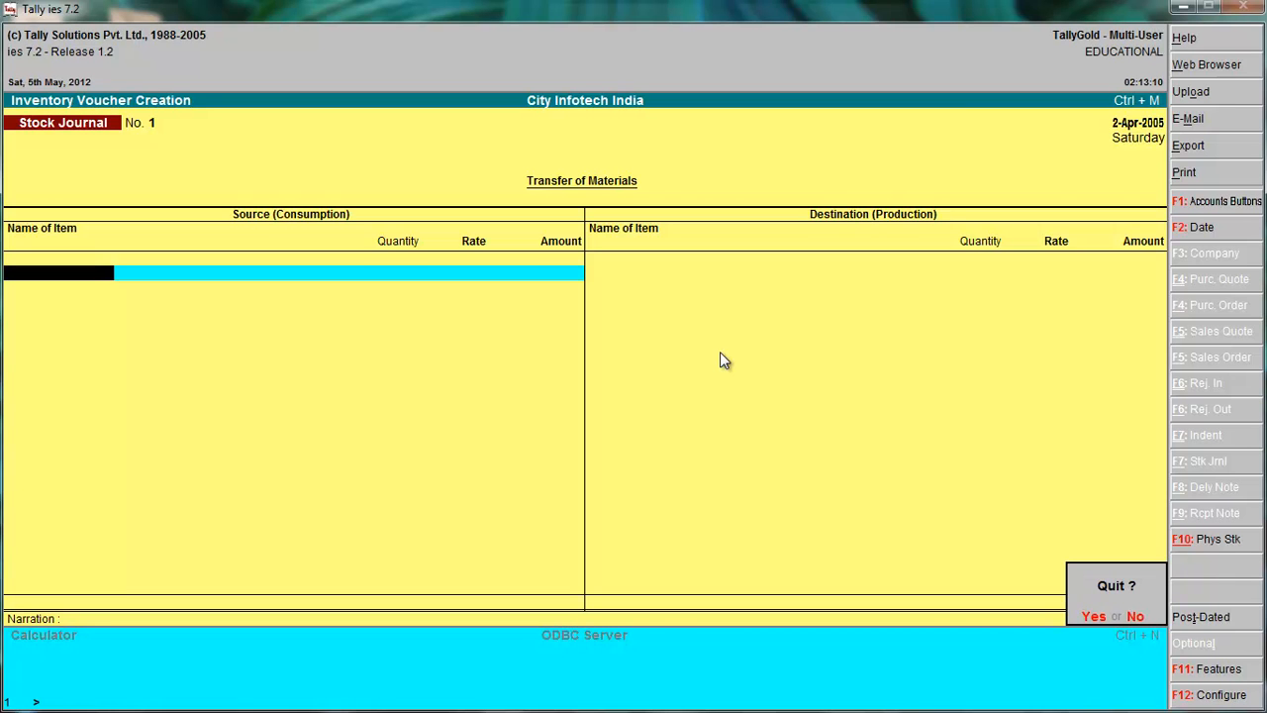
{"action": "key", "text": "y"}
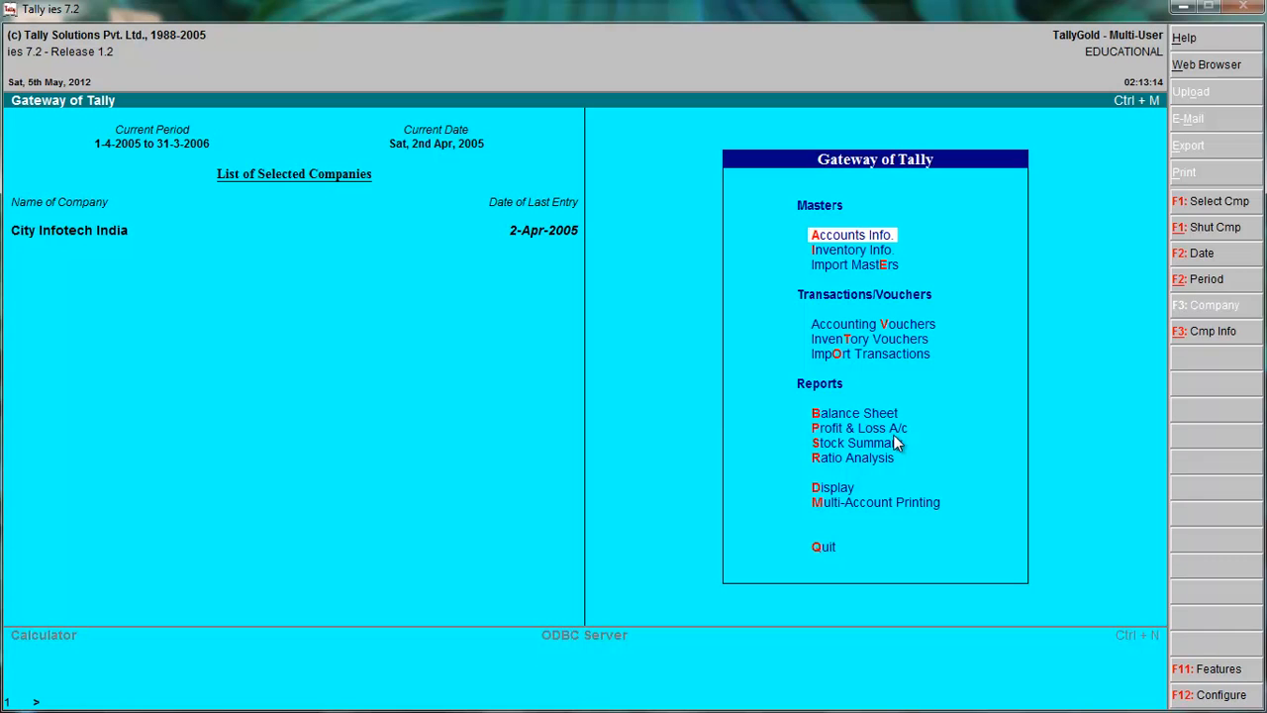
Review the Profit & Loss A/c and the Balance Sheet of City Infotech India.
{"action": "left_click", "coordinate": [832, 432]}
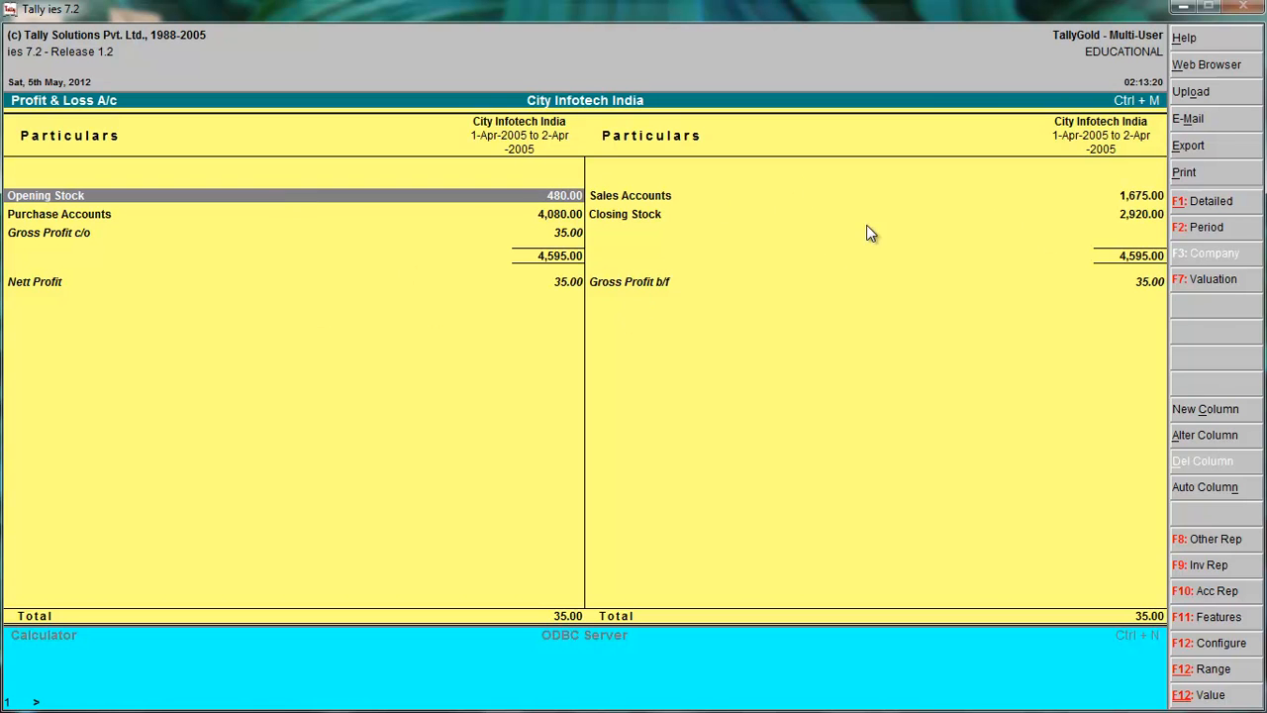
{"action": "key", "text": "Escape"}
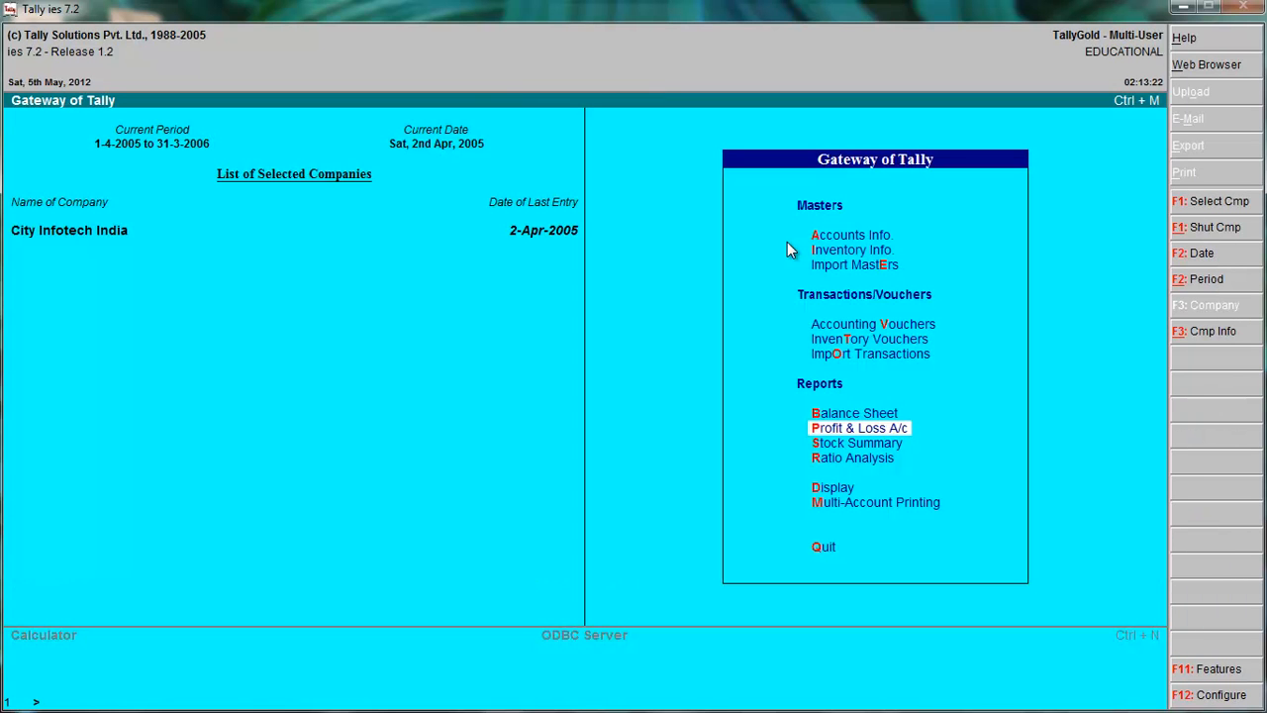
{"action": "key", "text": "b"}
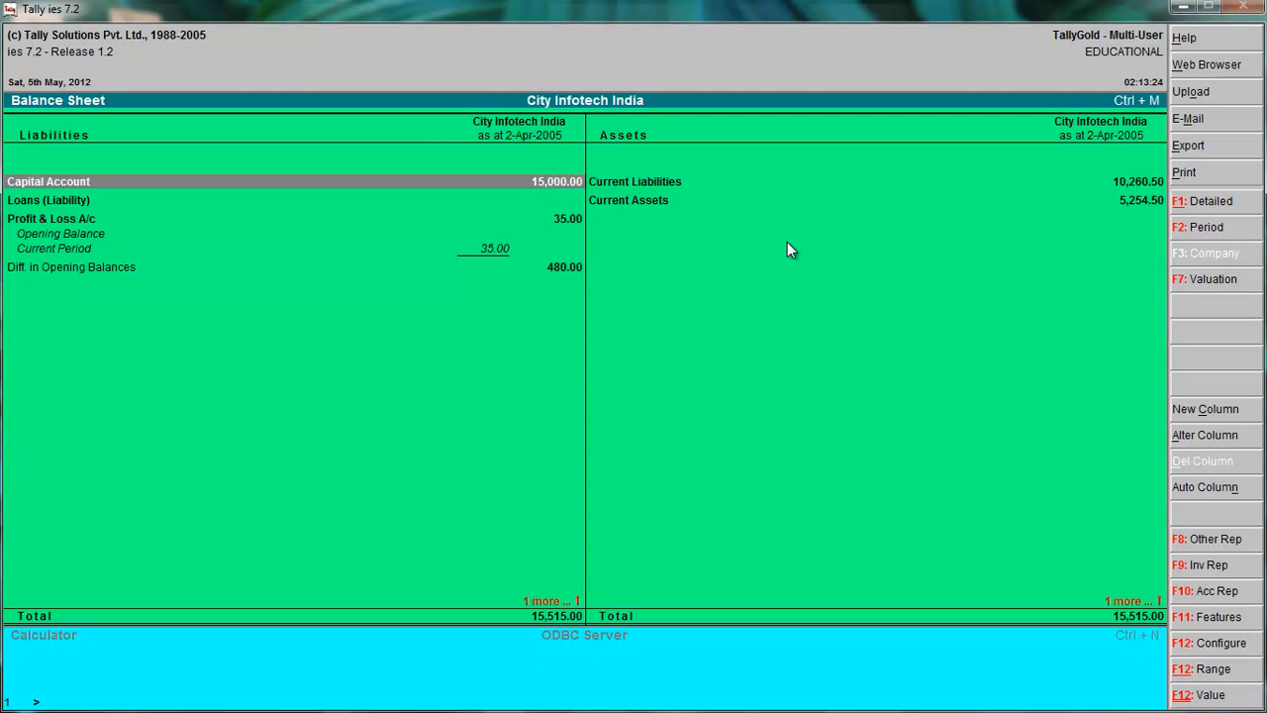
{"action": "key", "text": "Escape"}
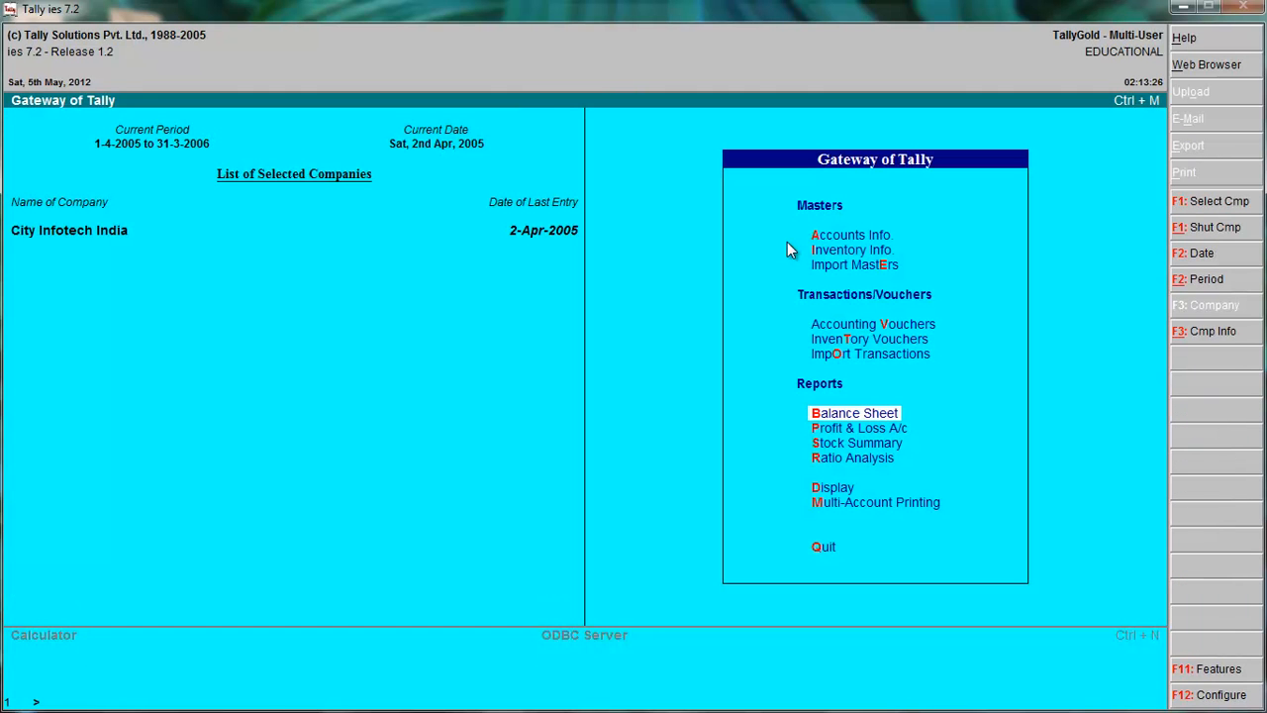
Review the Stock Summary and the Day Book for 2-Apr-2005, and return to the Gateway of Tally.
{"action": "key", "text": "s"}
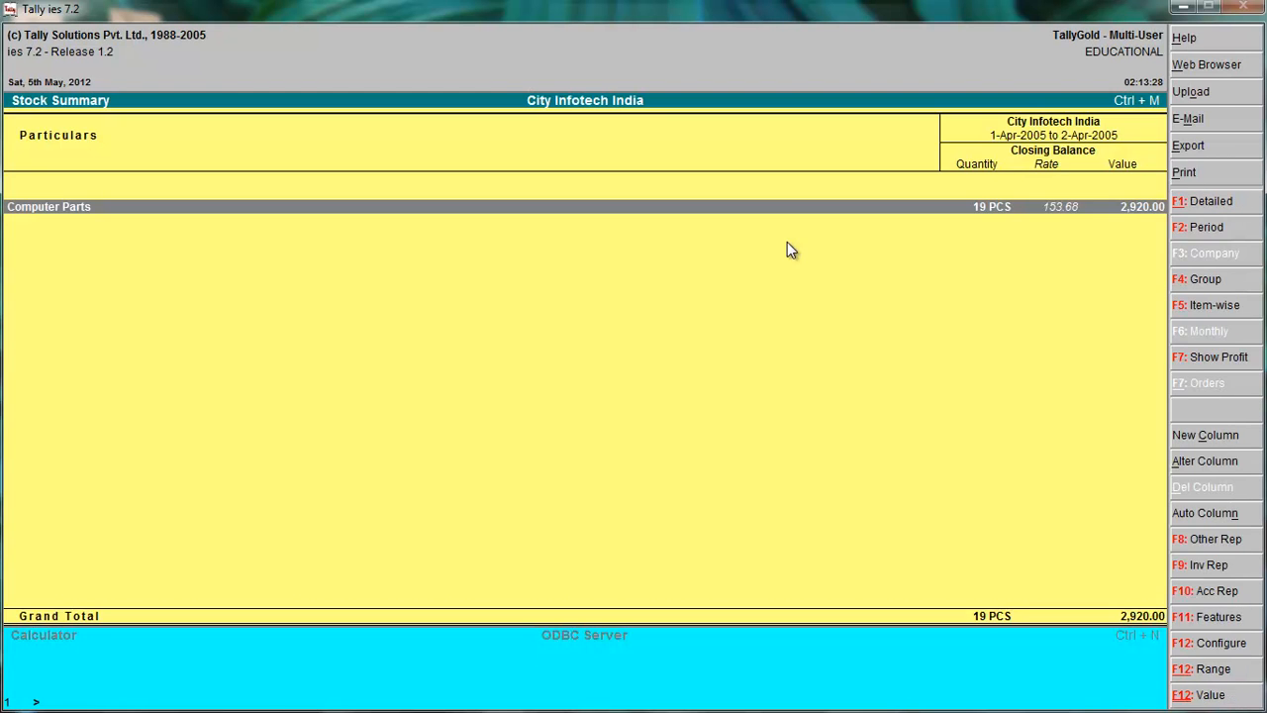
{"action": "key", "text": "Escape"}
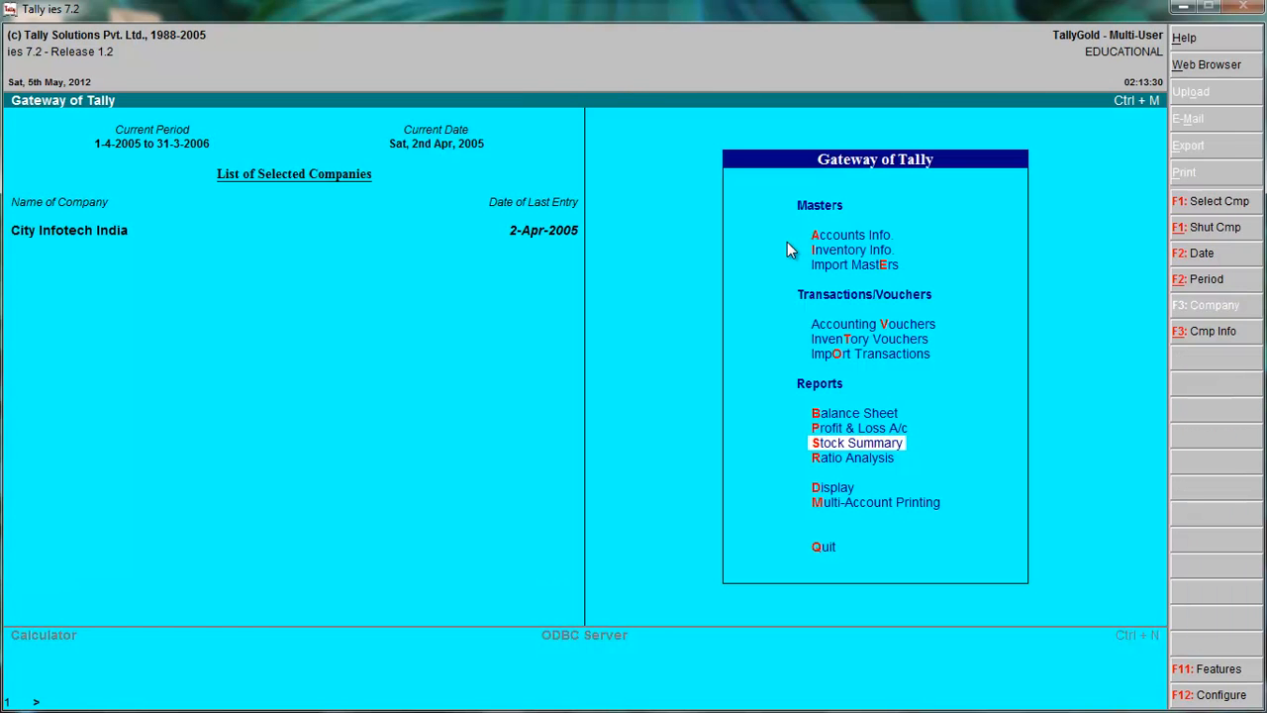
{"action": "key", "text": "d"}
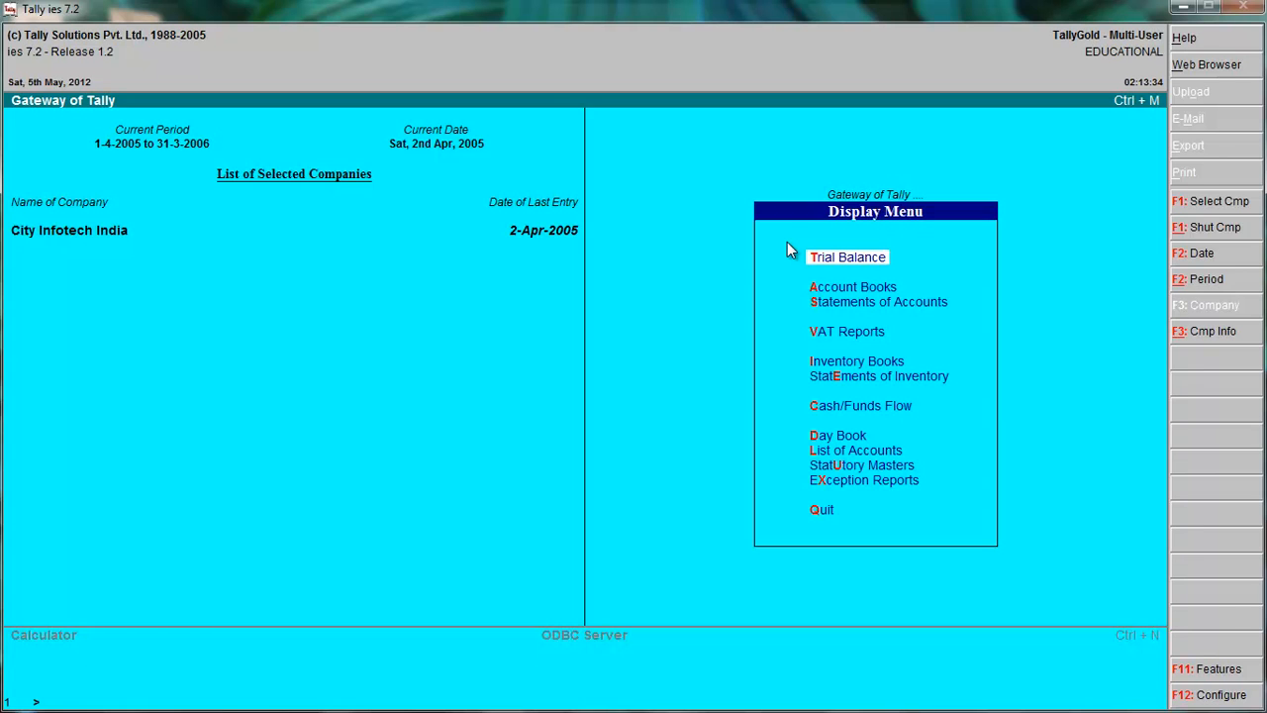
{"action": "key", "text": "d"}
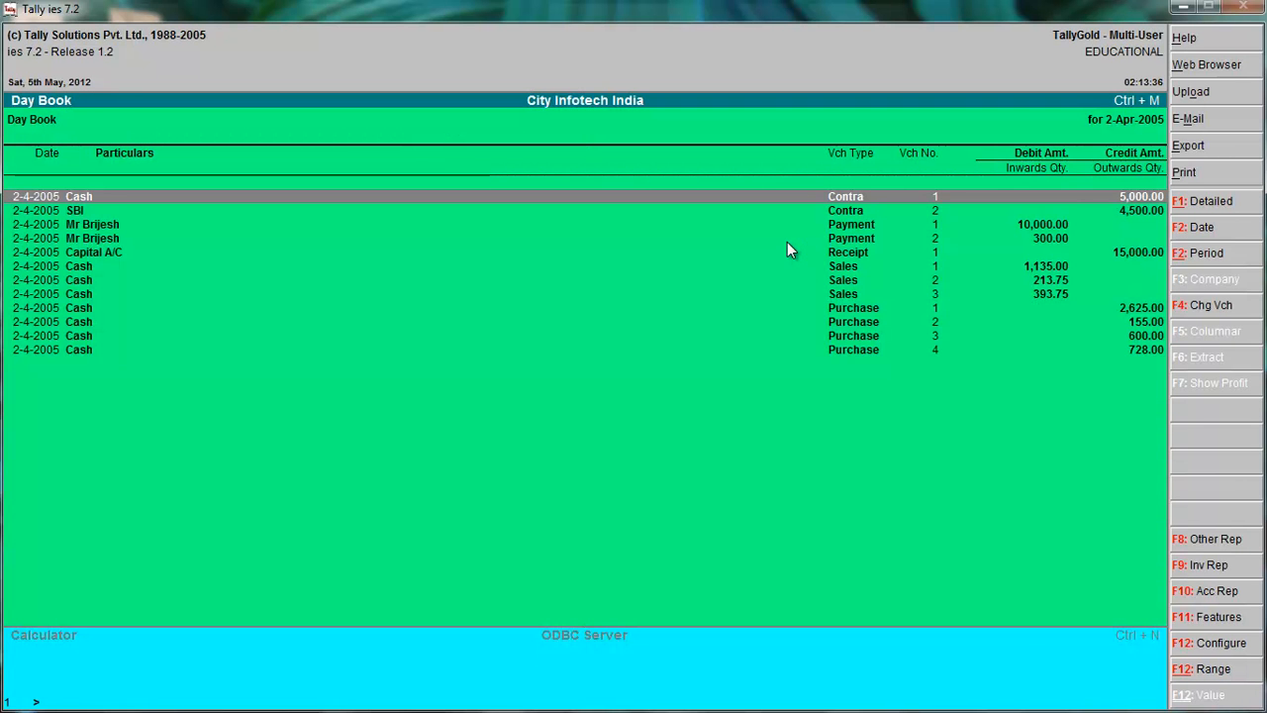
{"action": "key", "text": "Escape"}
{"action": "key", "text": "Escape"}
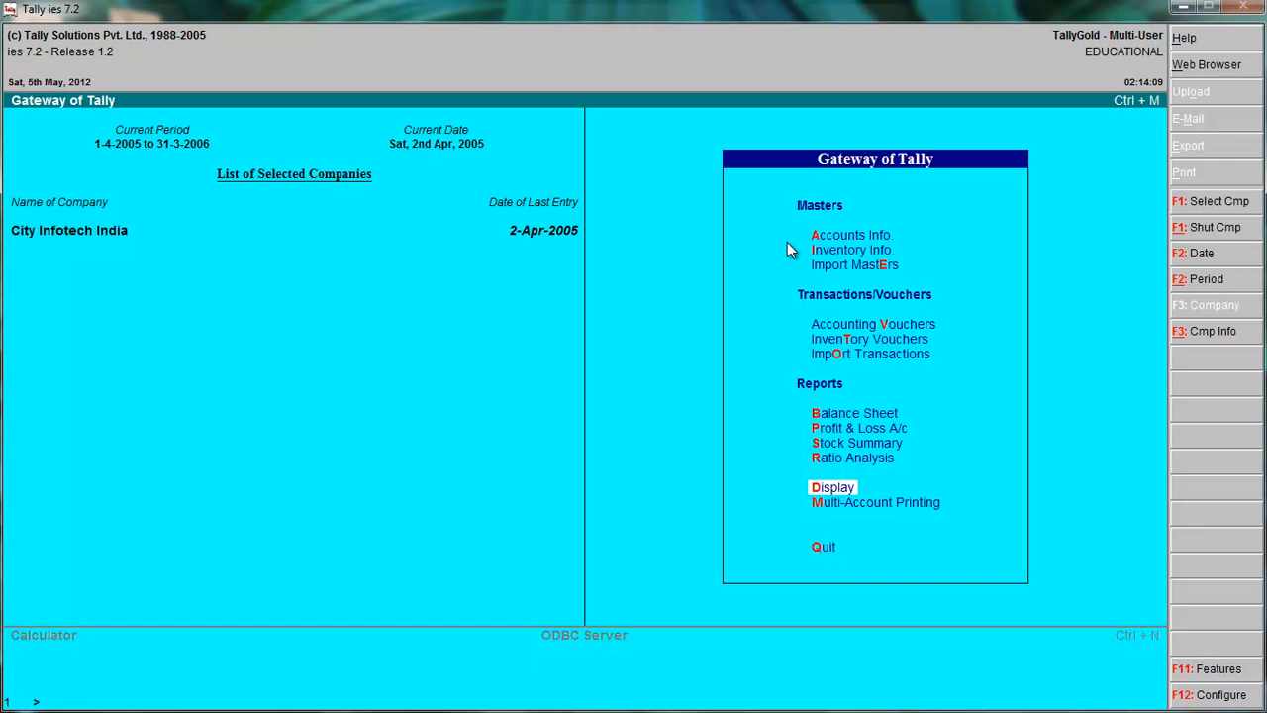
Examine the VAT Computation report for output tax on sales and input tax on purchases.
{"action": "key", "text": "Return"}
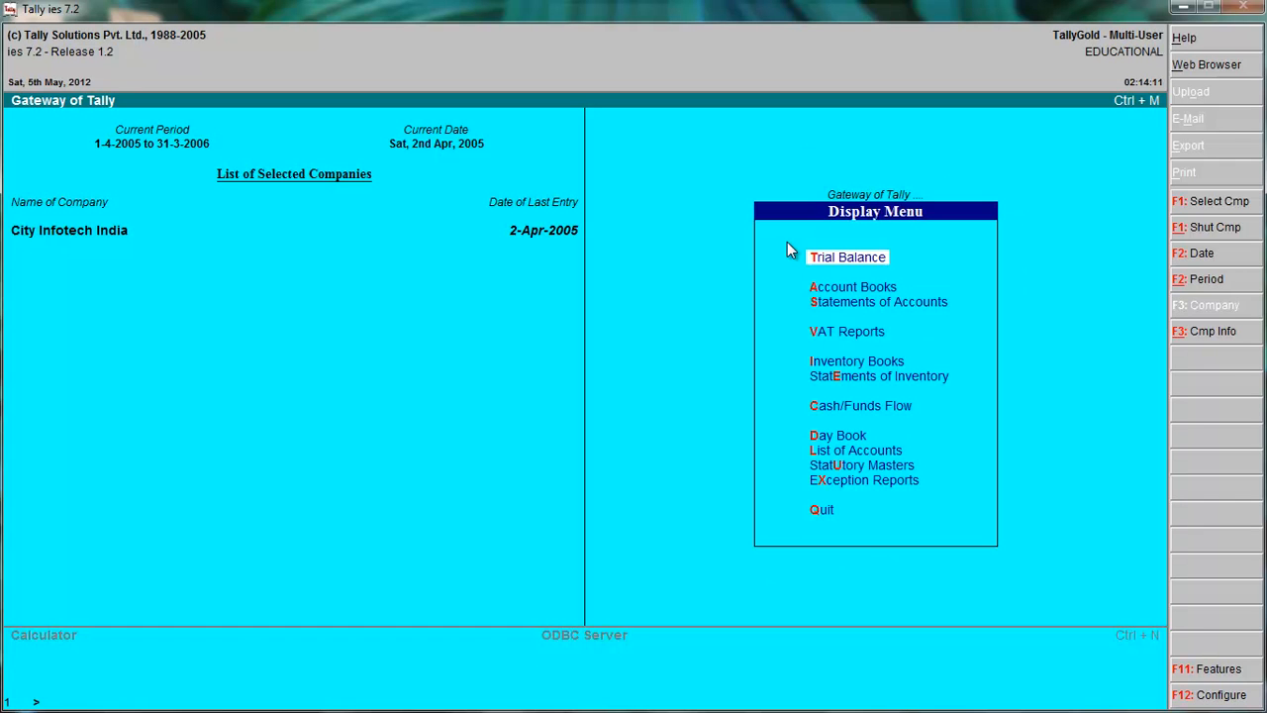
{"action": "left_click", "coordinate": [851, 338]}
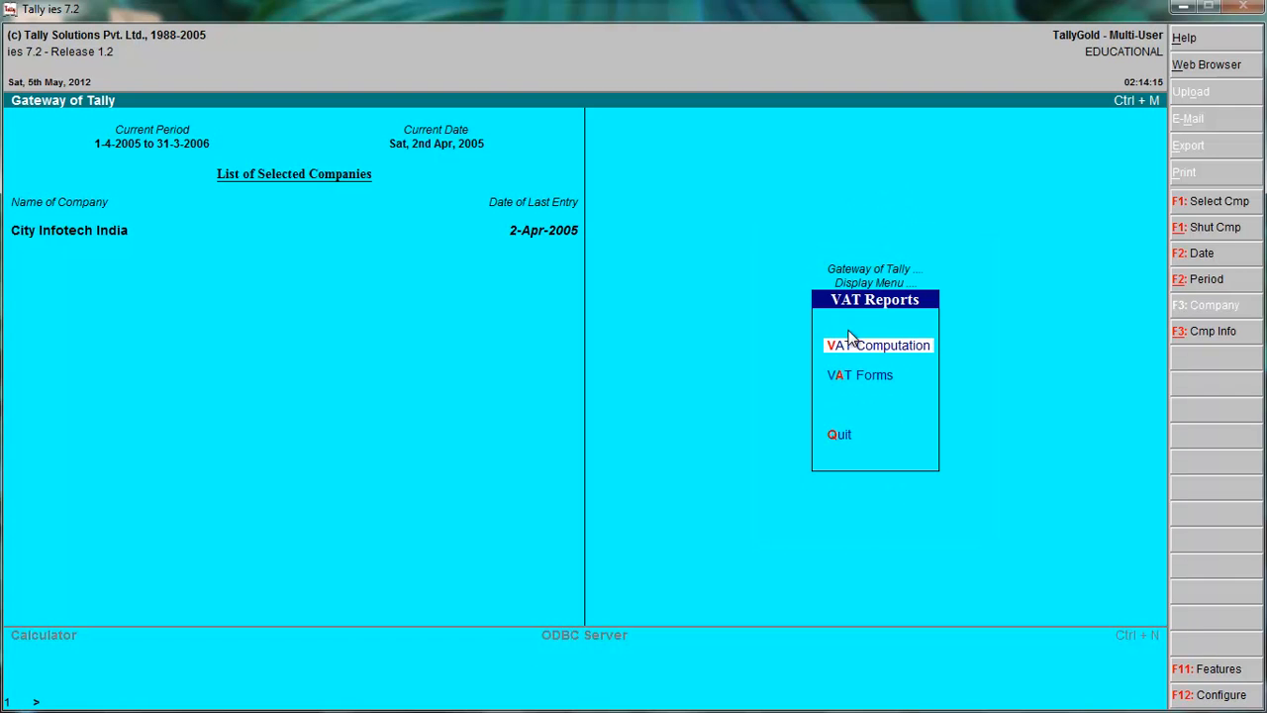
{"action": "left_click", "coordinate": [919, 352]}
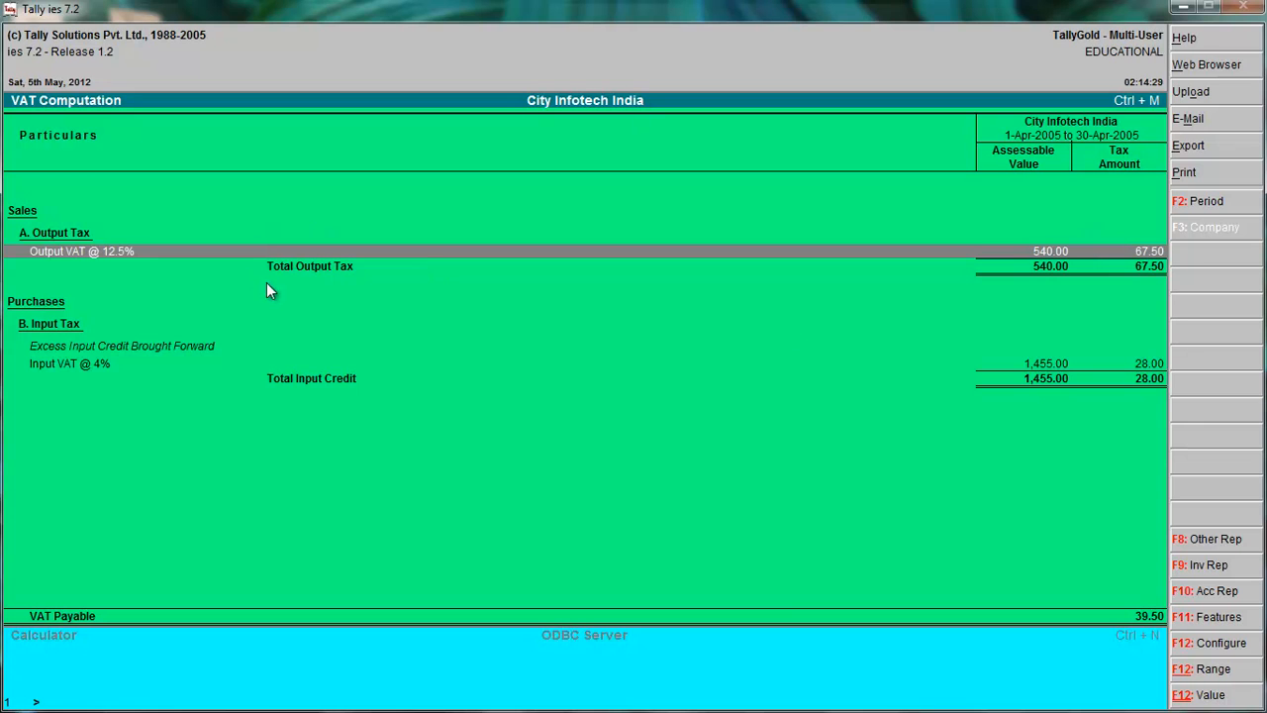
{"action": "key", "text": "Escape"}
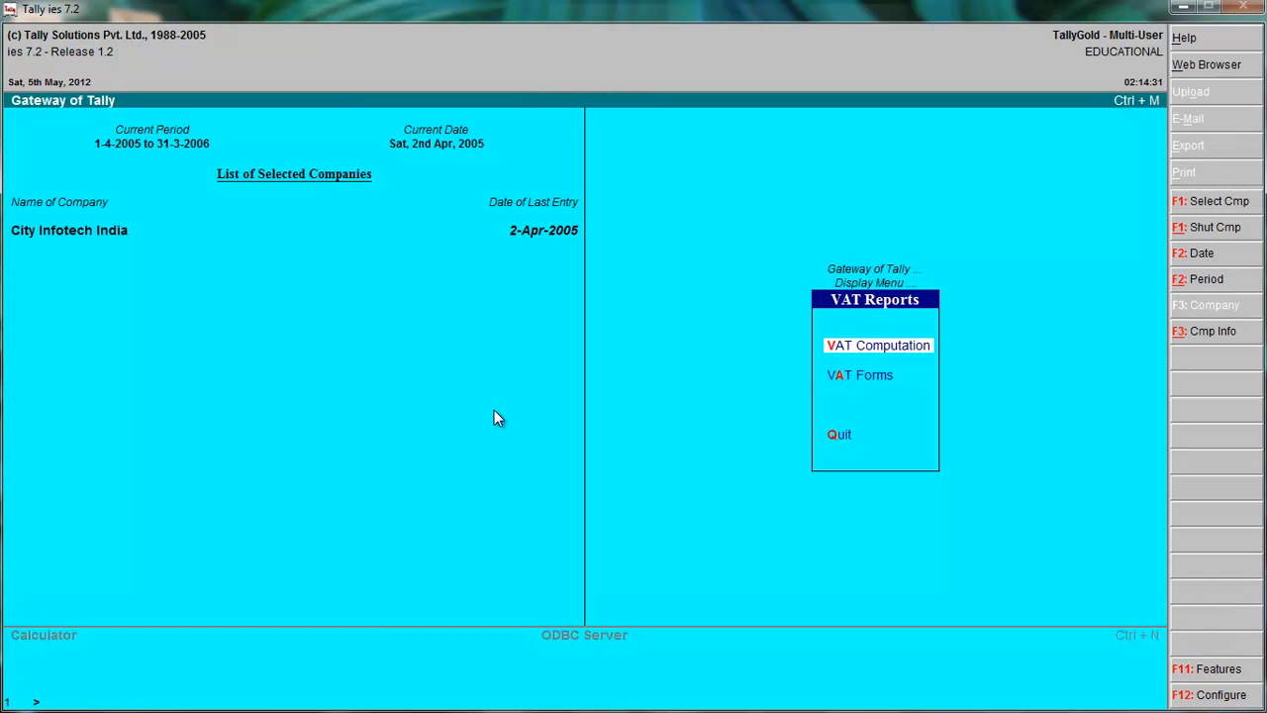
View the print settings of the VAT Return Form and leave them without printing.
{"action": "left_click", "coordinate": [848, 382]}
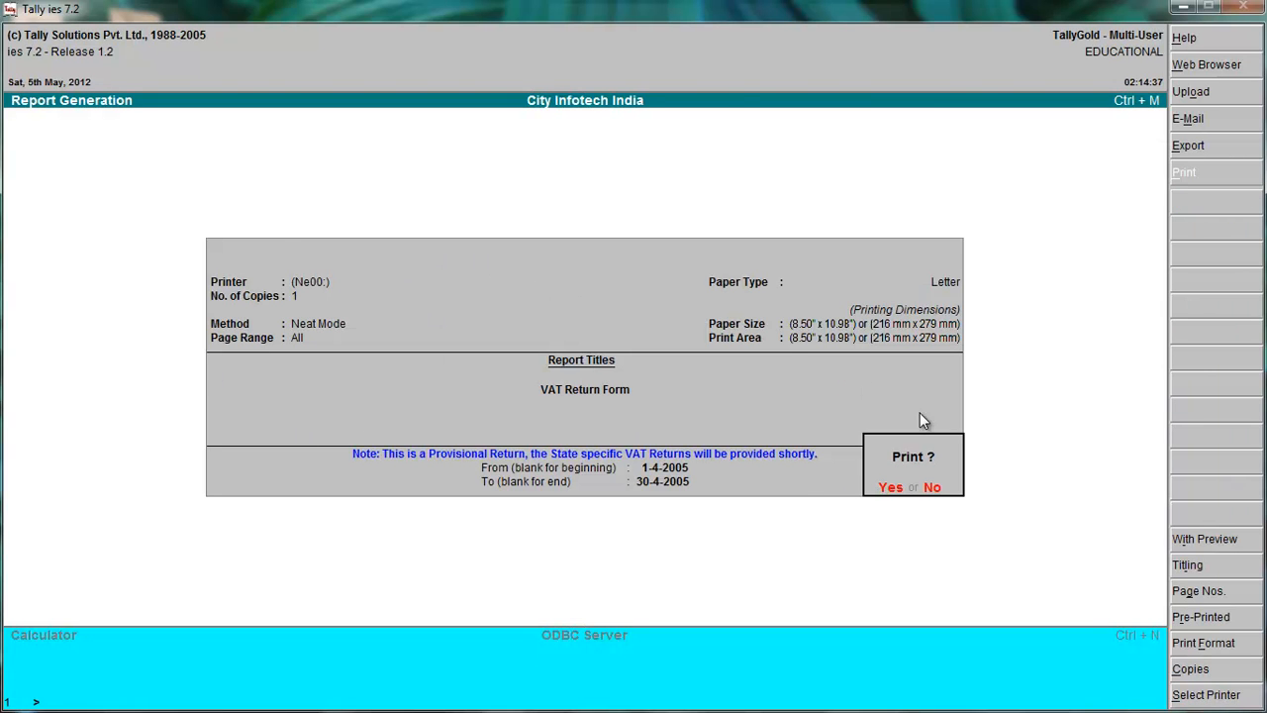
{"action": "key", "text": "Escape"}
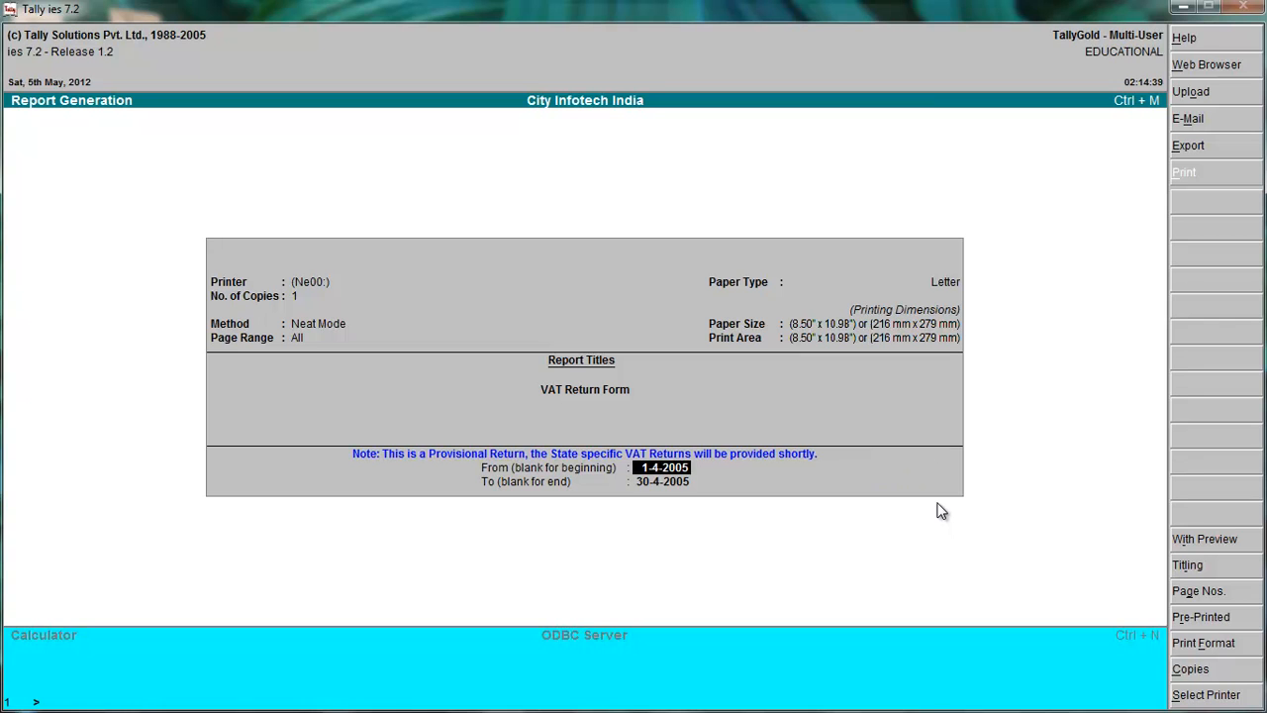
{"action": "key", "text": "Escape"}
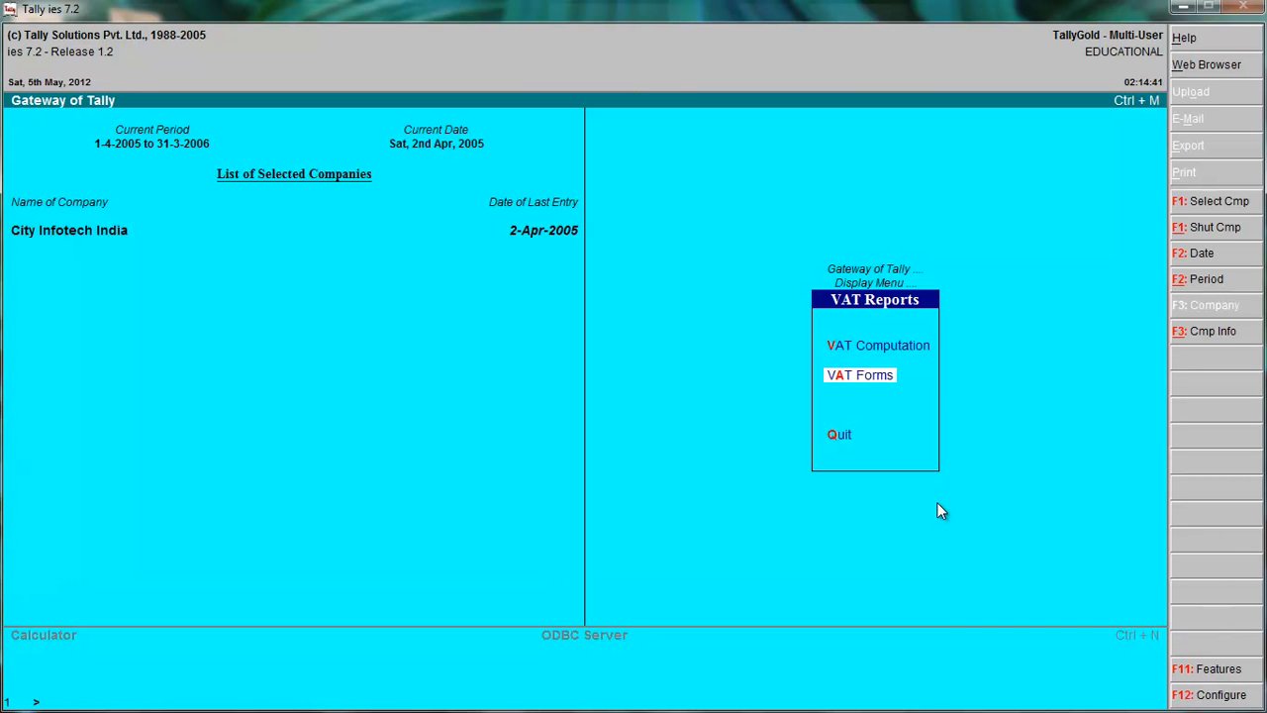
Check the VAT Computation report again and return to the Gateway of Tally.
{"action": "left_click", "coordinate": [901, 353]}
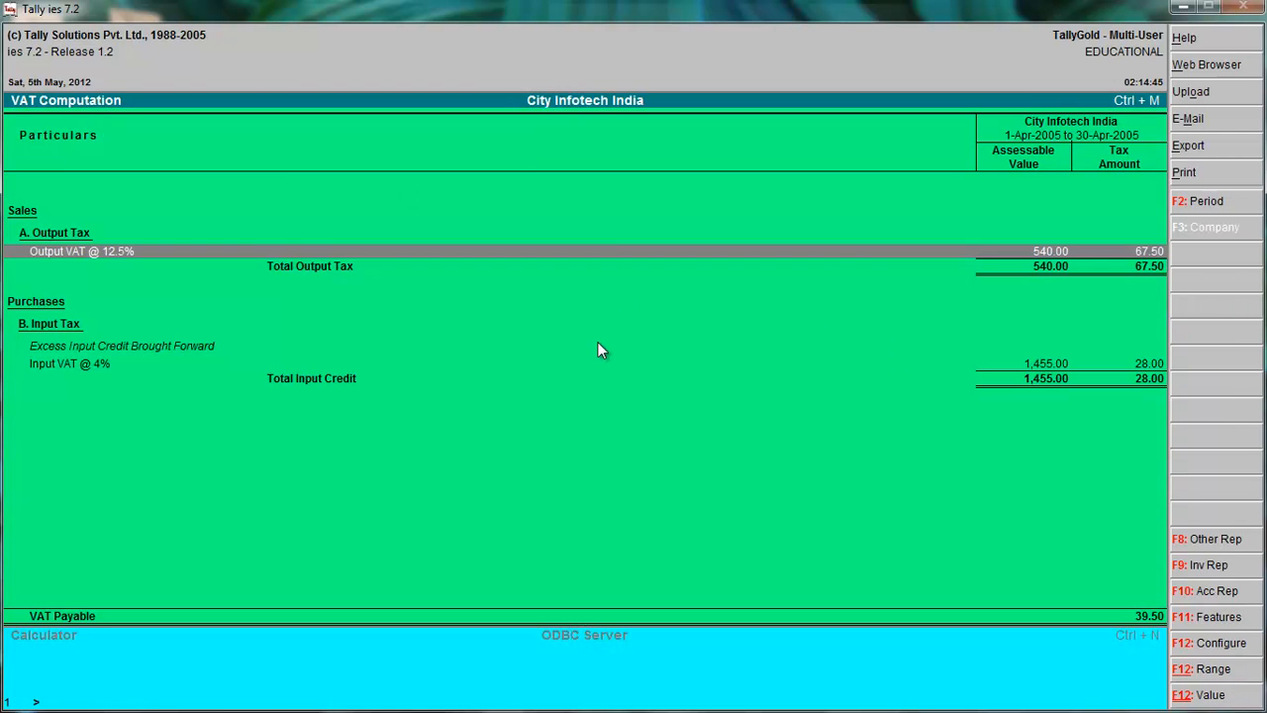
{"action": "key", "text": "Escape"}
{"action": "key", "text": "Escape"}
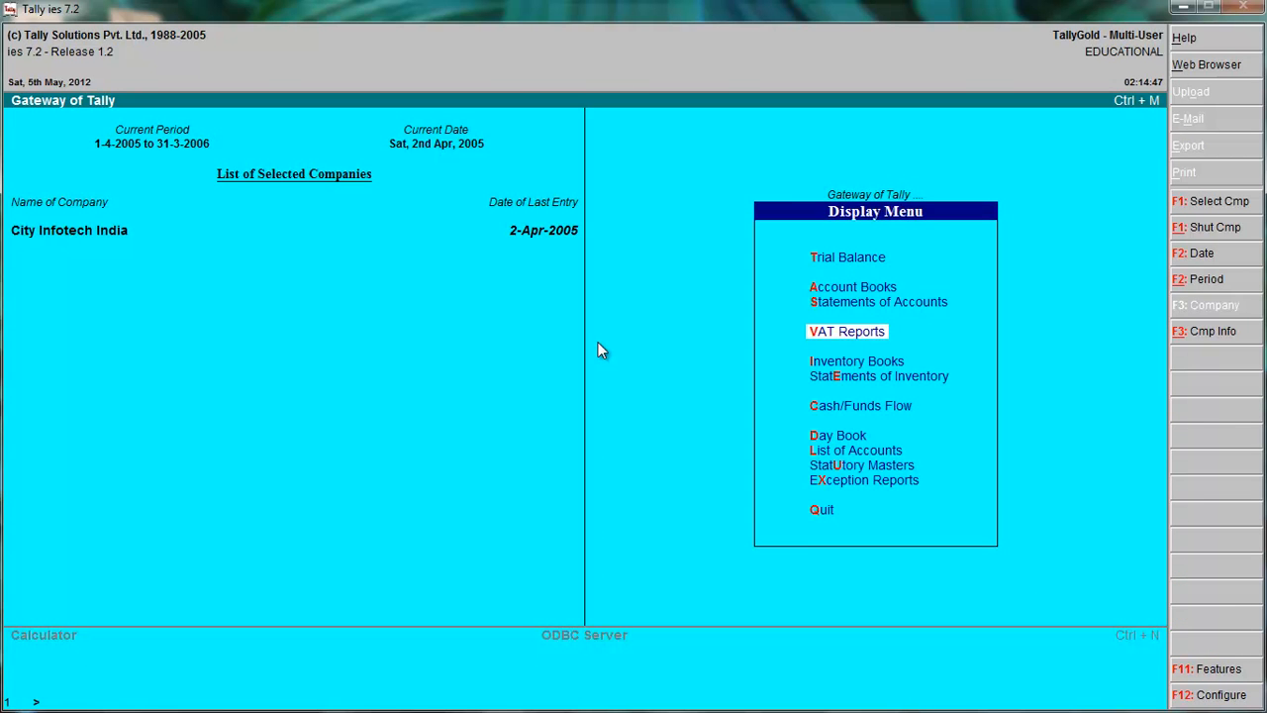
{"action": "key", "text": "Escape"}
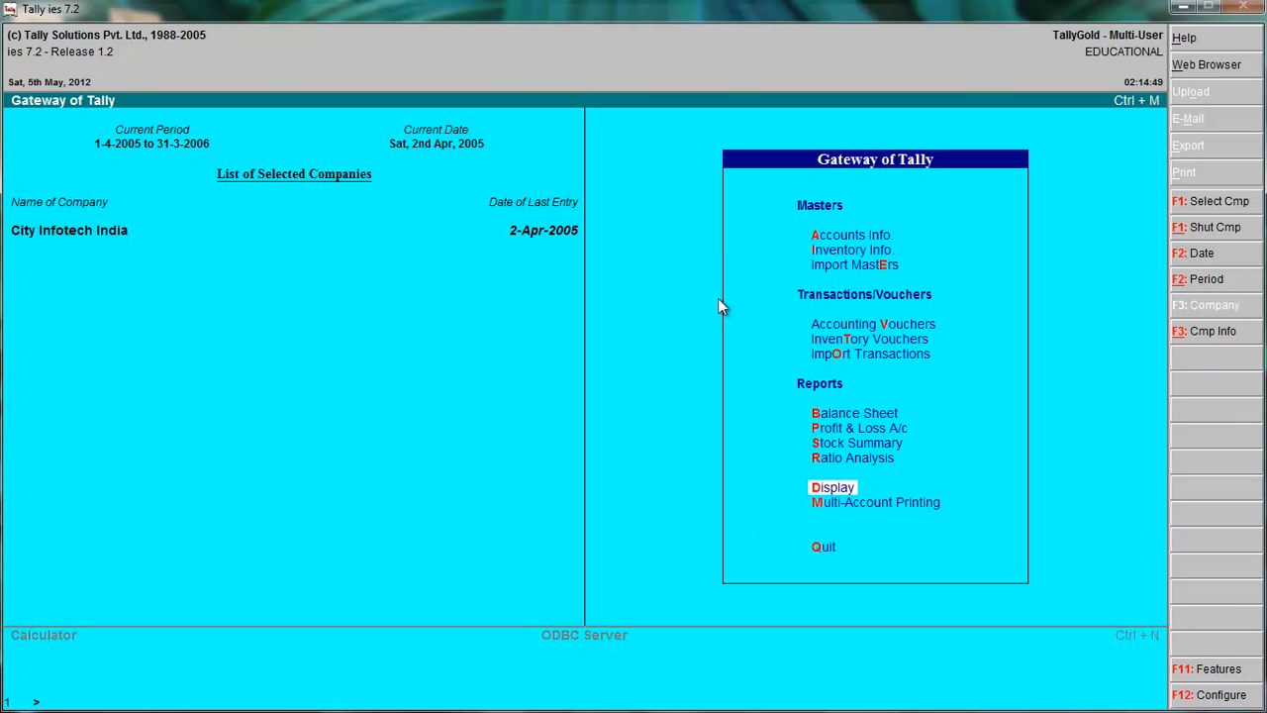